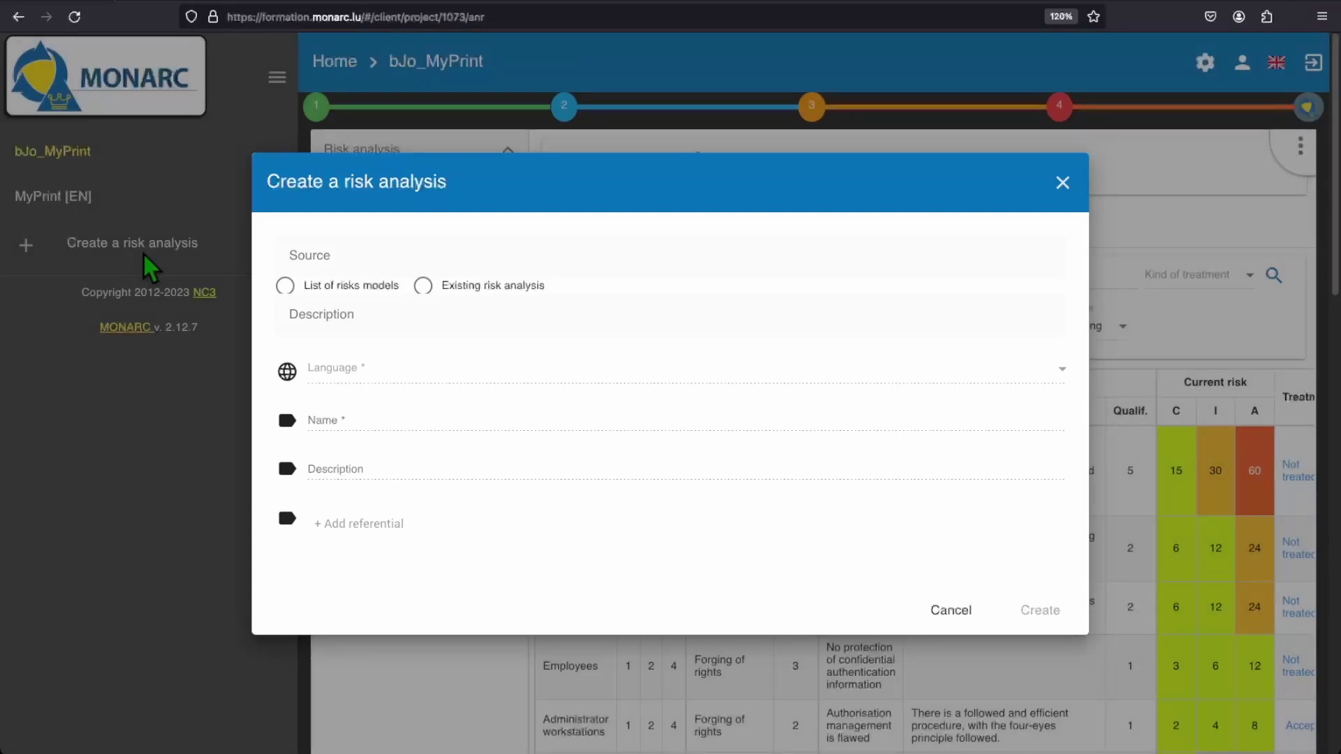
Step: Review the choices offered by both sources, the list of risks models and the existing risk analyses
click(286, 287)
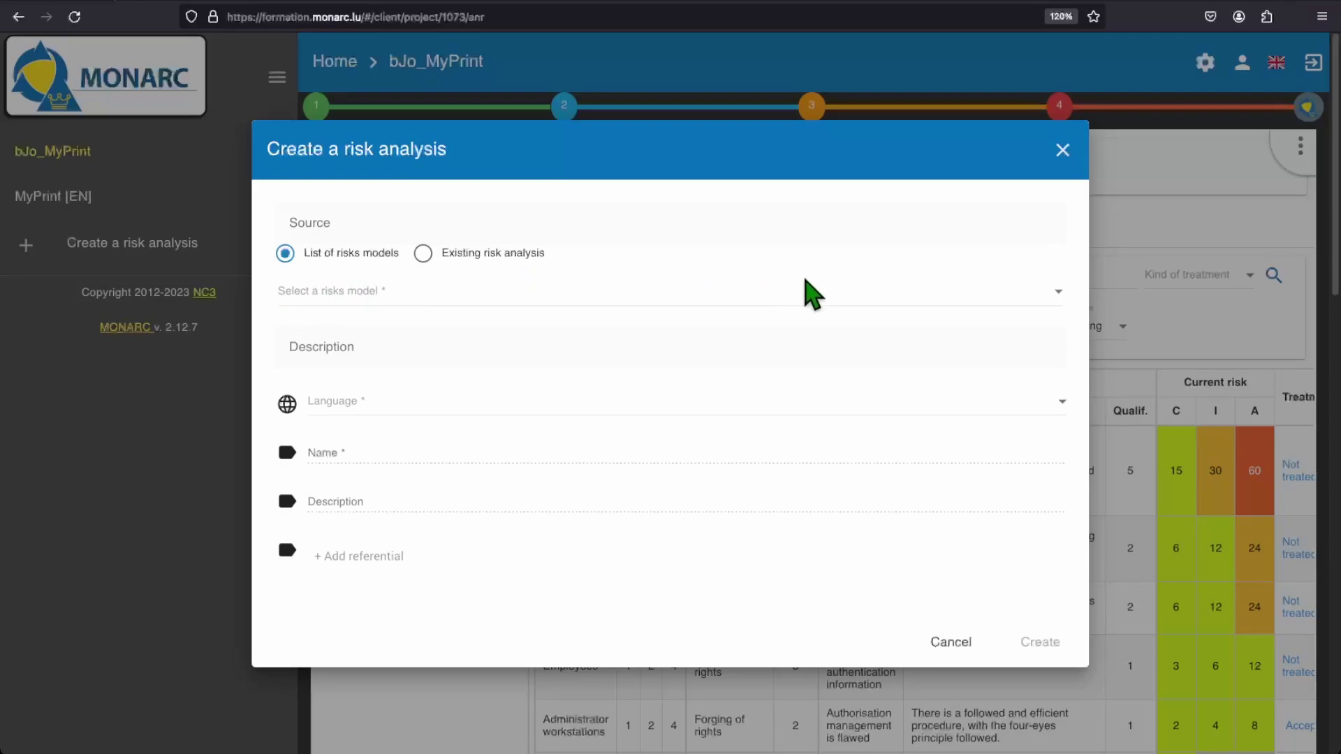
click(970, 306)
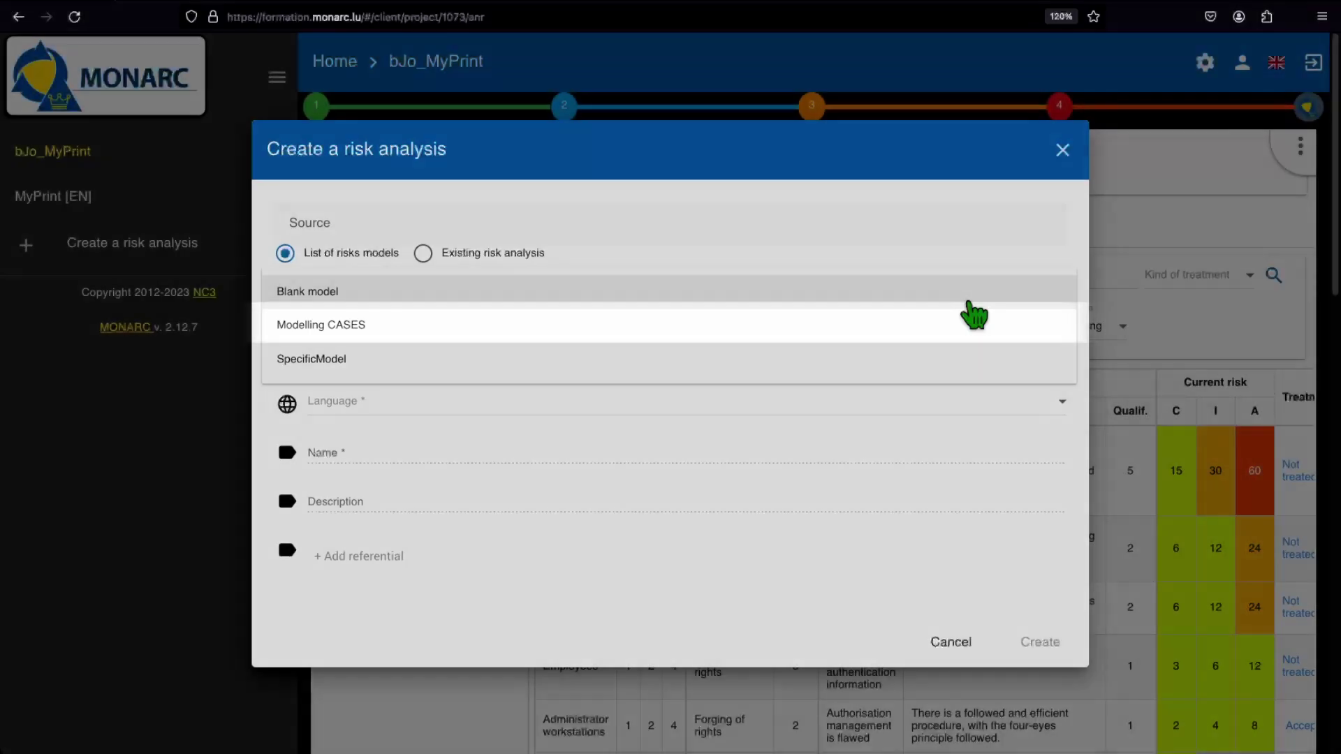
click(938, 219)
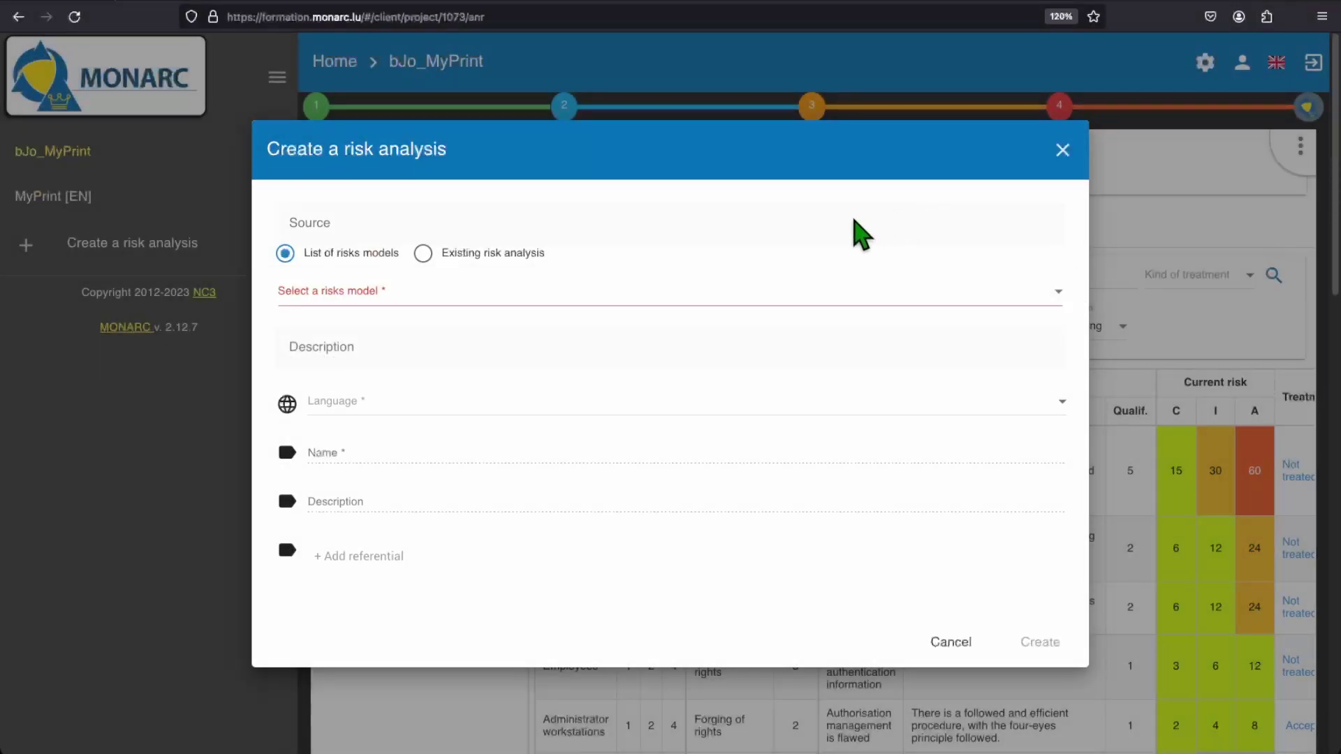
click(461, 260)
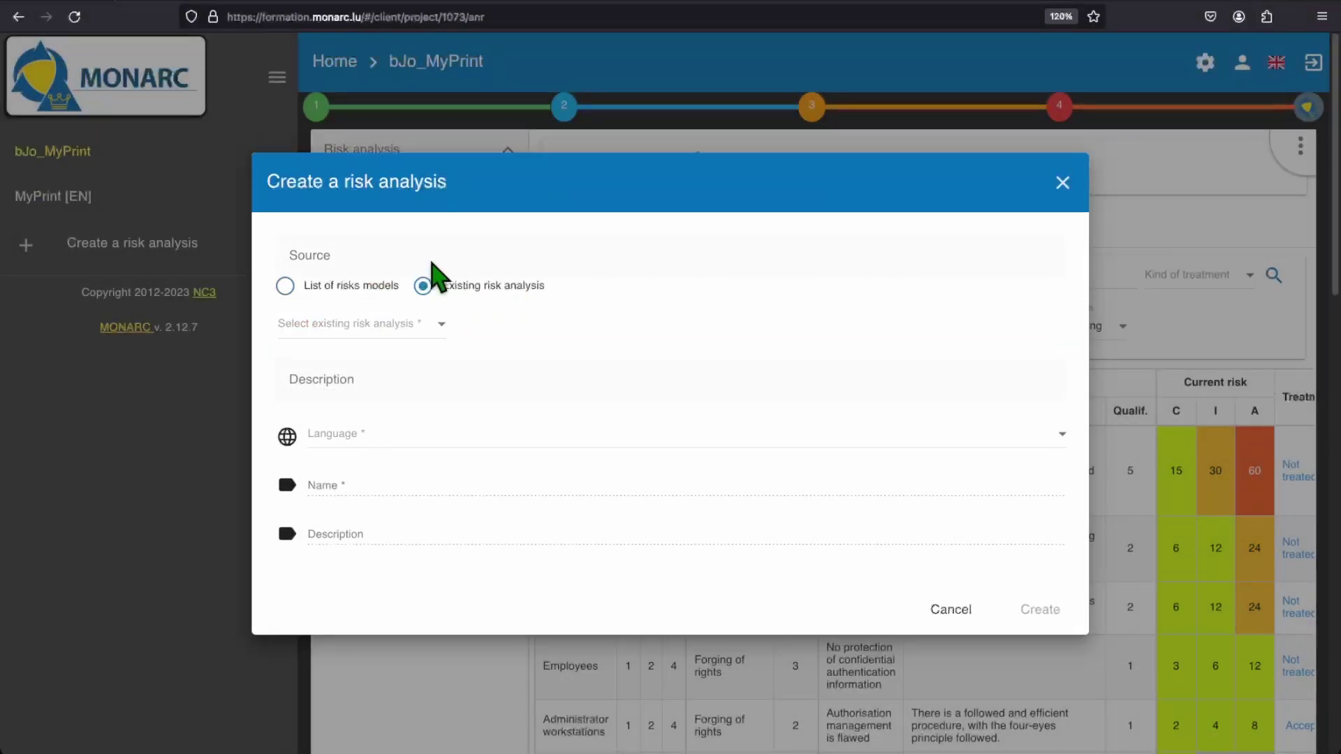
click(440, 323)
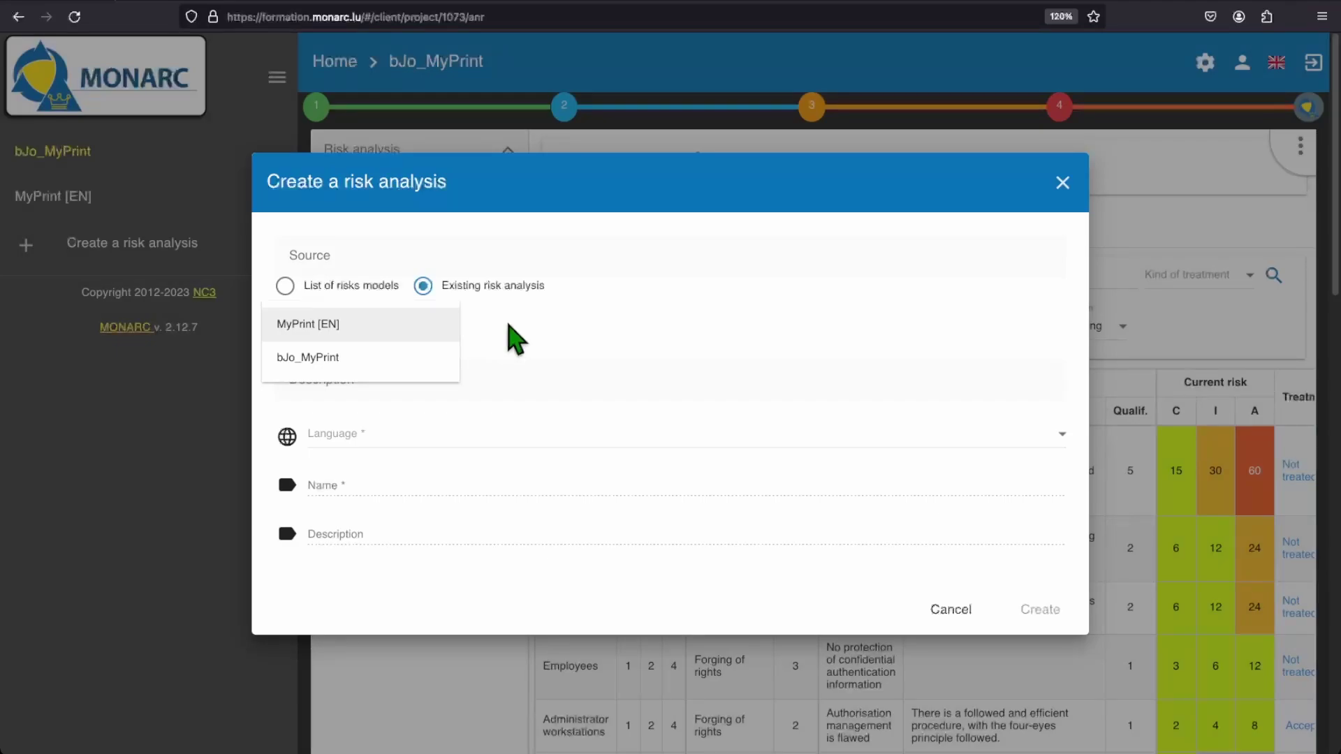
click(643, 247)
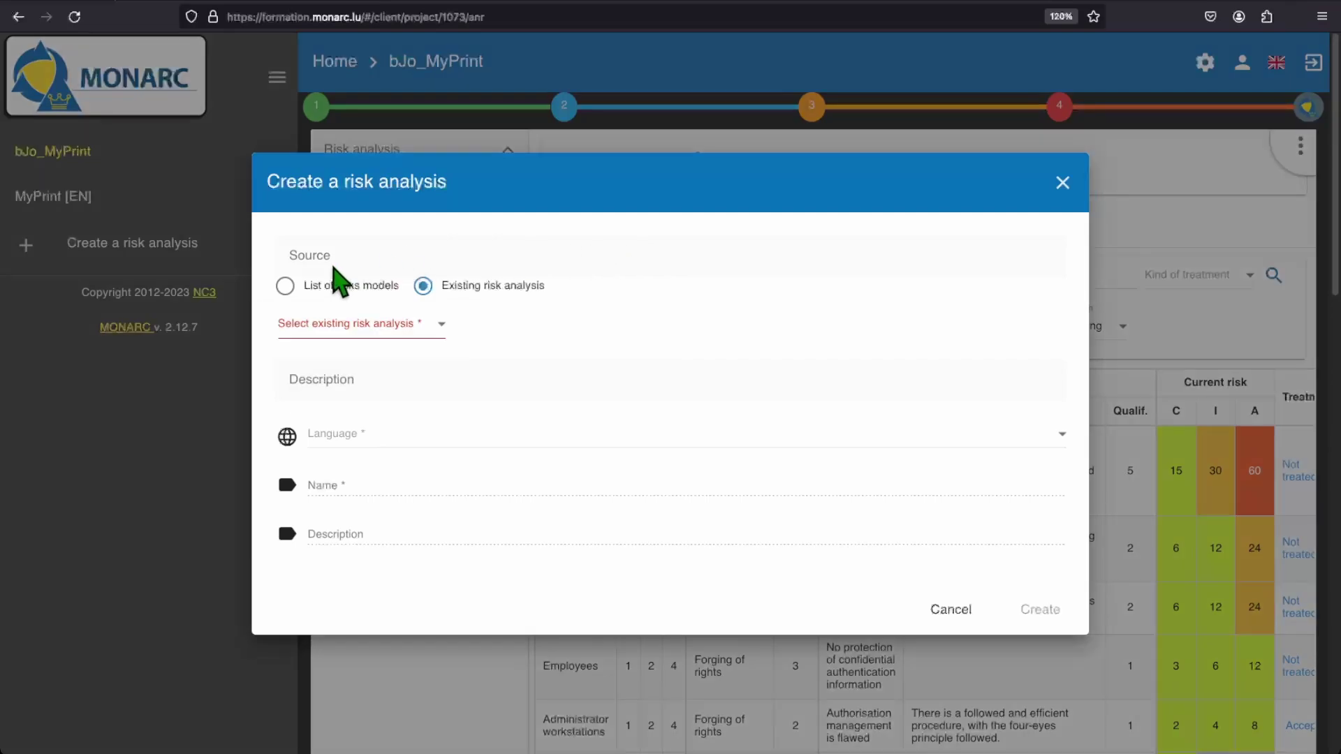
Step: Base the new risk analysis on the Modelling CASES risks model and set its language to English
click(286, 286)
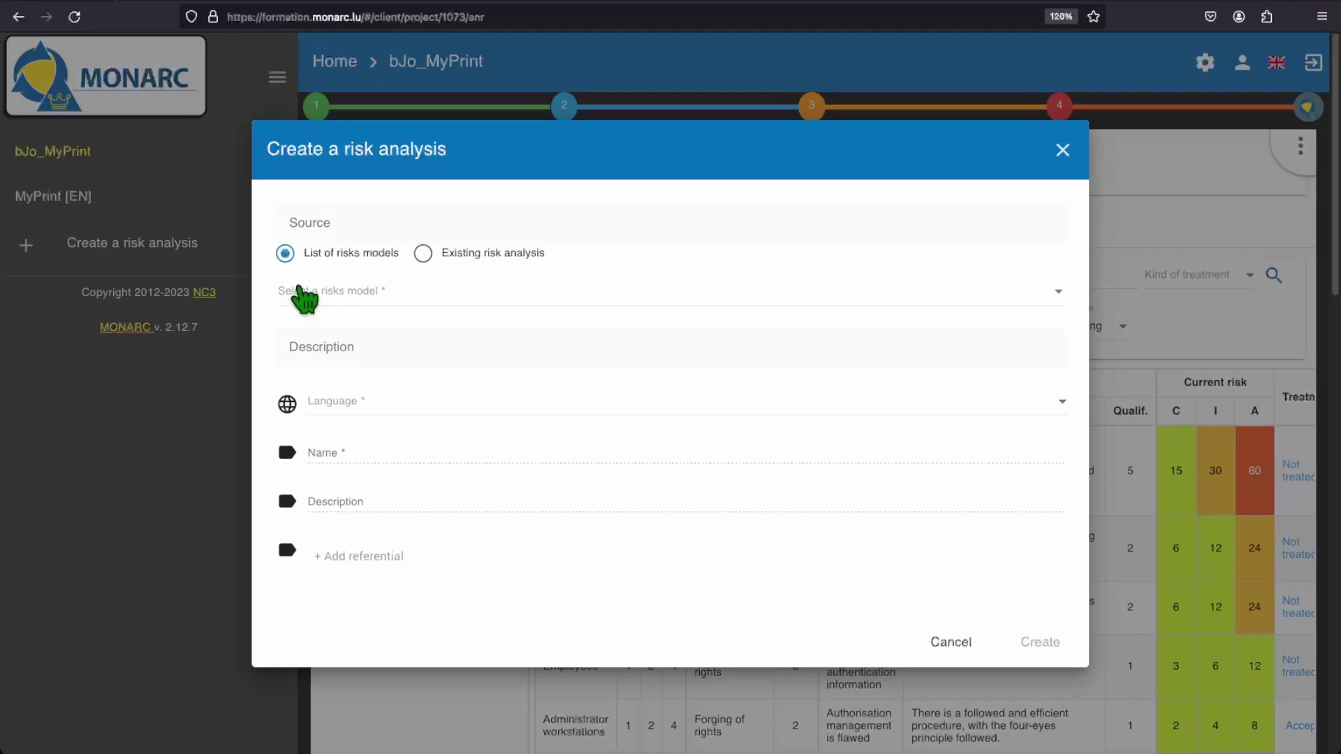
click(359, 301)
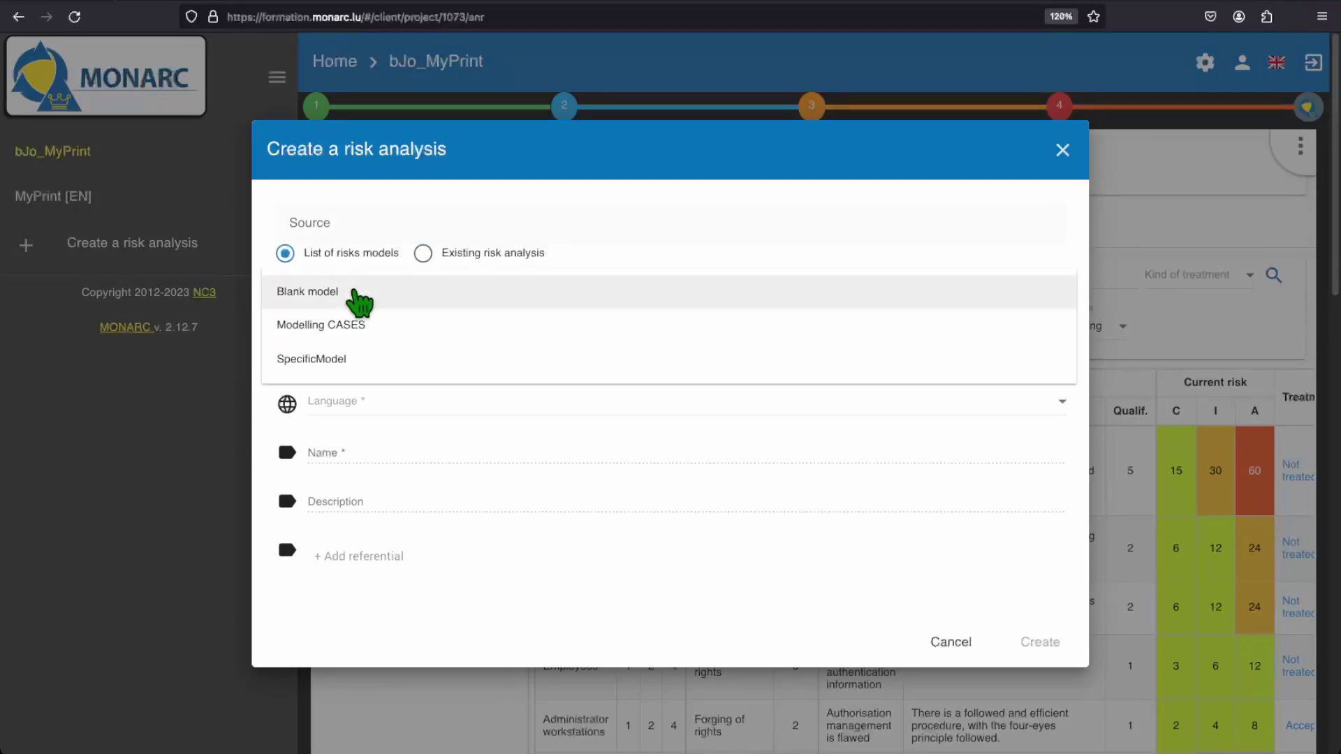
click(360, 328)
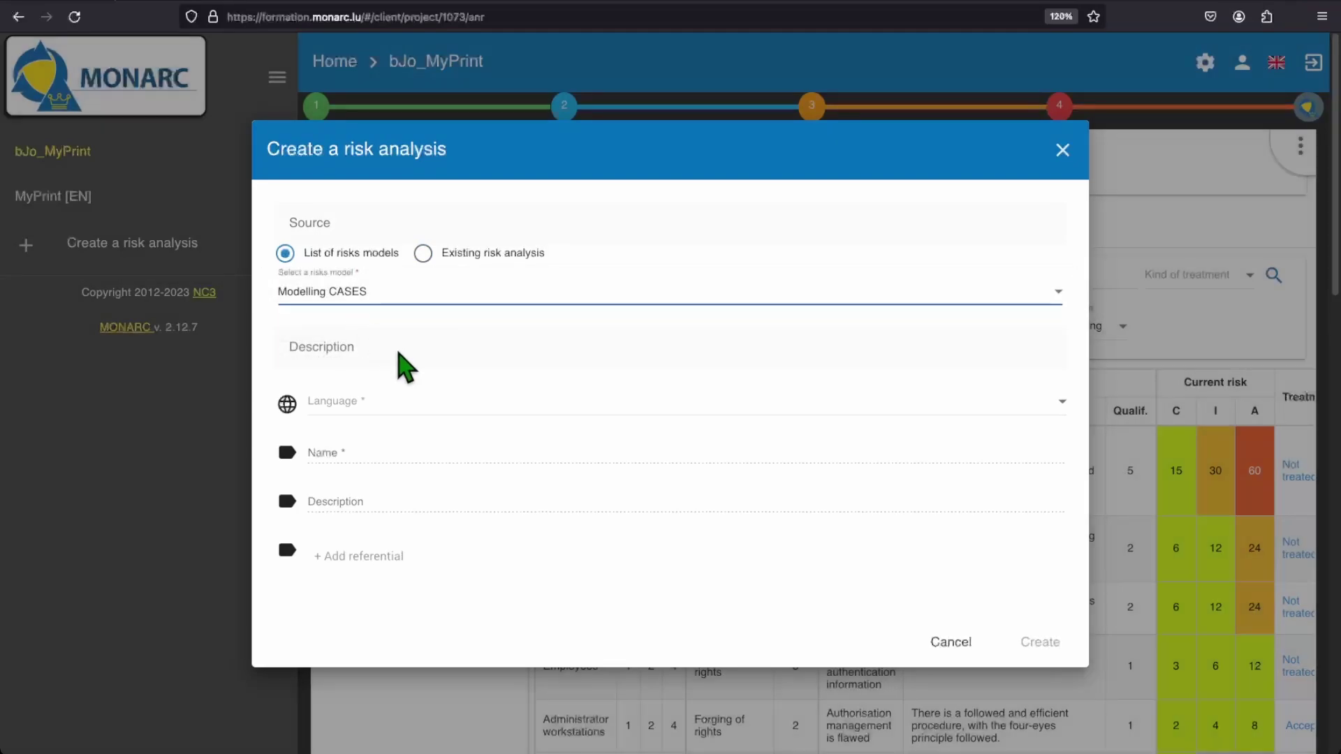
click(420, 407)
click(419, 407)
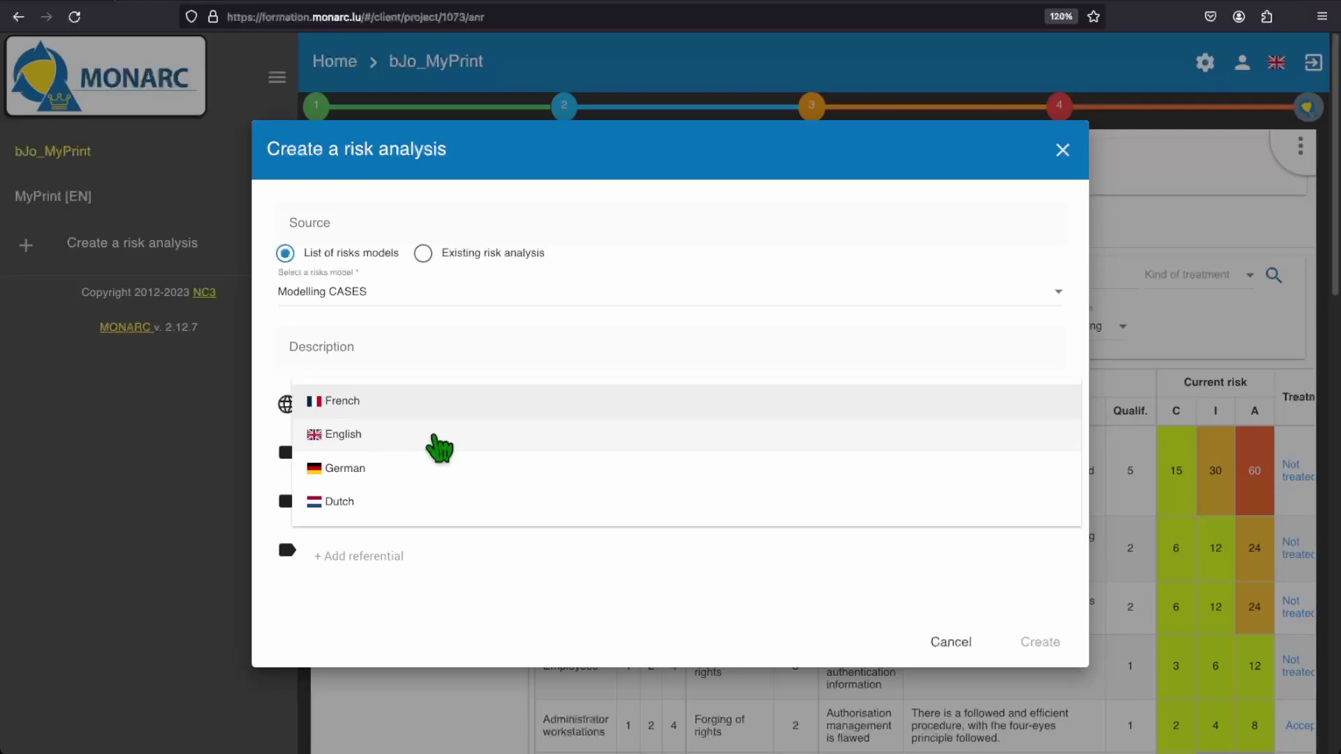
click(437, 440)
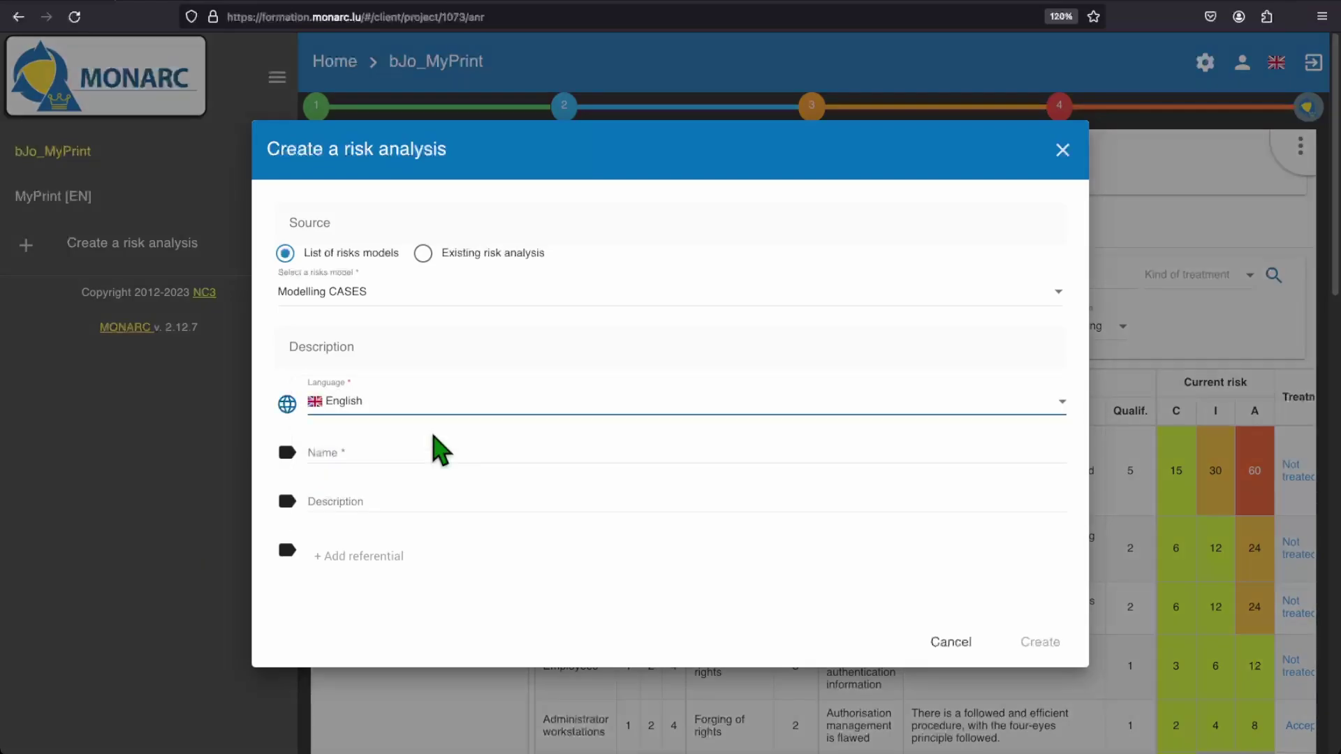
Step: Name the risk analysis "Video Example" and describe it as "Just a small demo"
click(410, 447)
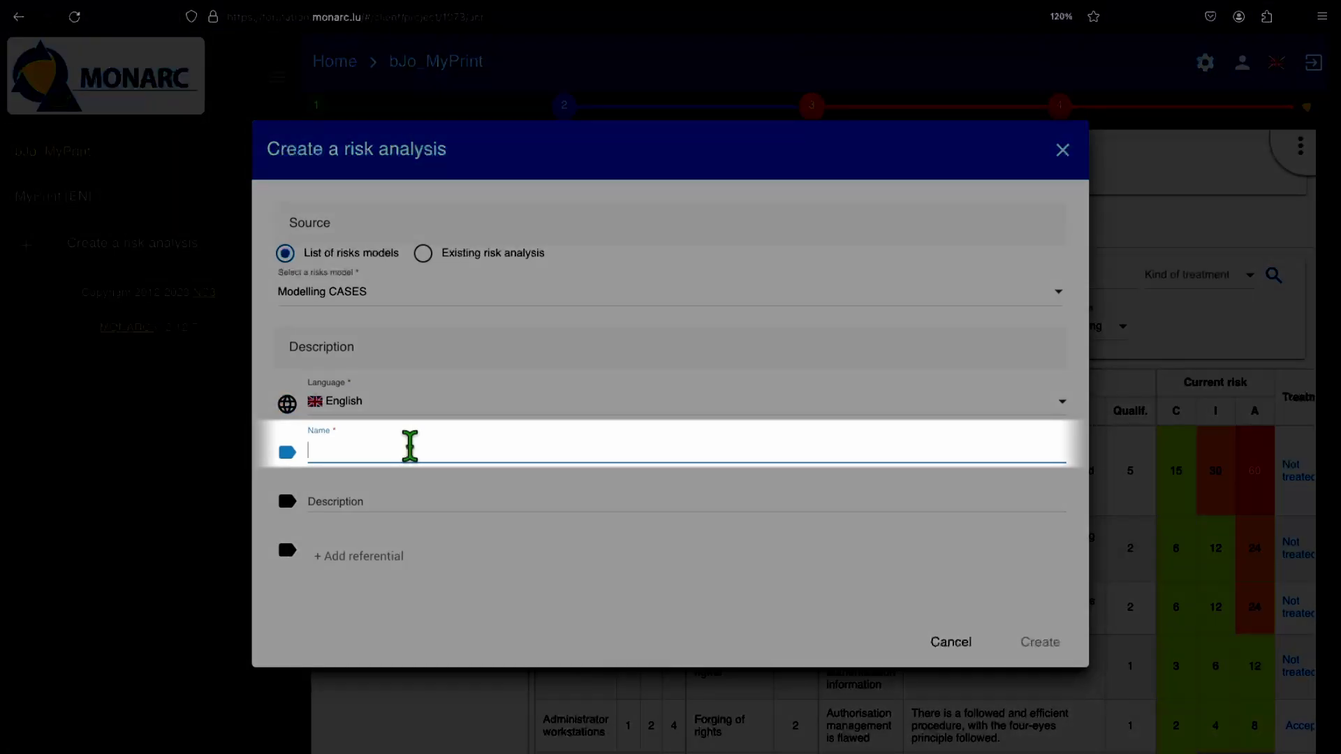
text(Video Example)
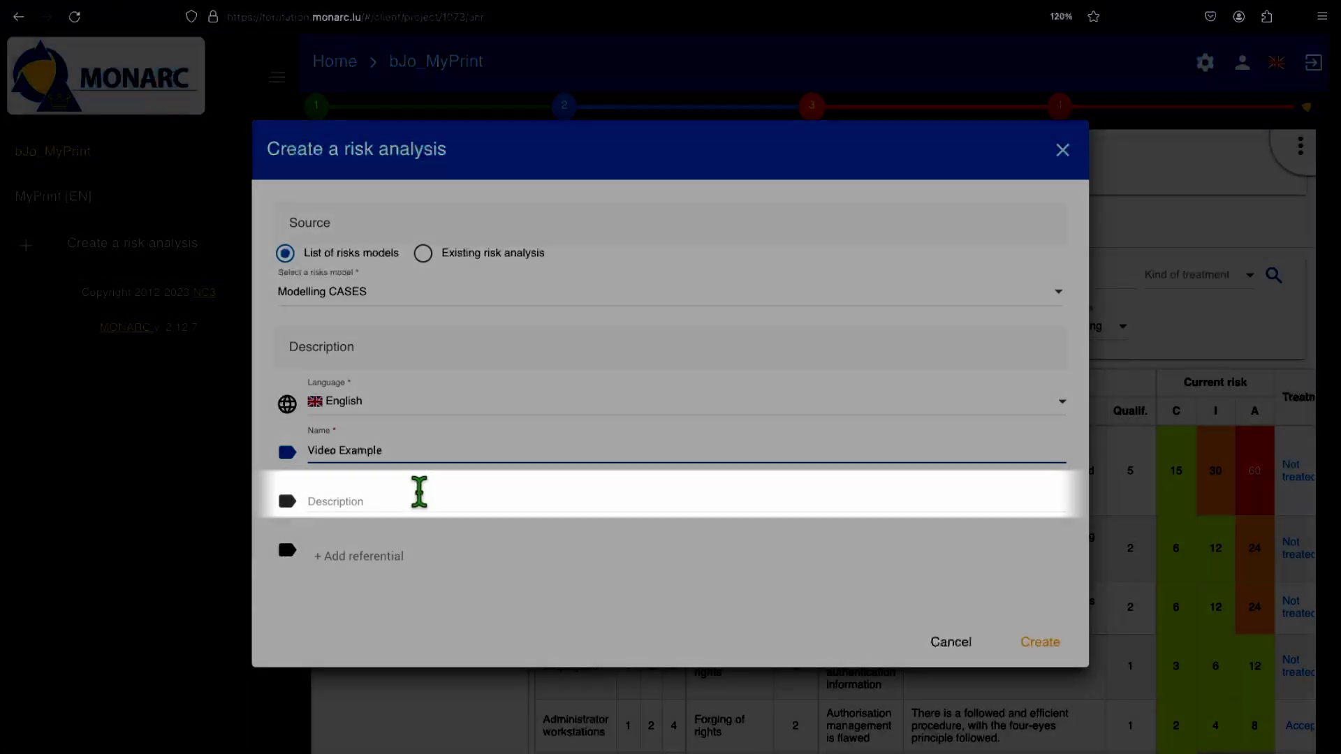
click(418, 493)
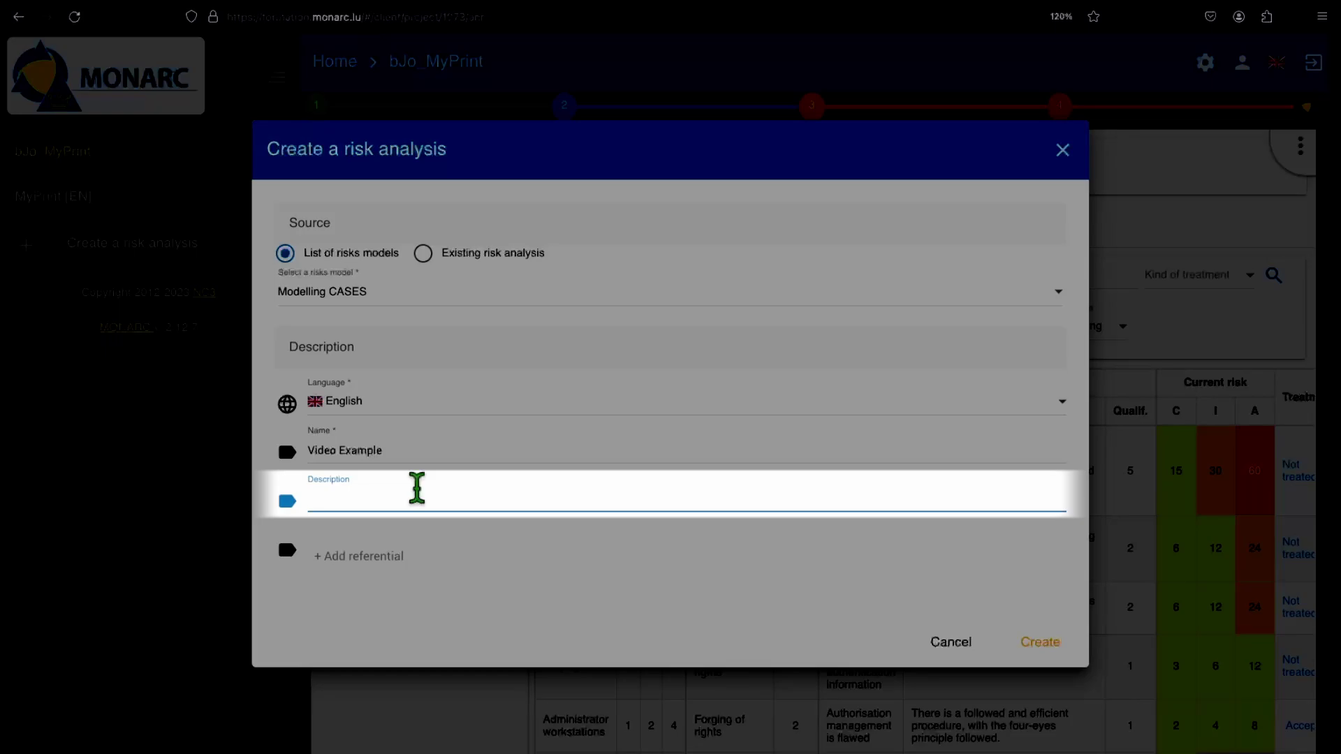
text(Just a small demo)
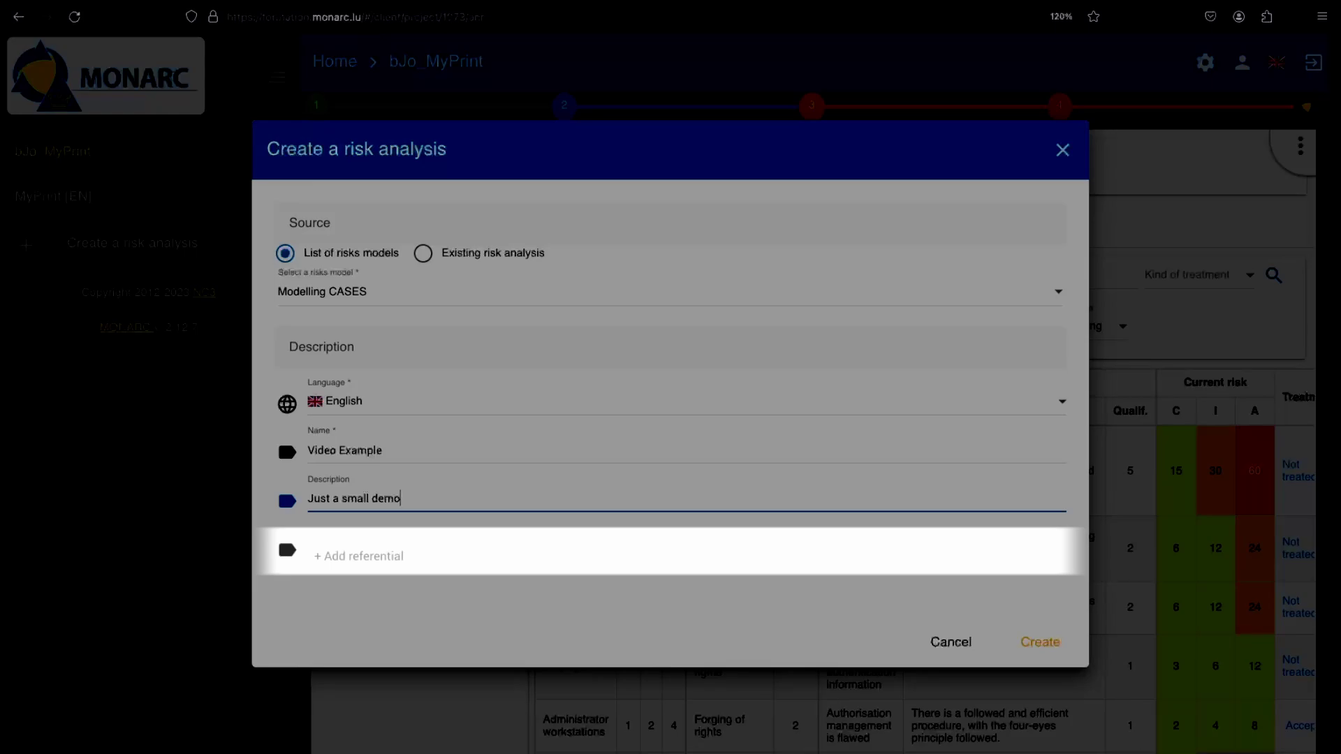
Step: Add the referentials ISO 27002 and NIST Core to the new risk analysis
click(397, 557)
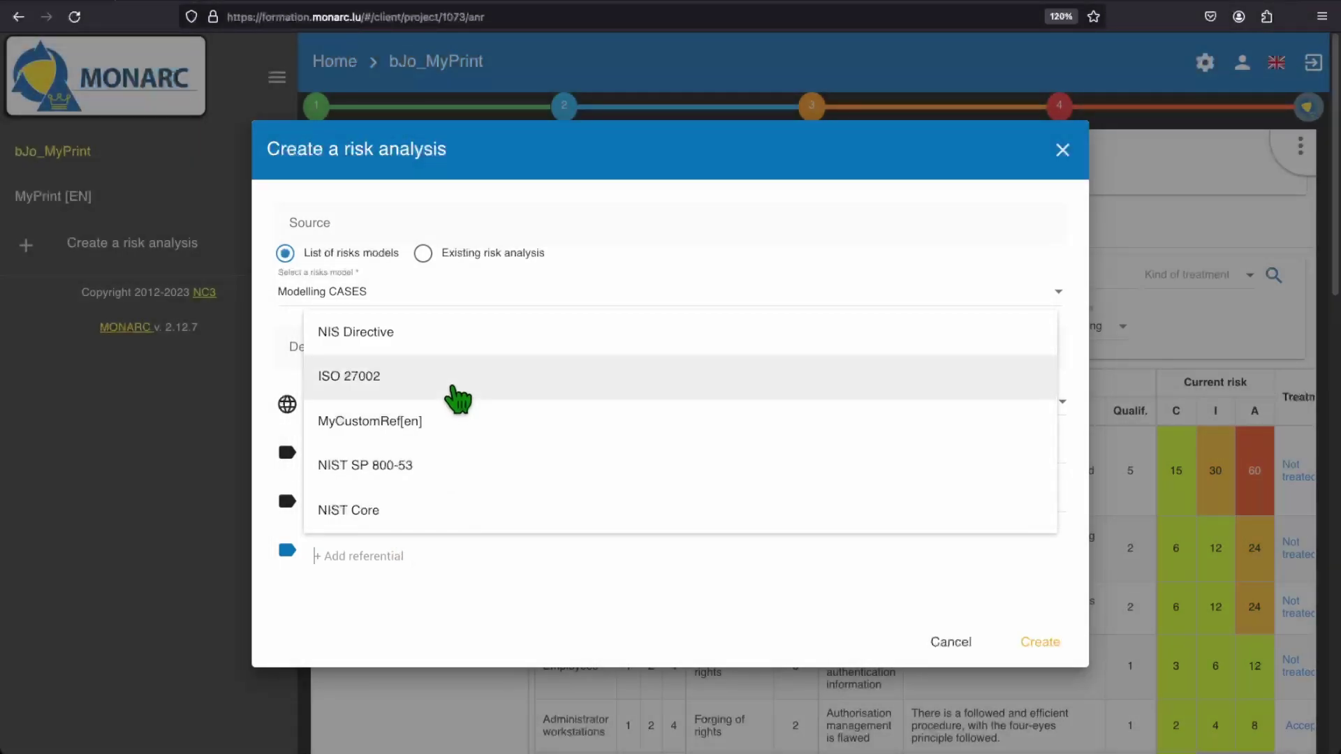
click(457, 398)
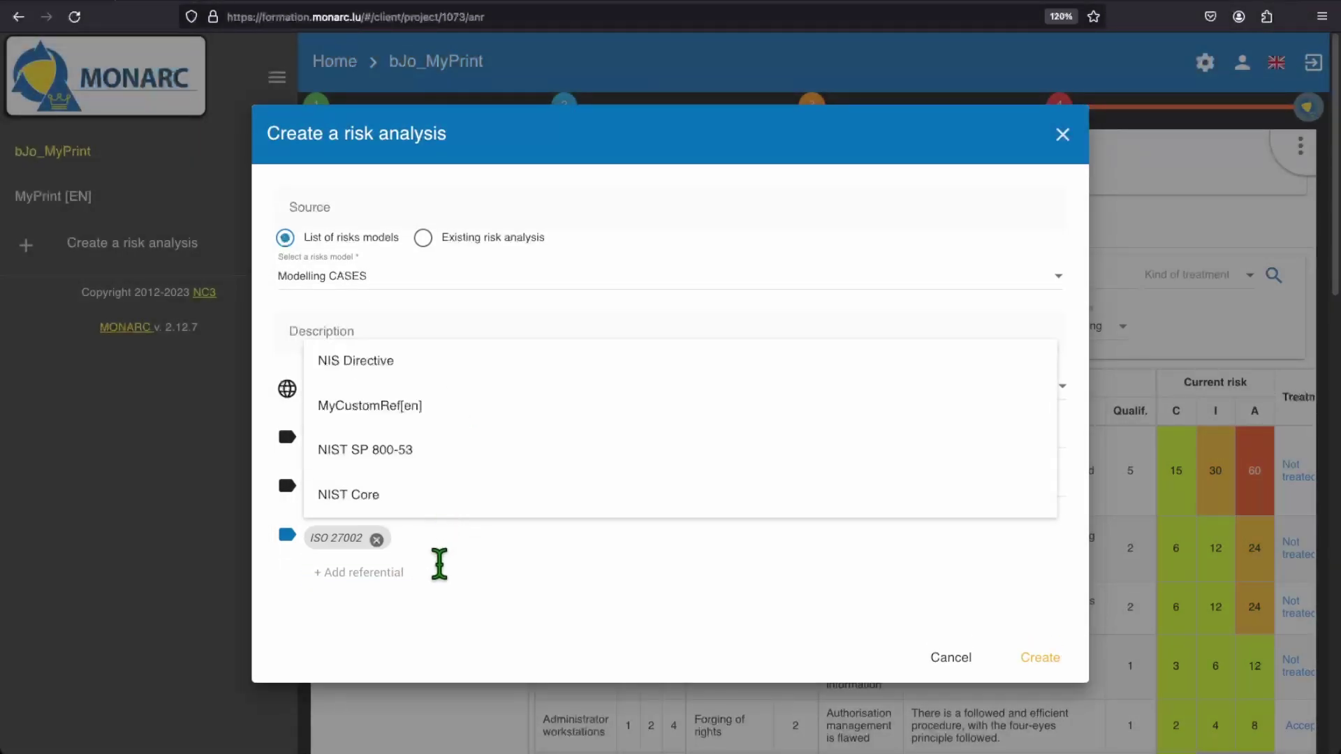
click(433, 506)
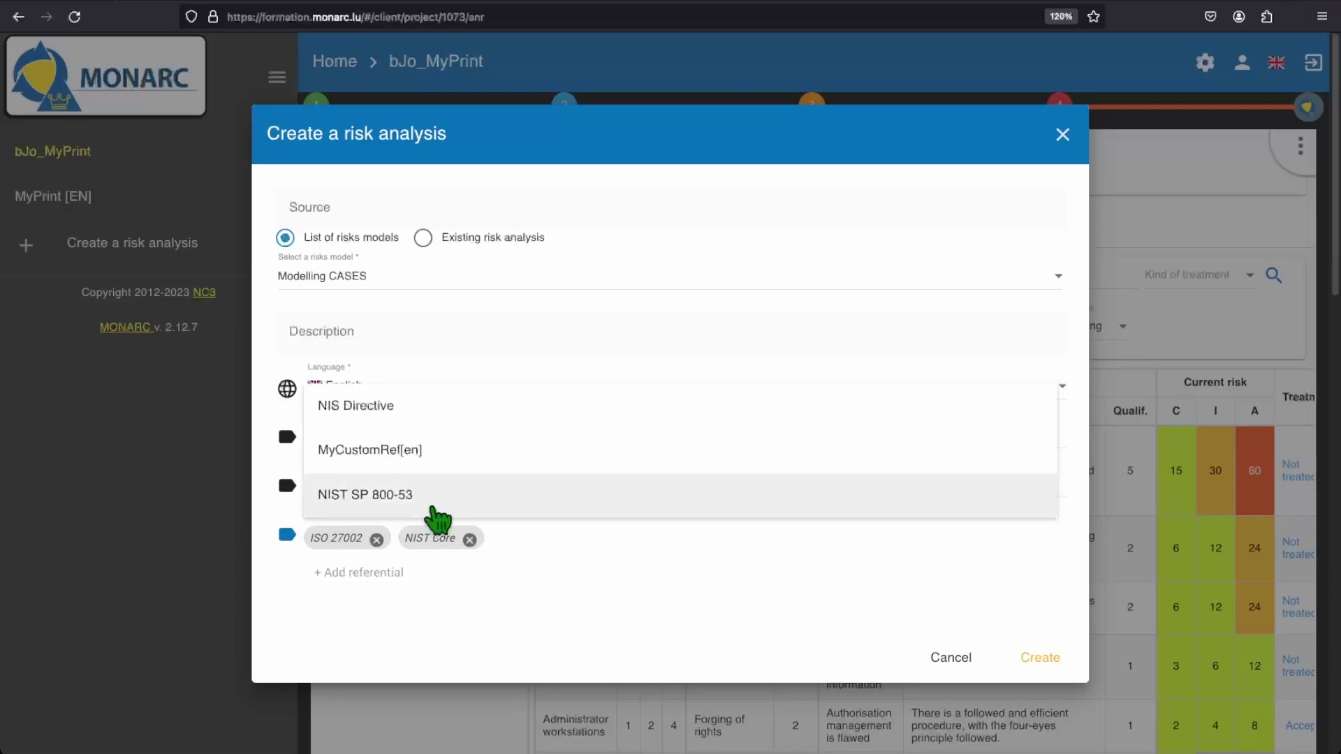
click(451, 651)
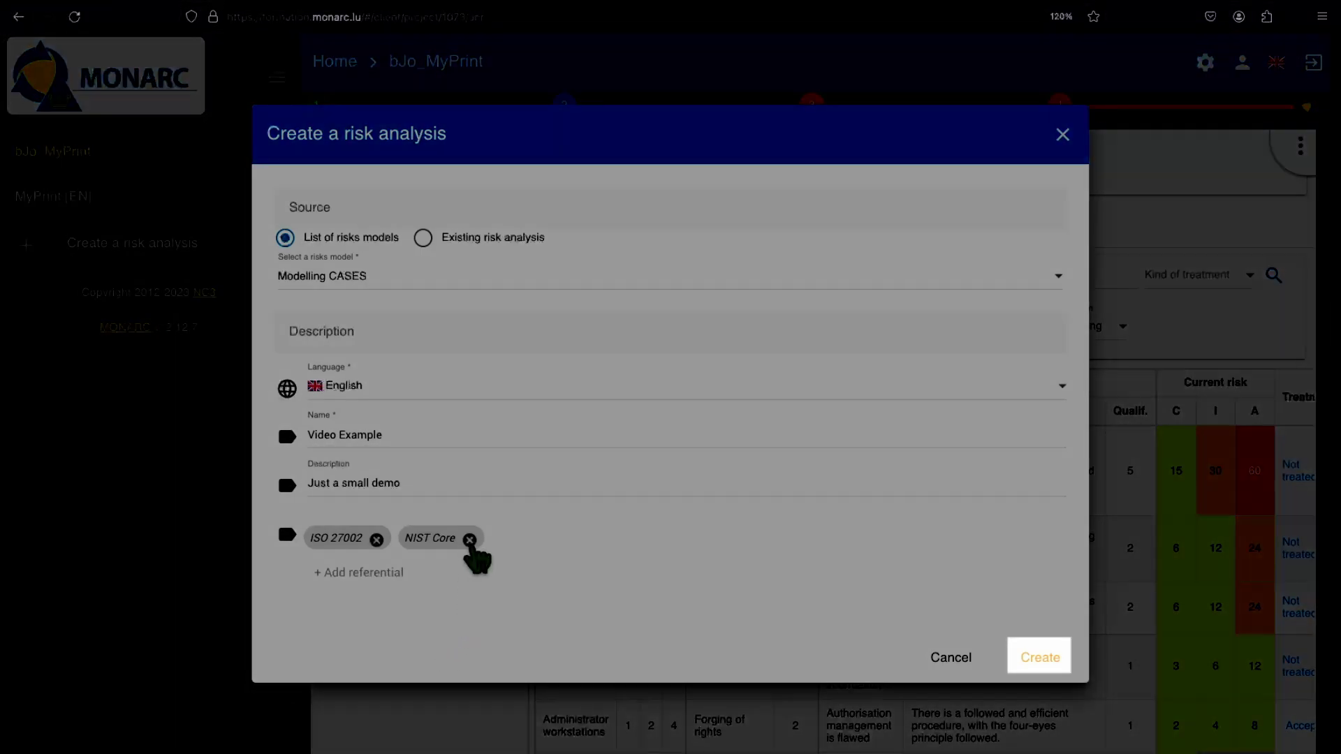
Step: Remove the NIST Core referential and create the risk analysis
click(469, 540)
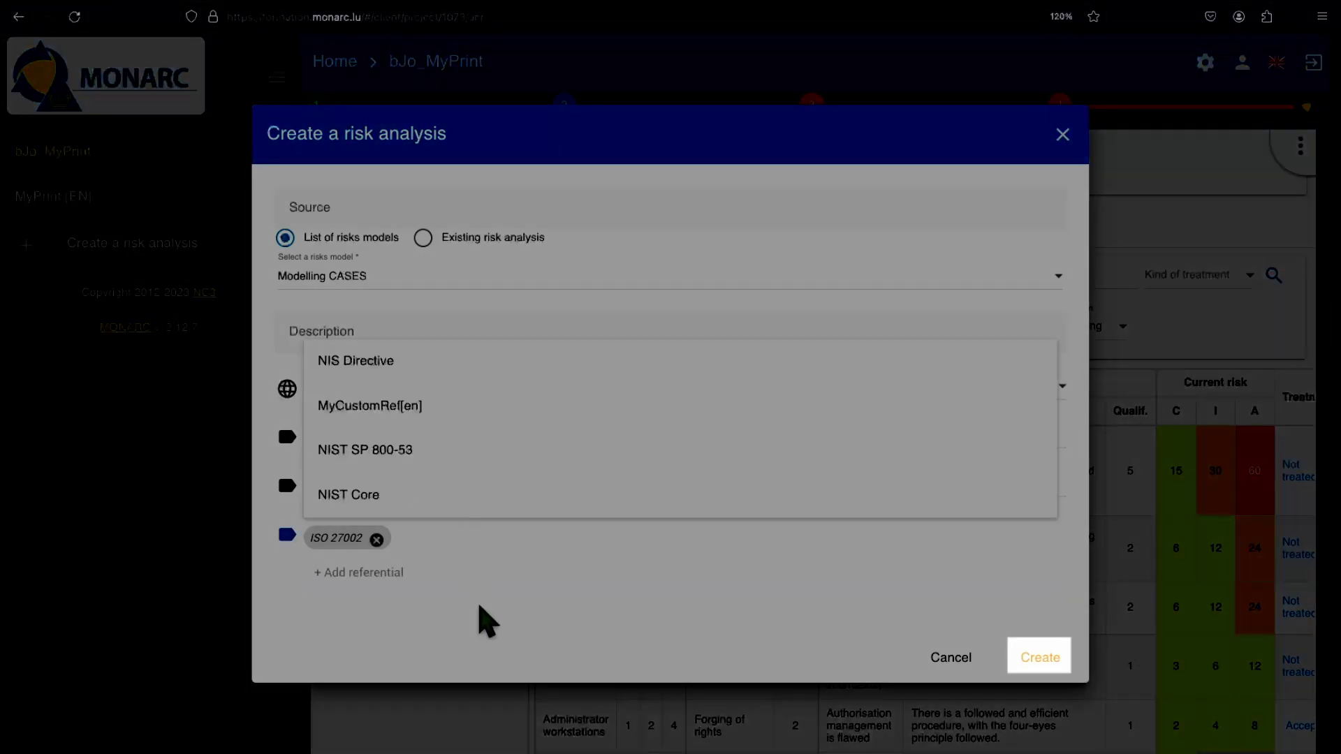
click(487, 646)
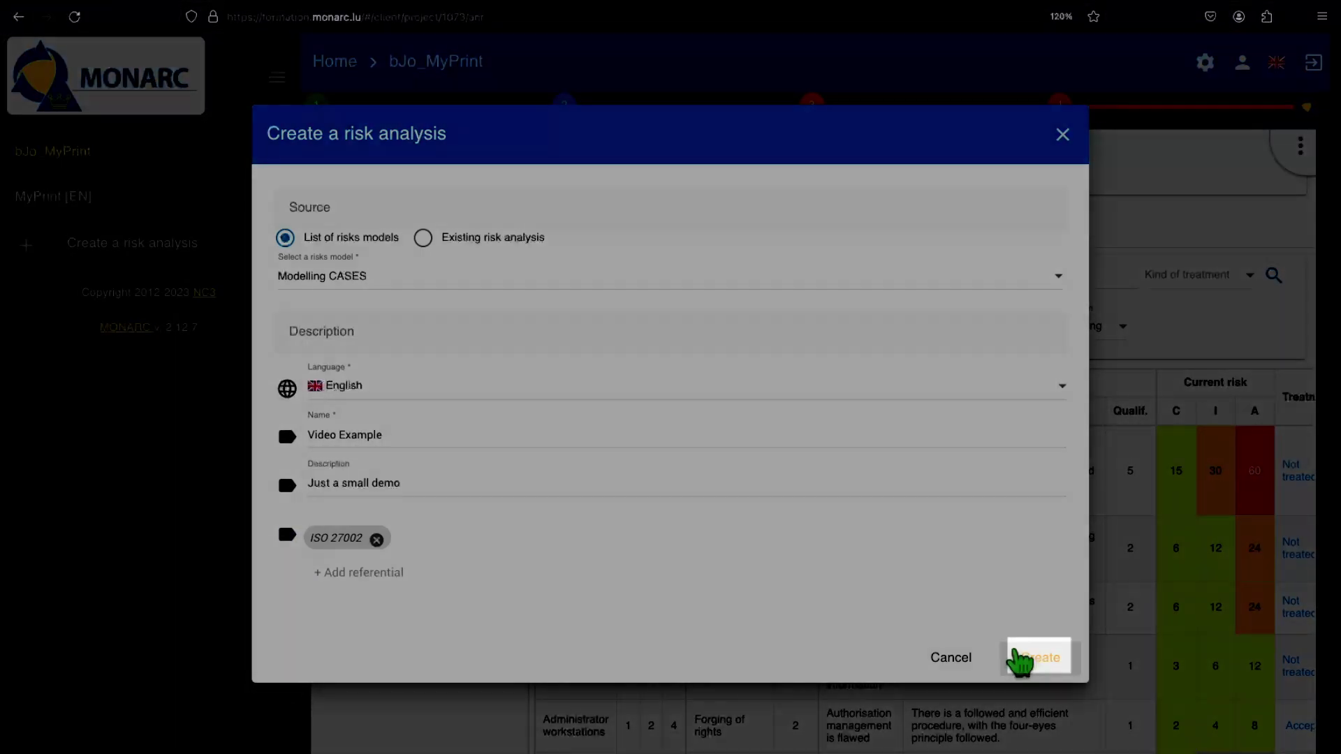
click(1021, 658)
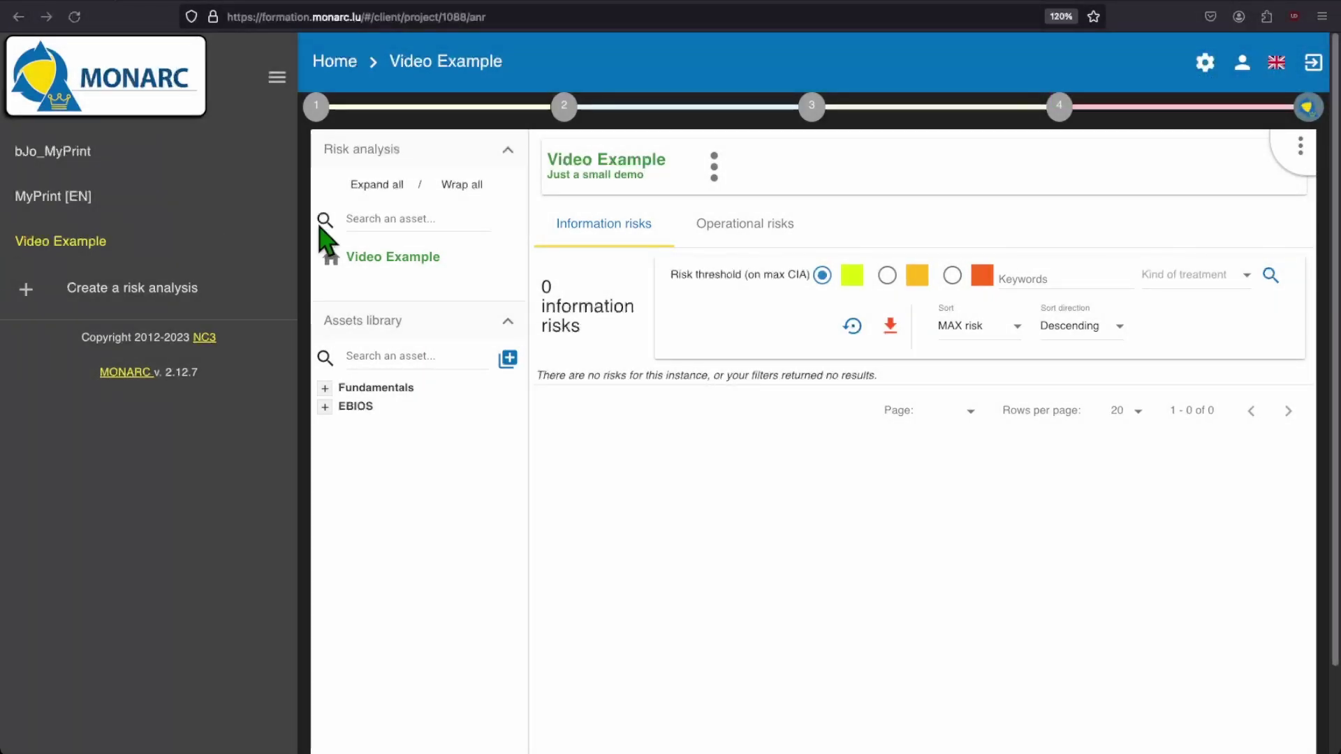
Step: Enter "General considerations" in the Risks analysis context of the Context Establishment phase and select that text
click(277, 77)
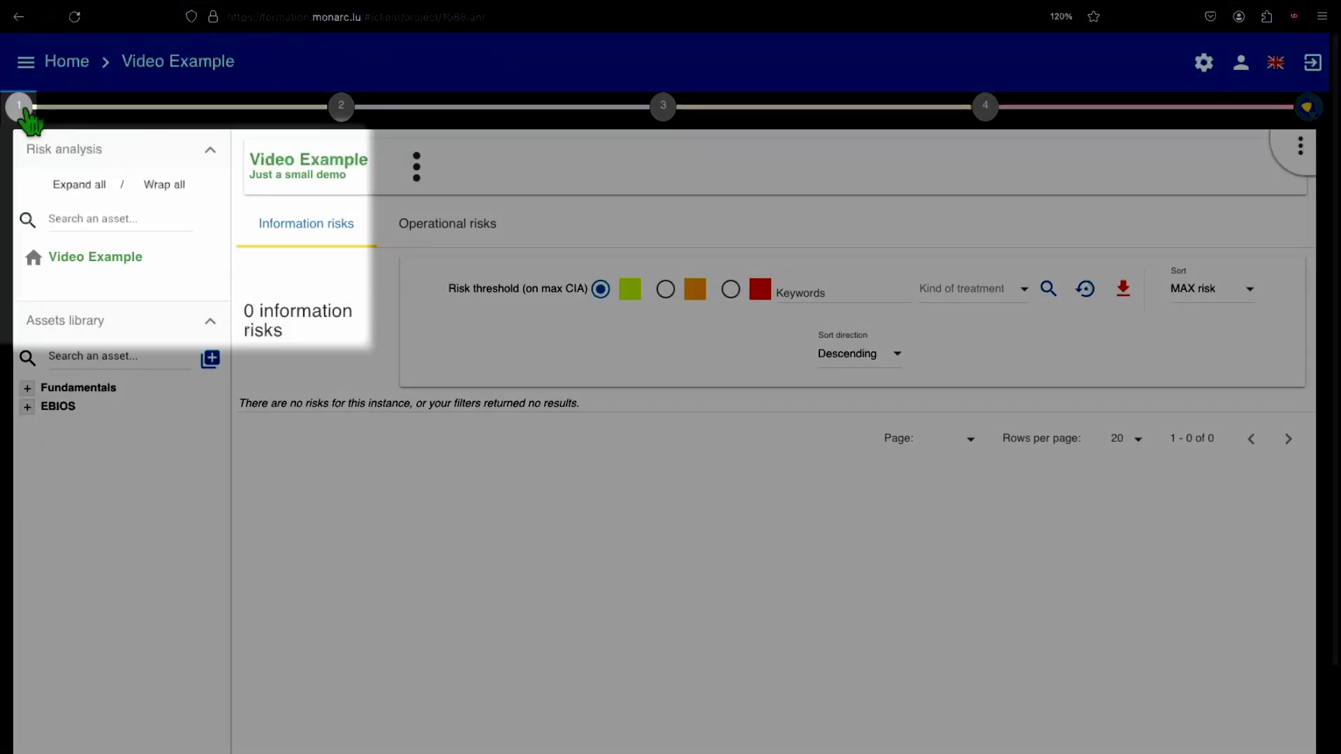
mouse_move(29, 117)
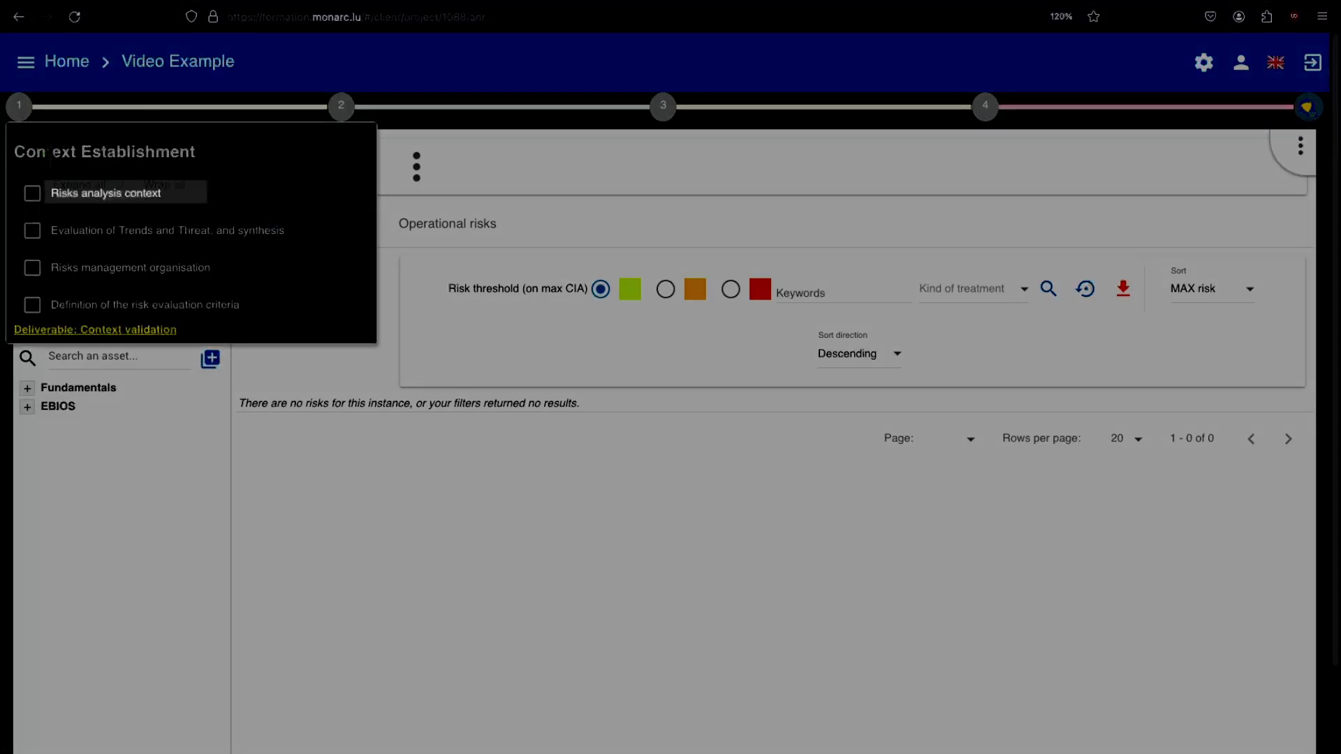
click(98, 194)
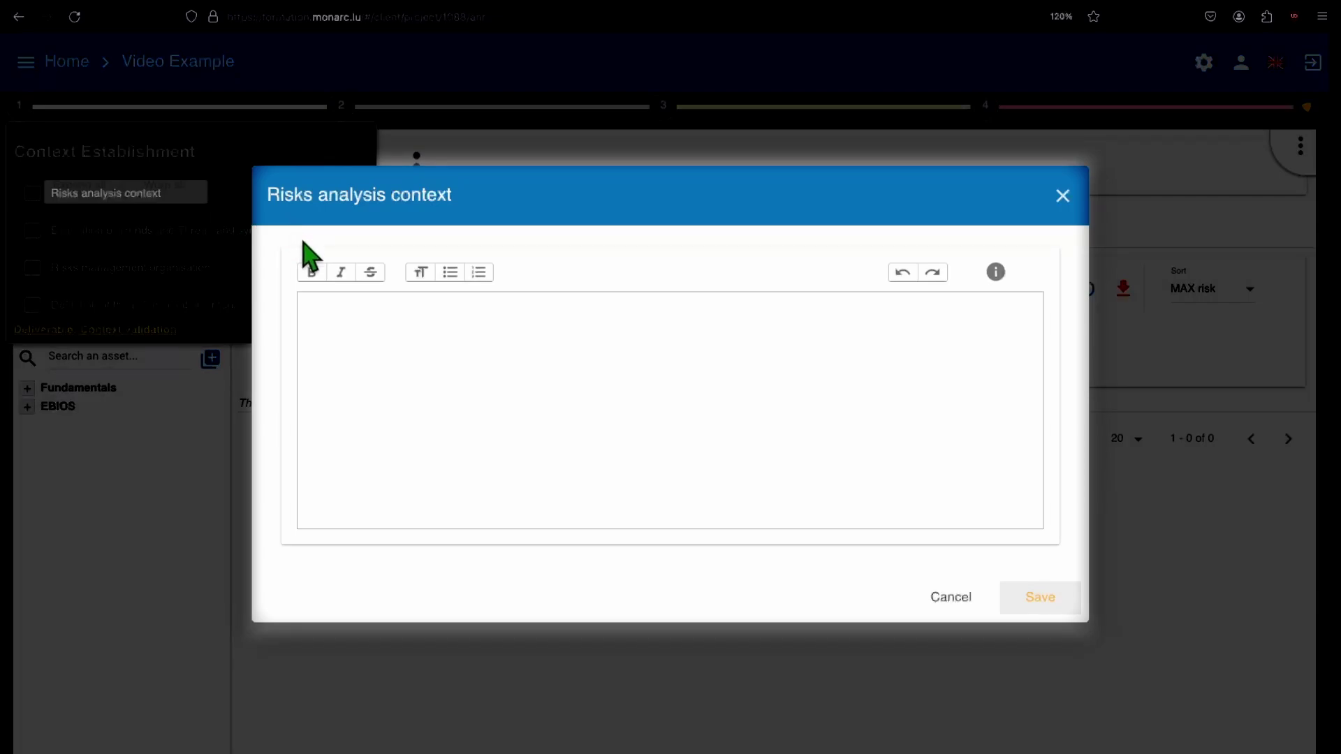
click(396, 325)
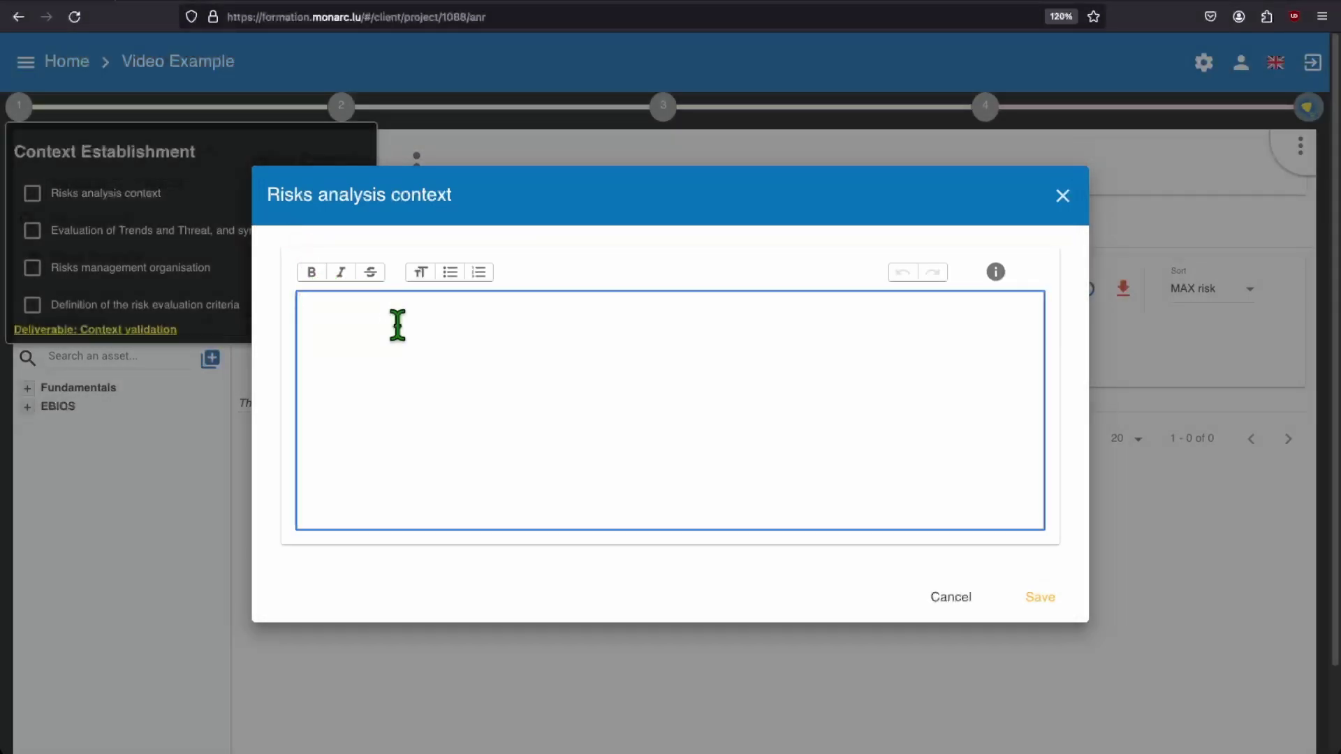
text(General considerations)
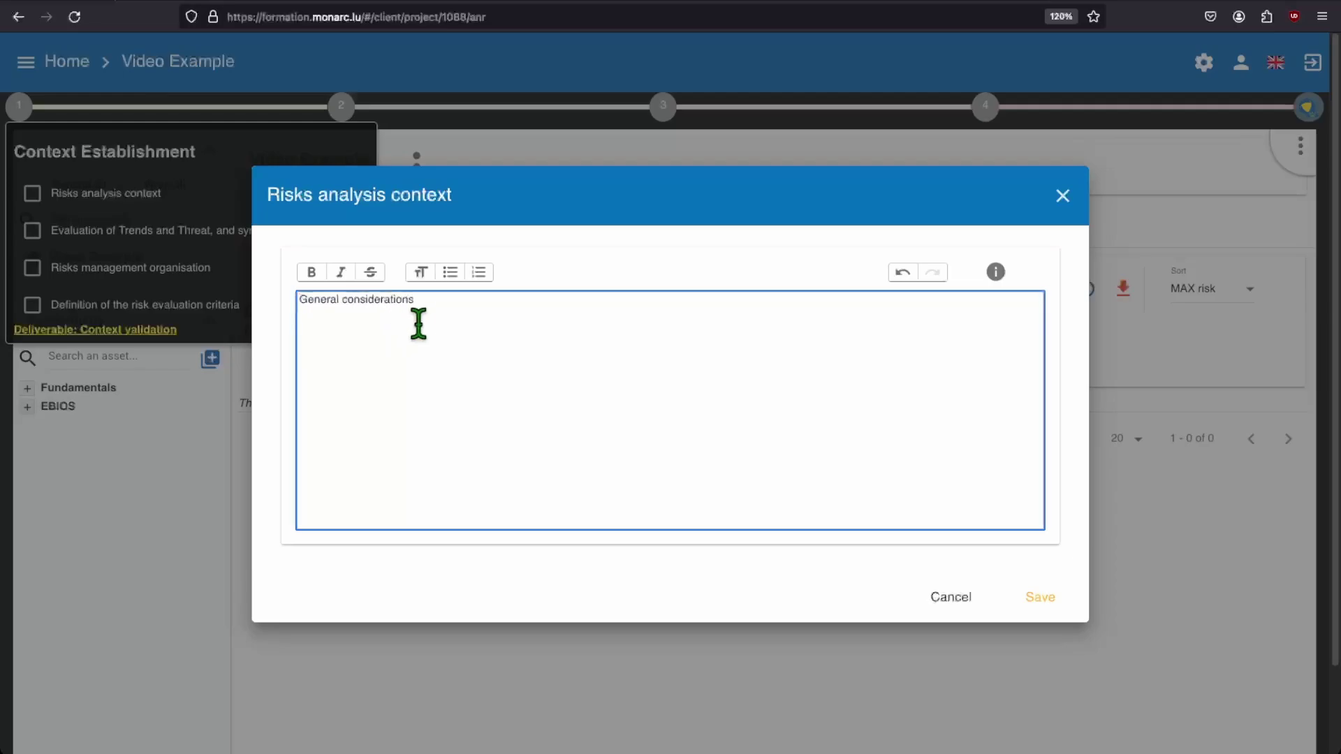
drag(417, 299, 296, 299)
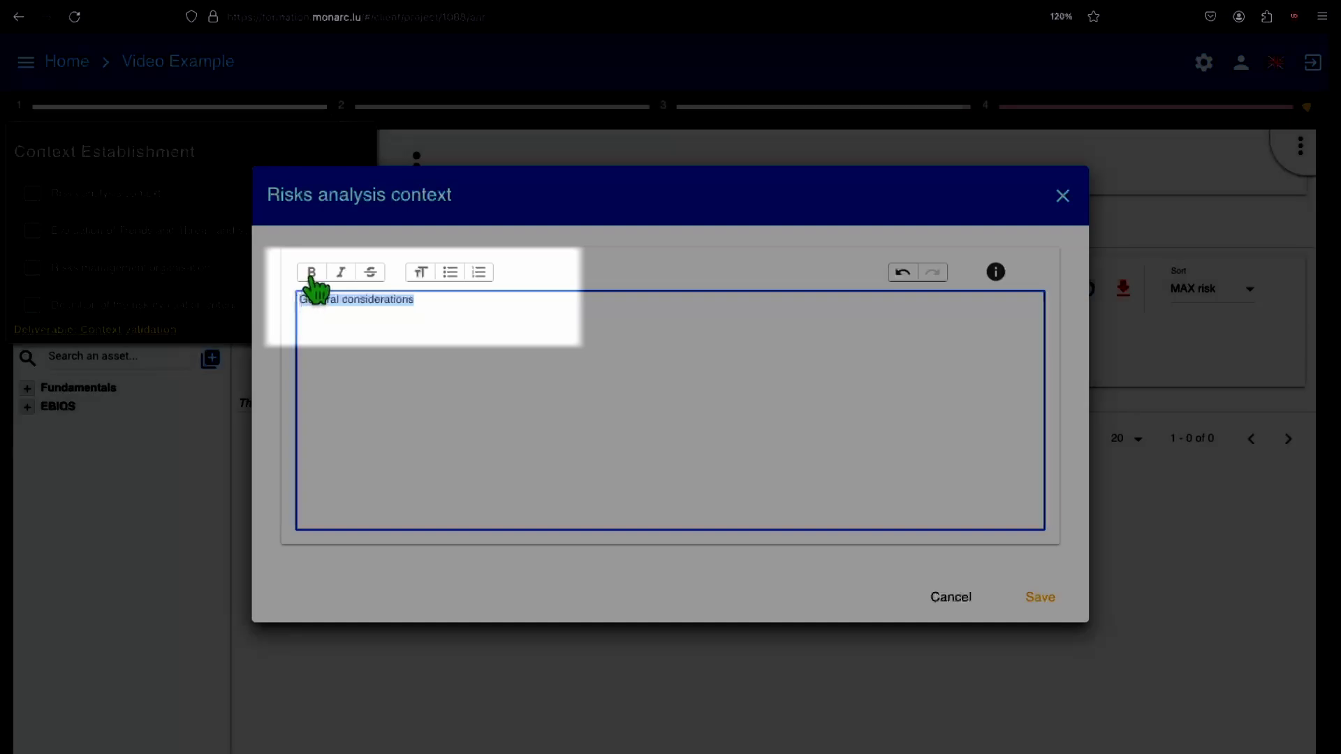
Step: Toggle bold, italic and strikethrough formatting on and off for the selected "General considerations" text
click(312, 272)
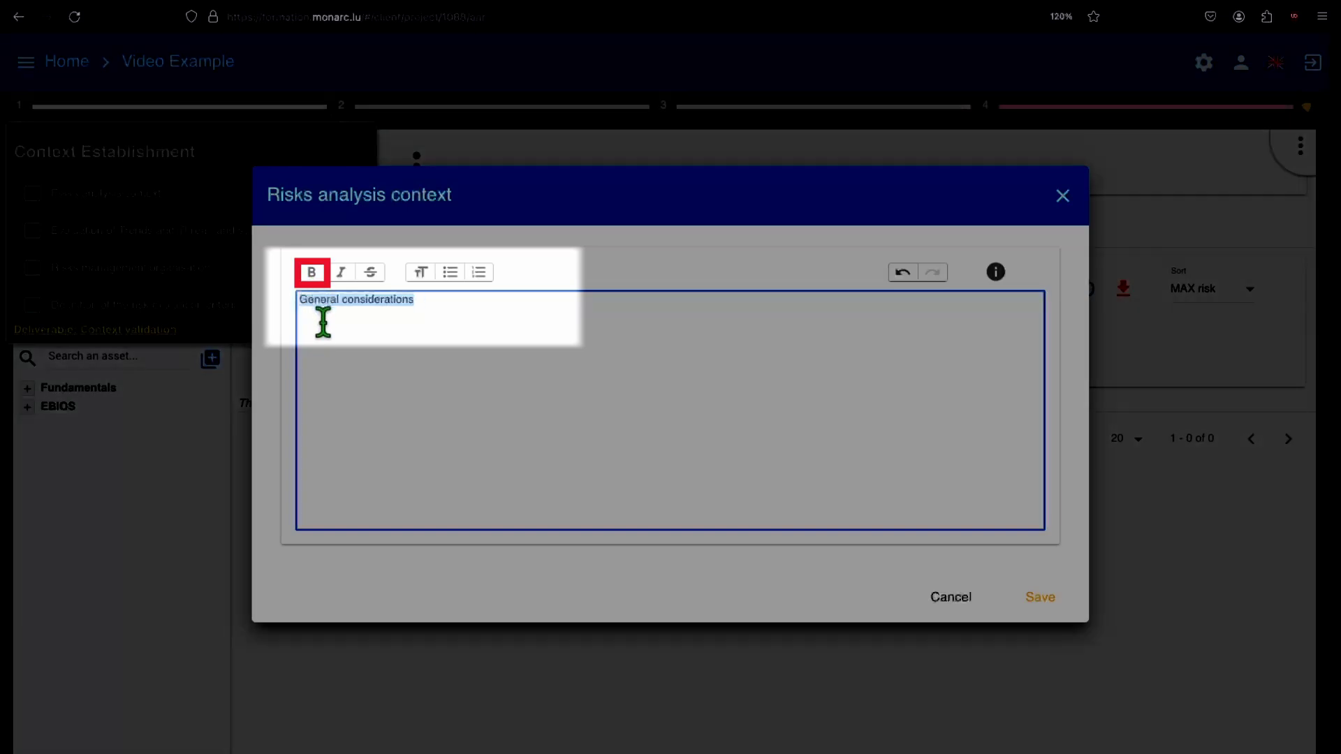
key(ctrl+b)
click(340, 274)
click(340, 274)
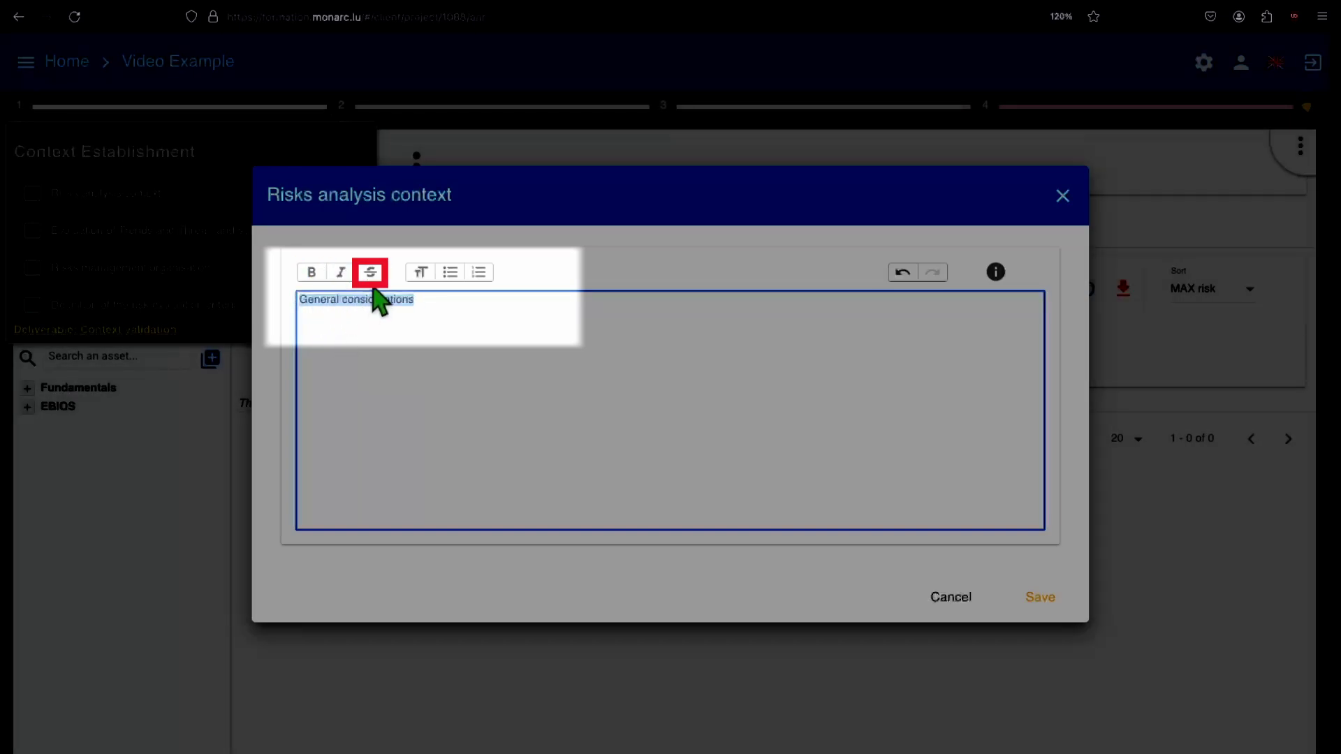
click(372, 280)
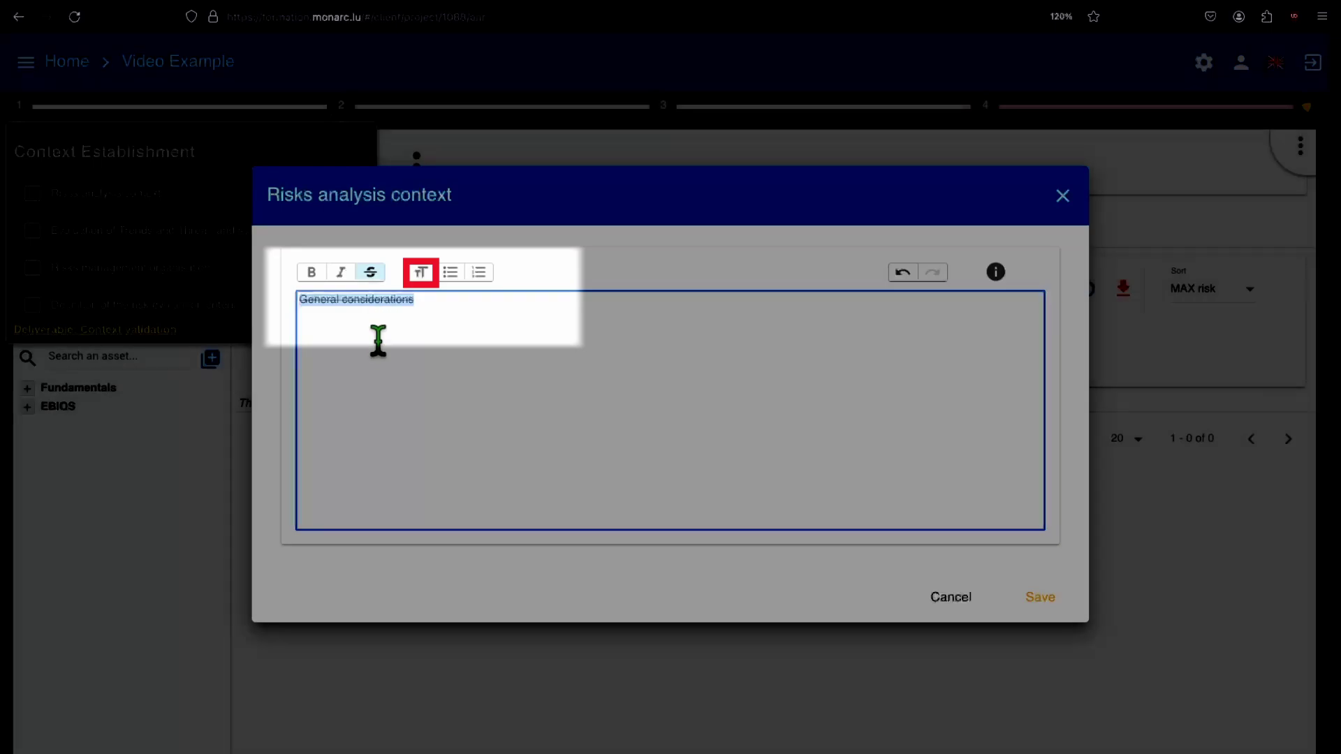
click(371, 279)
click(312, 276)
click(341, 276)
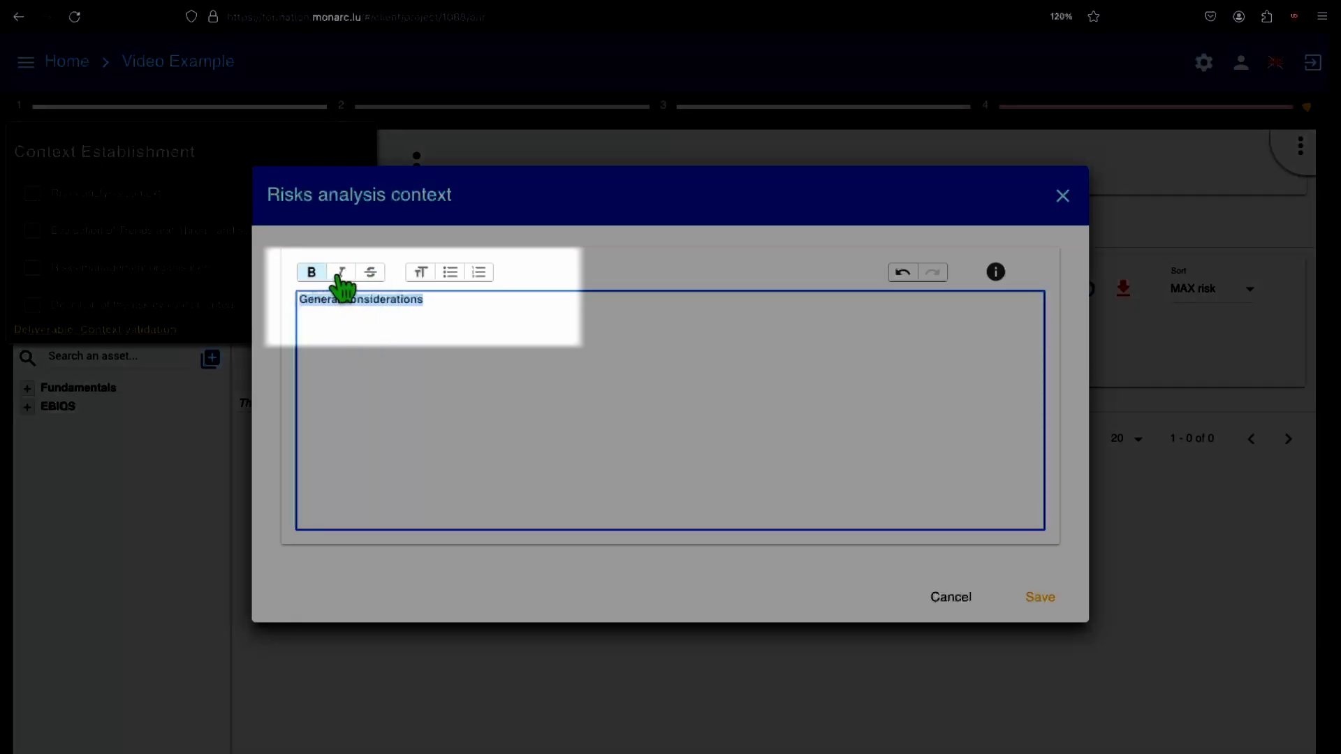
click(371, 274)
click(311, 274)
click(341, 274)
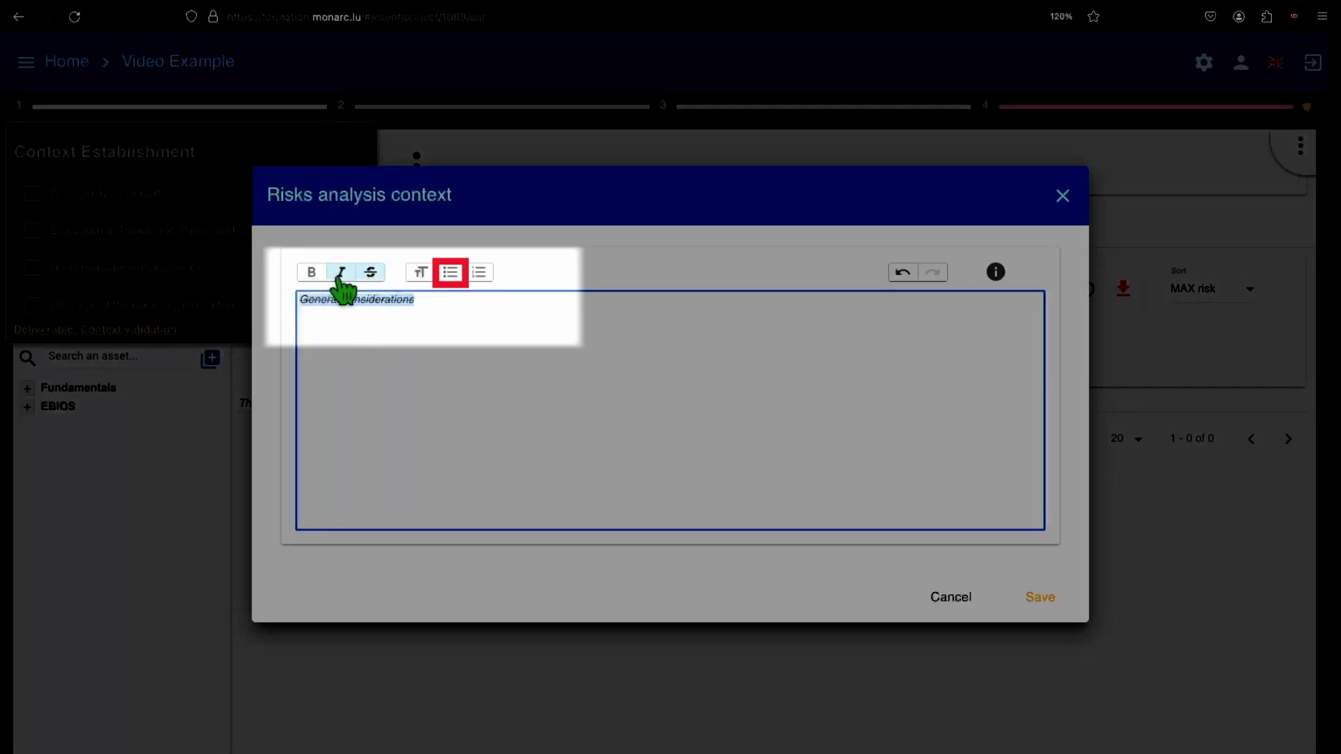
click(371, 273)
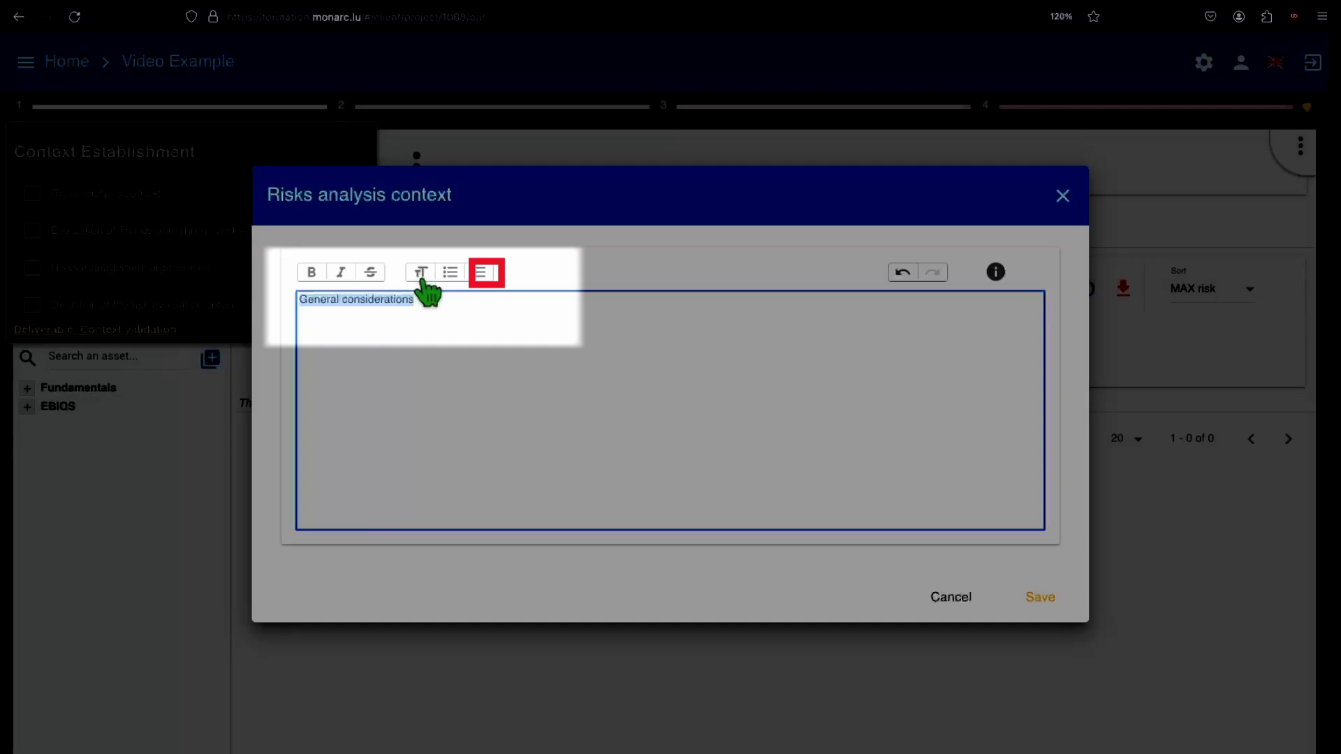
Step: Format the selected "General considerations" text as a heading
click(421, 274)
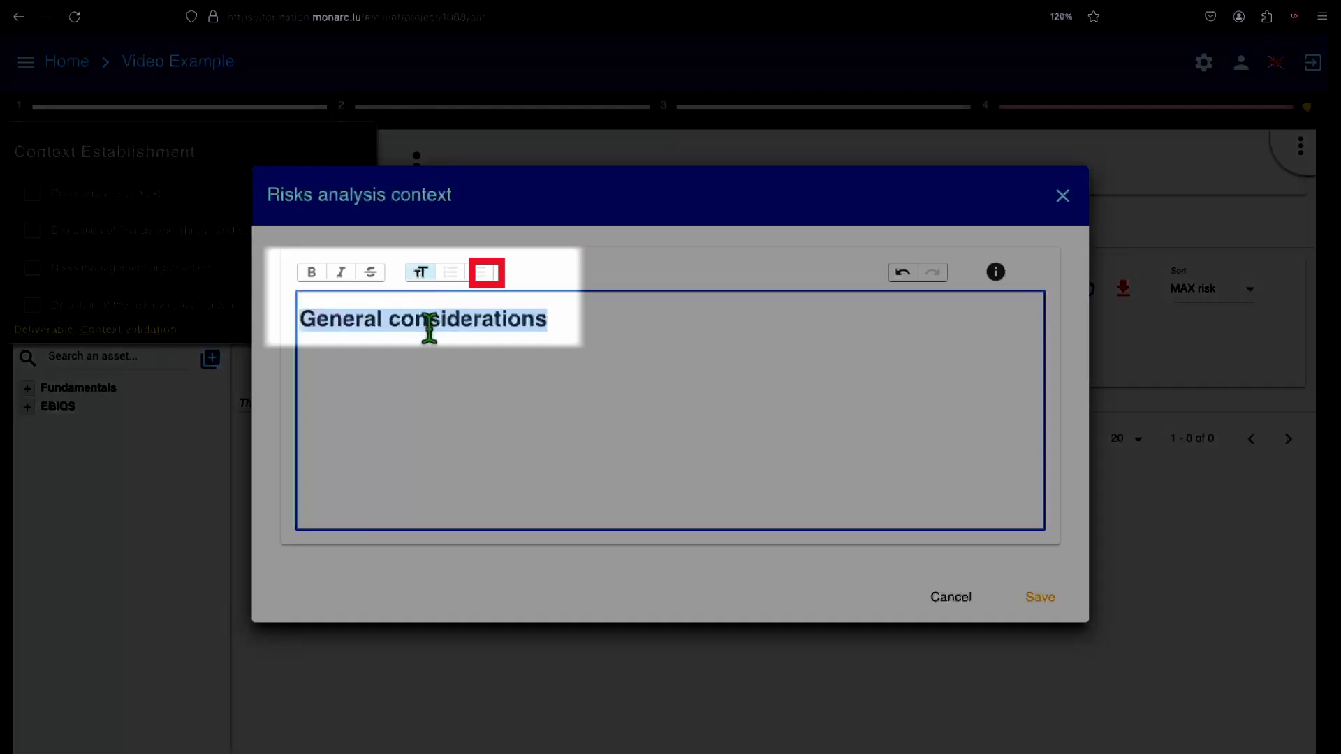
Step: Remove the heading format from "General considerations" and toggle bulleted and numbered list formatting on and off for it
click(421, 275)
click(450, 273)
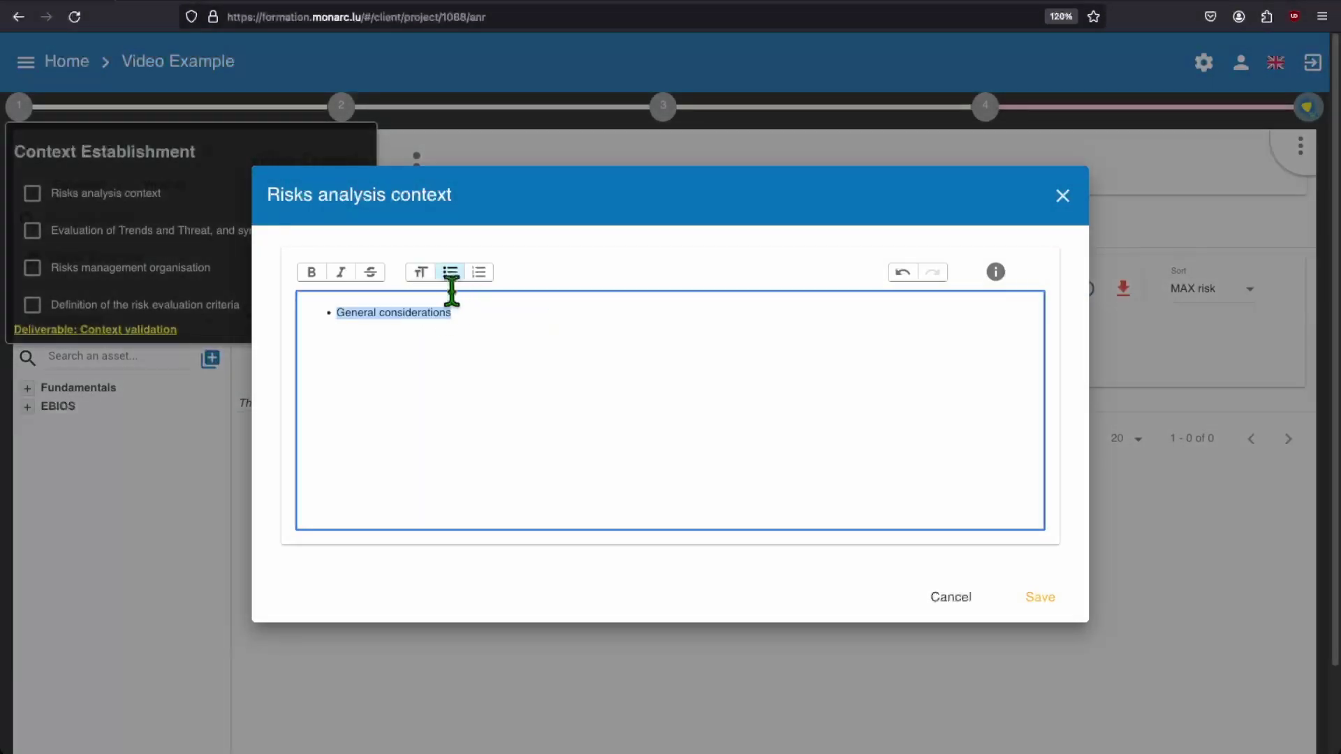
click(450, 273)
click(480, 276)
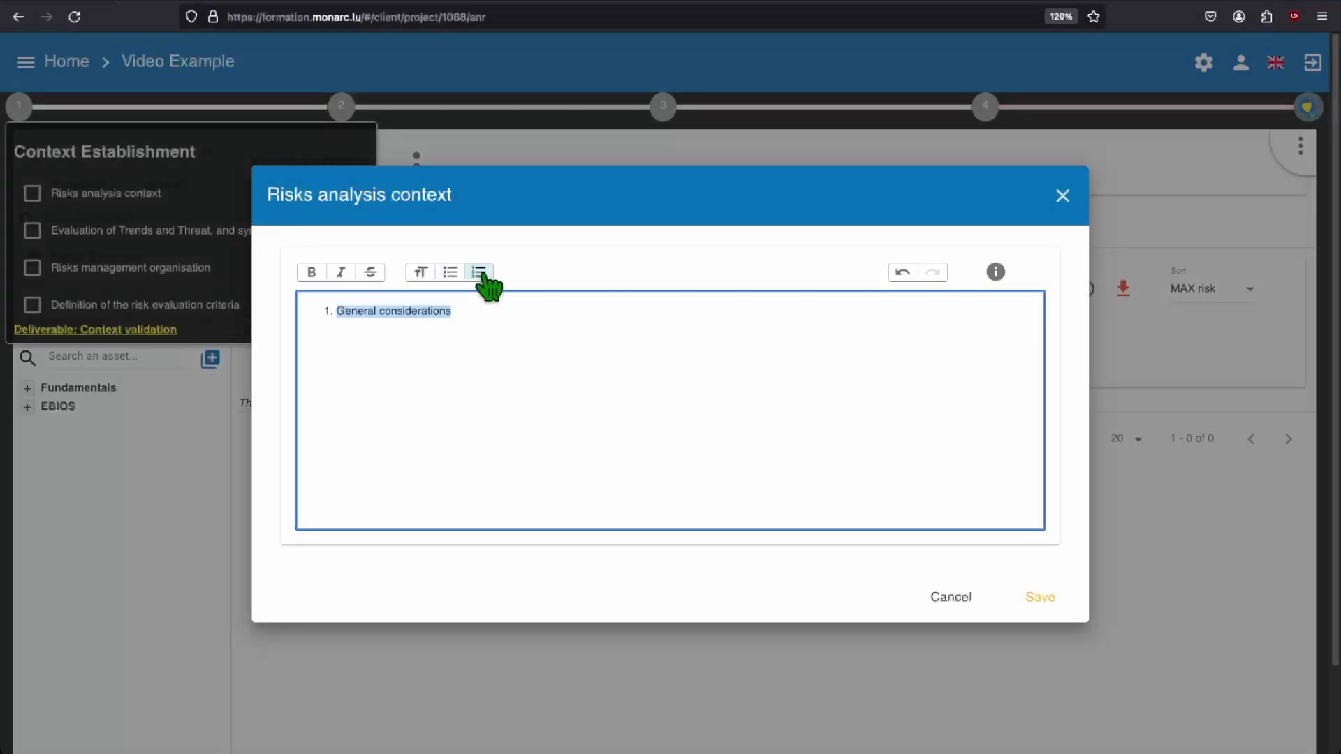
click(480, 276)
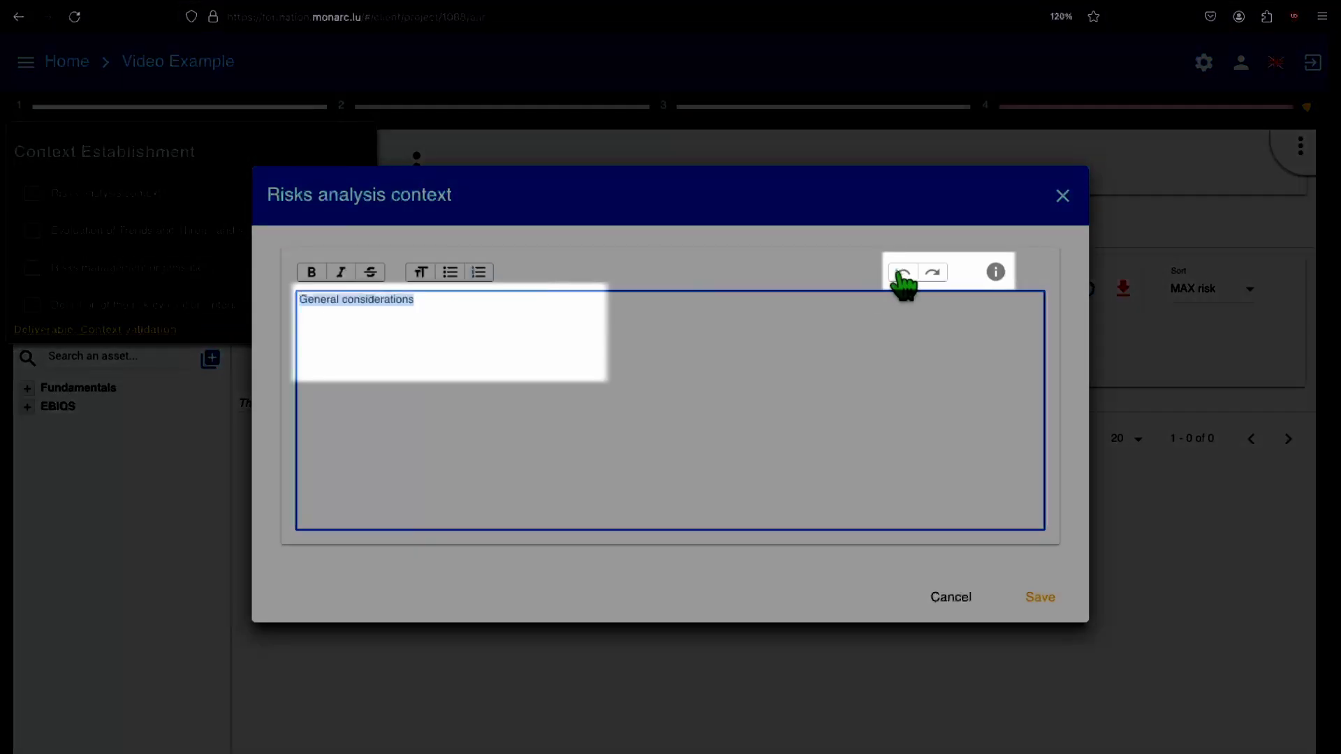
Step: Undo the latest formatting changes on "General considerations" and redo them
click(903, 276)
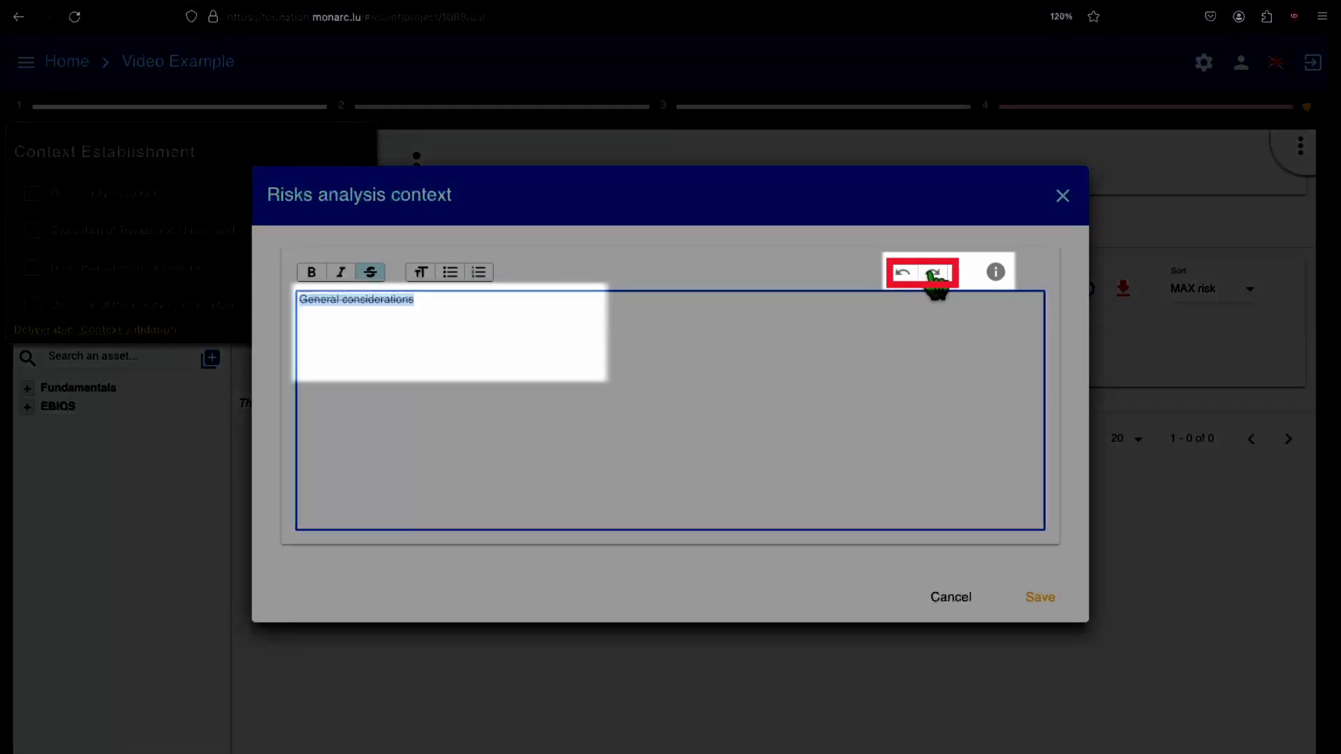
click(934, 275)
click(934, 275)
click(934, 275)
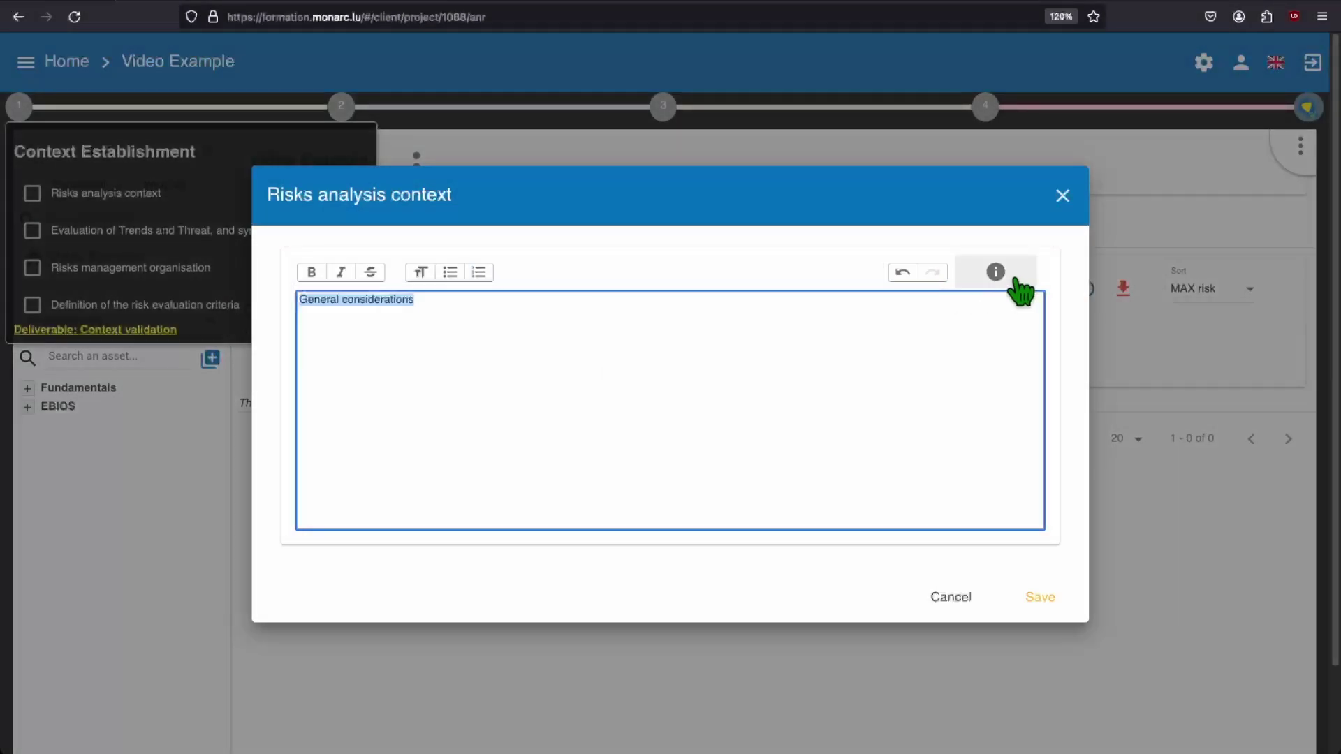
Step: Show the additional information and insert its suggested titles General Considerations, Risk management approach and Basic criteria into the context text
click(1013, 279)
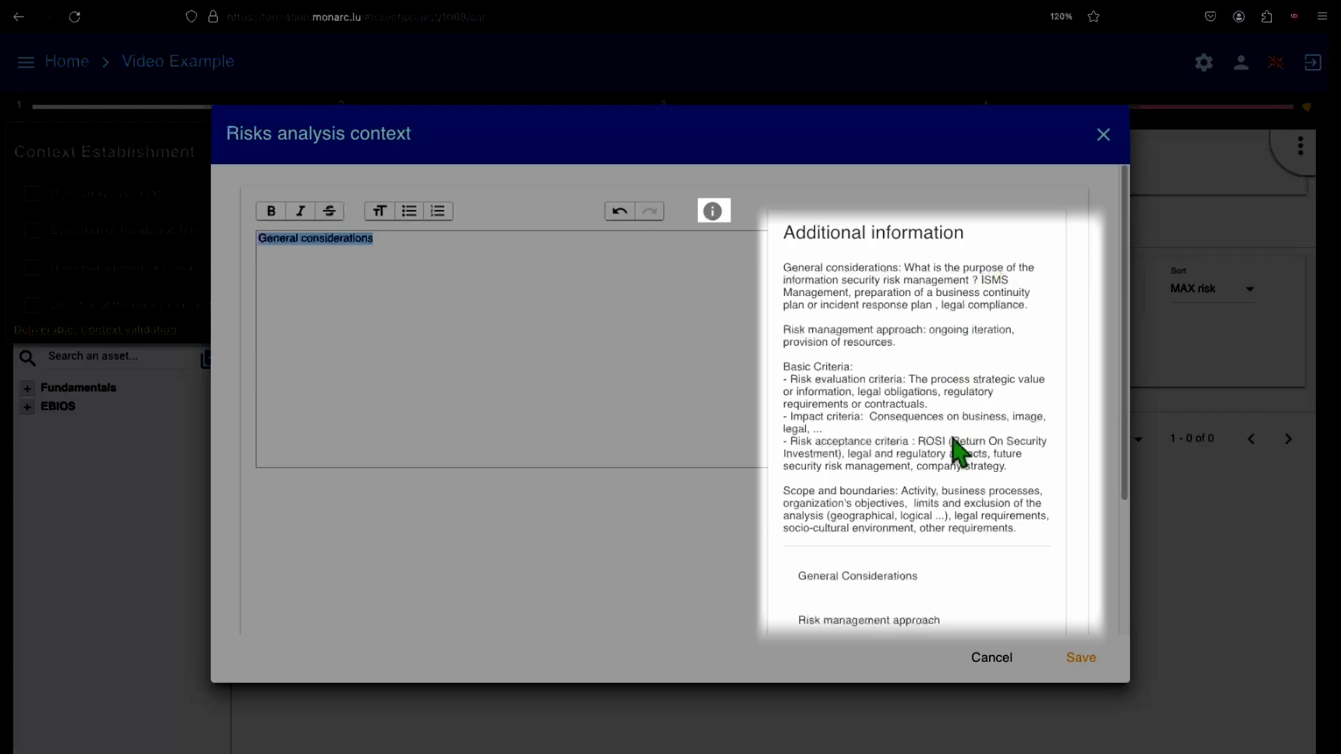
click(876, 586)
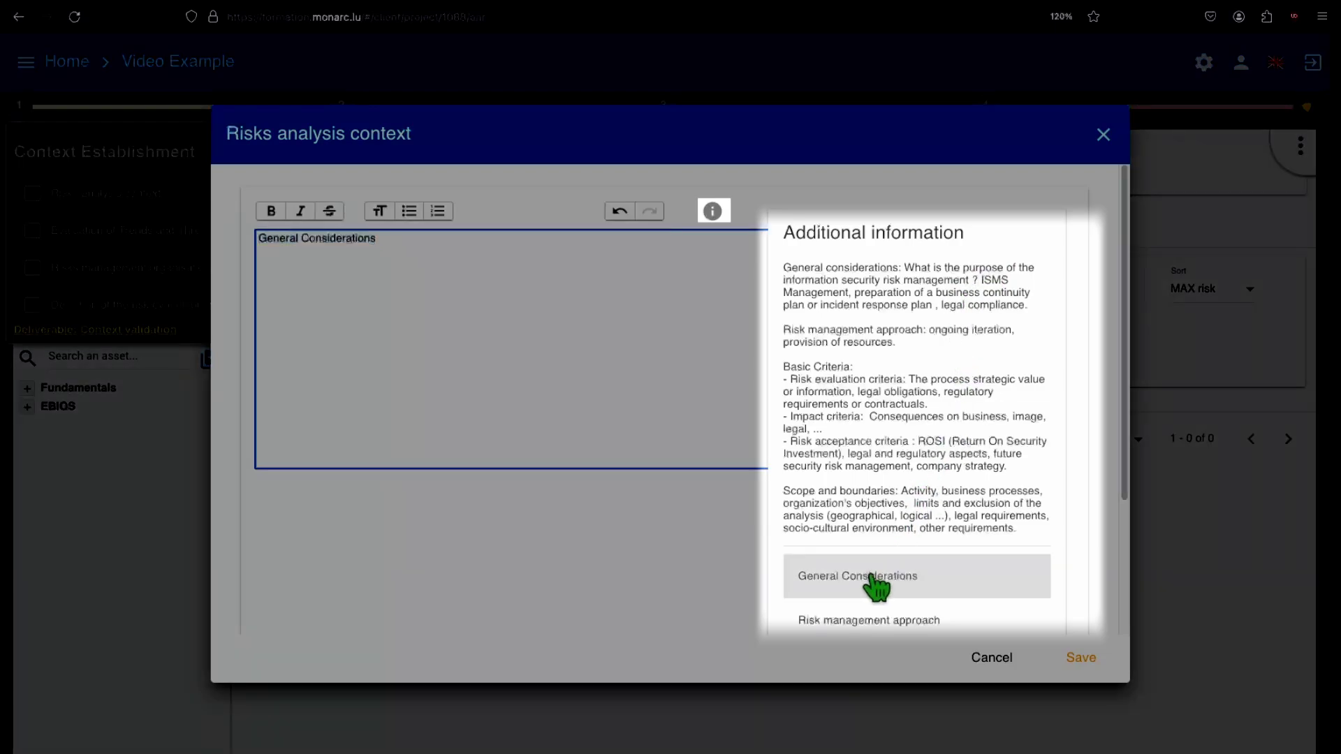
click(874, 621)
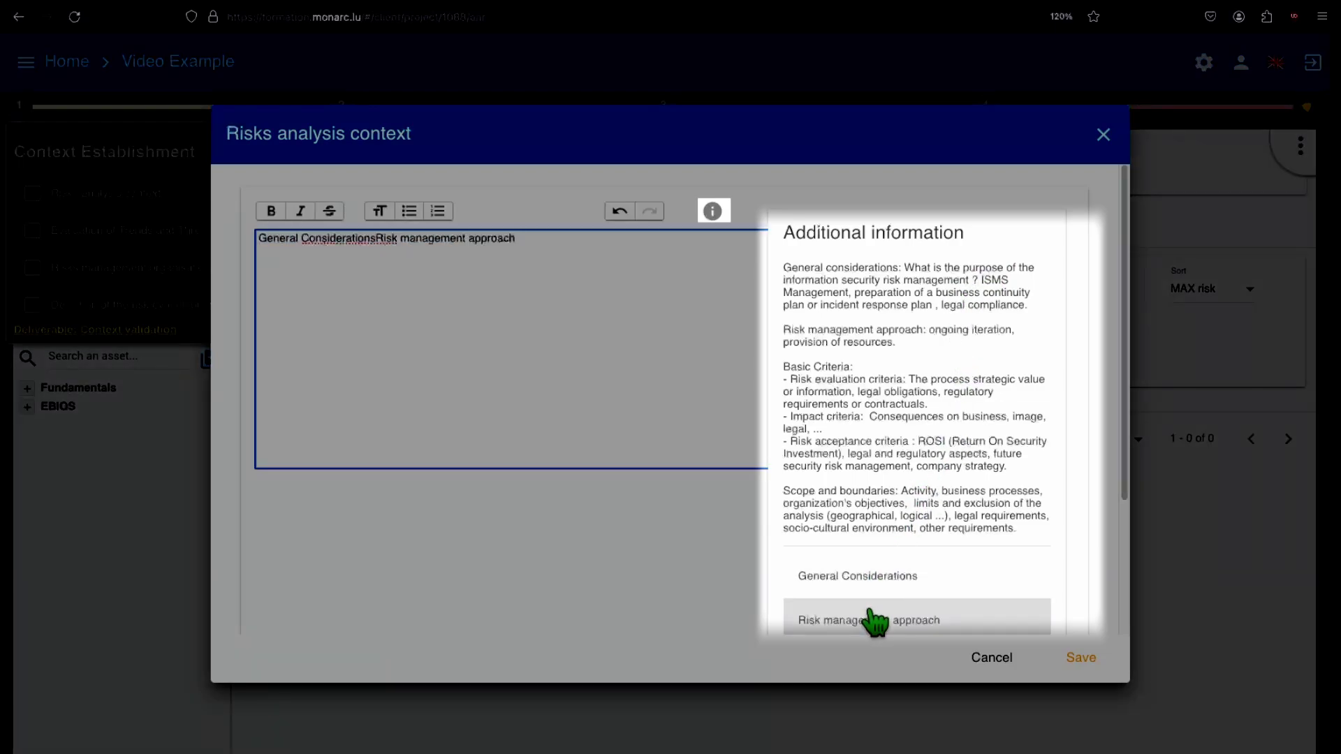
scroll(876, 621, down, 1)
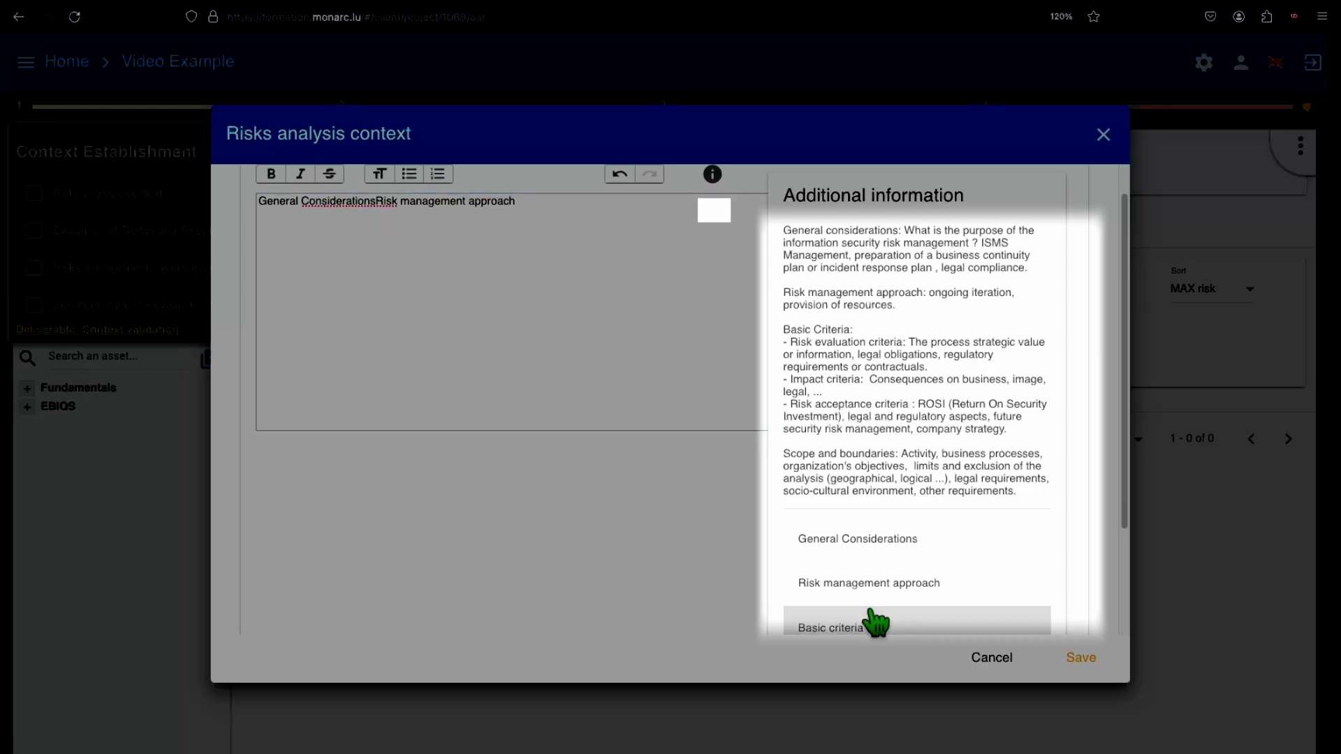
click(875, 622)
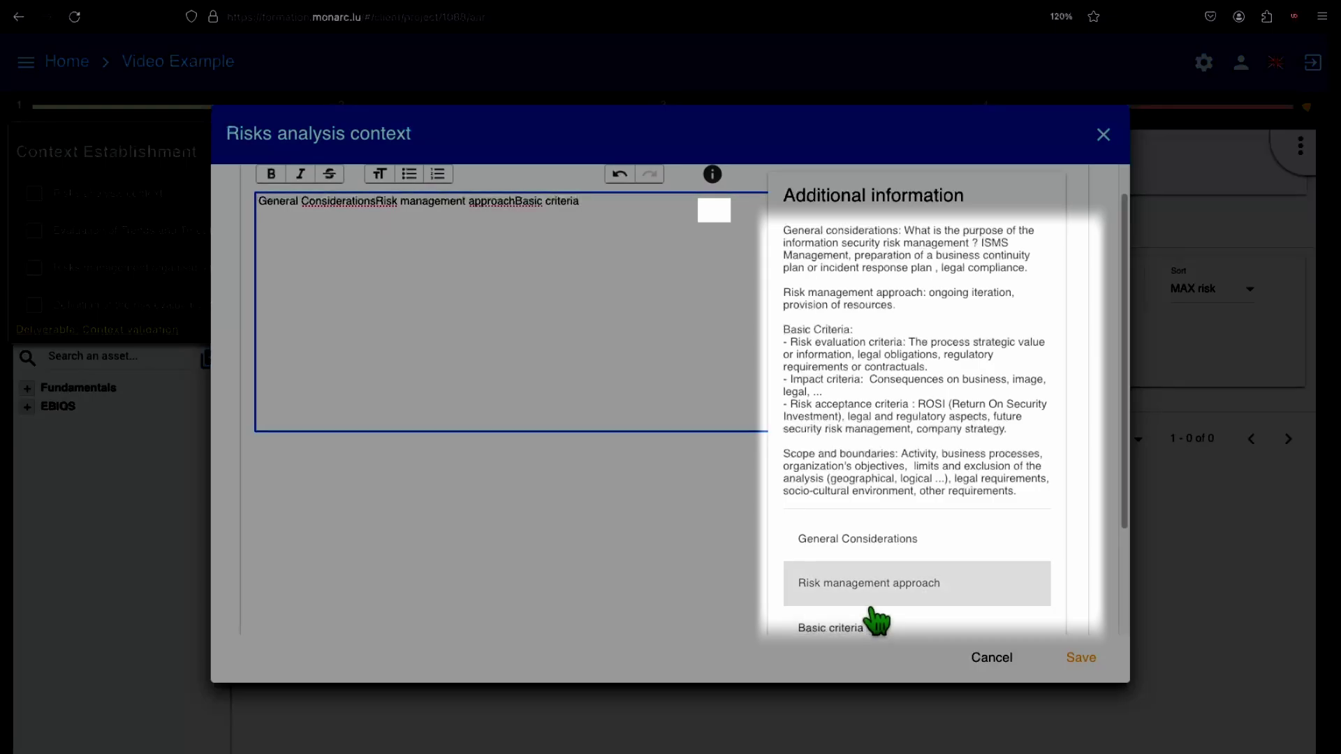
scroll(875, 621, up, 1)
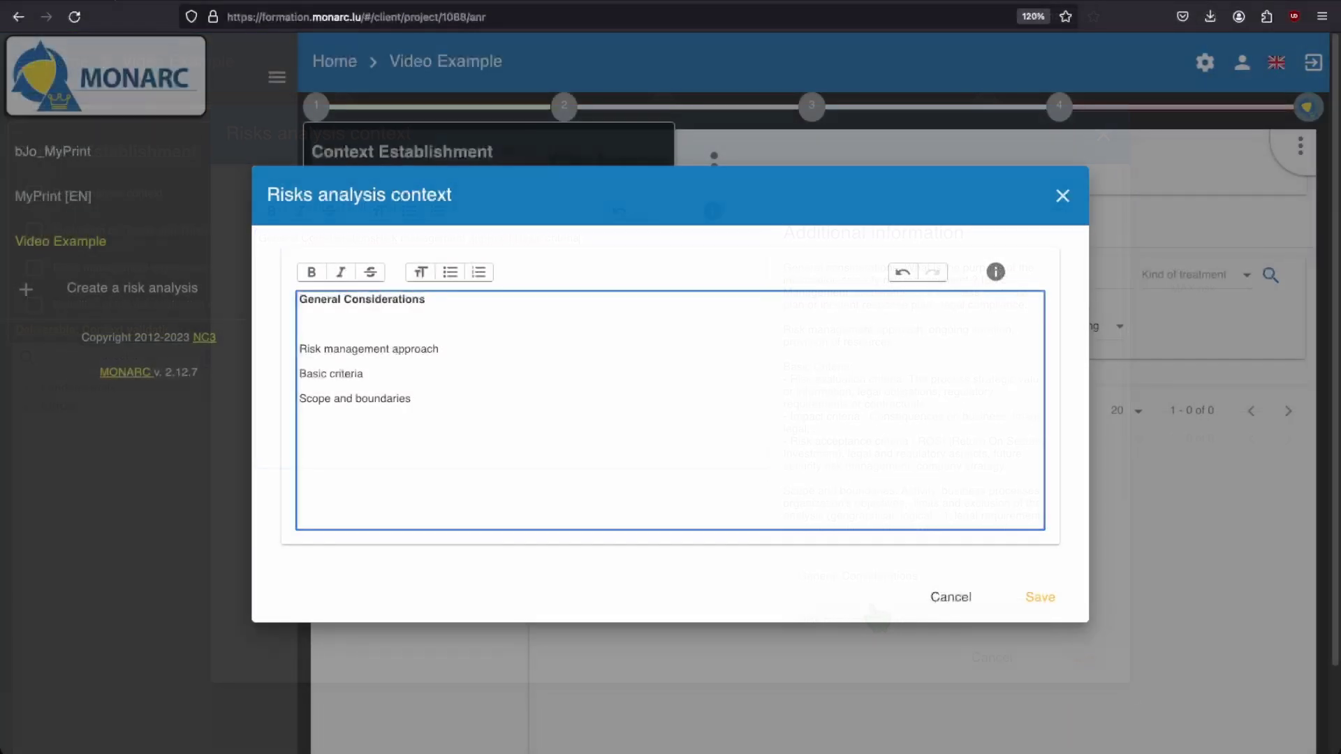
Step: Describe MyPrint under General Considerations as a print shop with 150 employees, varied printing technologies (rotary press, offset, calligraphy, laser) and clients from many sectors
text(MyPrint is a print shop)
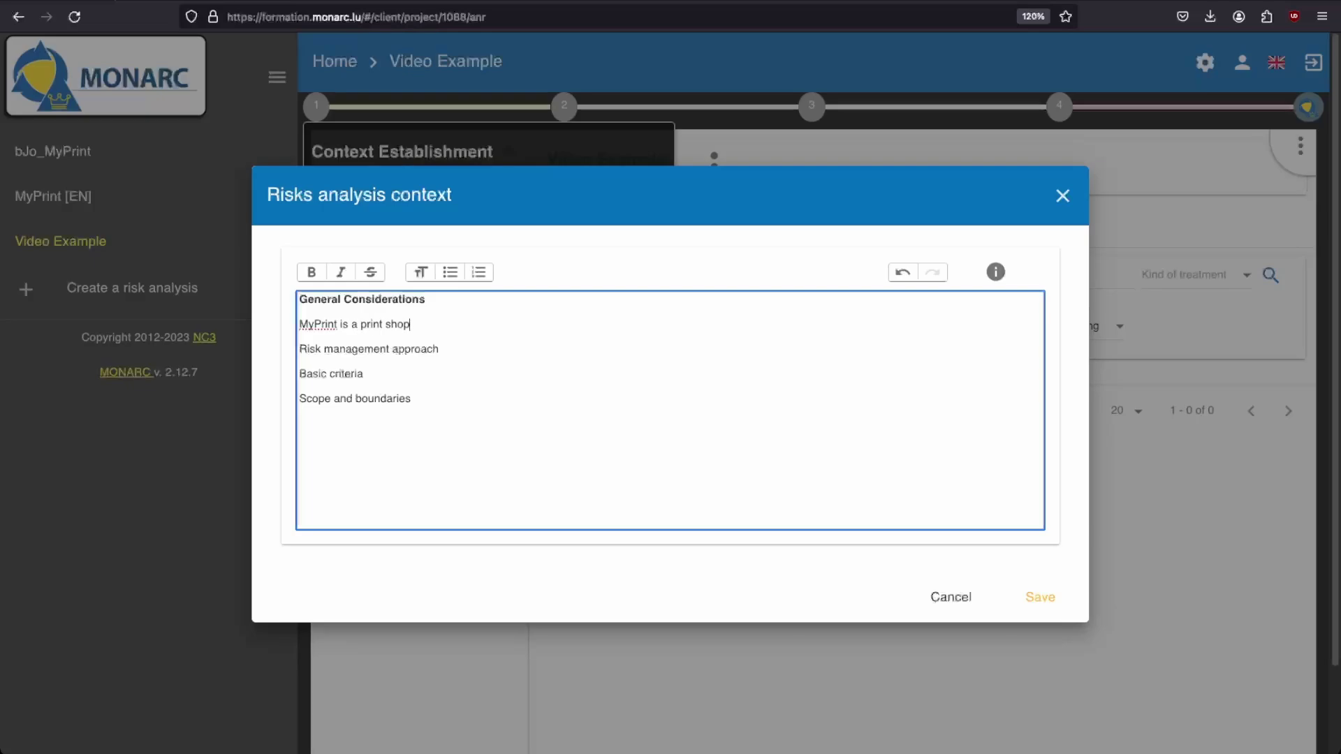
text(, which has 150 employees. It has a variety of t)
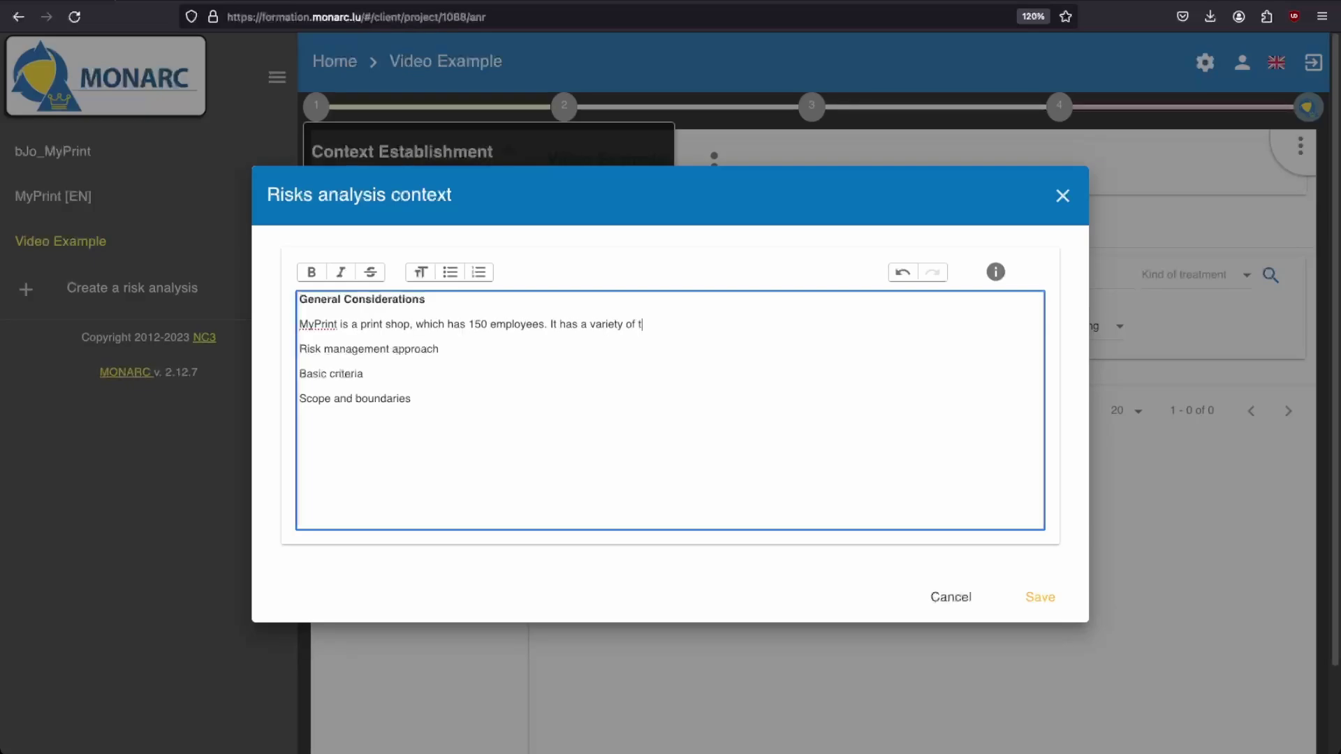
text(echnology and possibilities of printing (rotary press, of)
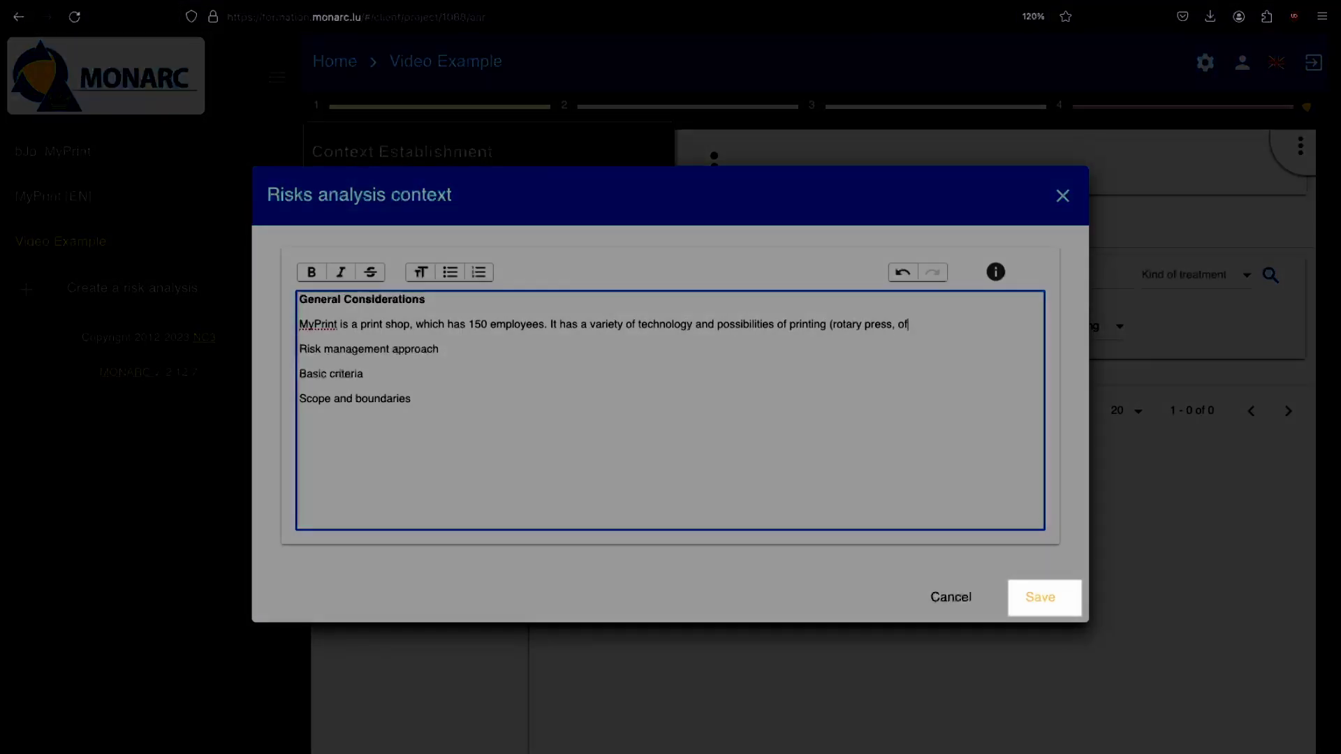
text(fset, calligraphy, laser, etc ...) which give a lot)
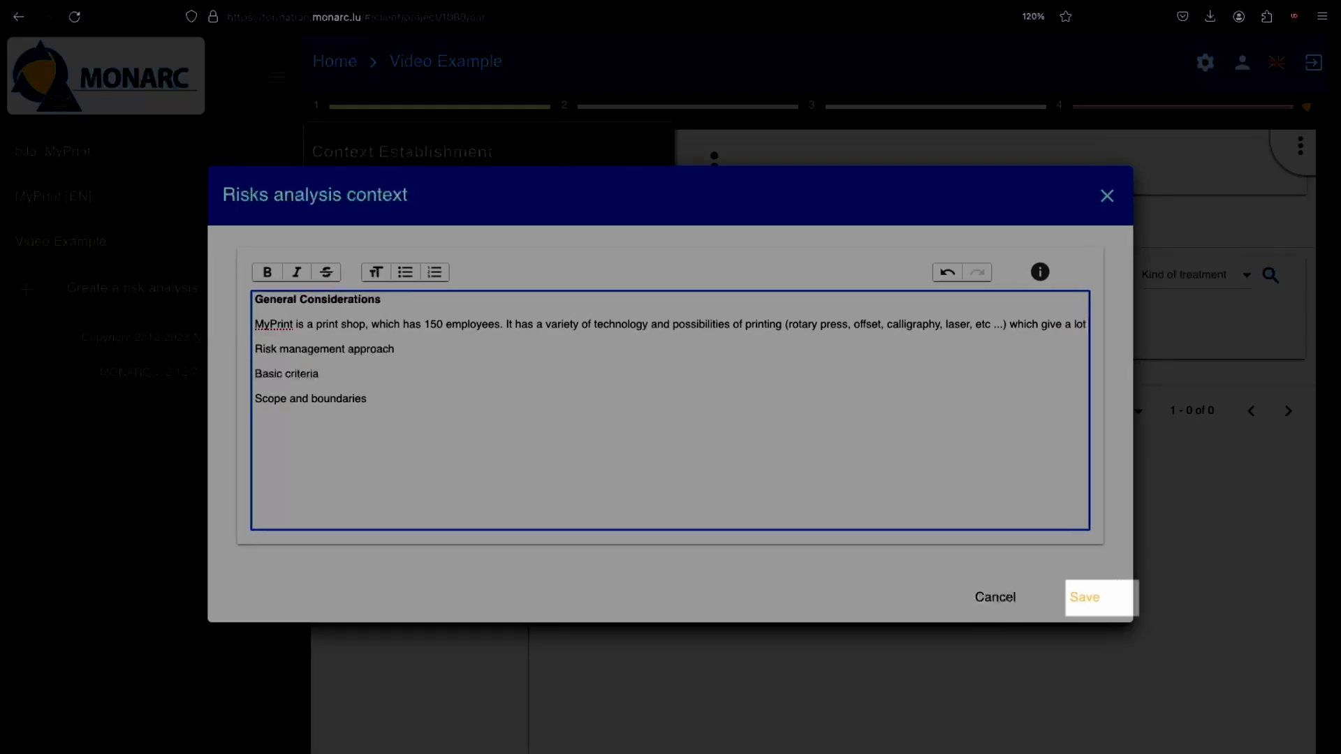
text( of different services and clients from many differents sectors.)
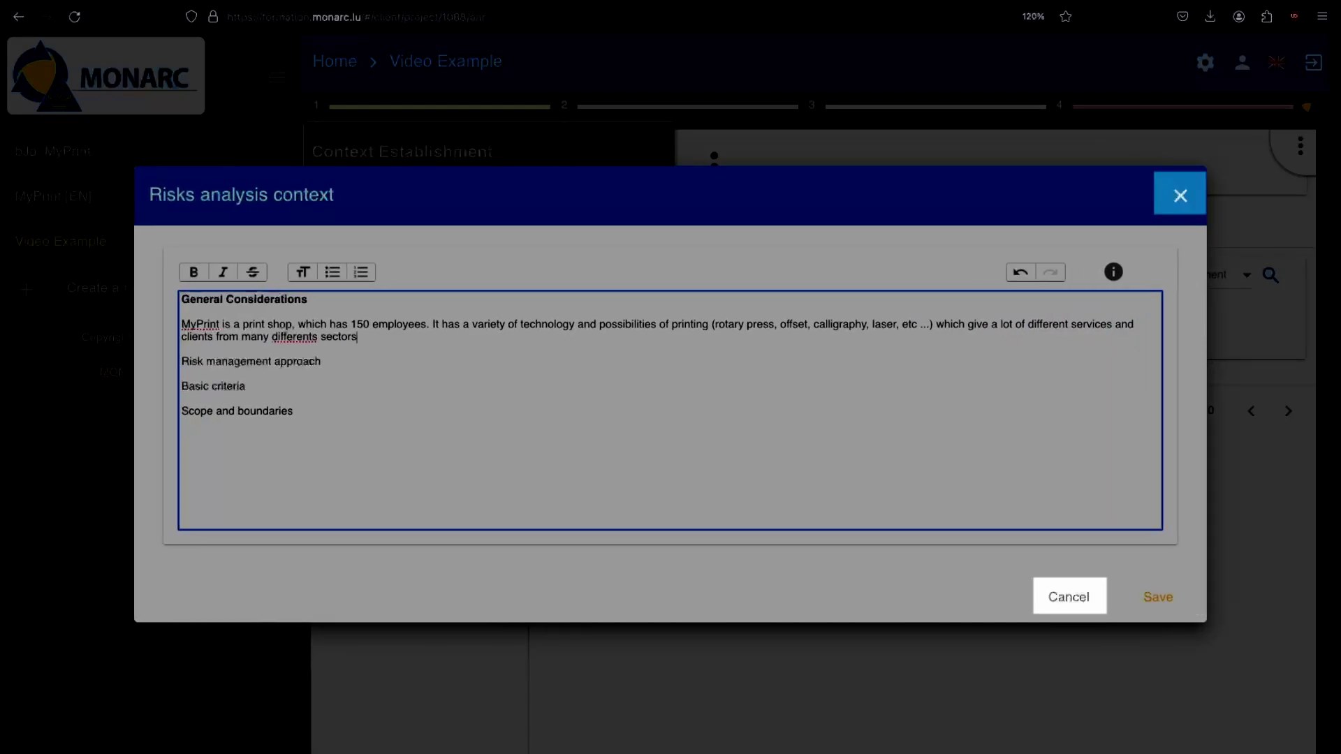
Step: Add a paragraph stating the company targets no certification, only wants to know its information security maturity, and can plan investments for financial sector requirements
key(Return)
text(Firstly, the company is not targeting any)
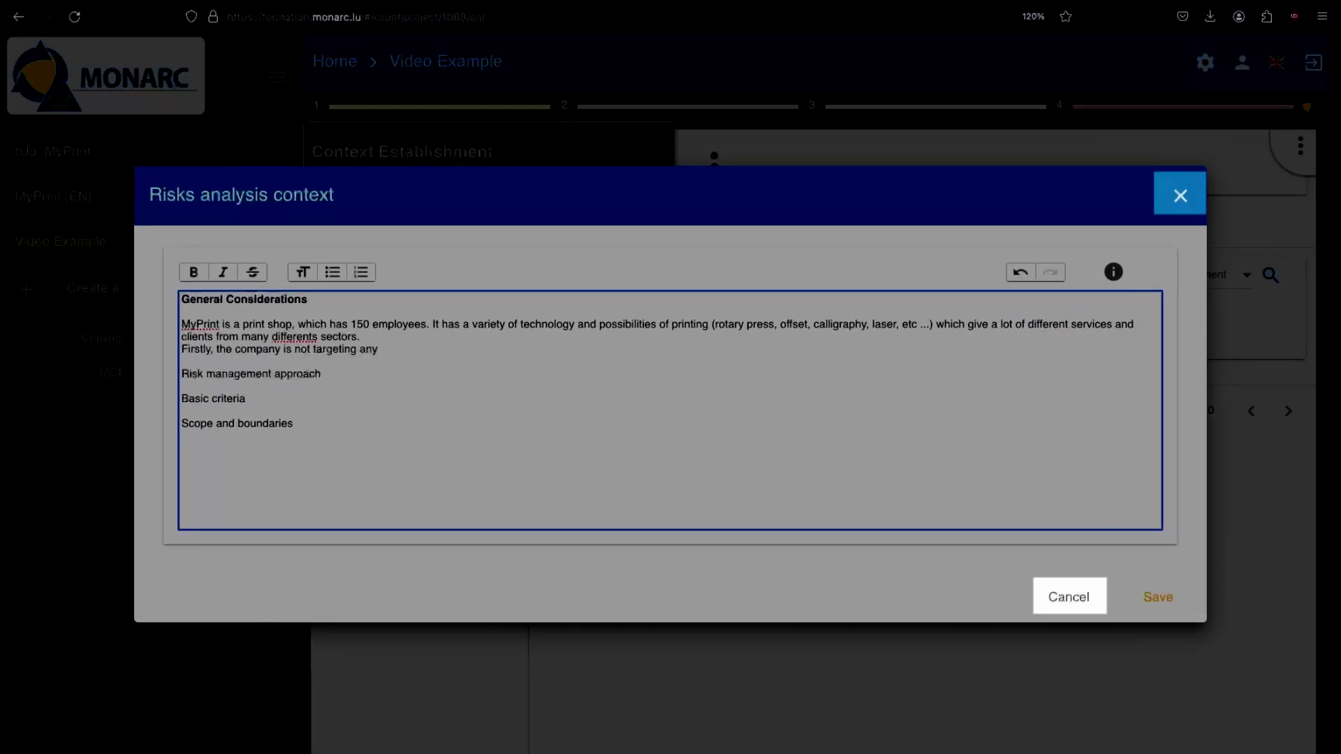
text( certification; it only wants to know its maturity ab)
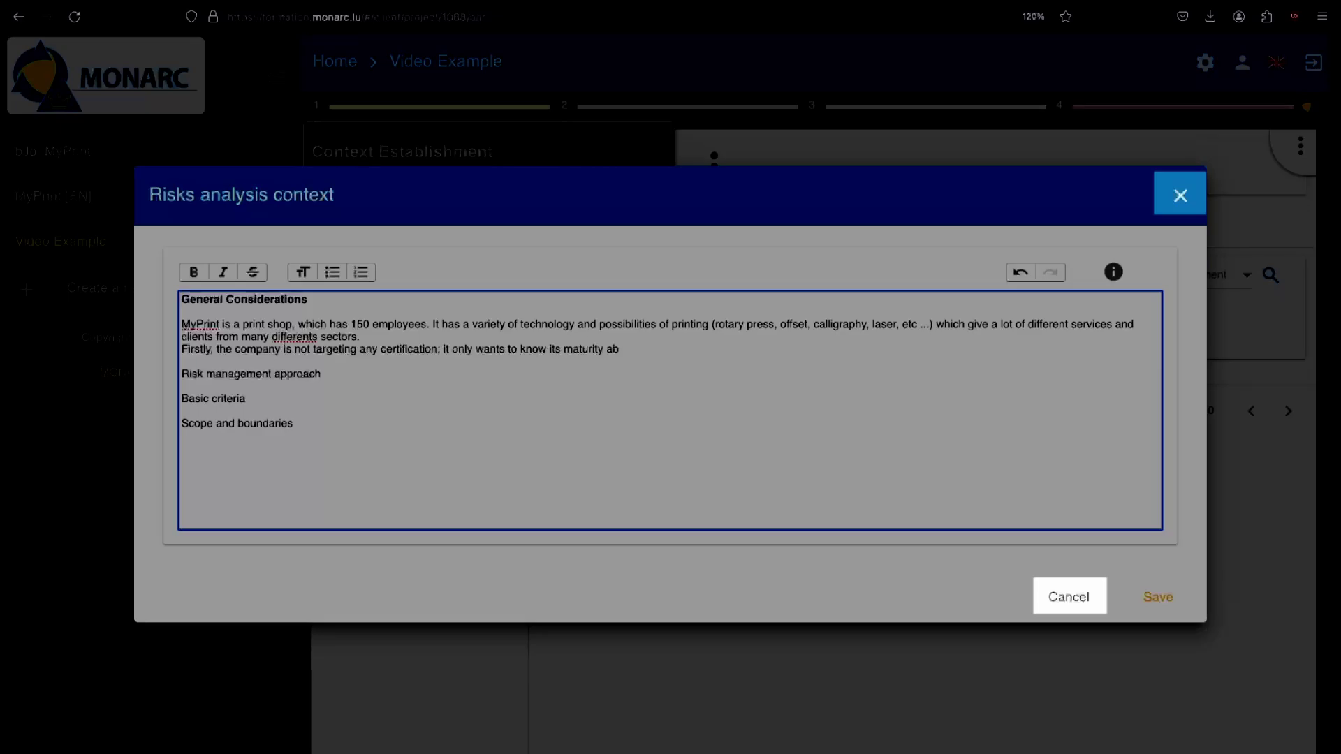
text(out information security domain. Later, it will be easier)
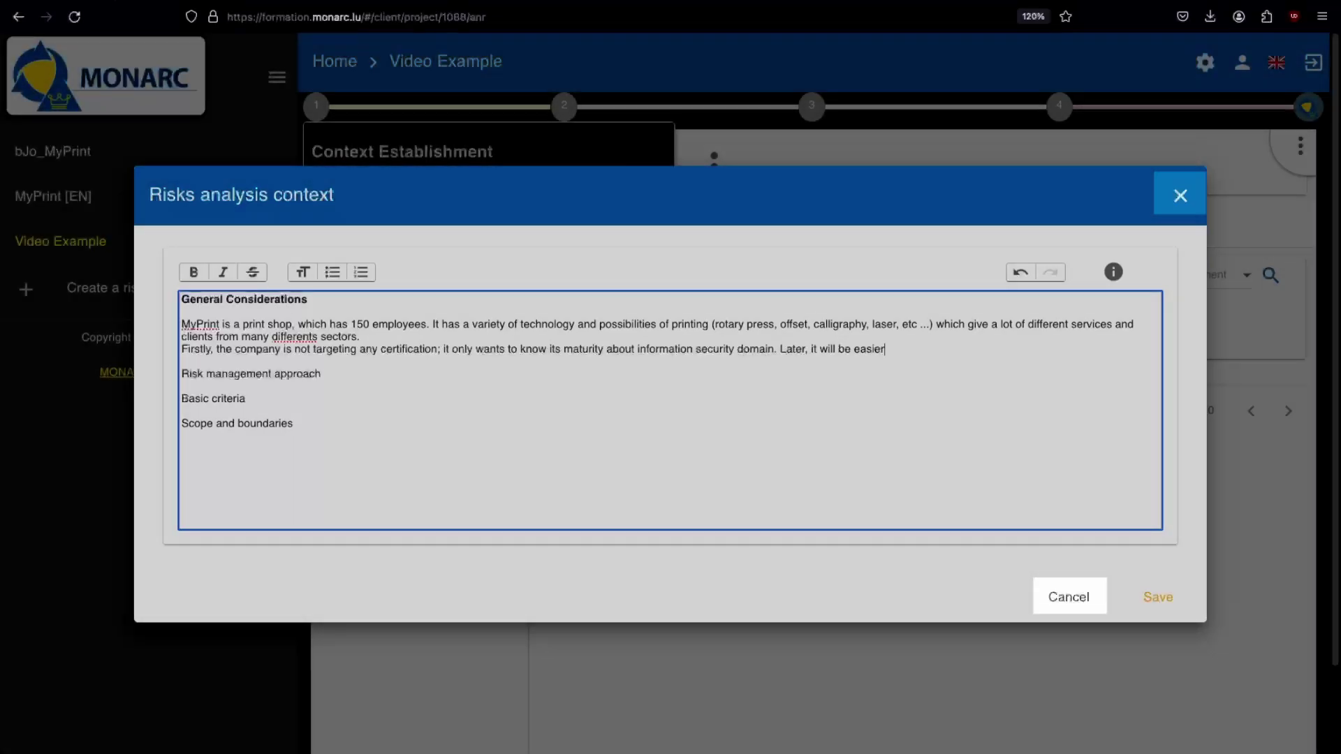
text( to know which investments to make satisfying the requirements of the financial sector.)
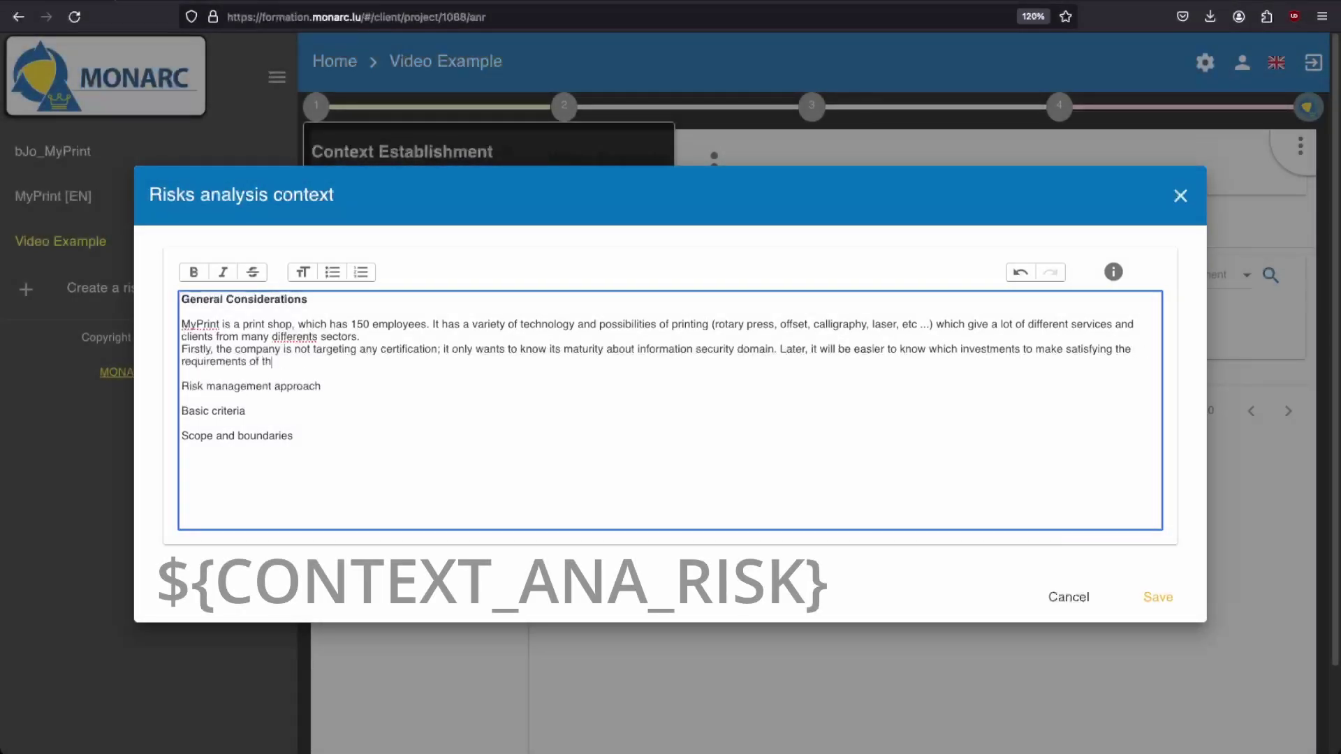
Step: Bold "Risk management approach" and write beneath it that MyPrint has no formal risk management processes and wishes to focus on its core business without technical details
key(Down)
key(Down)
key(Home)
key(shift+End)
click(193, 272)
key(End)
key(Return)
text(MyPrint does n)
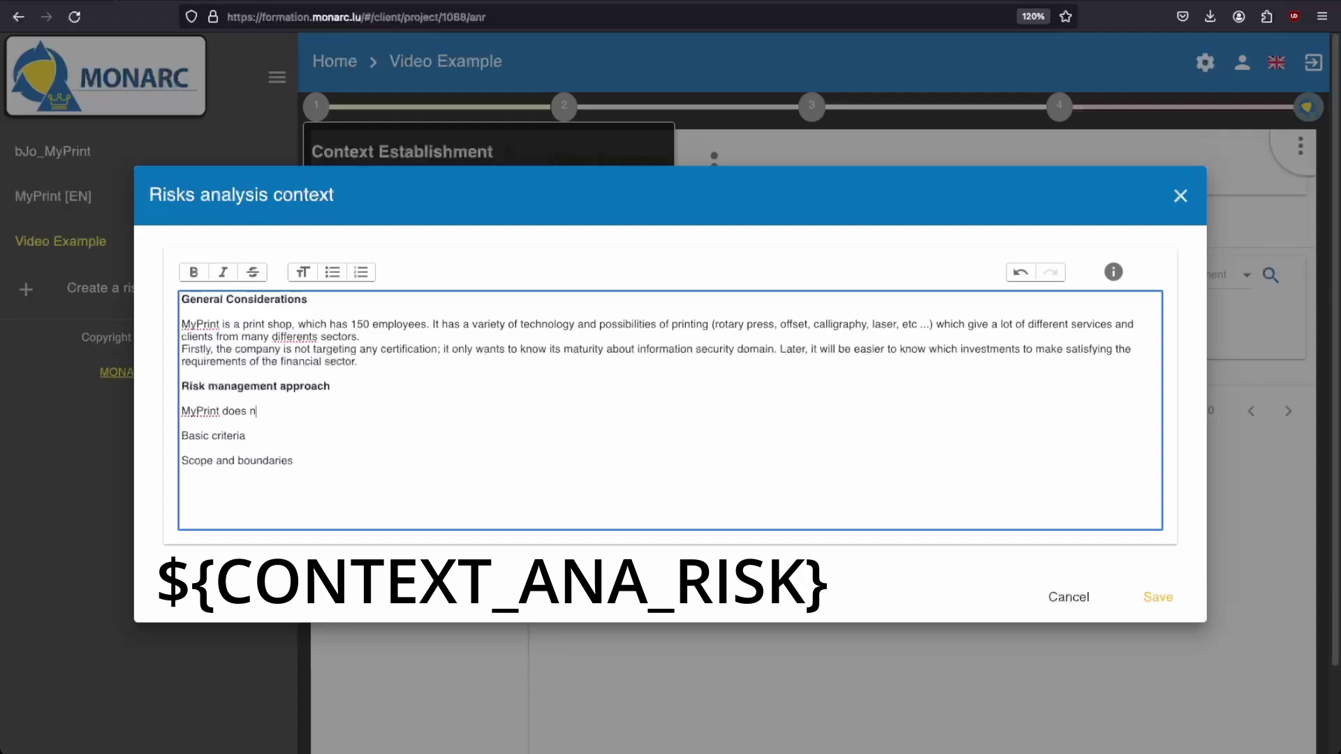
text(ot have any formal processes for the risks management. This first analysis i)
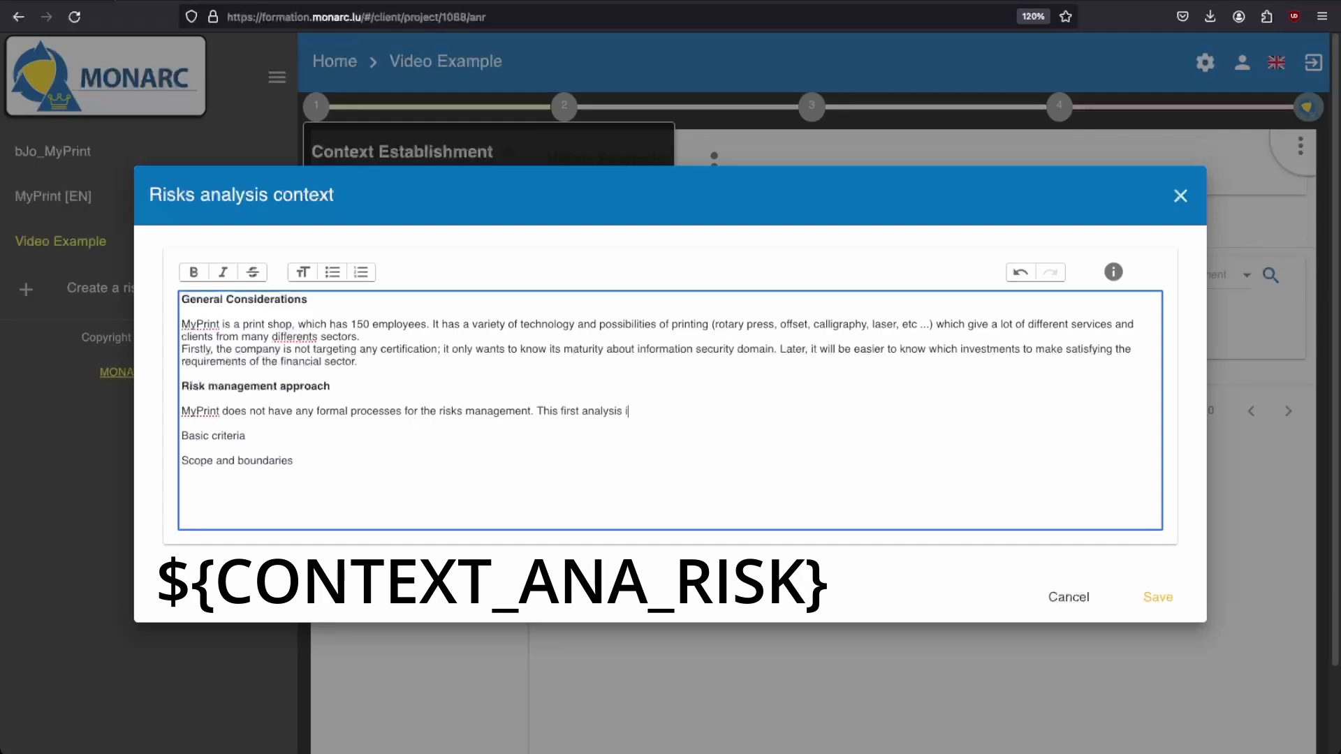
text(teration is their move into the information risks, and it ha)
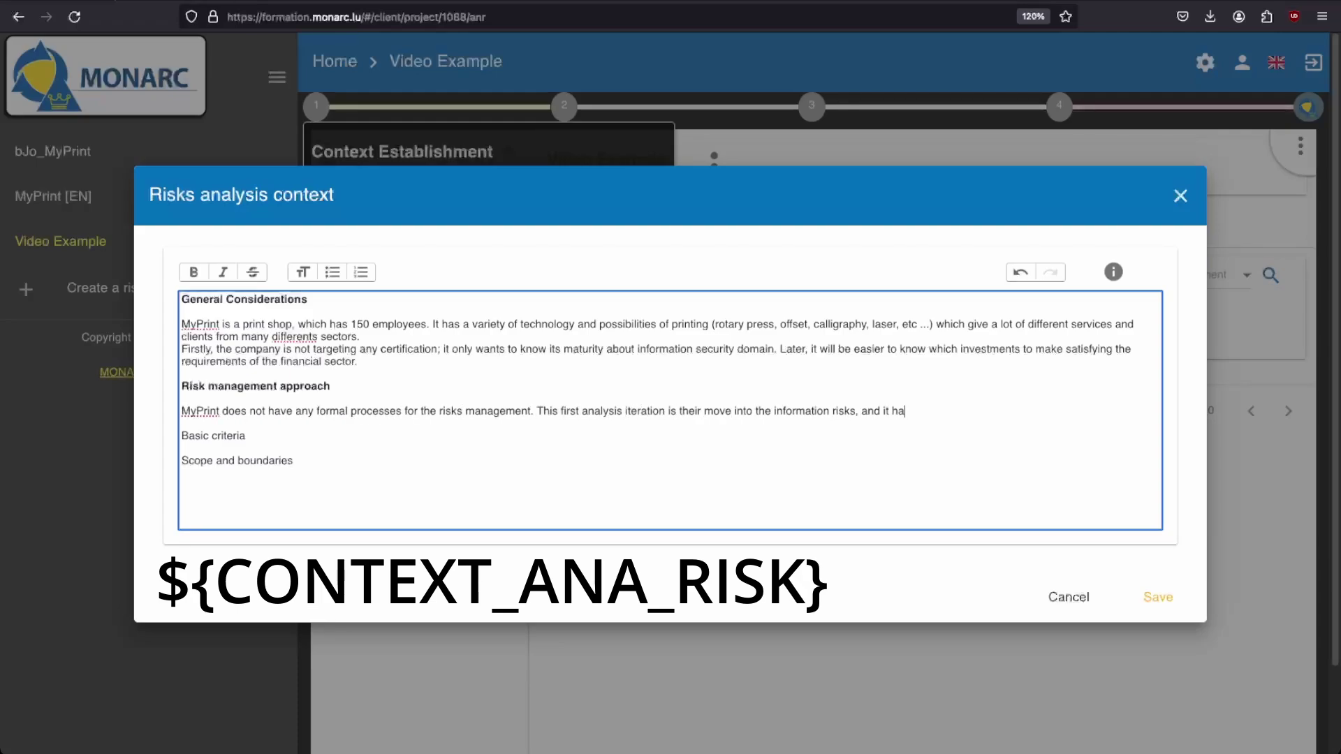
text(s the wish to focus to their core buisness, without getting too much into technical details.)
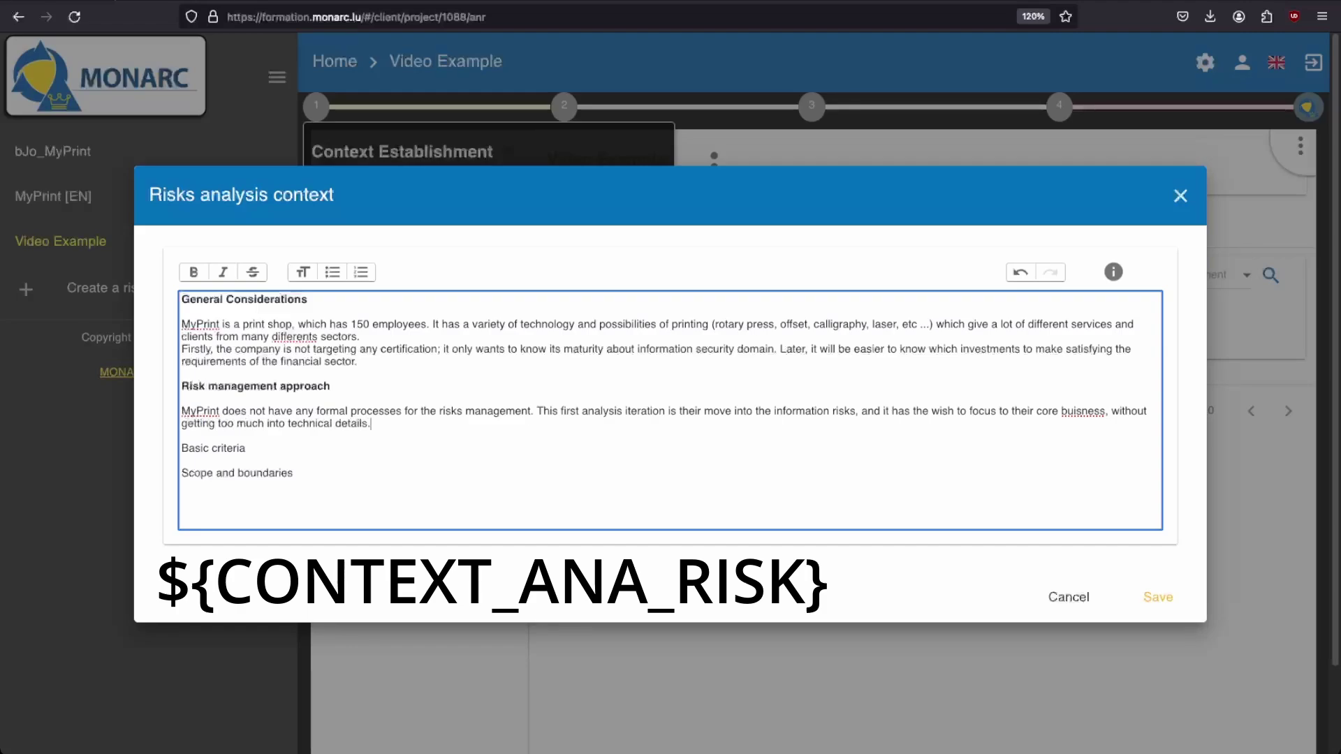
Step: Bold "Basic criteria" and write beneath it that risk evaluation must consider financial sector regulation and that corporate image is an essential criterion
drag(182, 448, 246, 448)
click(193, 271)
text(Risk evalua)
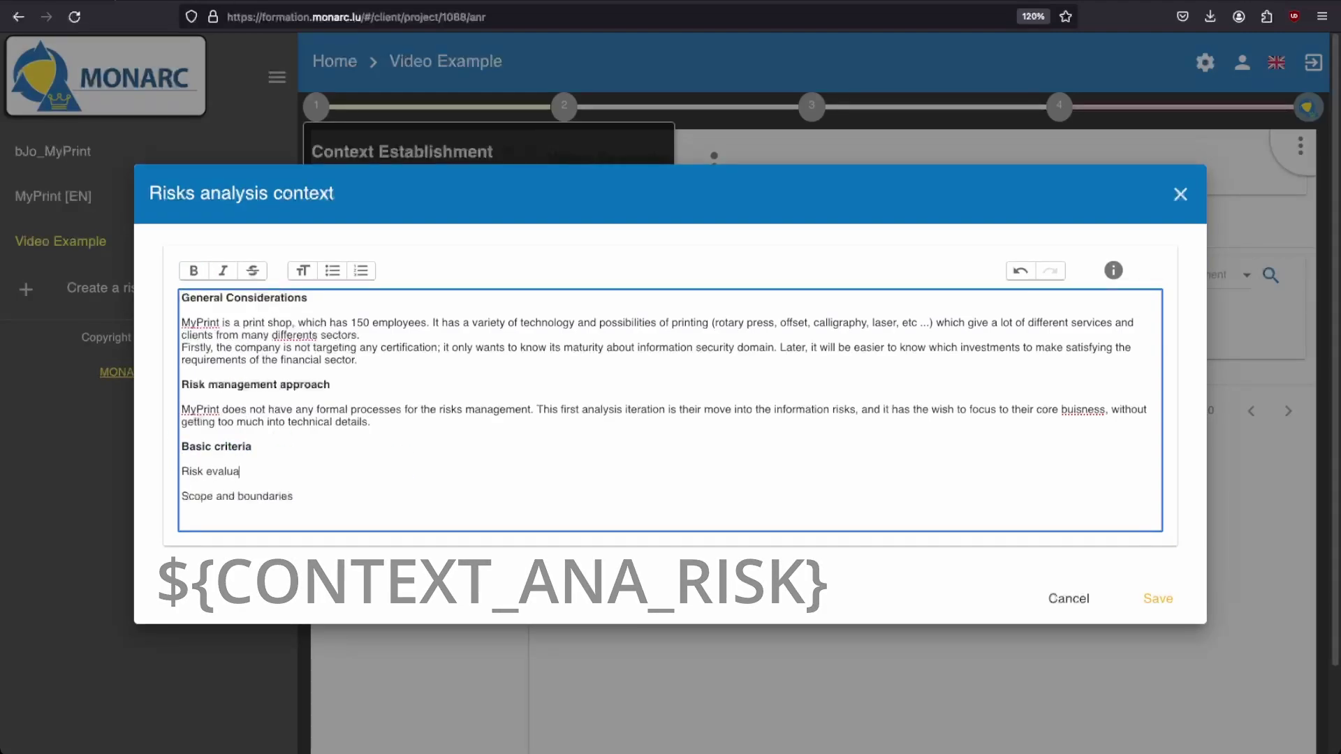
text(tion criteria must consider at least the financial sector regulation.)
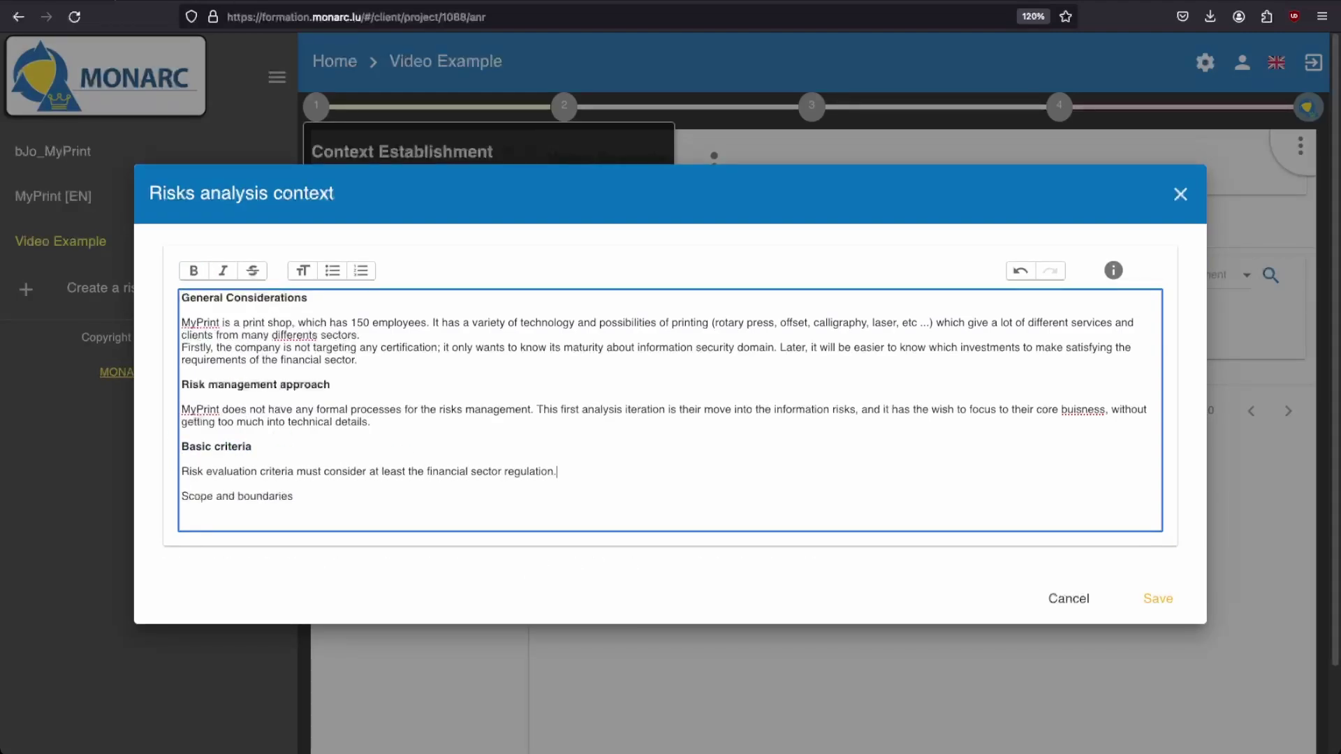
text( The corporate image is an essential criterion to exist in this competitive market.)
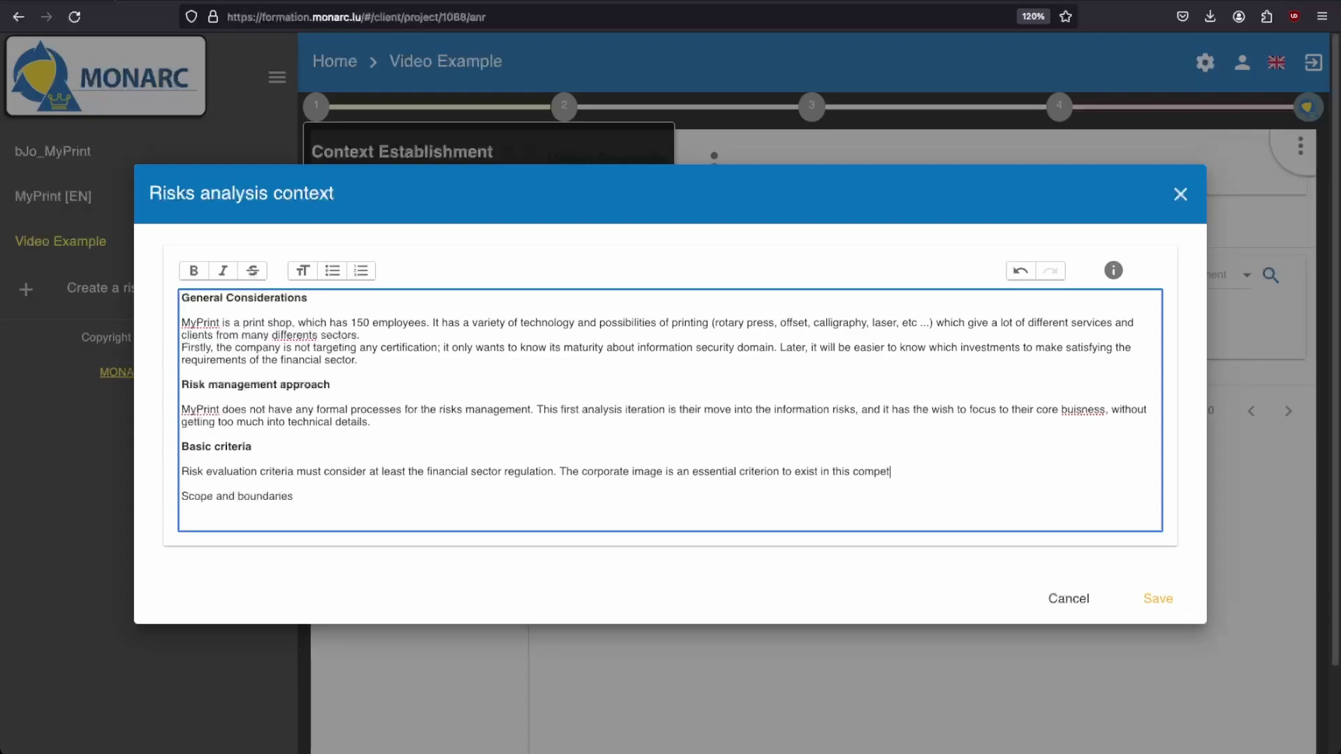
Step: Bold "Scope and boundaries" and write beneath it that the analysis must focus on the main site's production, with recommendations applied to other sites if necessary
drag(134, 498, 284, 519)
key(super+b)
key(Right)
key(Return)
text(The analysis )
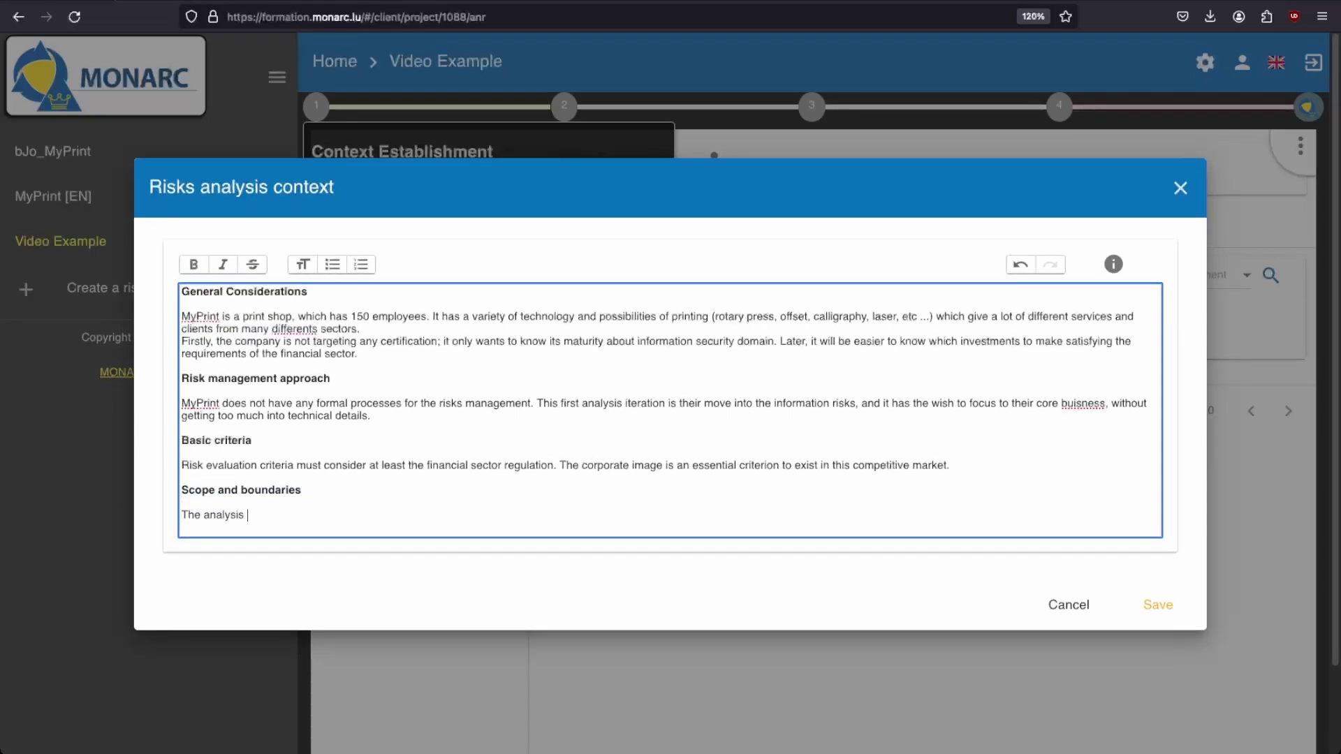
text(must focus on the production of the main site. As the others are replica of a moderate size, )
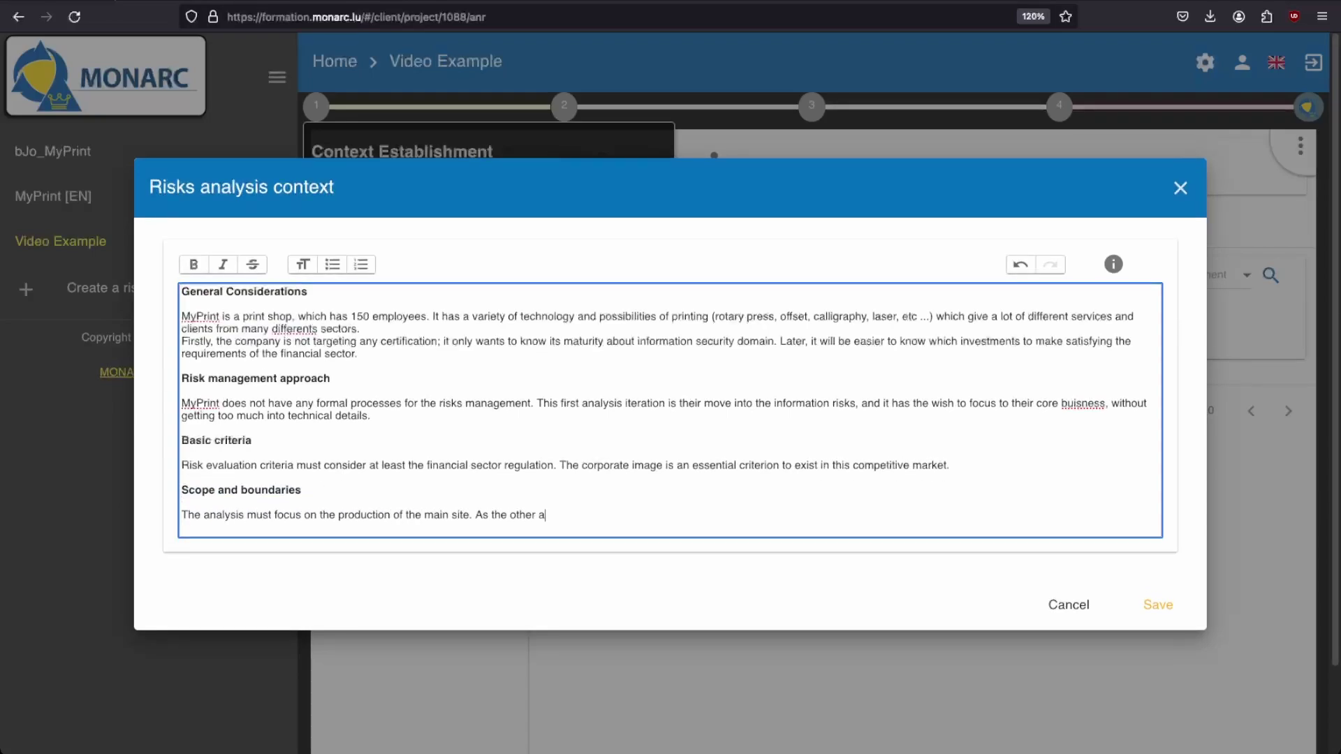
text(recommendation would apply to them if necessary.)
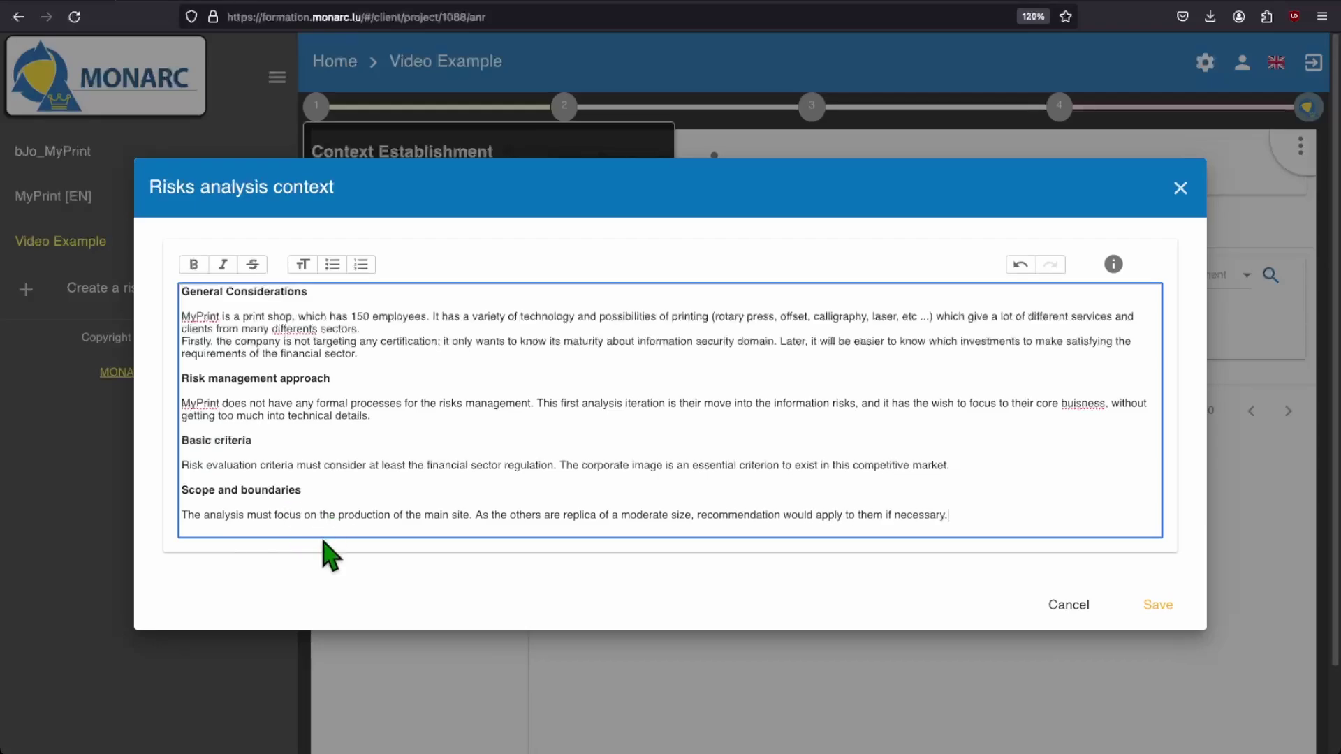
Step: Save the risks analysis context and mark Risks analysis context as completed in Context Establishment
click(1141, 620)
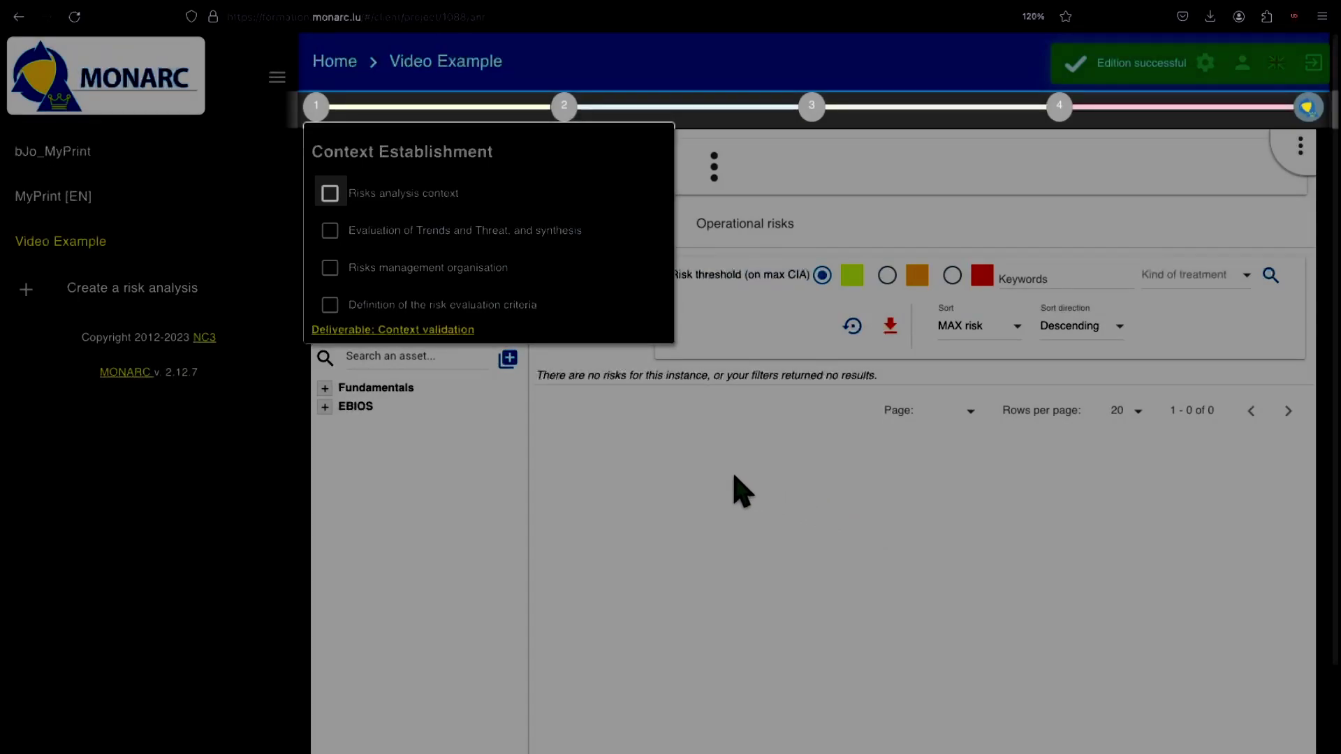
click(330, 194)
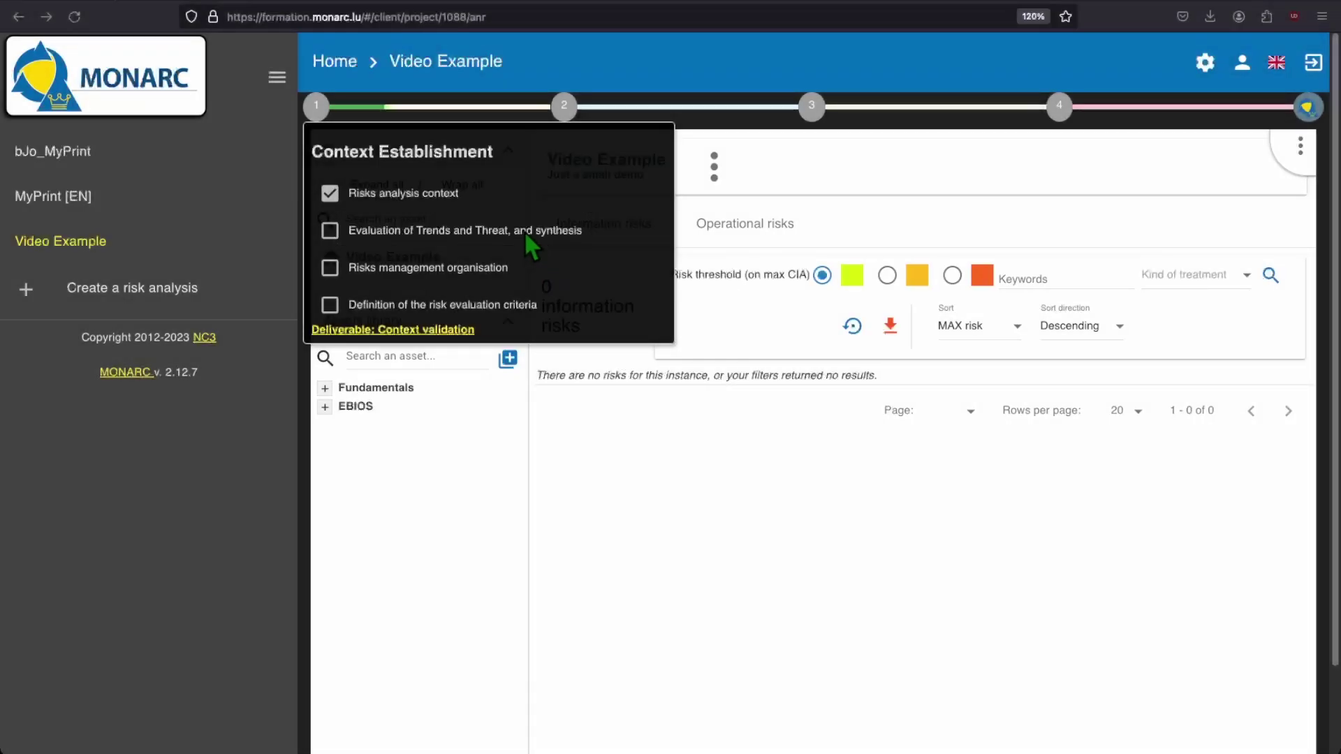
Step: Open Evaluation of Trends and Threat, and synthesis, and state the organization's purpose: printing is the core business, with computer graphics activities about 5% of turnover
click(527, 235)
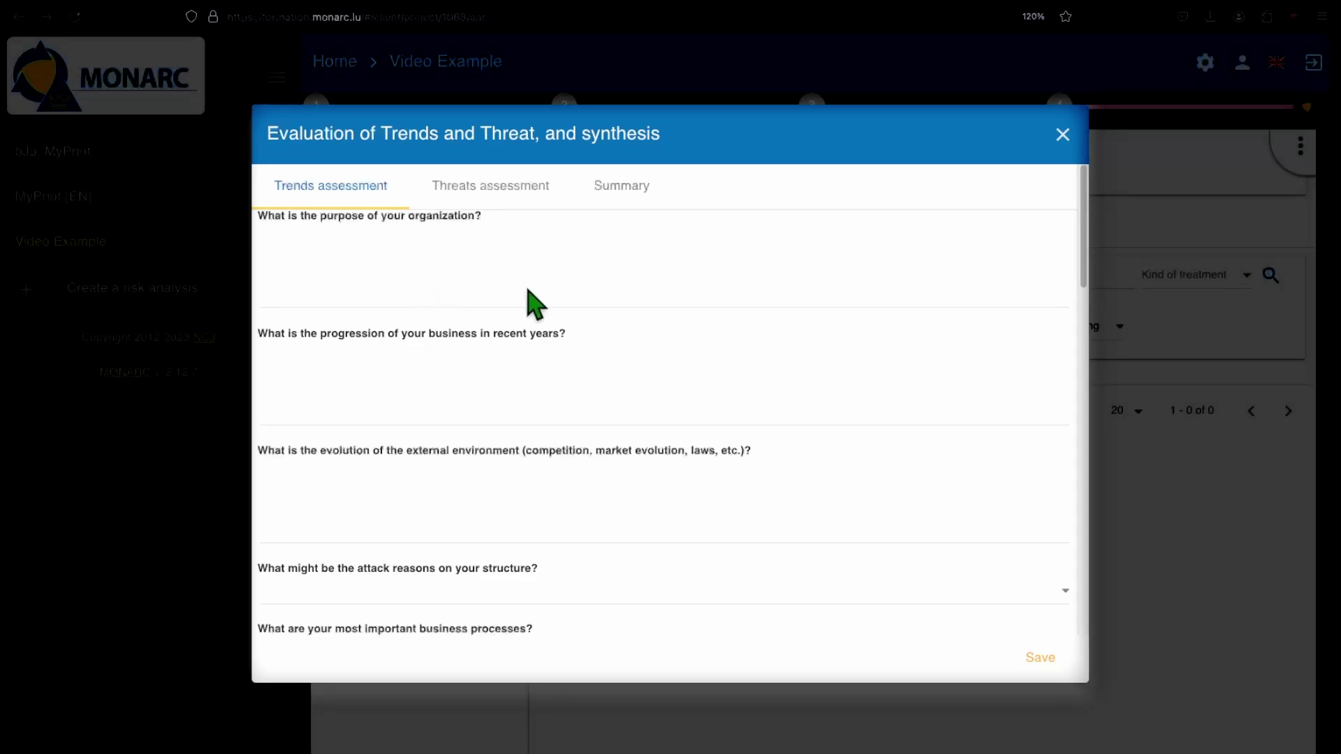
click(760, 292)
text(Printing is the core business.)
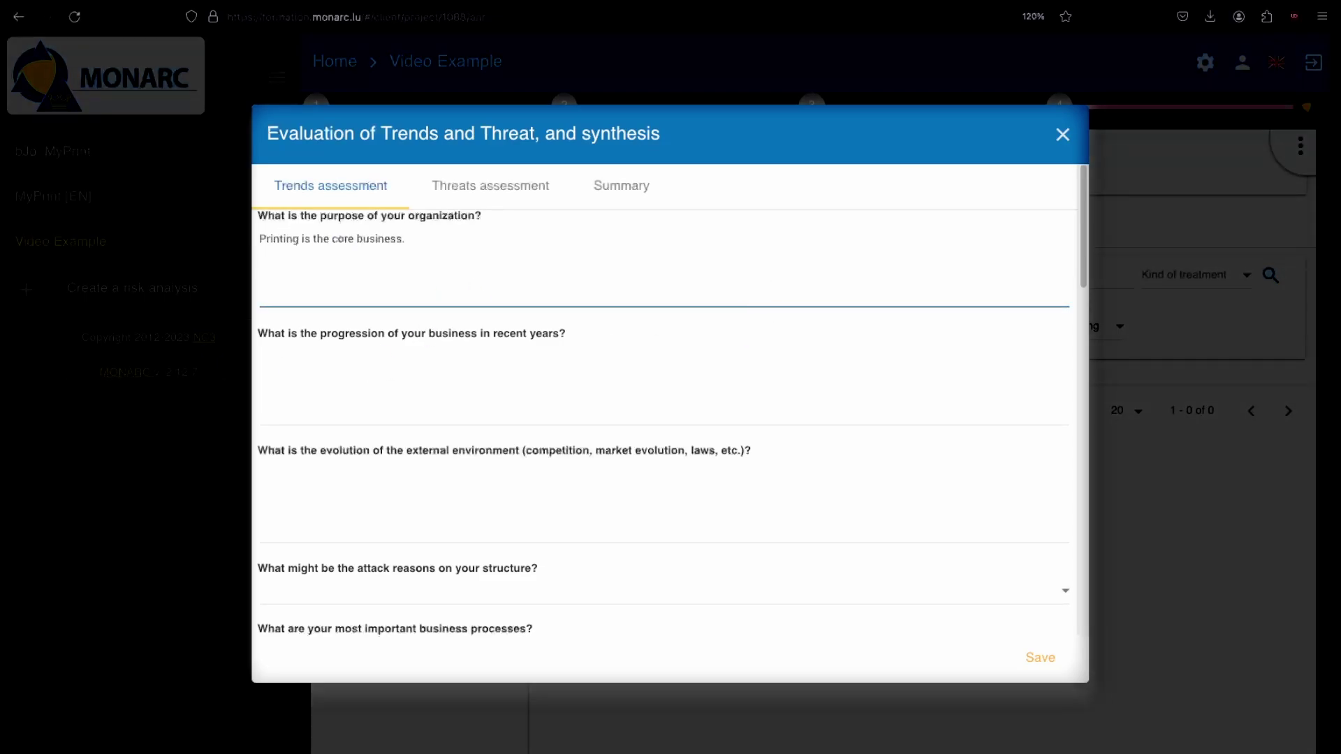
text(so some computer)
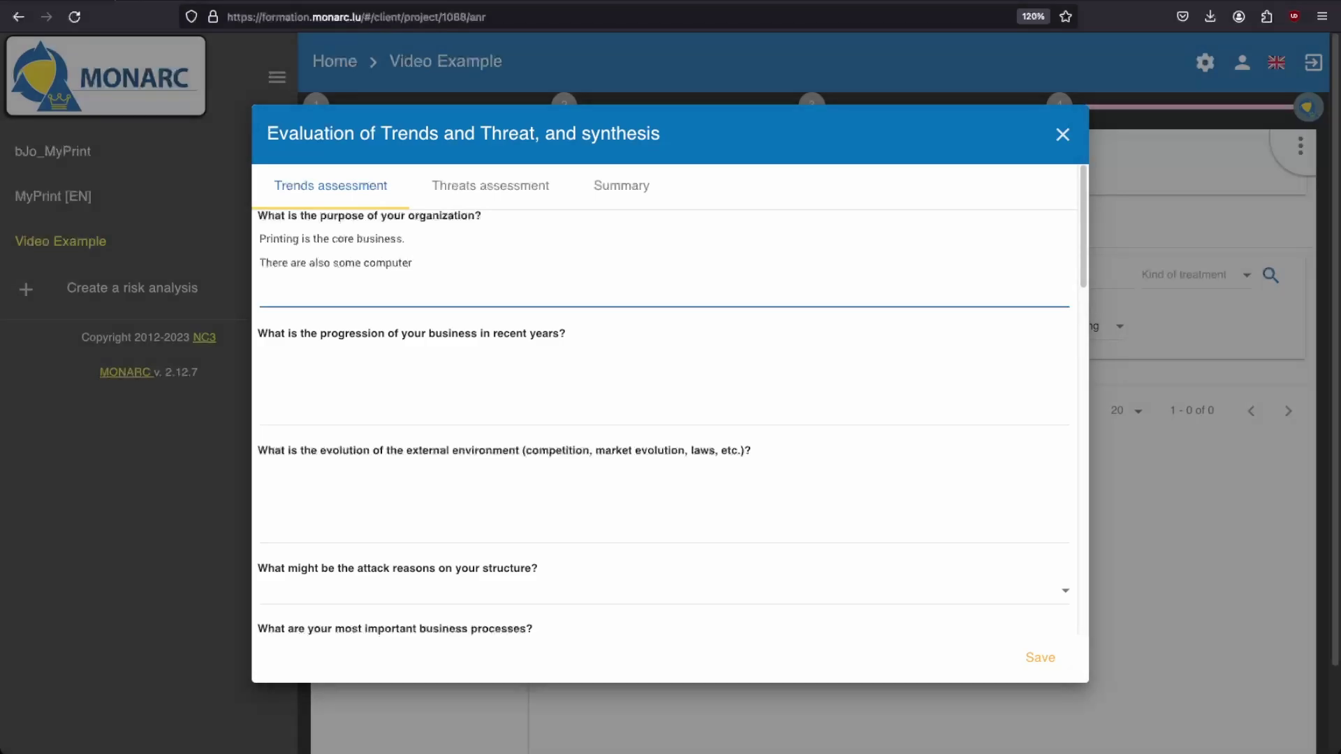
text( graphics activities that represent about 5% o)
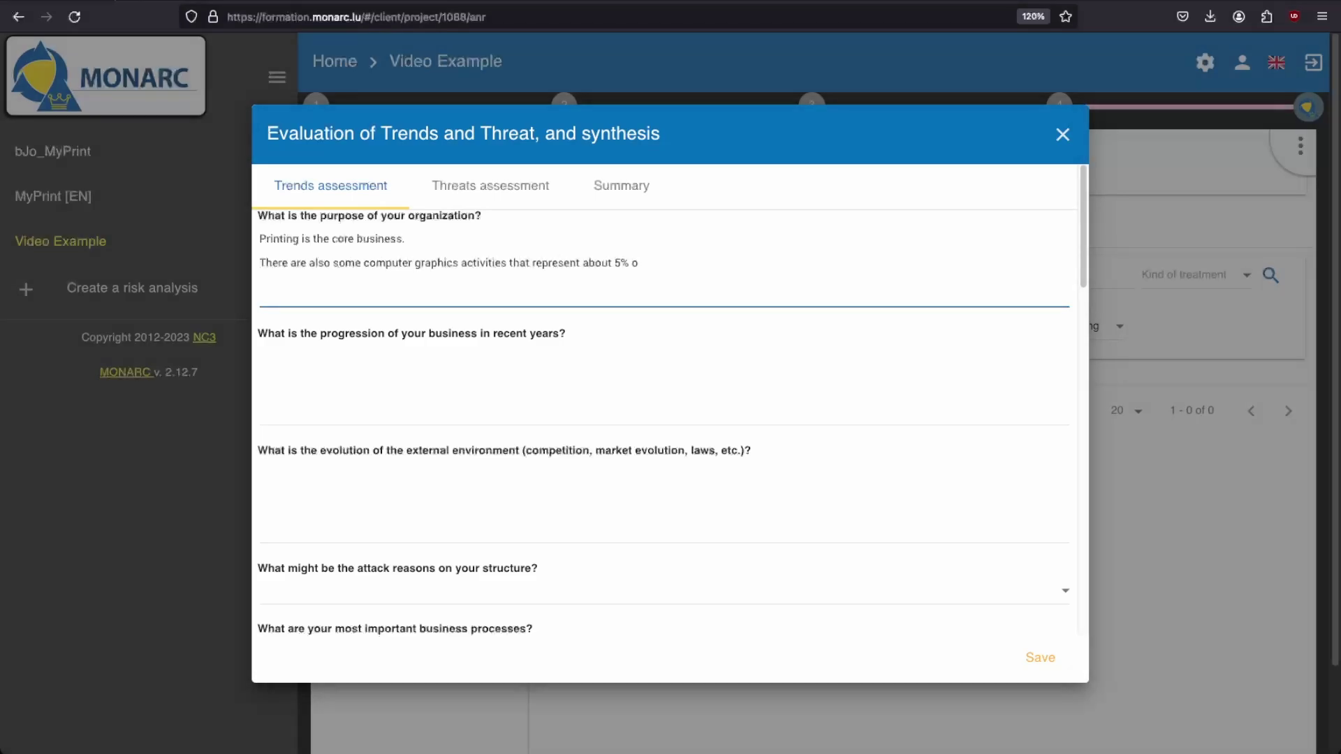
text(f the turnover.)
Step: Answer business progression with stable, slightly decreasing activity and a banking market opportunity, and external environment with similarly placed competition, limited market development and growing international pressure
click(853, 347)
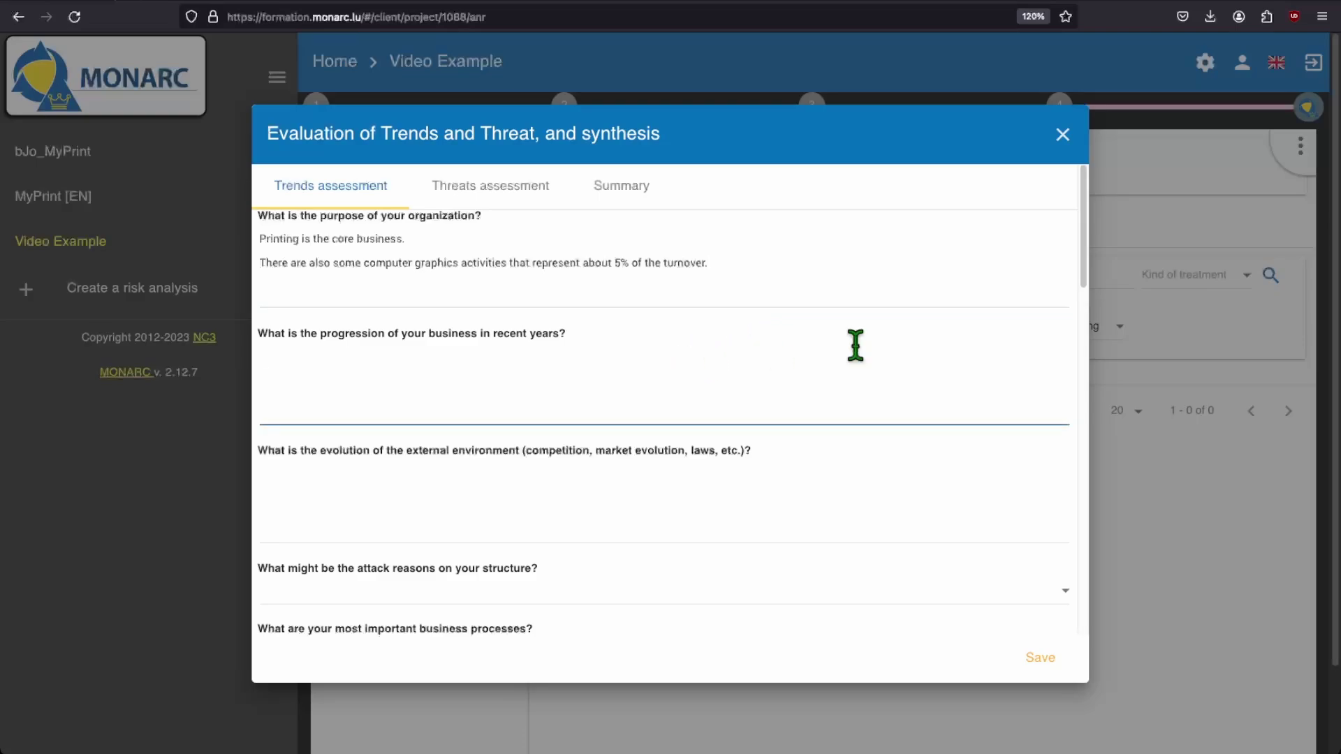
text(Act)
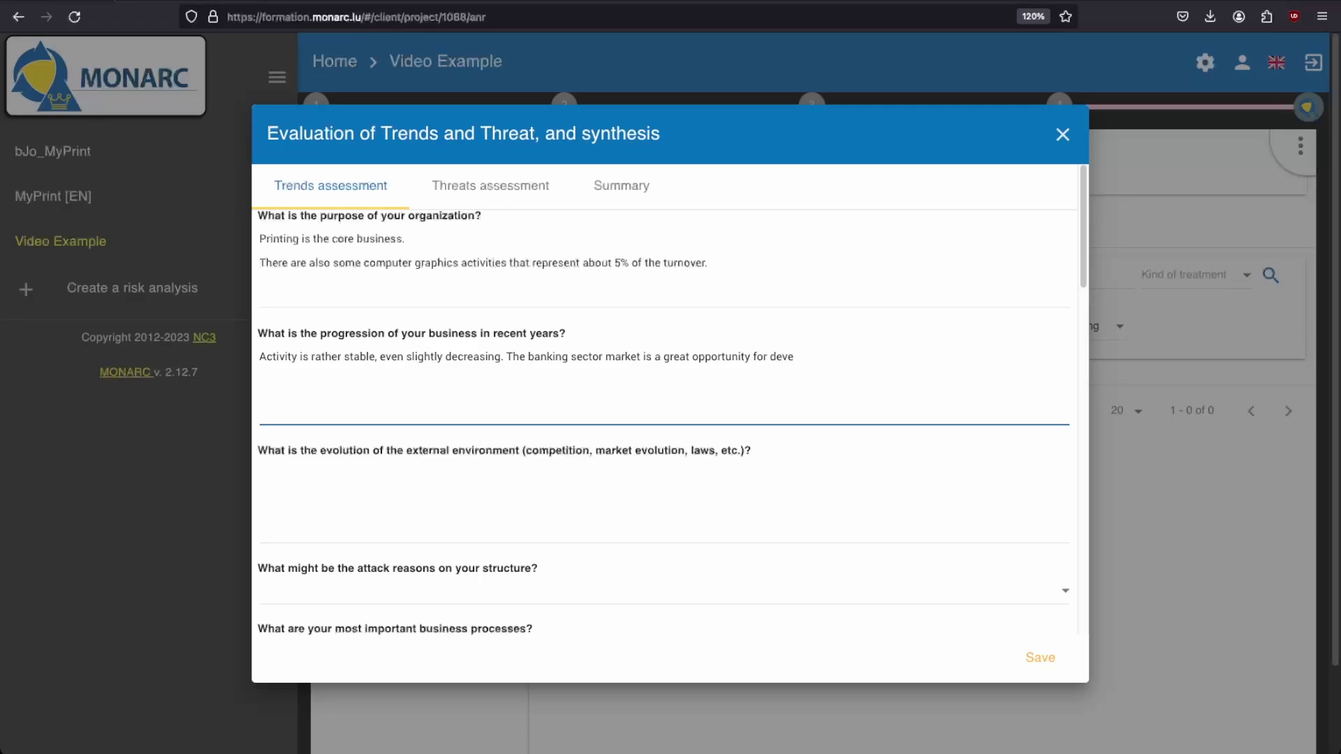
click(778, 494)
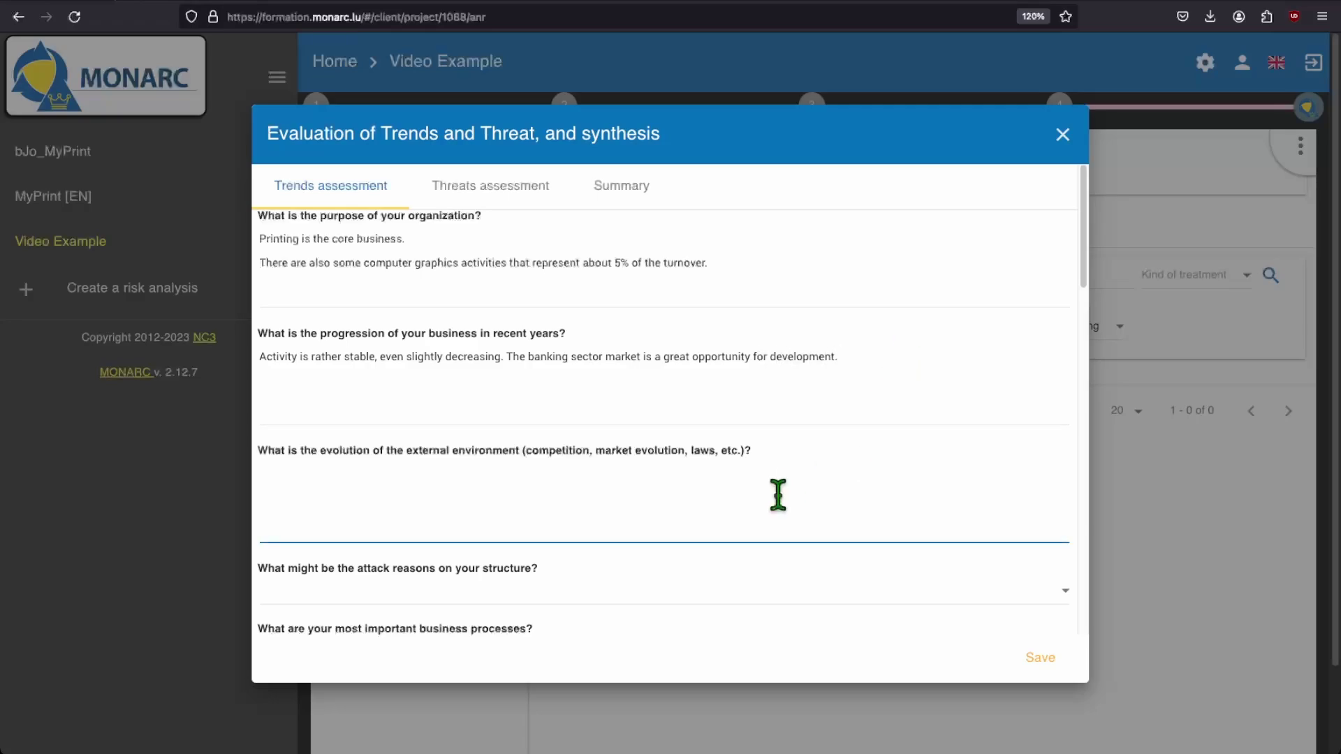
text(Competa)
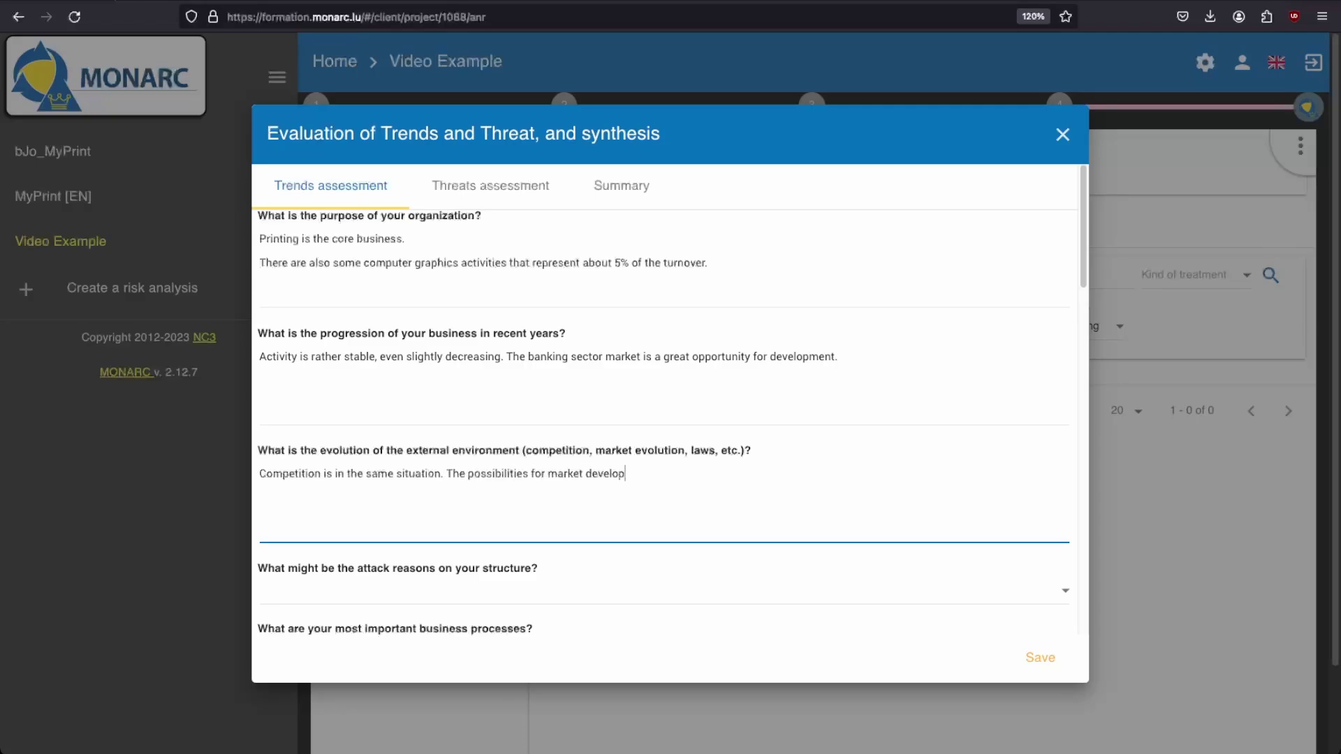
text(ment )
text(rnational competition is becoming more pressing.)
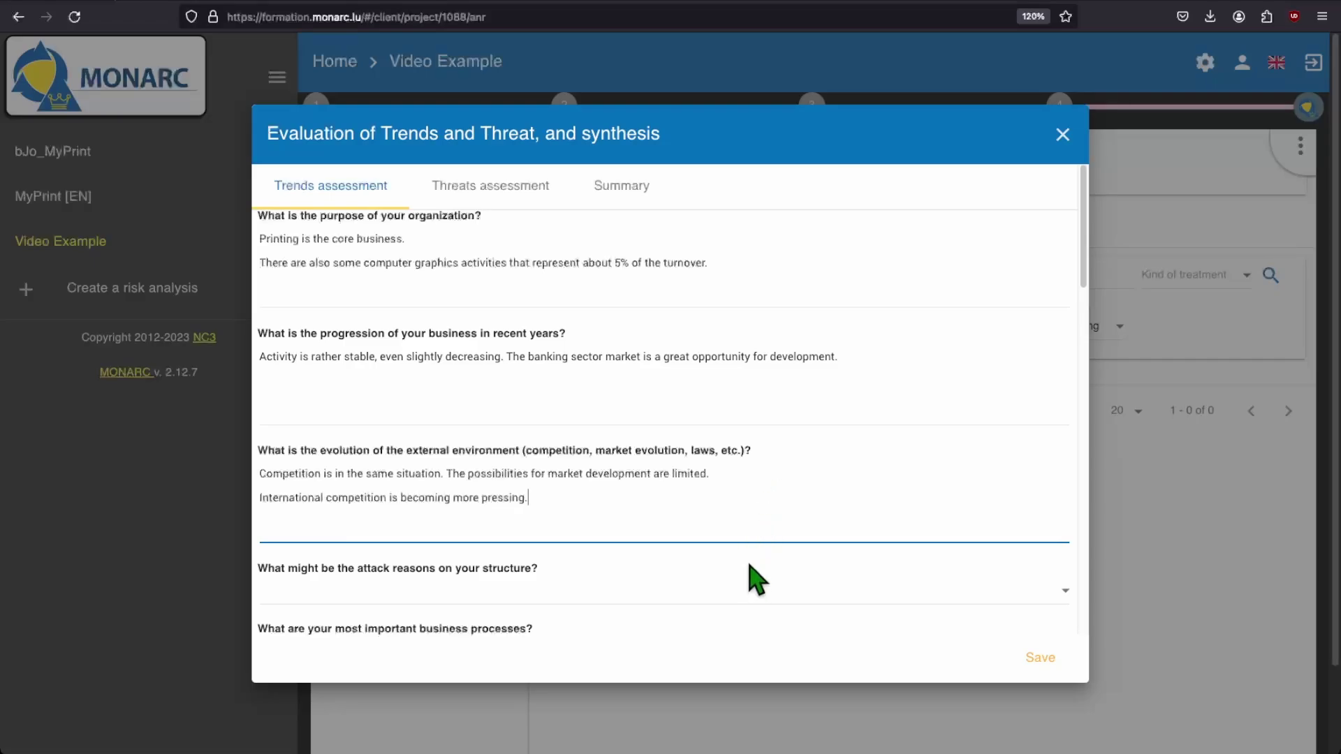
Step: Select Money, Economic or commercial advantage, Revenge (former employee, outsider), Personal satisfaction and Media coverage as the attack reasons on the structure
scroll(758, 580, down, 2)
click(908, 506)
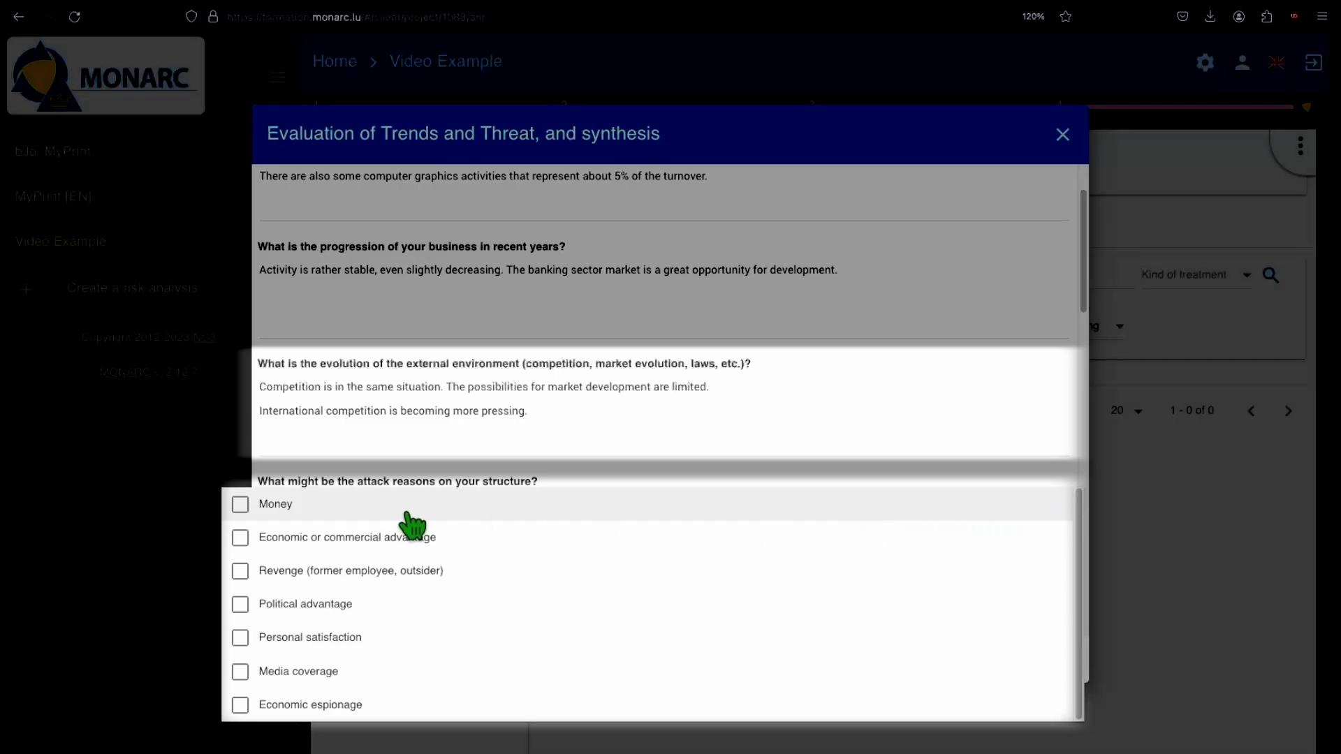
click(482, 548)
click(487, 569)
click(485, 638)
click(533, 670)
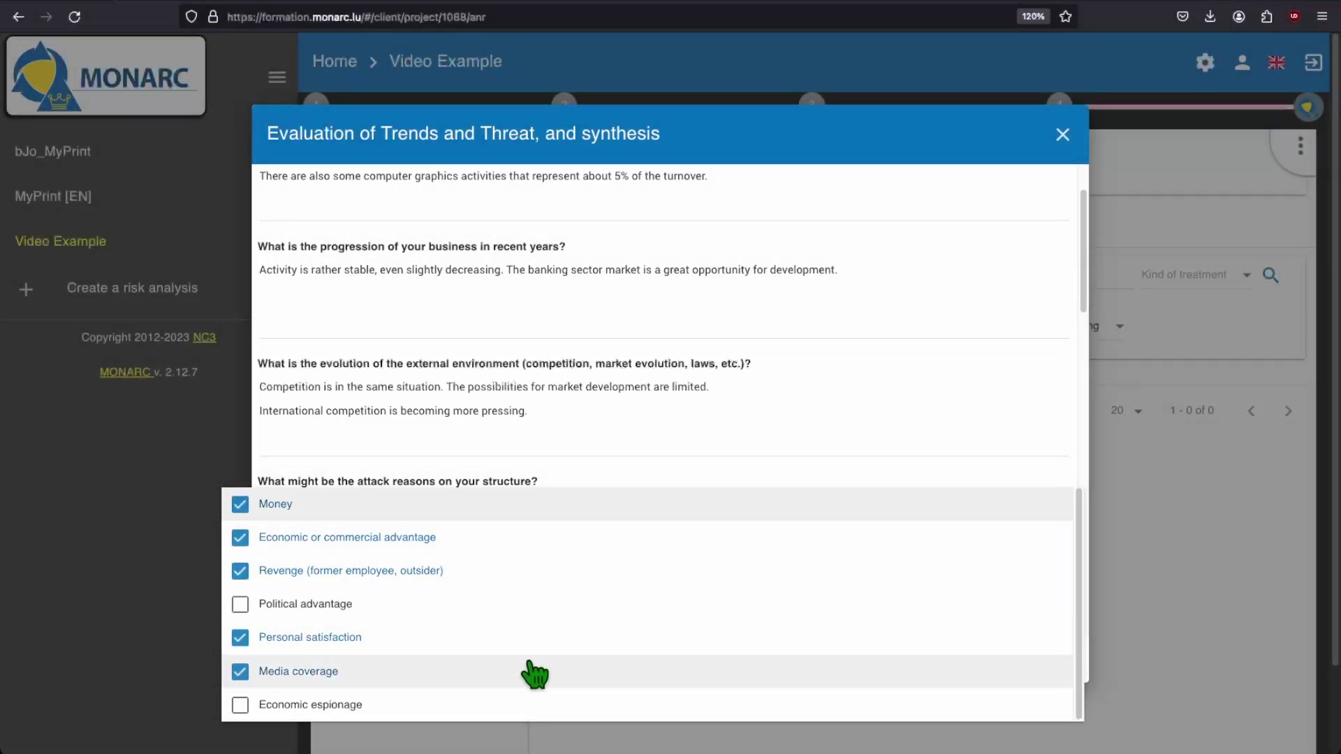
click(963, 451)
Step: Enter the printing and computer graphics departments as the most important business processes, and printing machines and customer information as the most valuable assets
scroll(915, 481, down, 5)
click(698, 456)
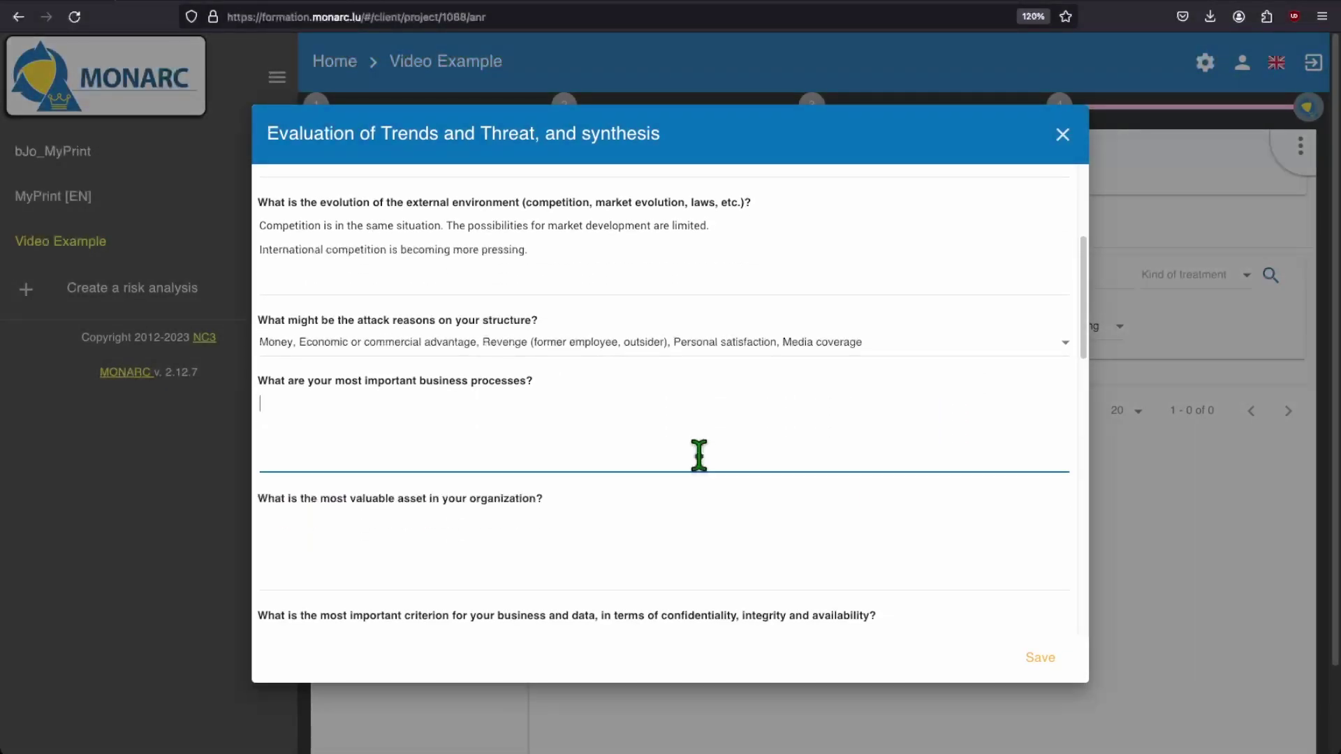
text(The printing depart)
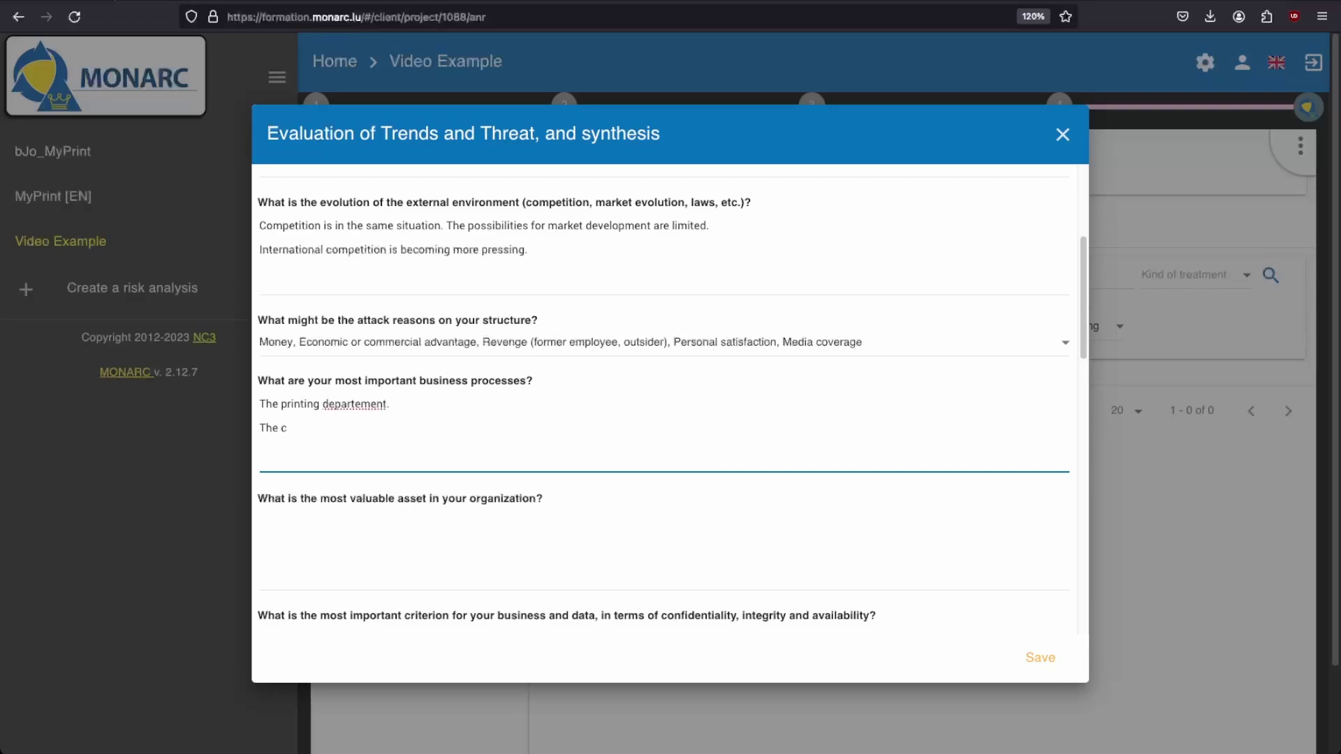
text(ement.)
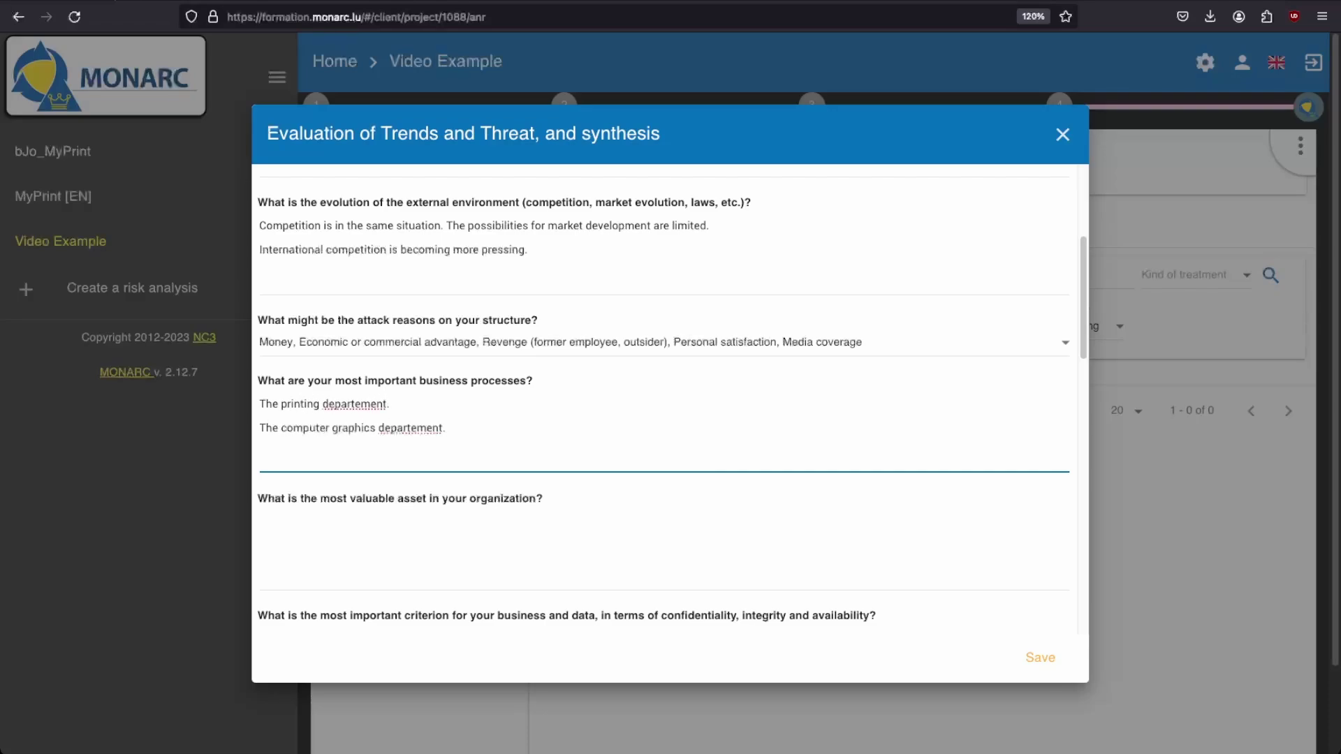
click(640, 546)
text(Printing machines.)
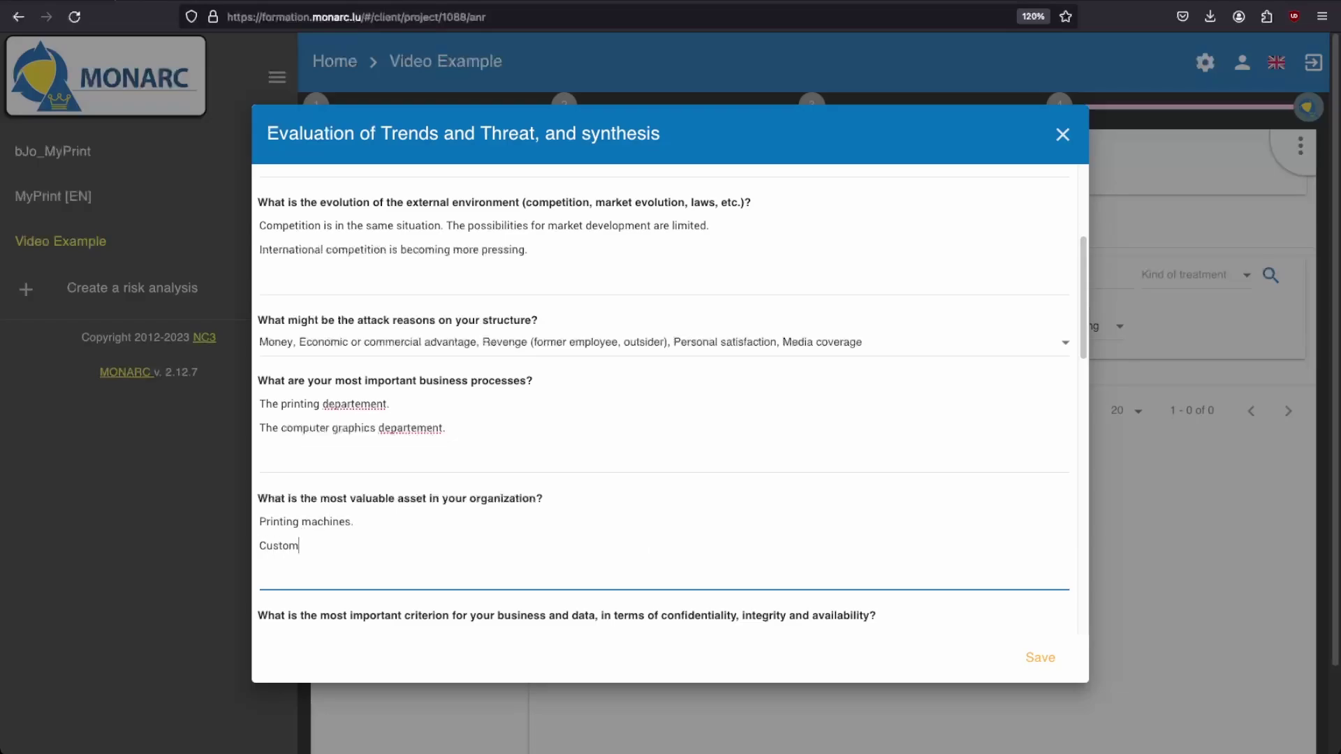
text(formation,.)
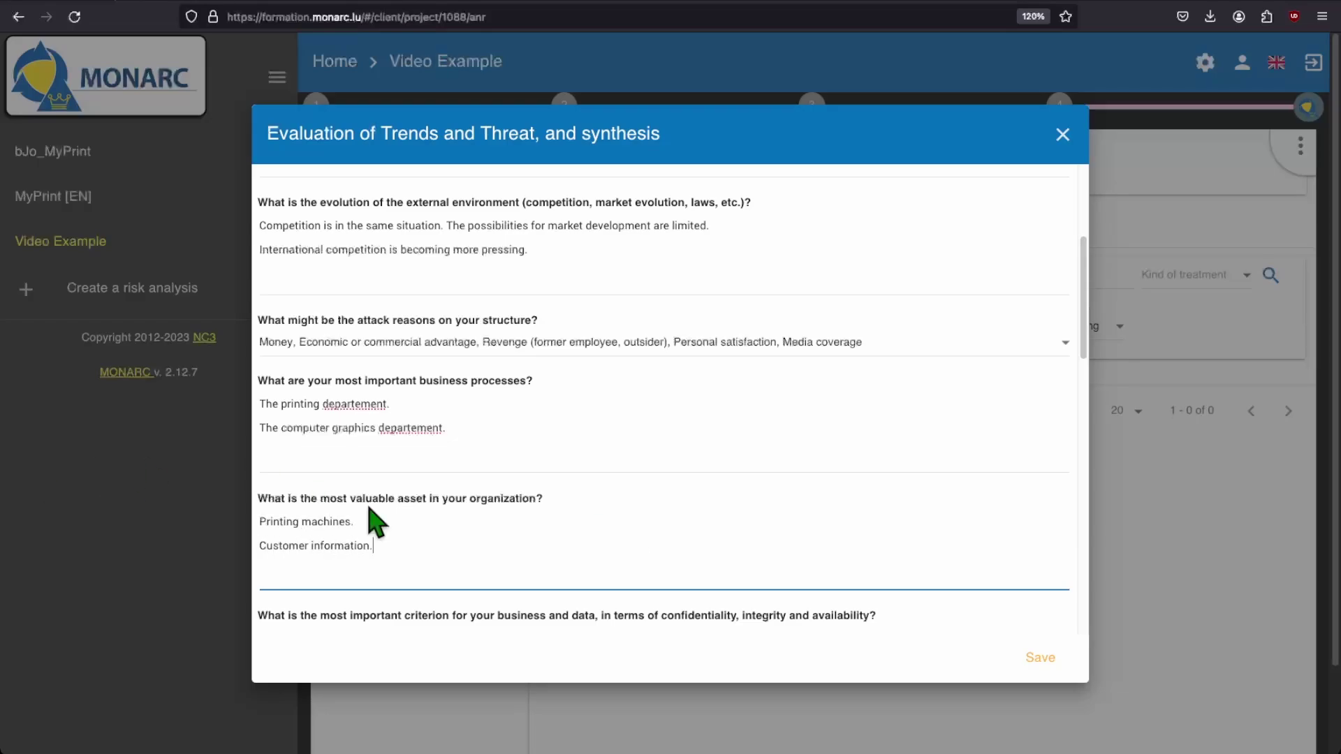
Step: Describe the most important criterion: availability predominates due to strict weekly printing deadlines, public information must be honest, and future banking data will impose confidentiality constraints
scroll(472, 449, down, 3)
click(473, 449)
text(Availa)
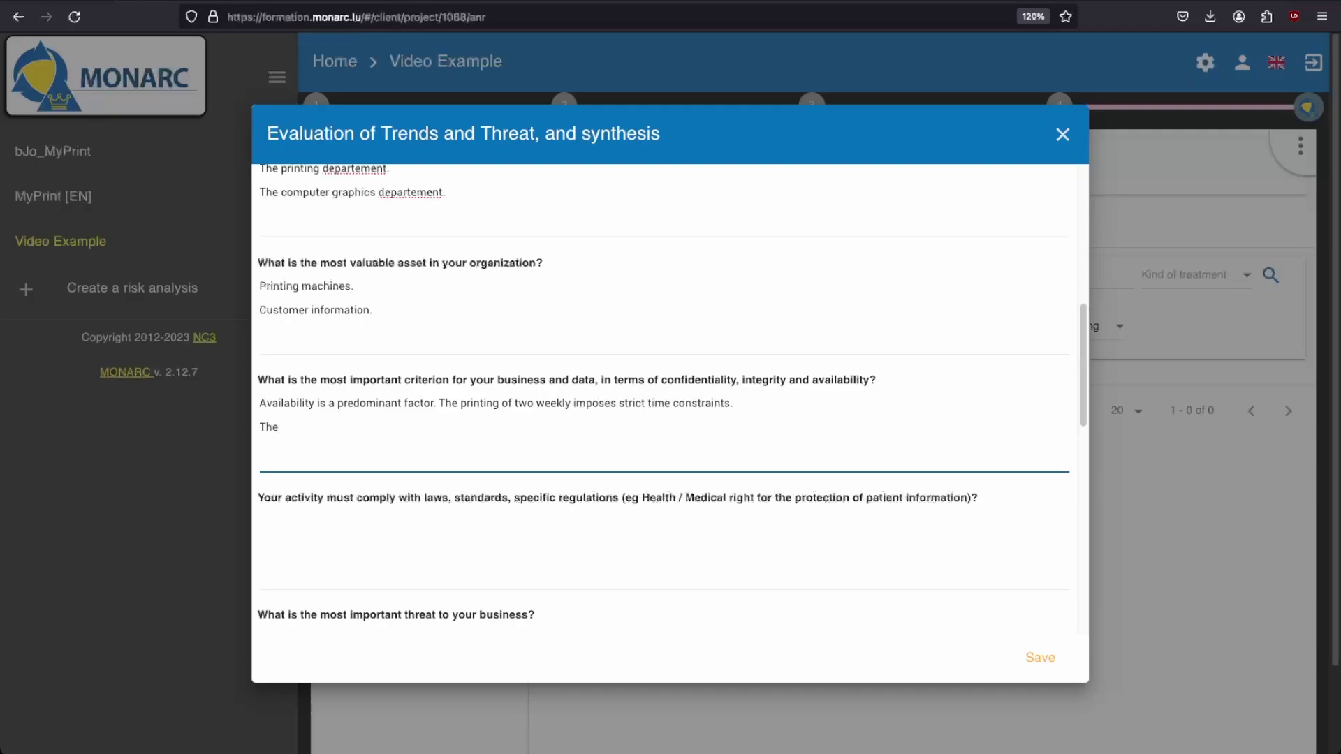
text(information is generally public, but must be honest.)
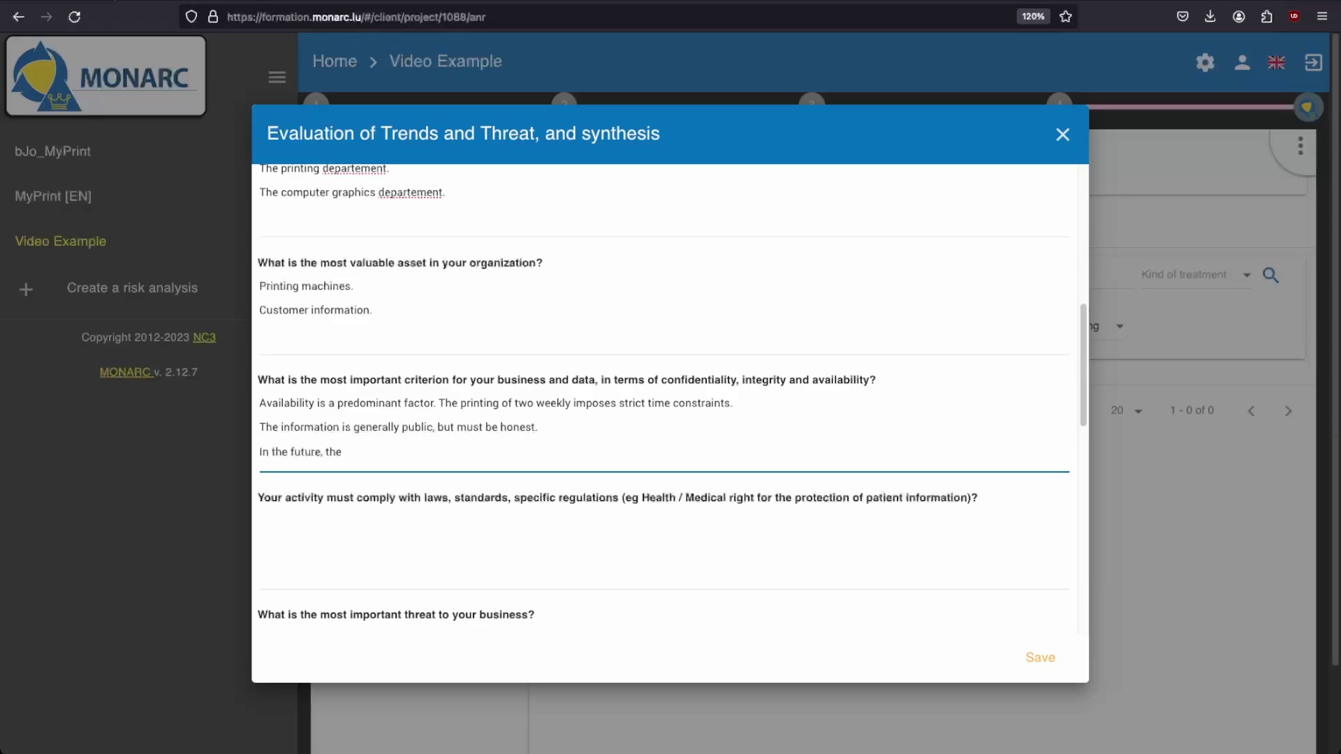
text(management of confidential data)
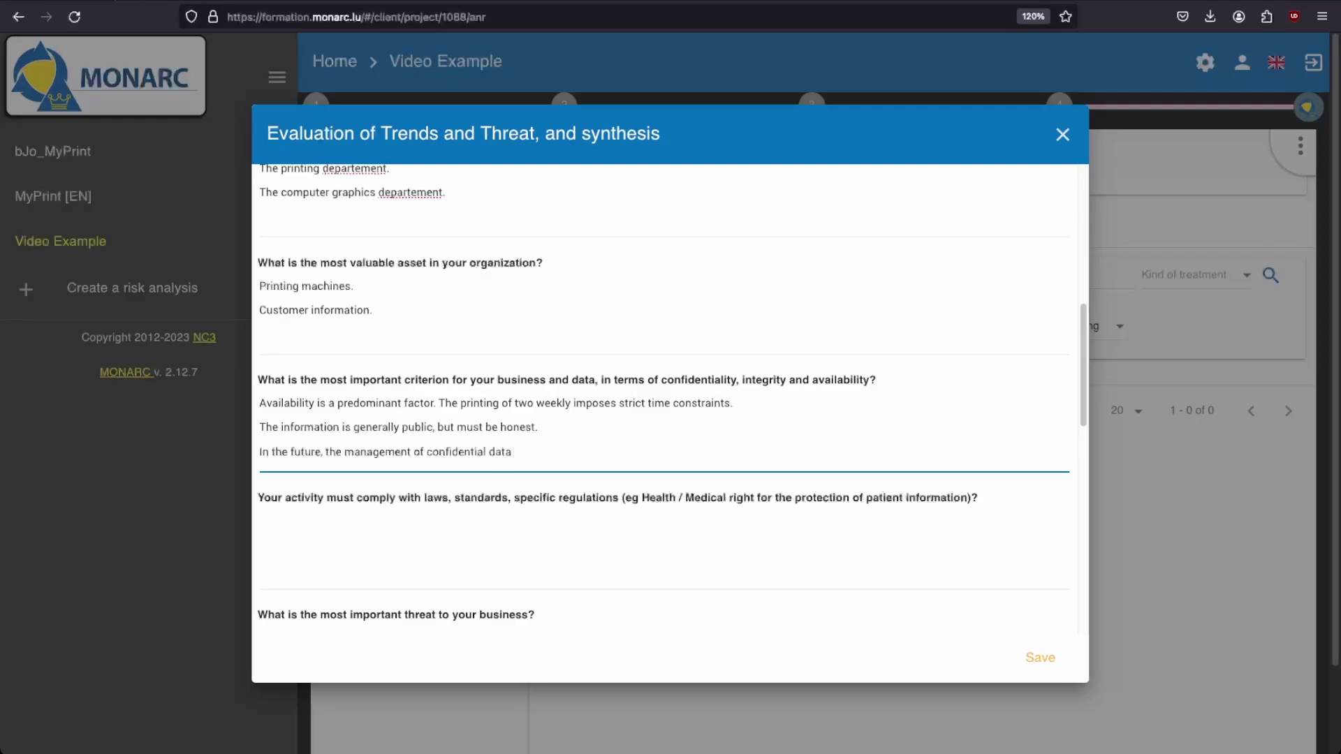
text( in the banking sector will impose confidentiality constraint.)
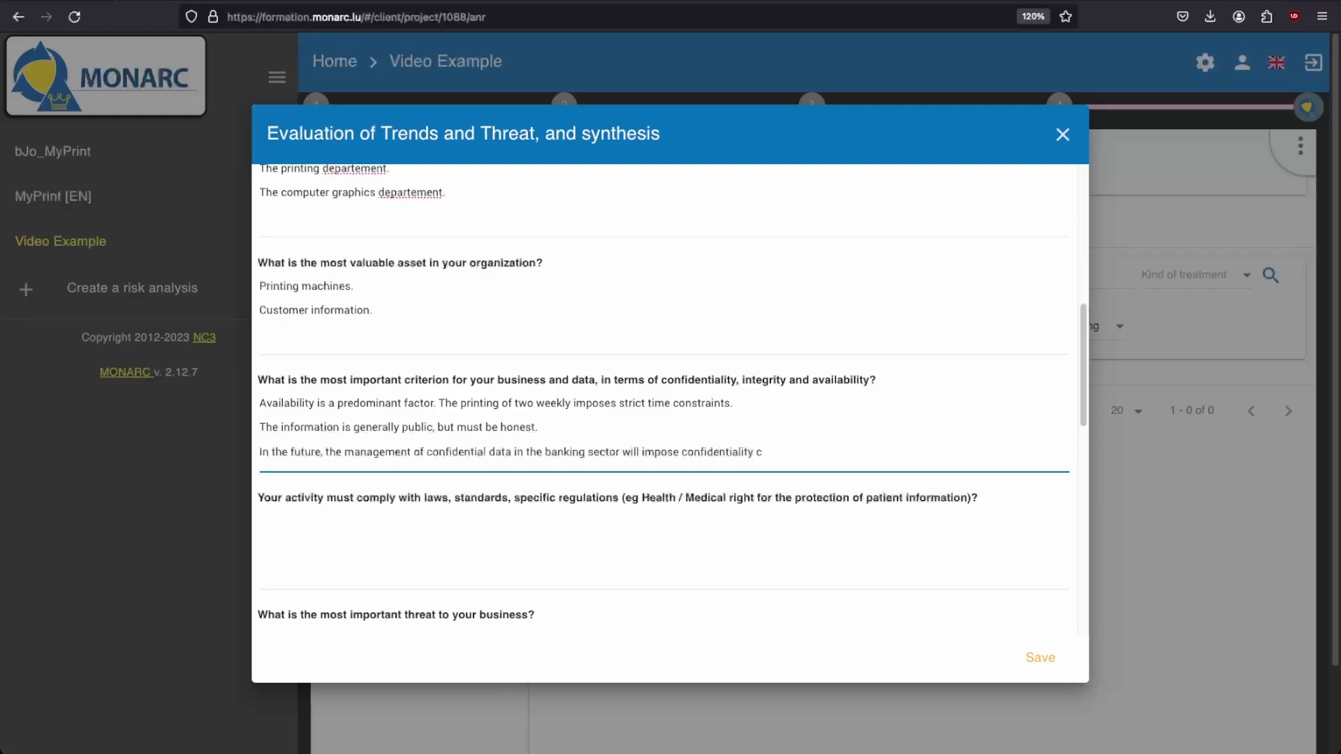
key(BackSpace)
key(BackSpace)
text(s.)
Step: Answer legal compliance with "No, not at the moment." and list stopping of presses or production, failure of machines and fire in the paper stock as main threats
click(580, 533)
text(No, not at the moment.)
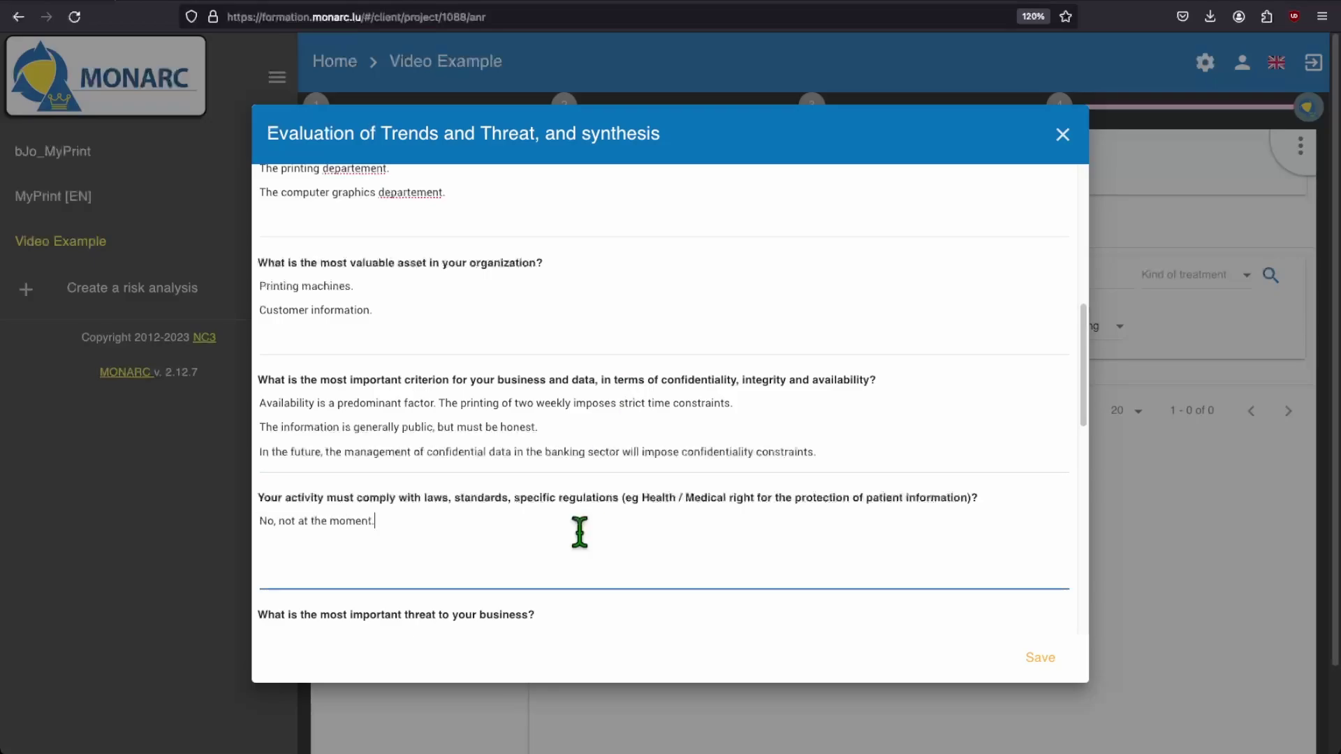
scroll(579, 517, down, 4)
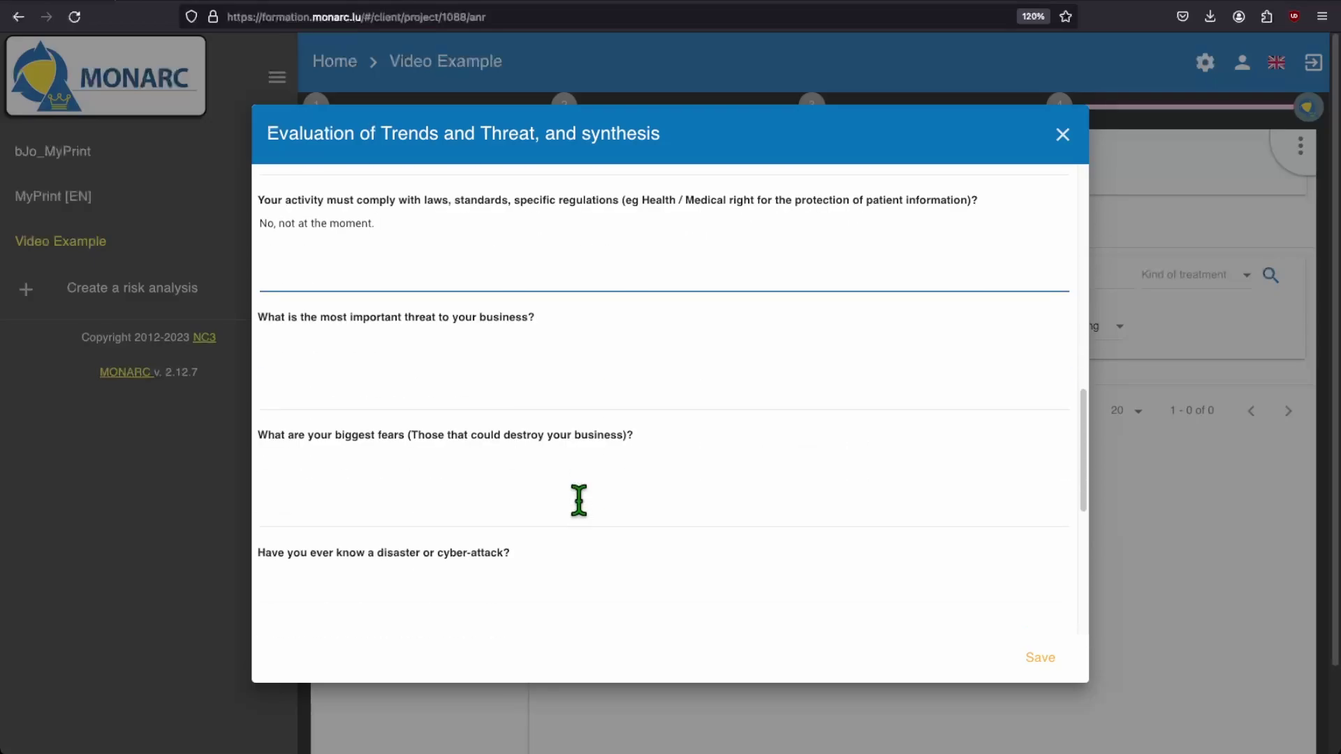
click(542, 381)
text(The)
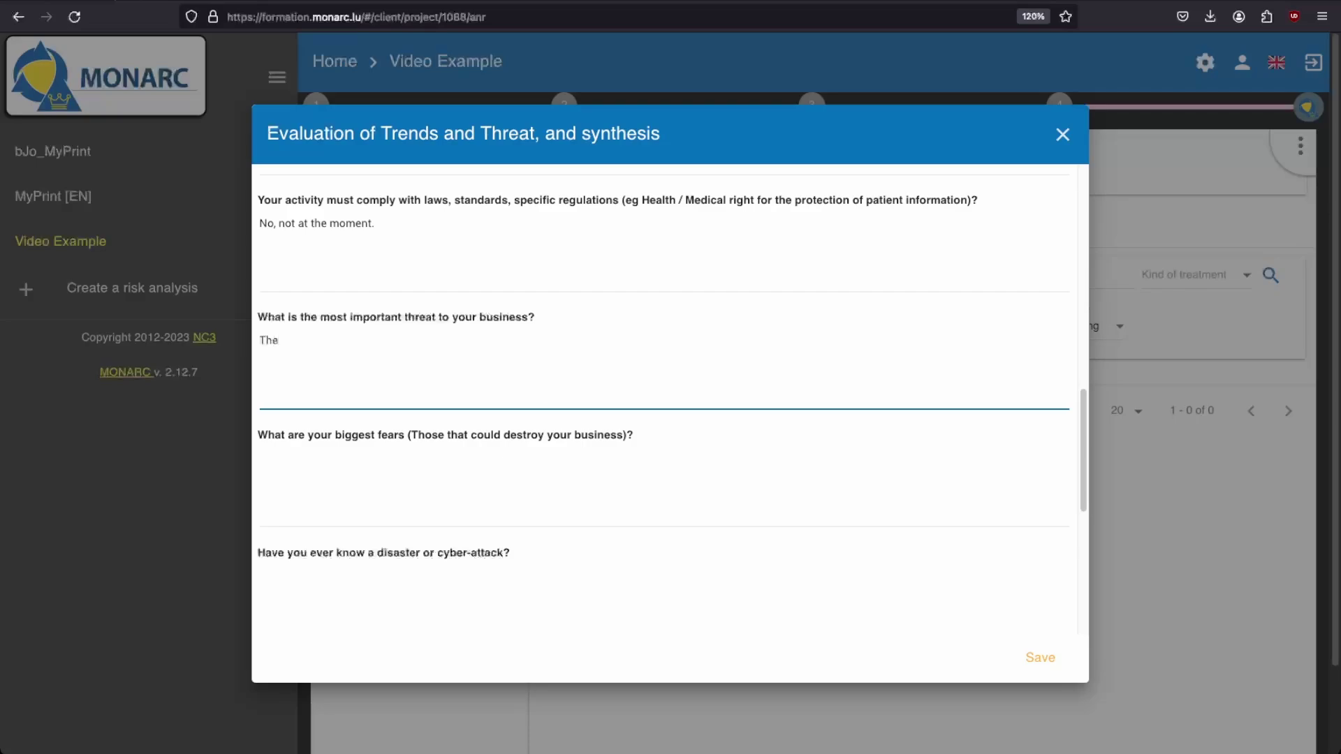
text( stopping of presses or production in gene)
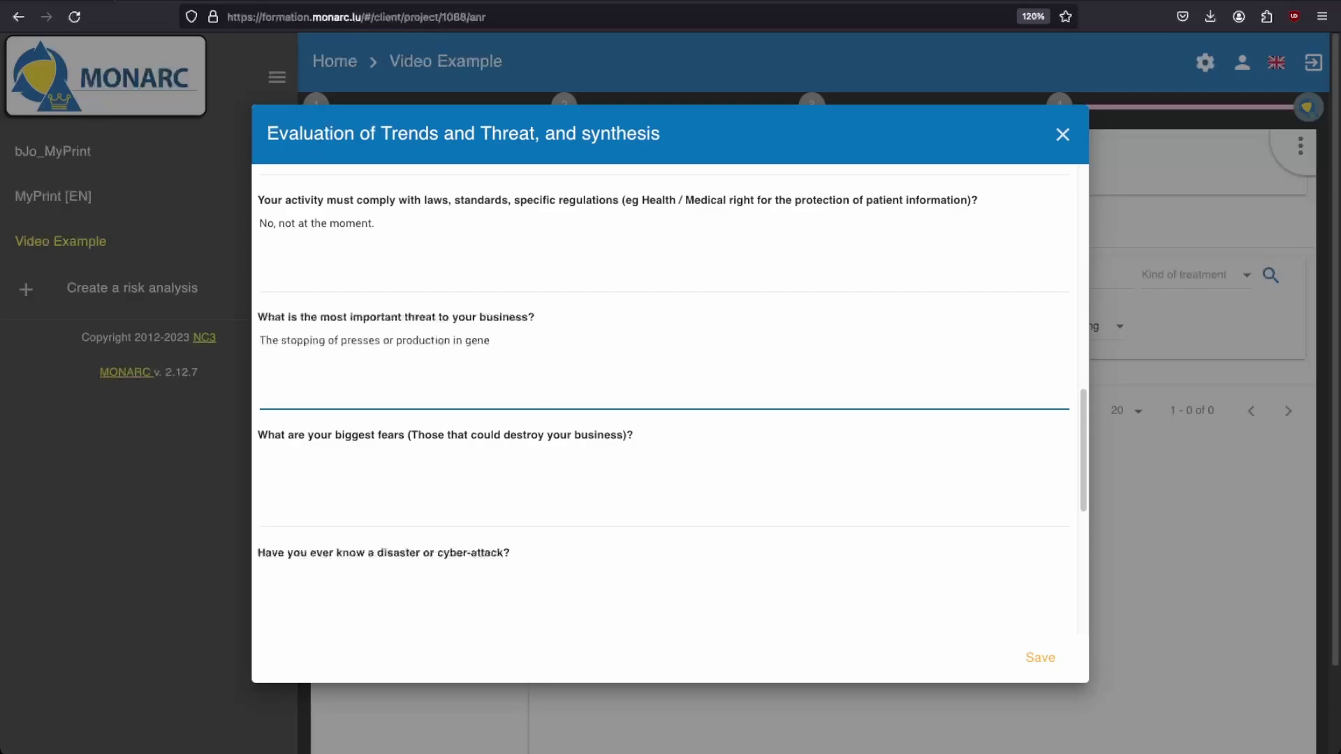
text(ral. Failure of machines.)
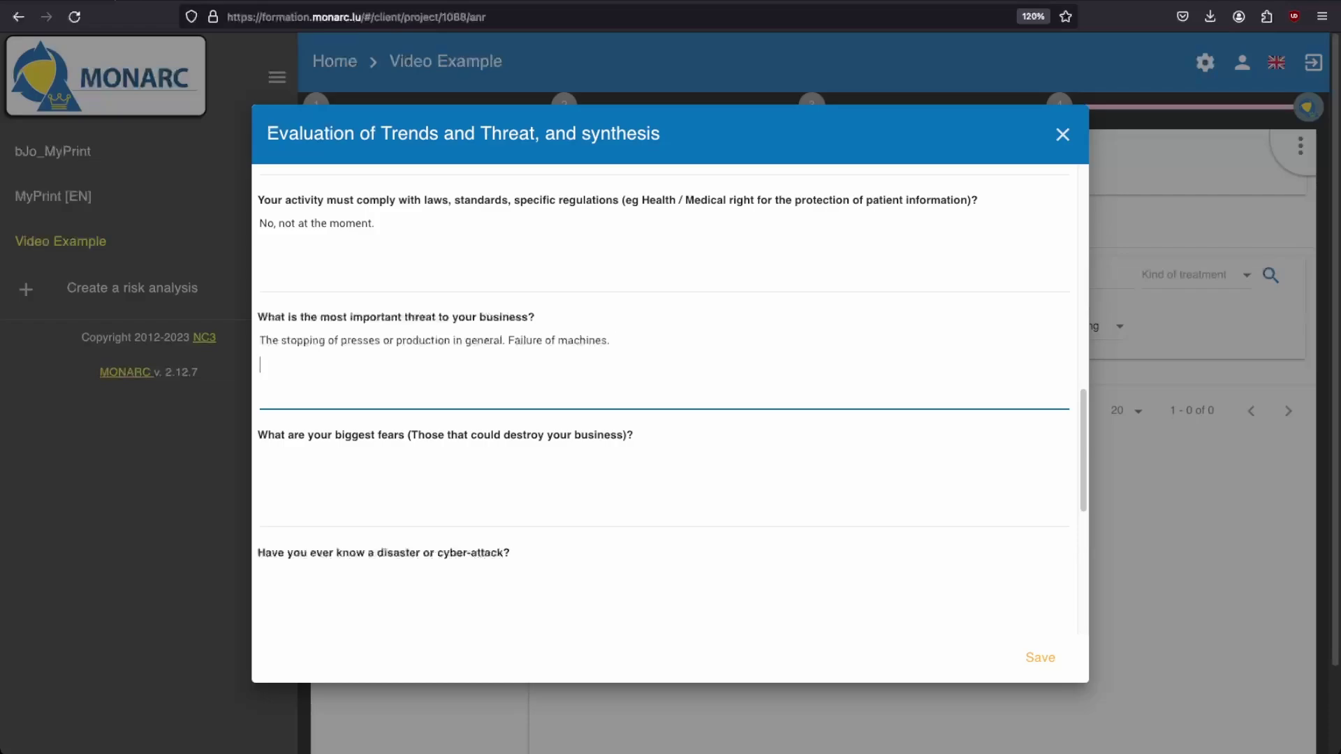
text(Fore)
text( in the paper stock.)
Step: Enter loss of image or customer trust as the biggest fear, and answer past disasters with "No. No more than one day of unavailability of the information system."
scroll(542, 362, down, 3)
click(528, 371)
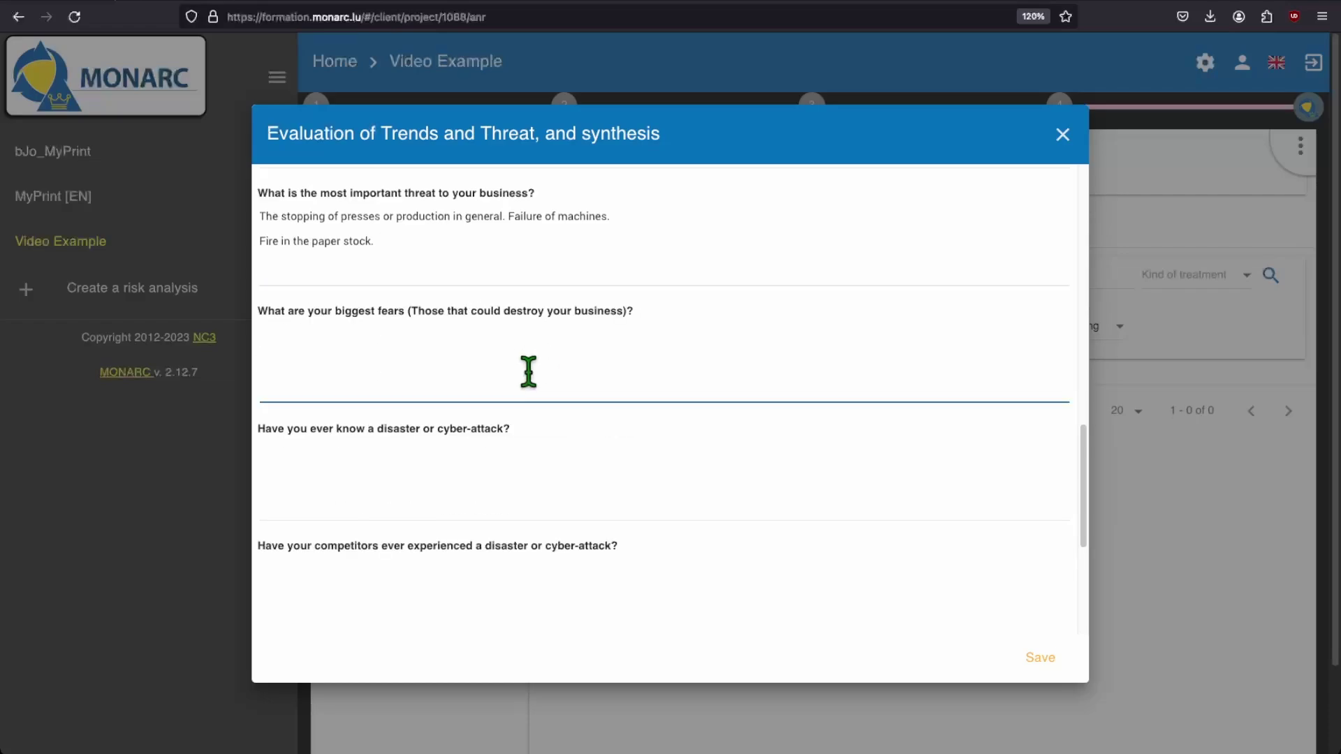
text(Loss of image or customer trust.)
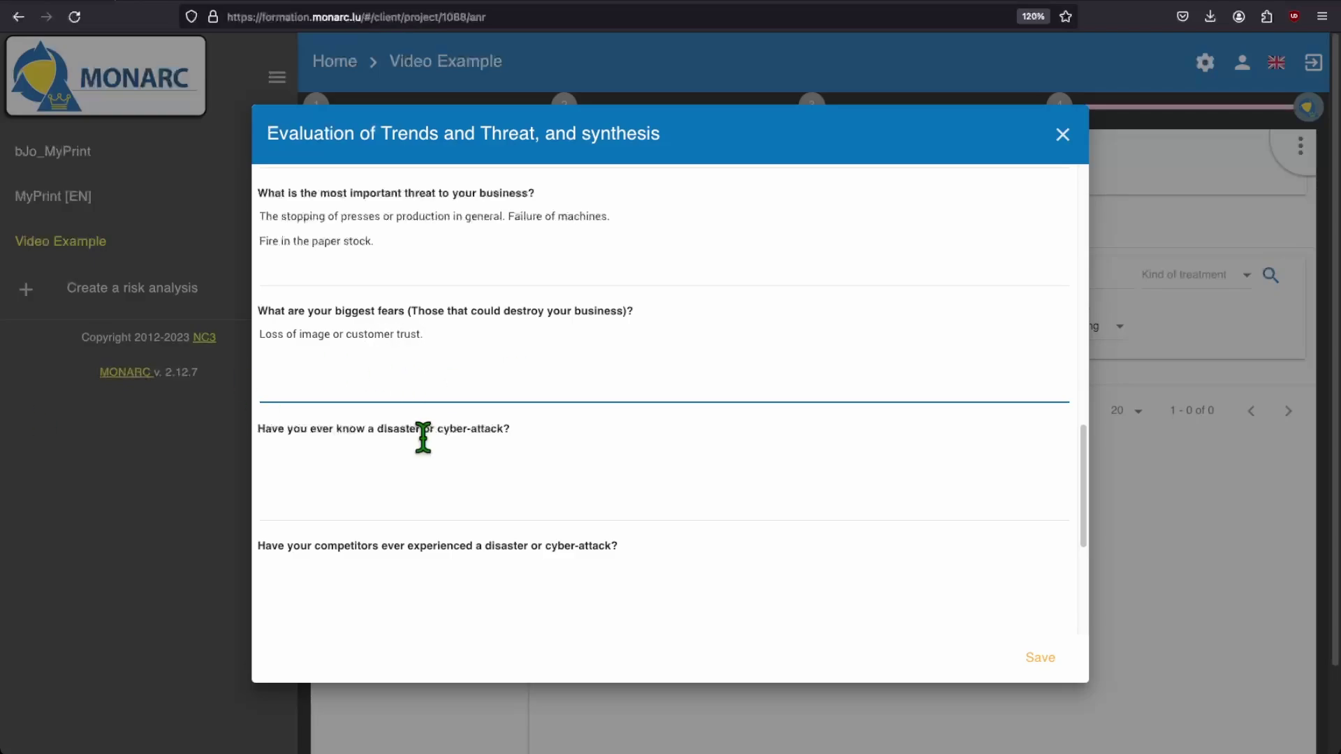
click(449, 500)
text(No)
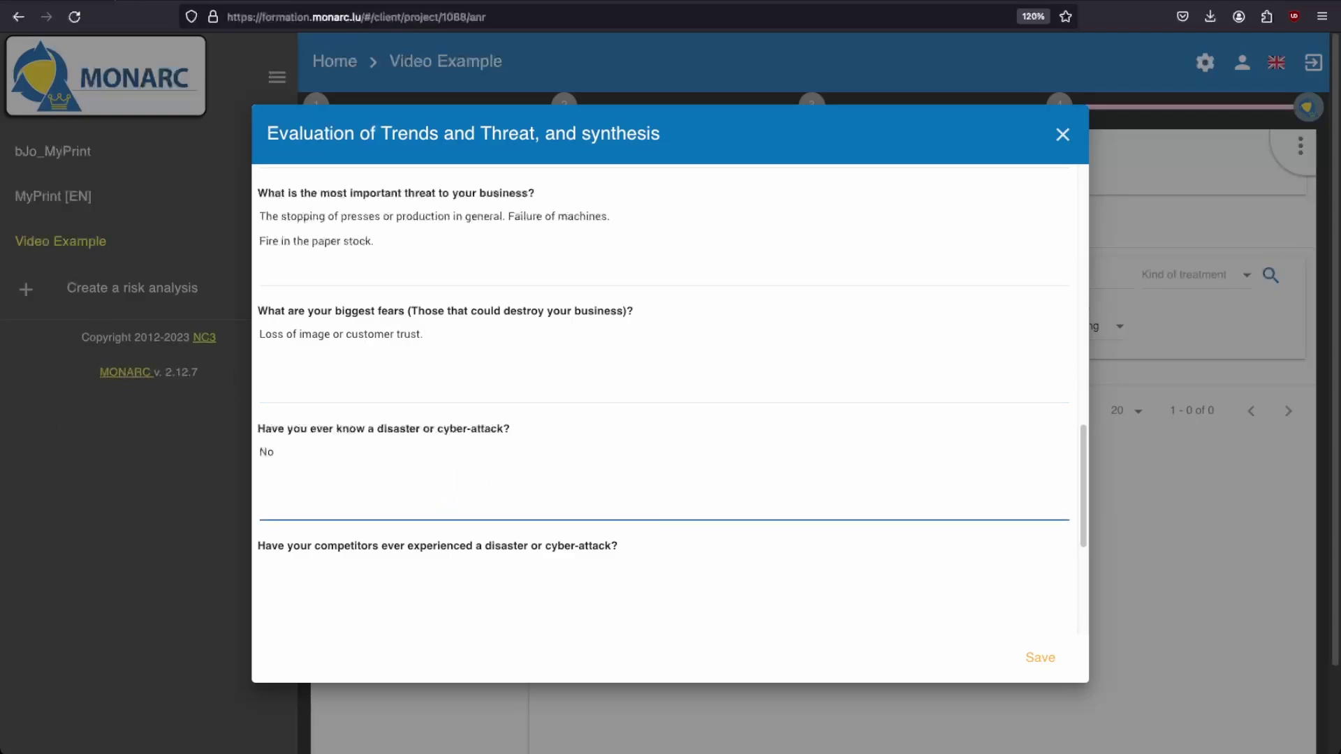
text(. No more than one day of unavailability)
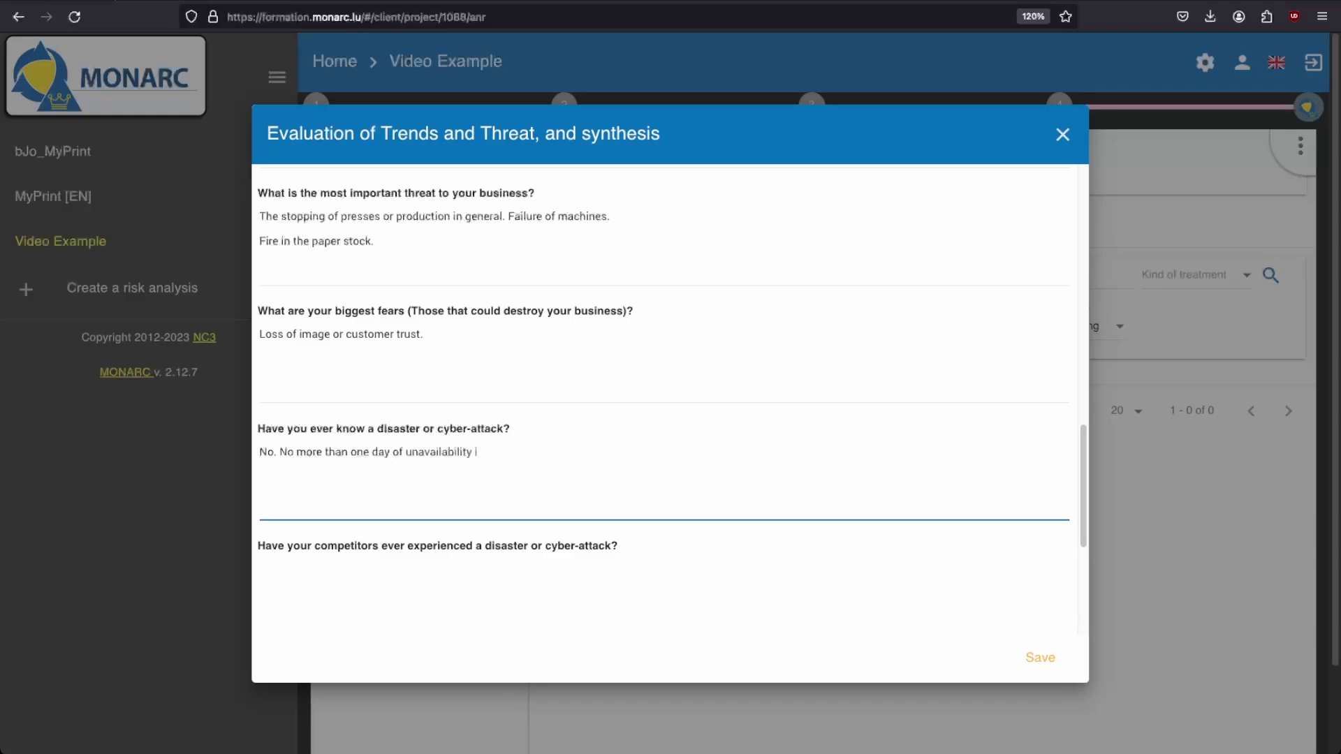
text( of the information system.,)
Step: Answer the competitors' disaster or cyber-attack question with "No knowledge." and the geographic environment question with "No, no specific risk."
scroll(665, 498, down, 4)
click(547, 356)
text(No knowledge.)
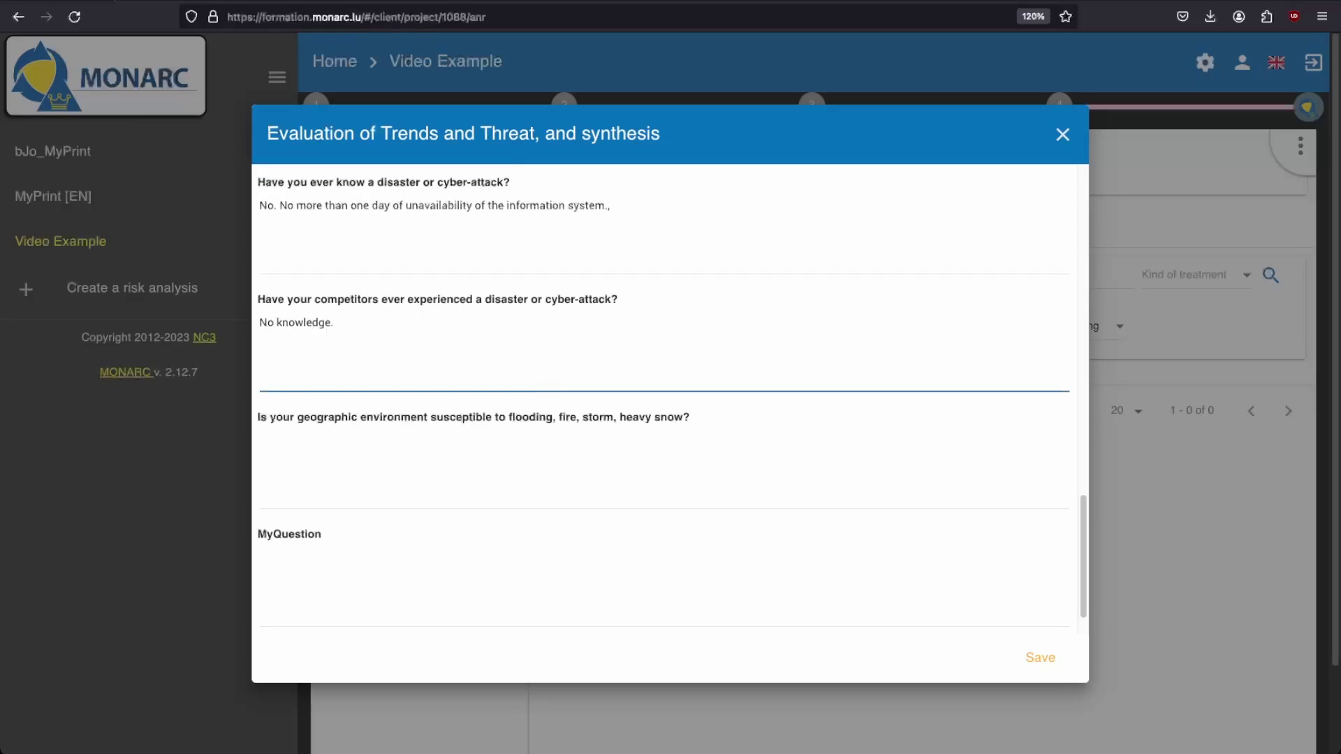
click(523, 461)
text(No, no specific risk.)
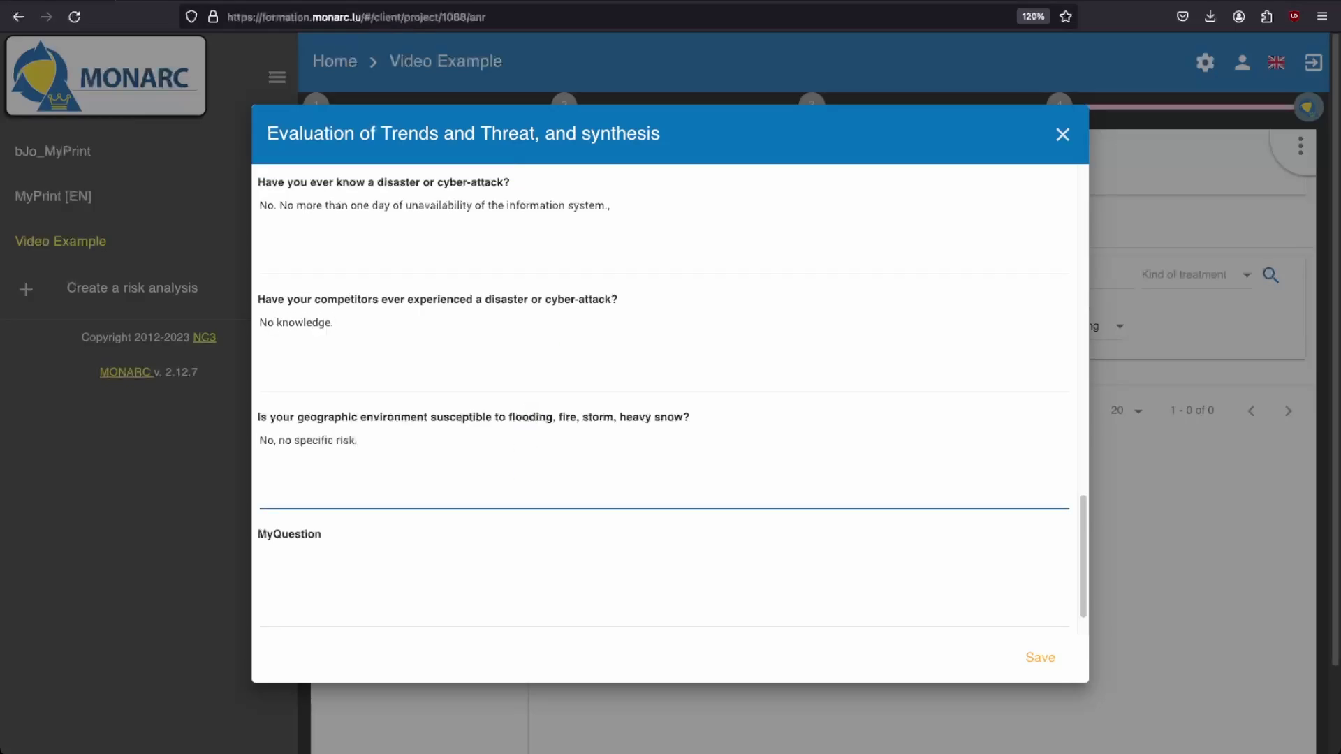
Step: Answer the custom question MyQuestion with "N/A."
scroll(515, 509, down, 1)
click(515, 509)
text(N/A.)
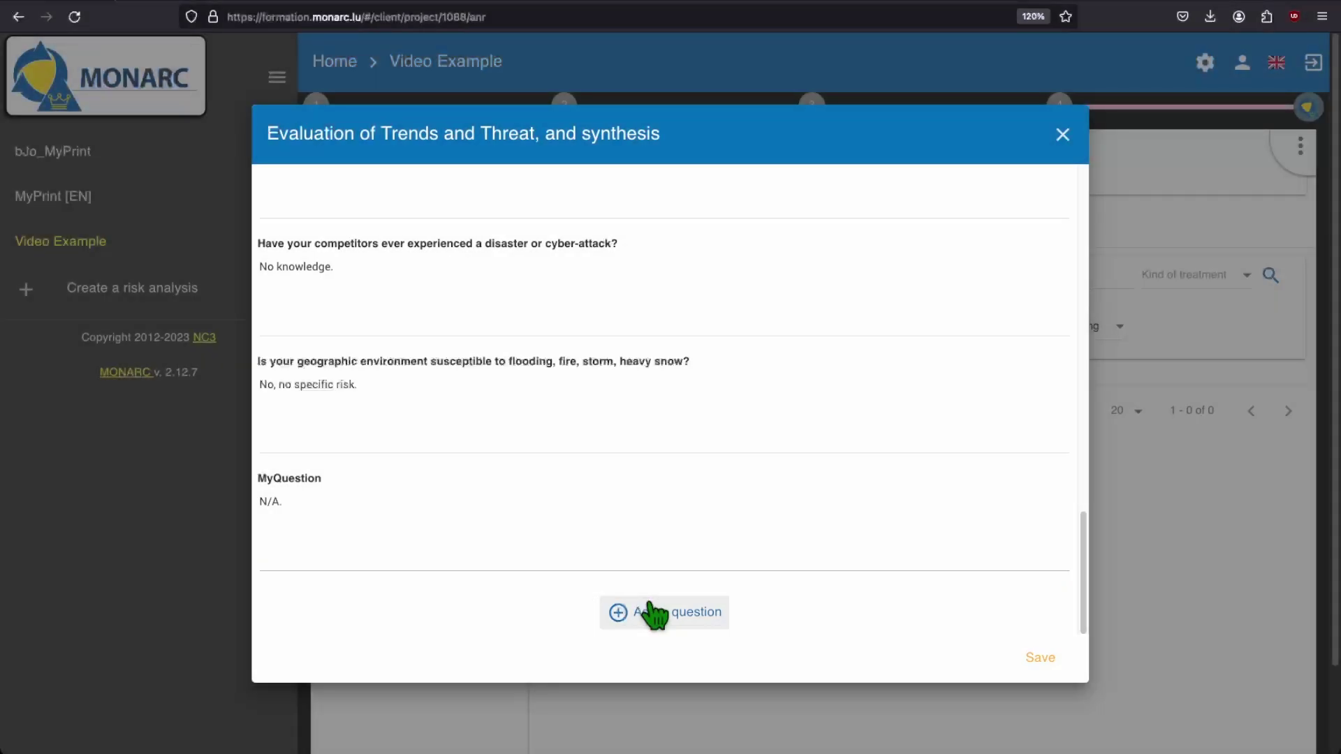
Step: Add a custom question "Any other element to add ?" with the answer "No", and delete that question again
click(655, 614)
scroll(643, 583, down, 2)
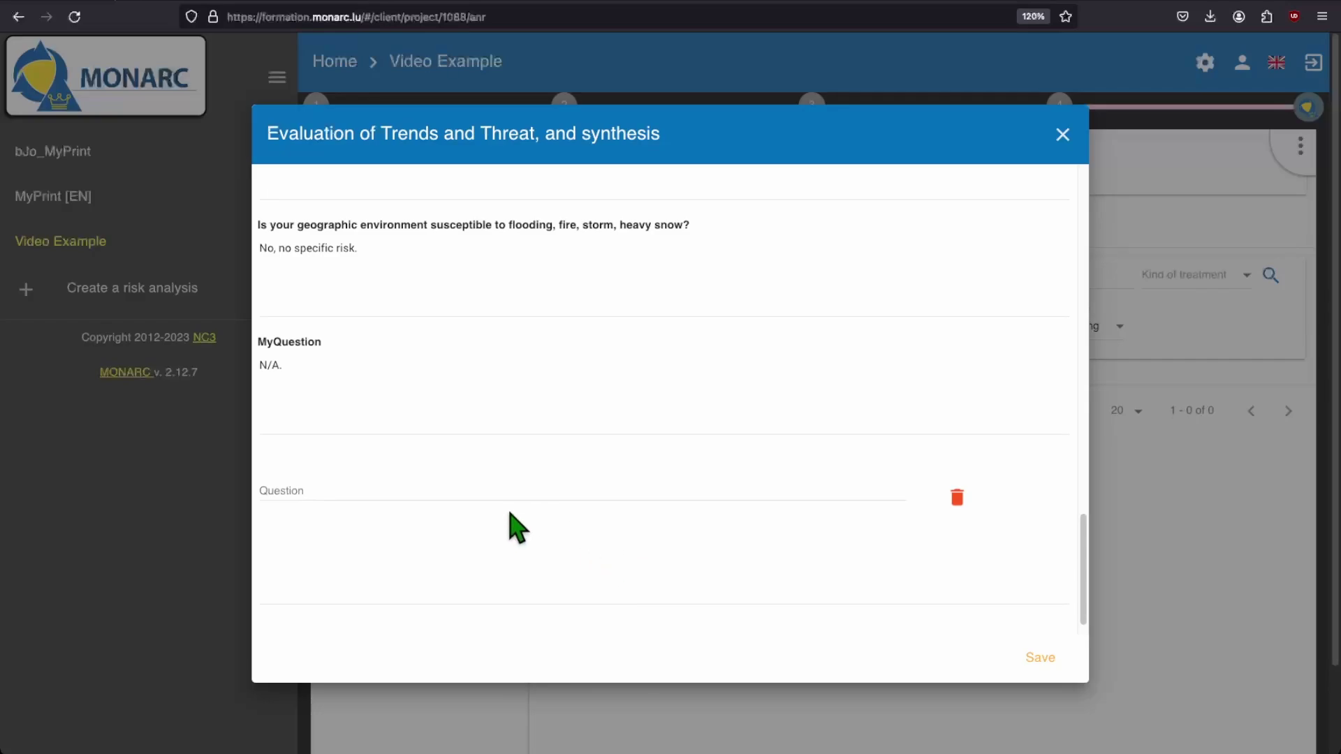
click(503, 488)
text(An)
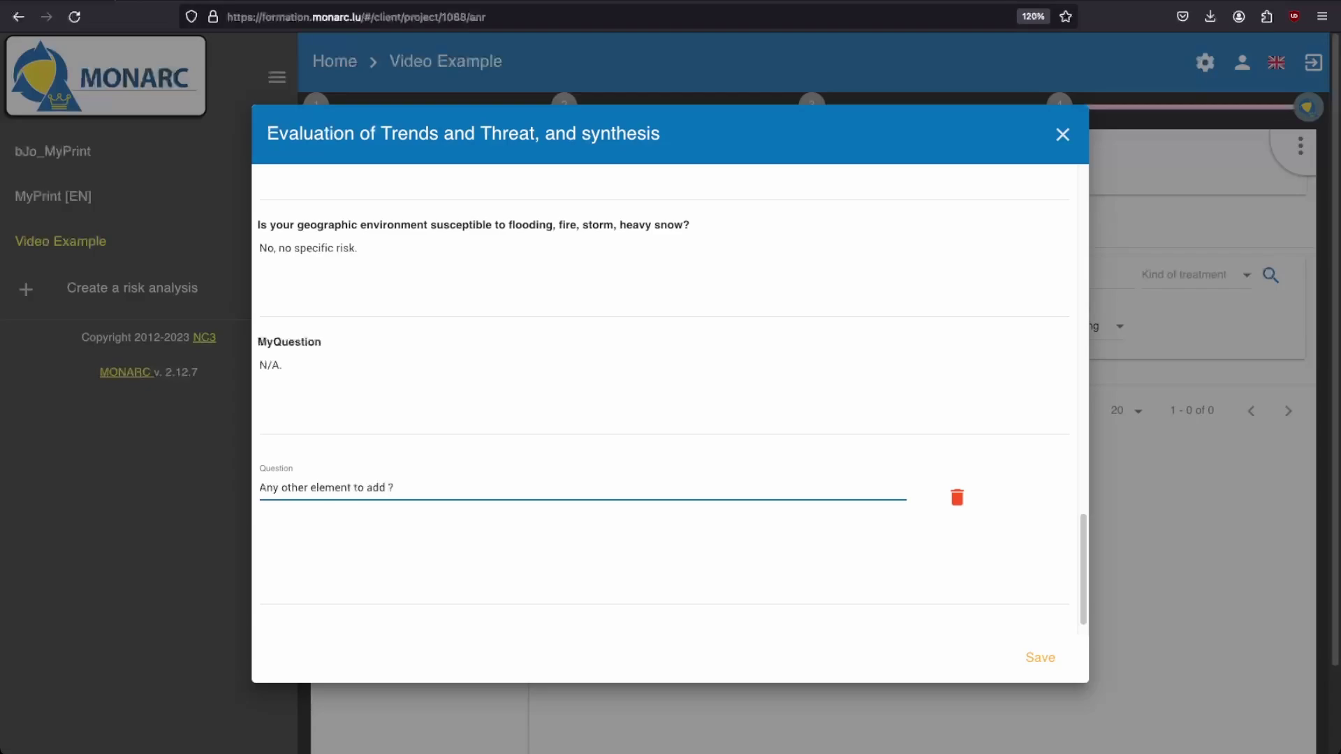
click(524, 556)
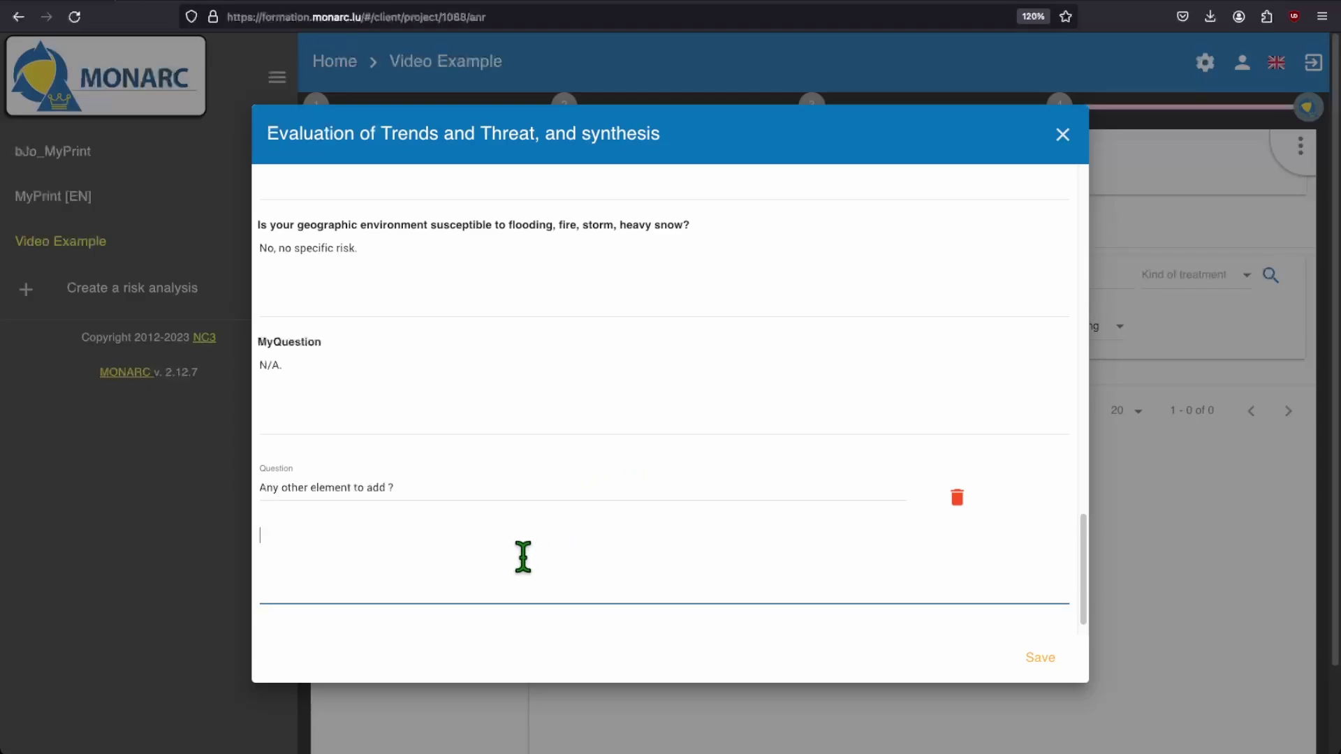
text(N)
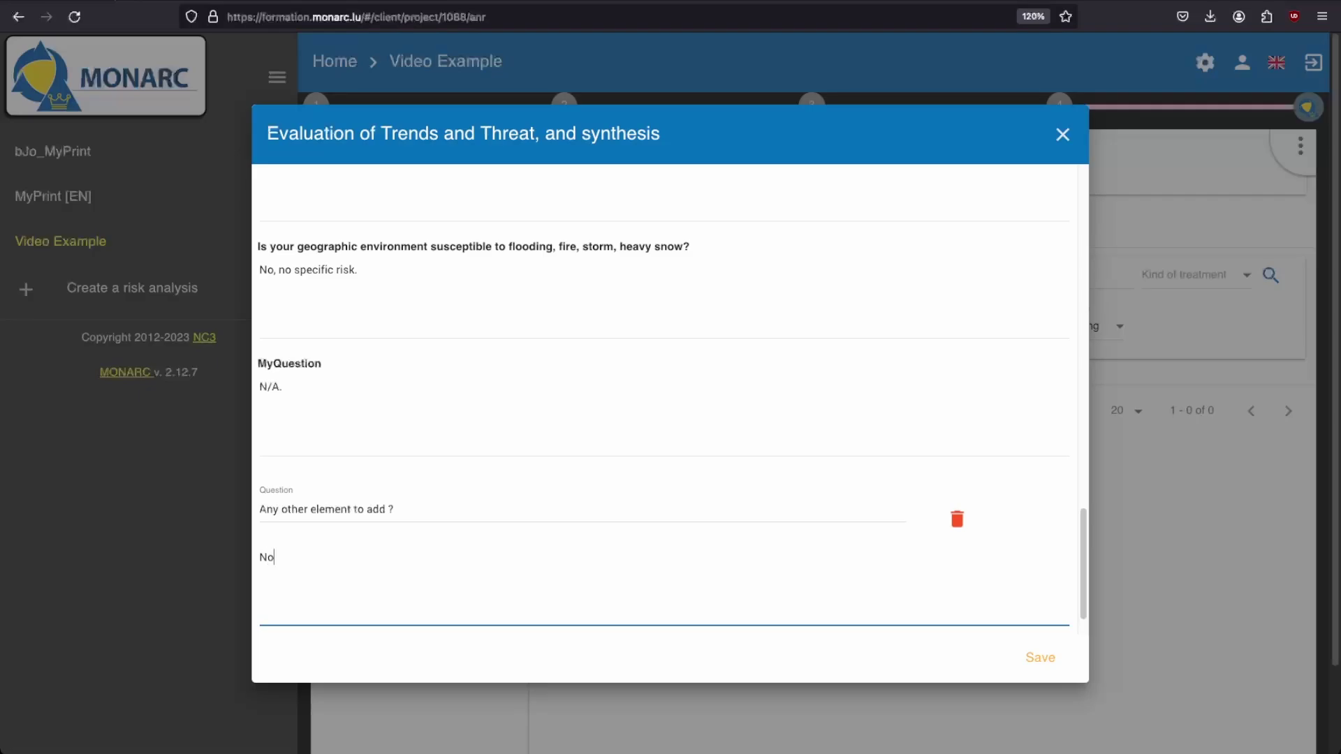
text(o)
click(527, 509)
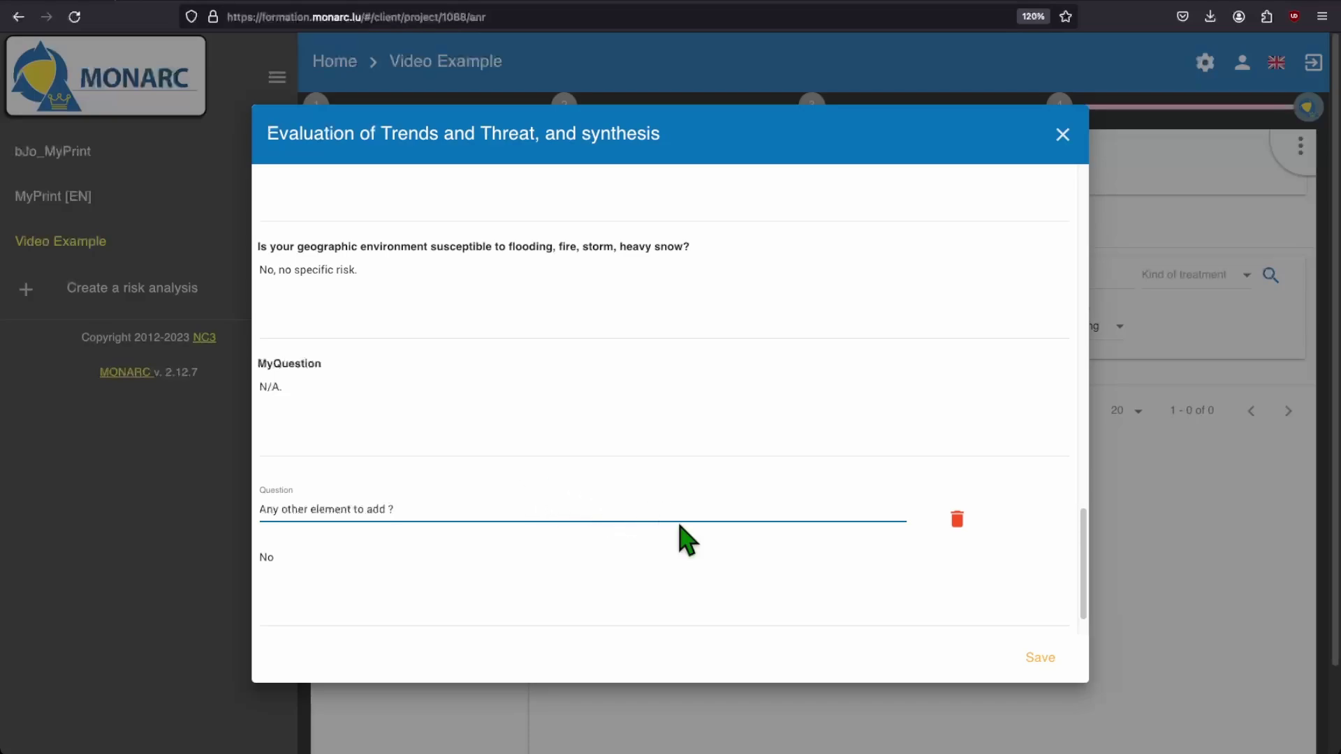
click(960, 524)
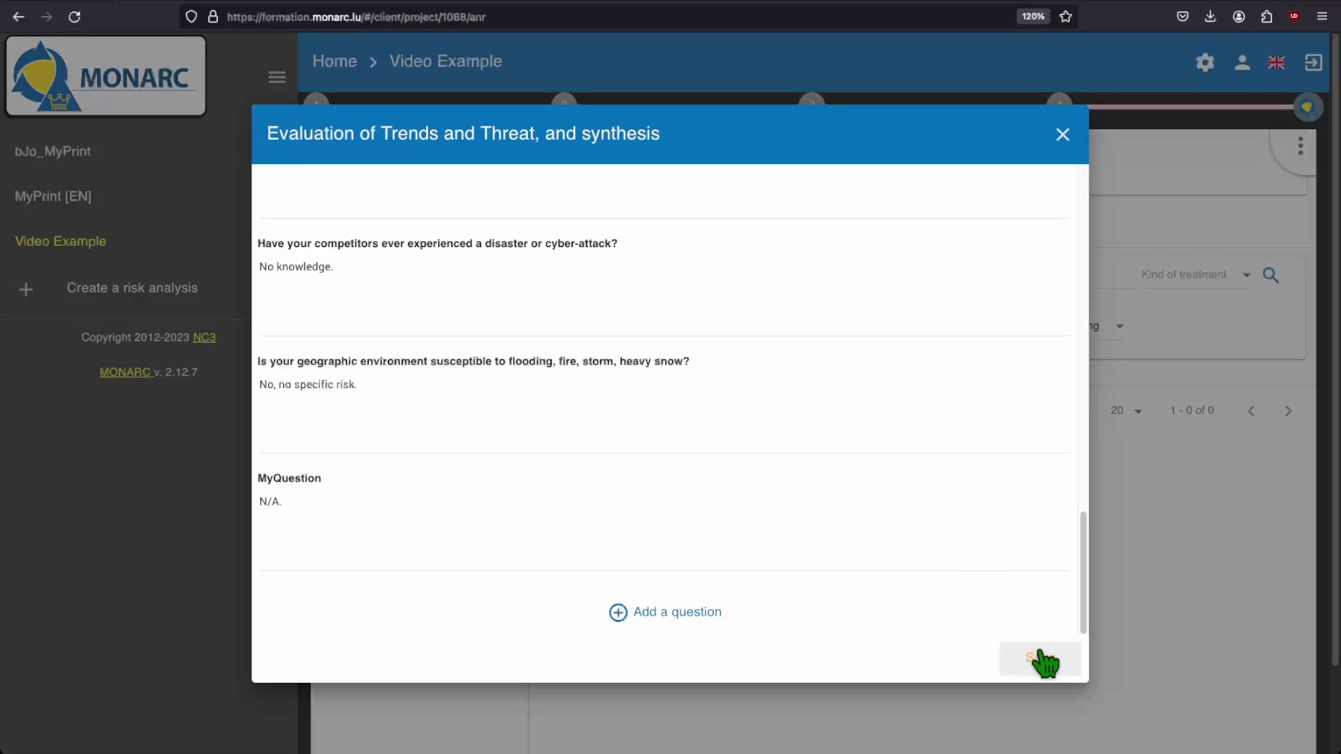
Step: Save the trends assessment and switch to the threats assessment
click(1044, 662)
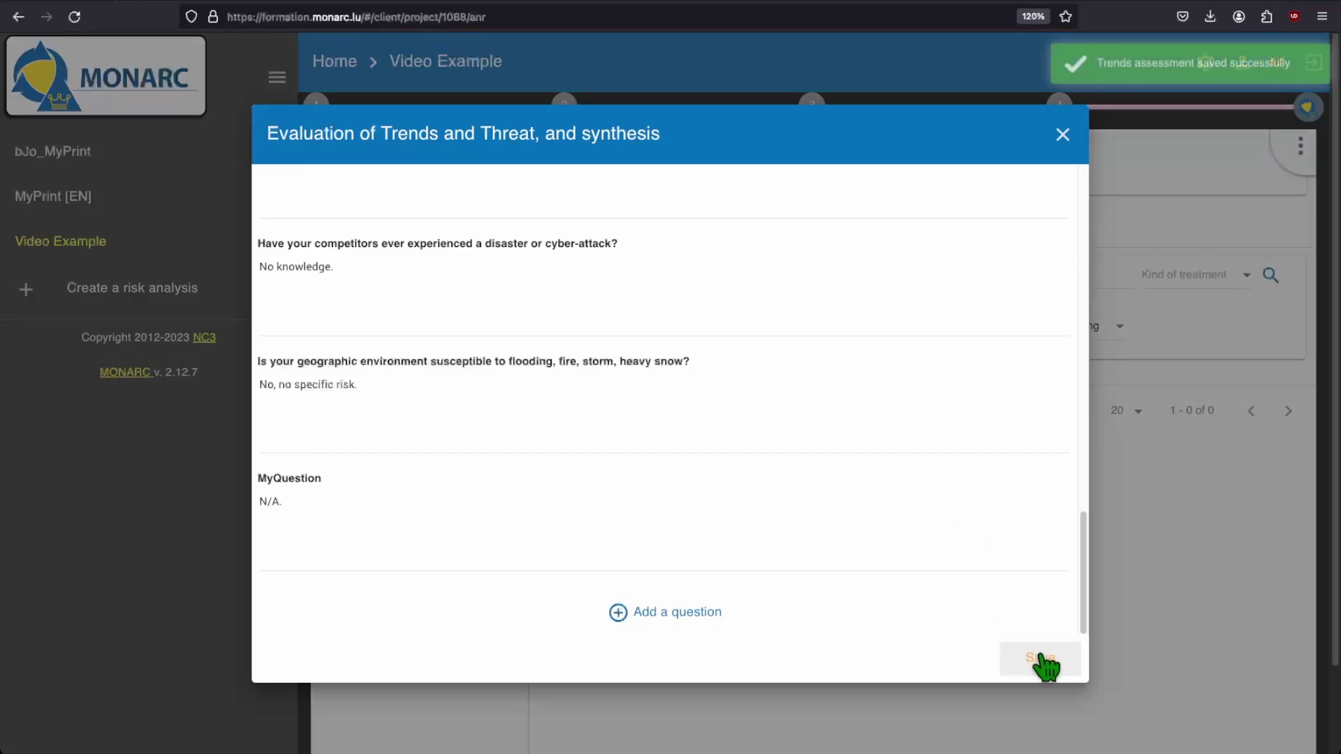
drag(1082, 625, 1088, 245)
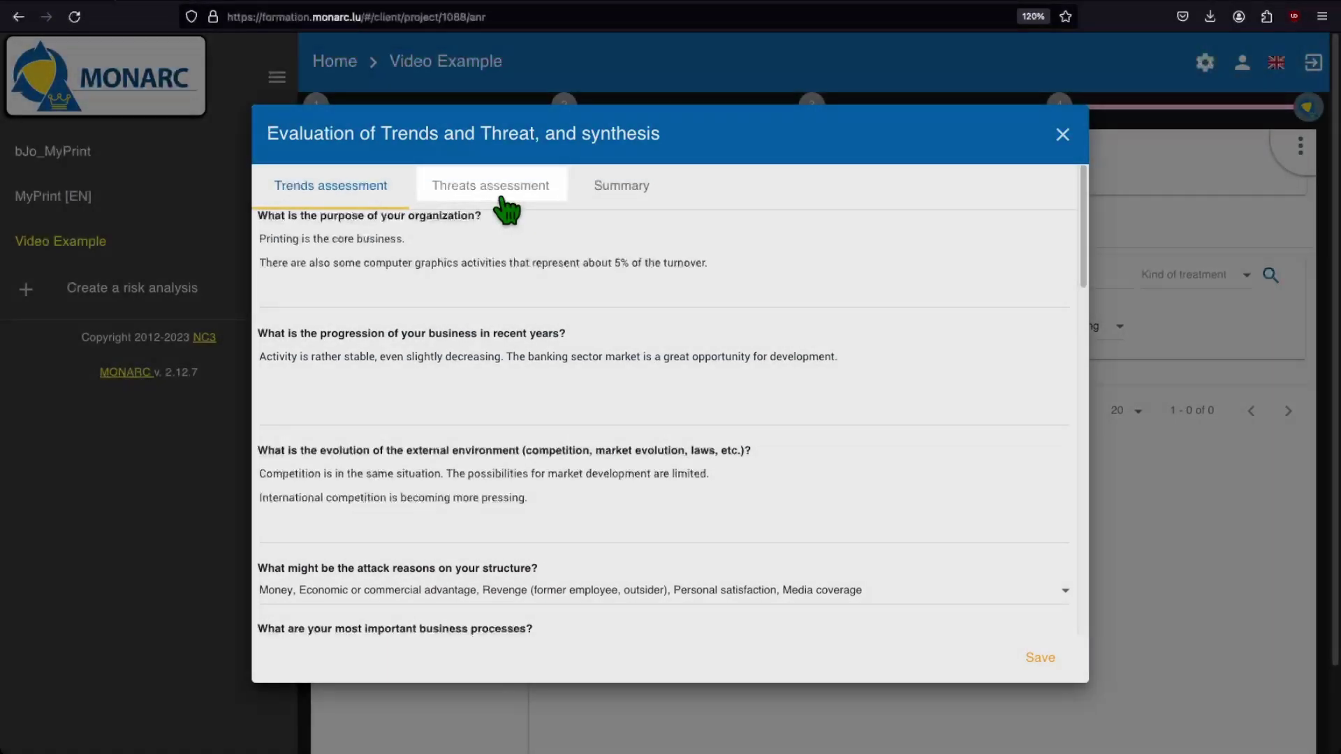
click(501, 203)
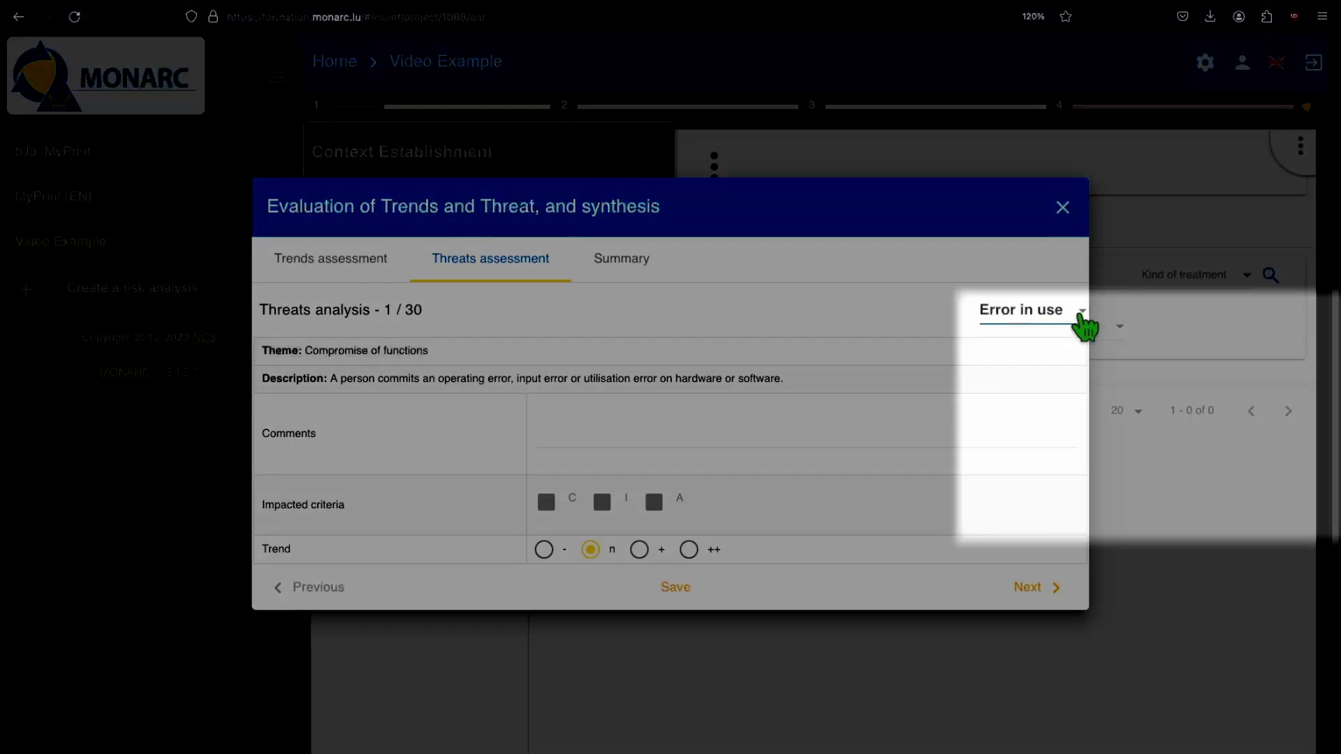
Step: Look through the full list of threats that can be selected for the threats analysis
click(1082, 311)
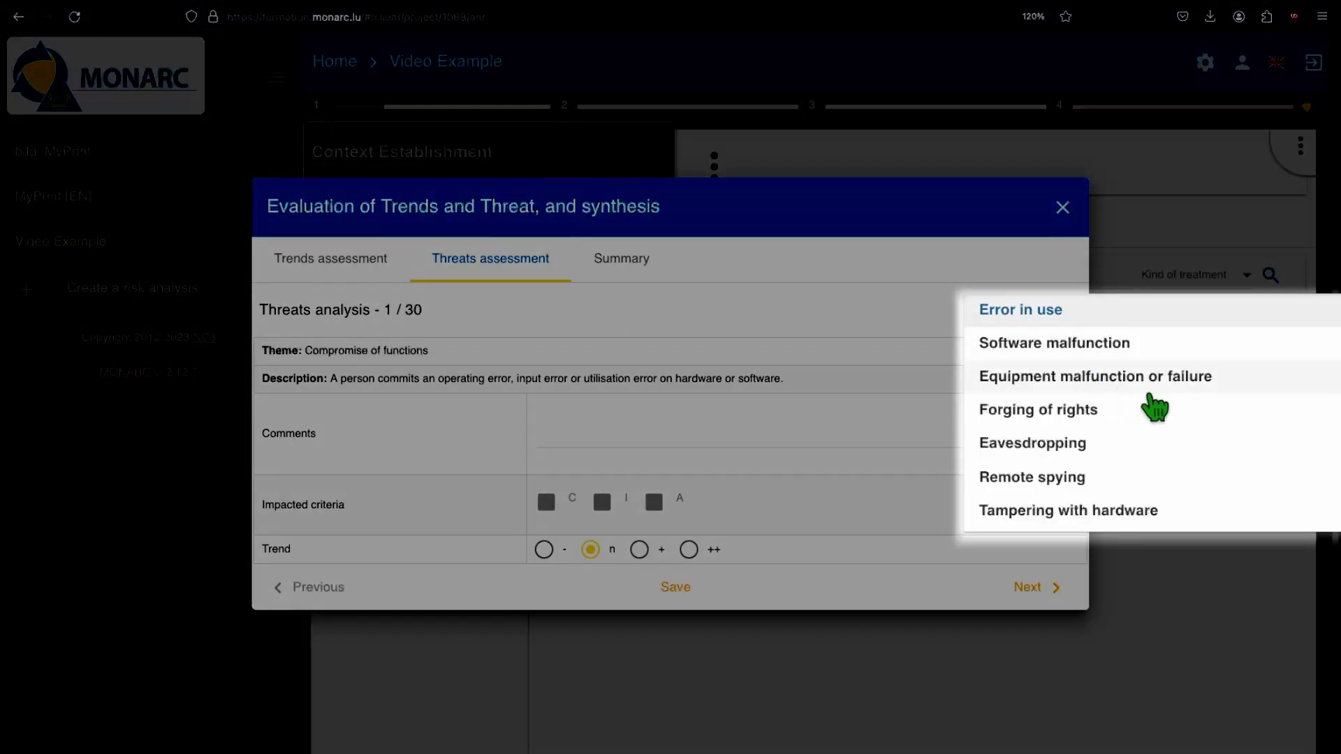
scroll(1154, 409, down, 6)
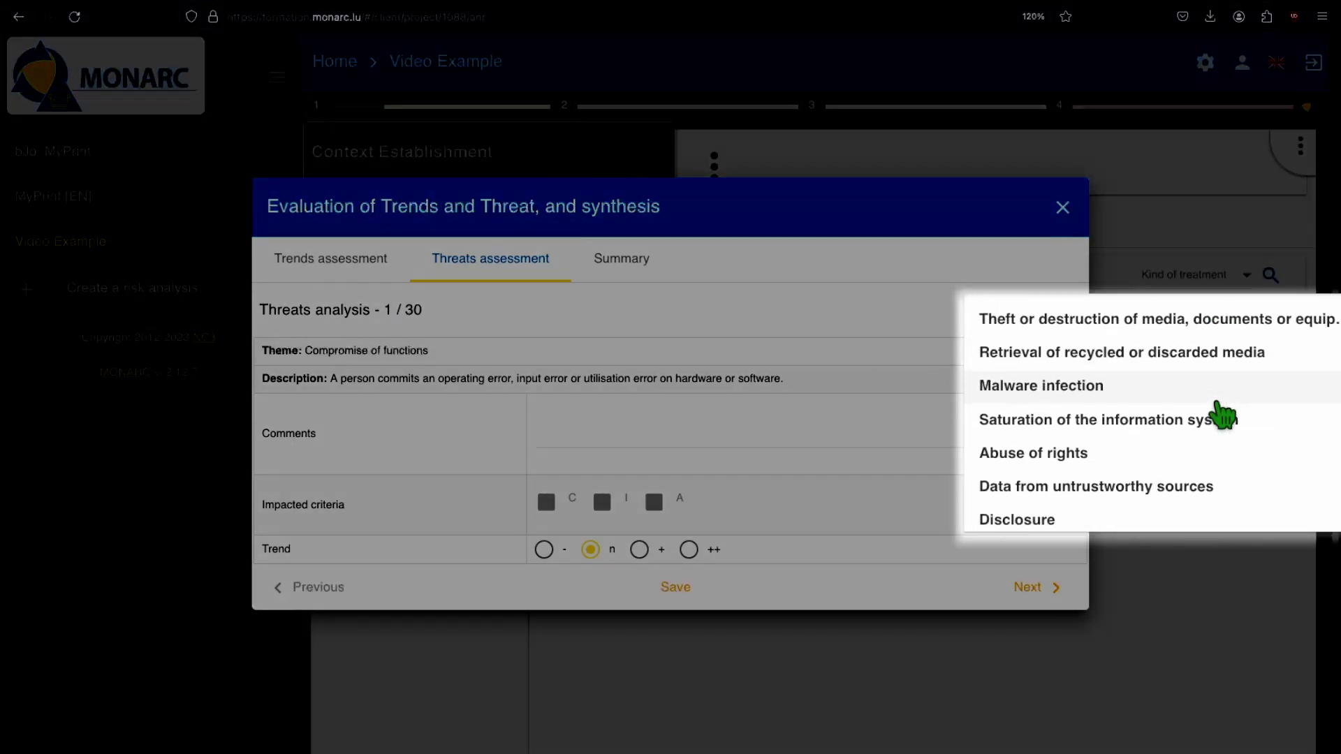
scroll(1222, 416, down, 5)
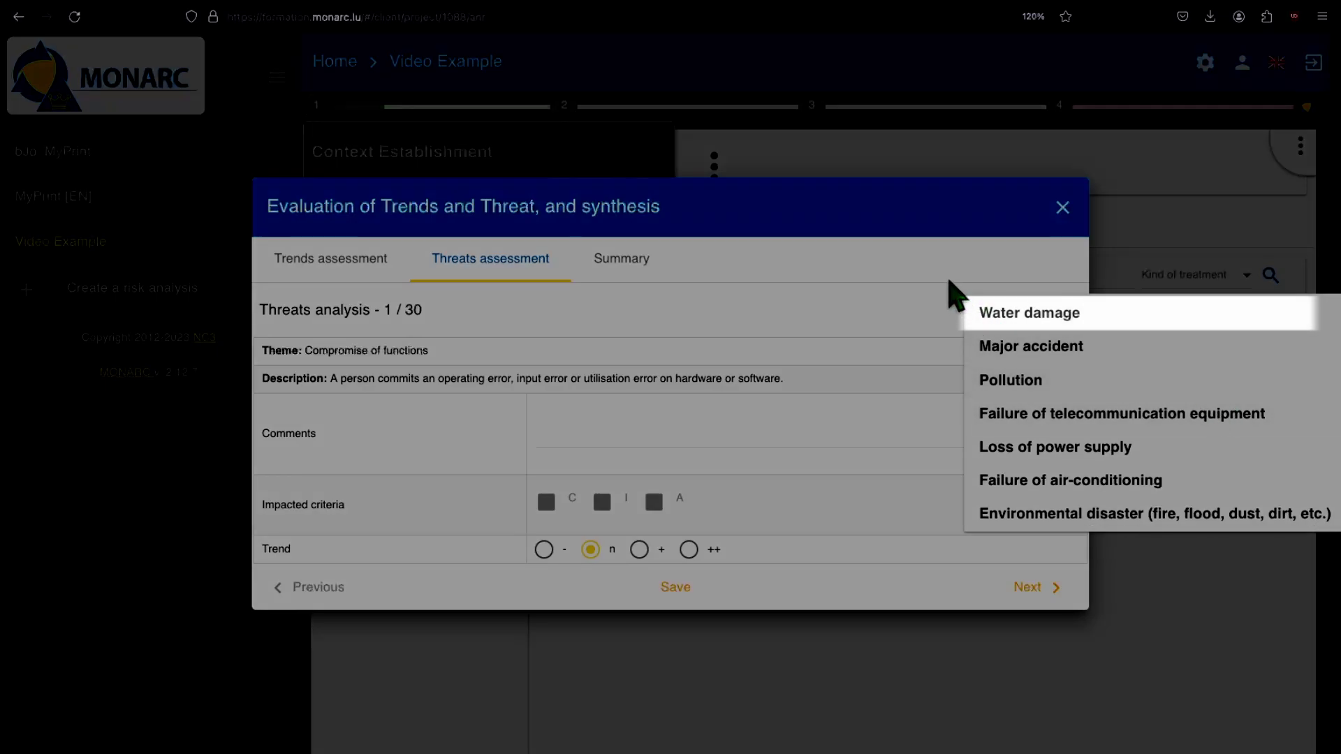
click(950, 283)
Step: For Error in use, enter the comment "Handling large files before printing can sometimes be a problem.", set the trend to + and save the assessment
click(636, 428)
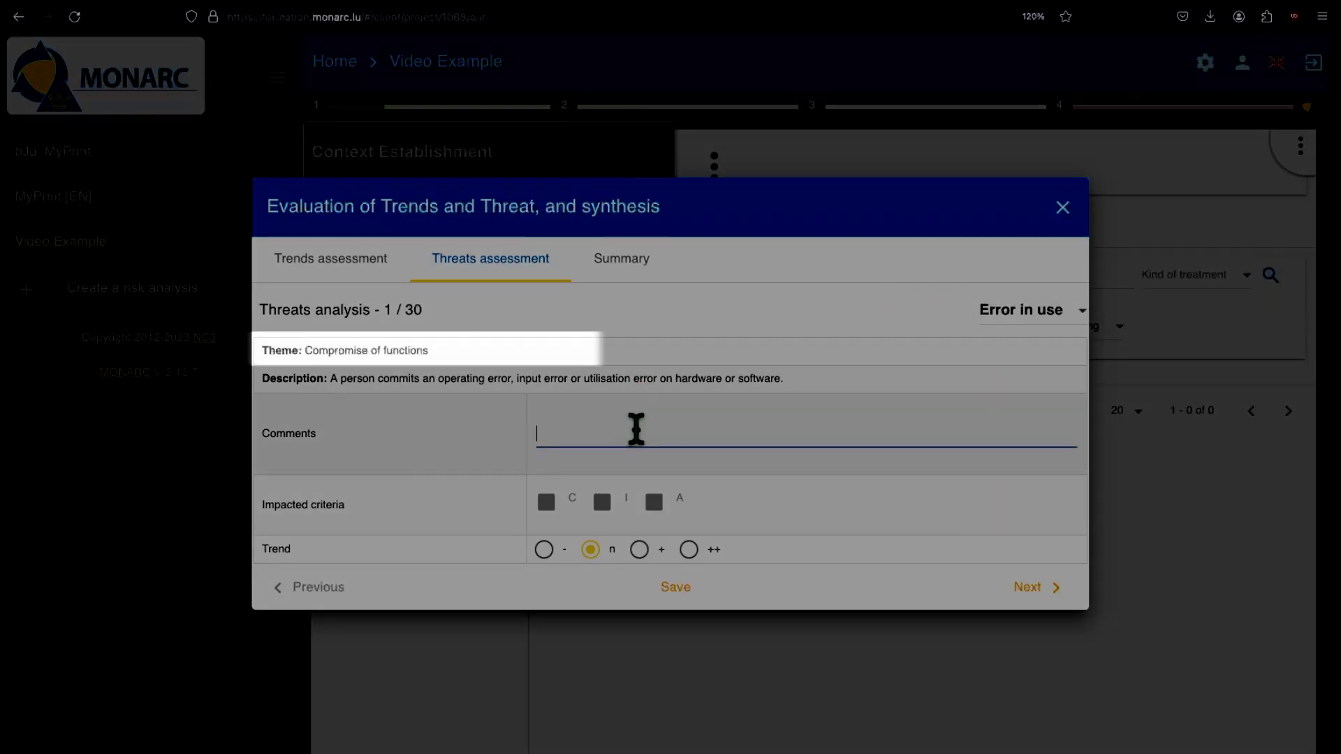
text(Handling large files before)
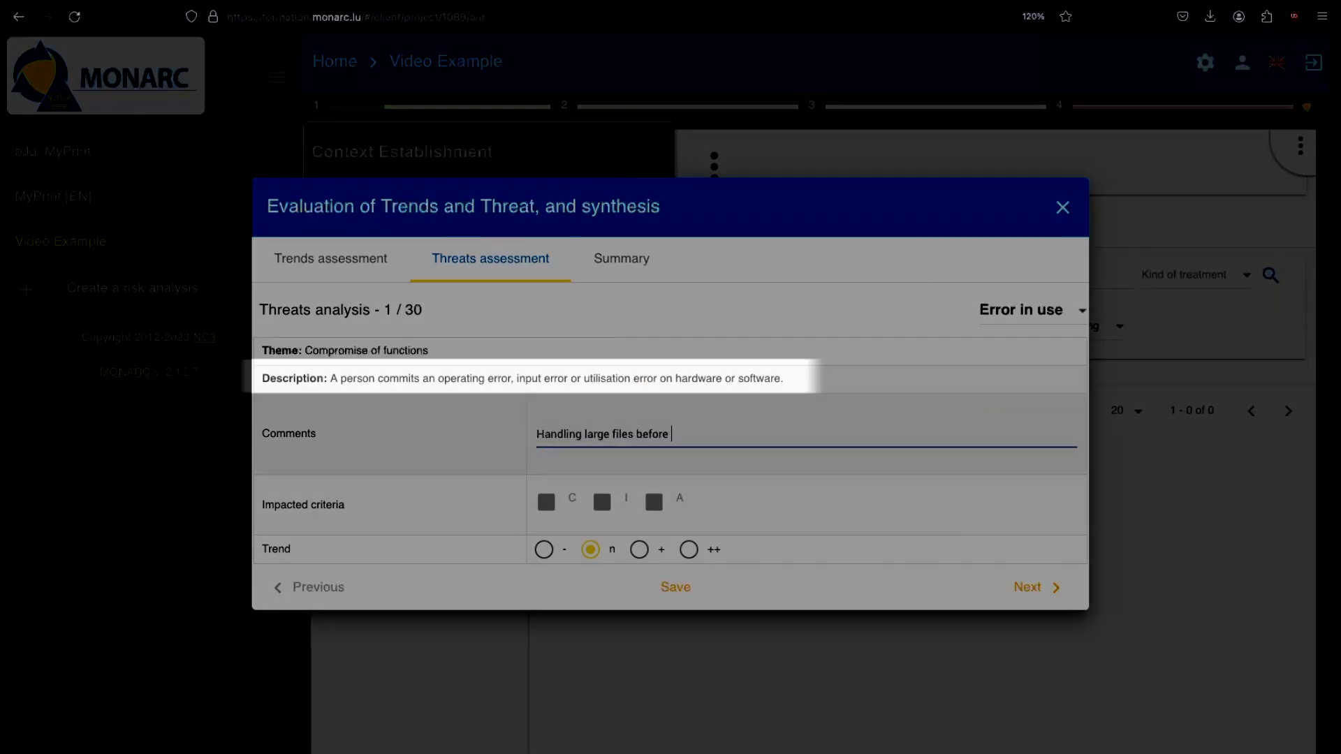
text( printing can sometimes be a problem.)
click(639, 549)
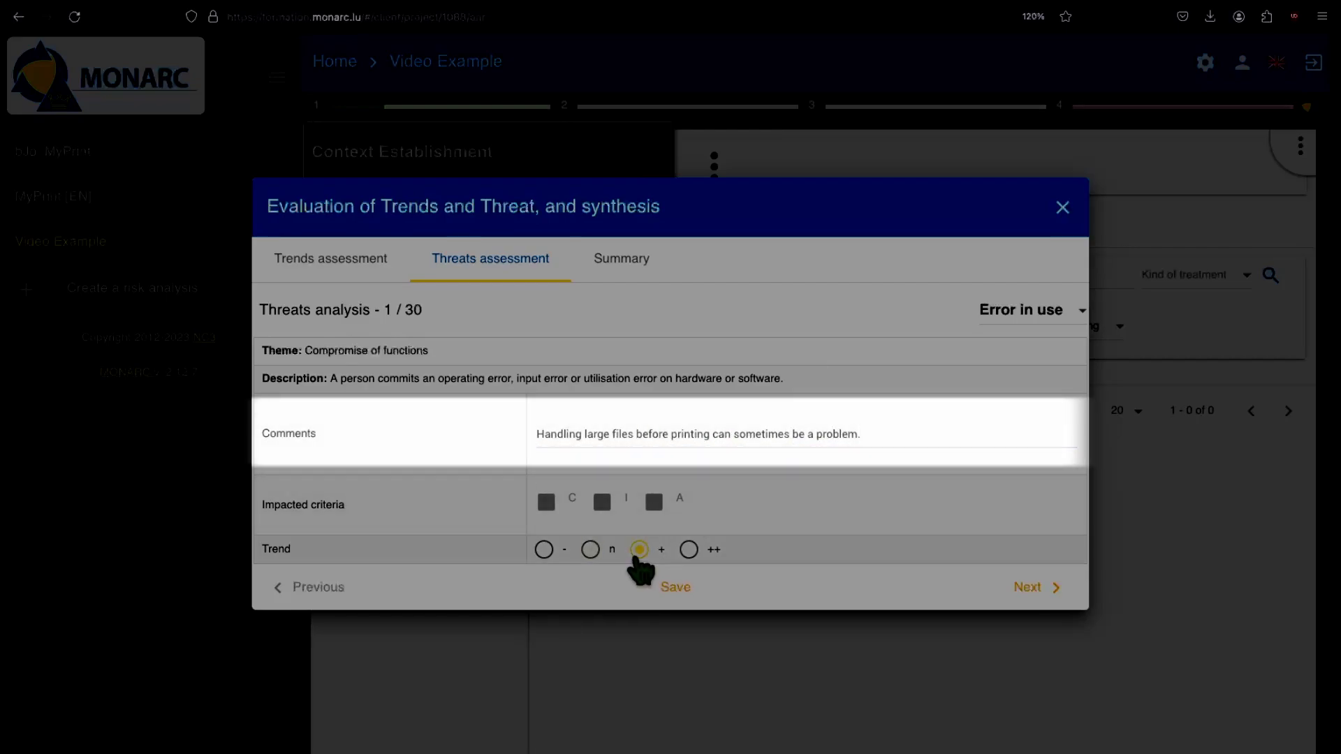
click(1047, 602)
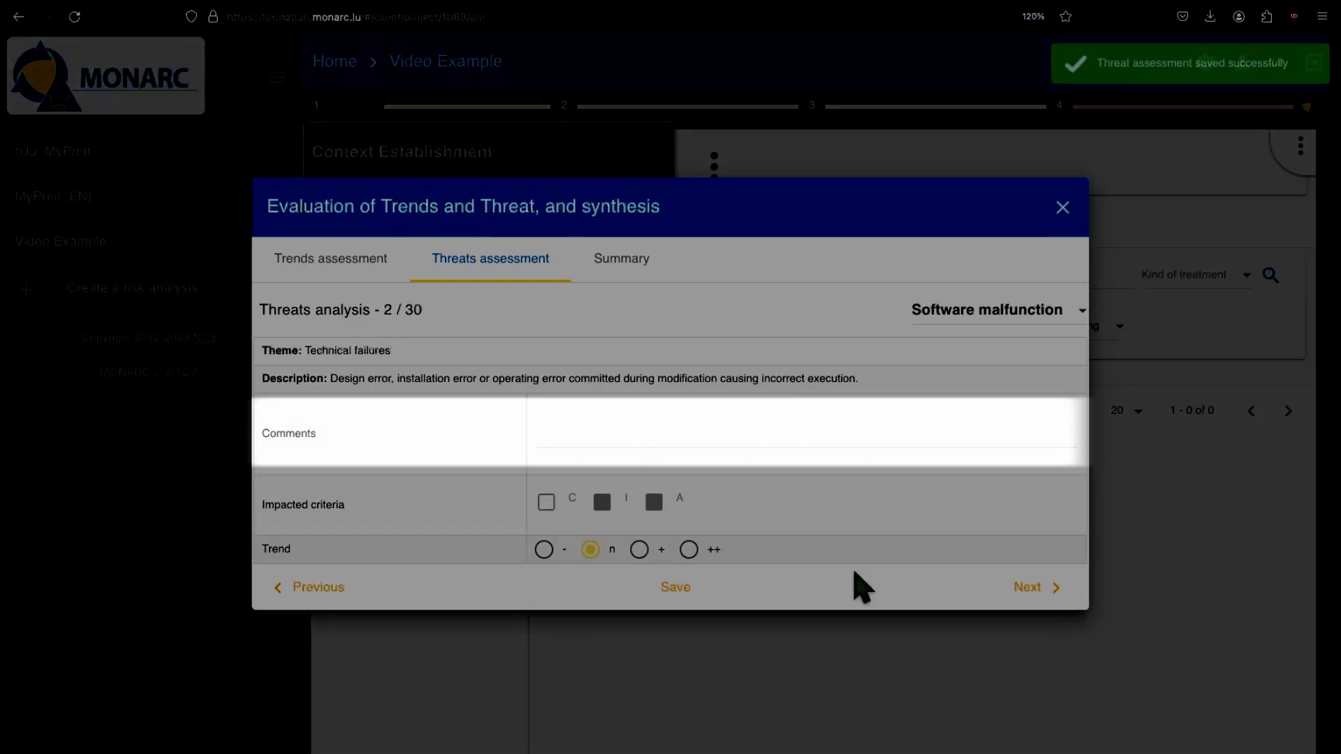
Step: Skip Software malfunction, then save the comment "Daily maintenance of the presses." for Equipment malfunction or failure
click(1026, 600)
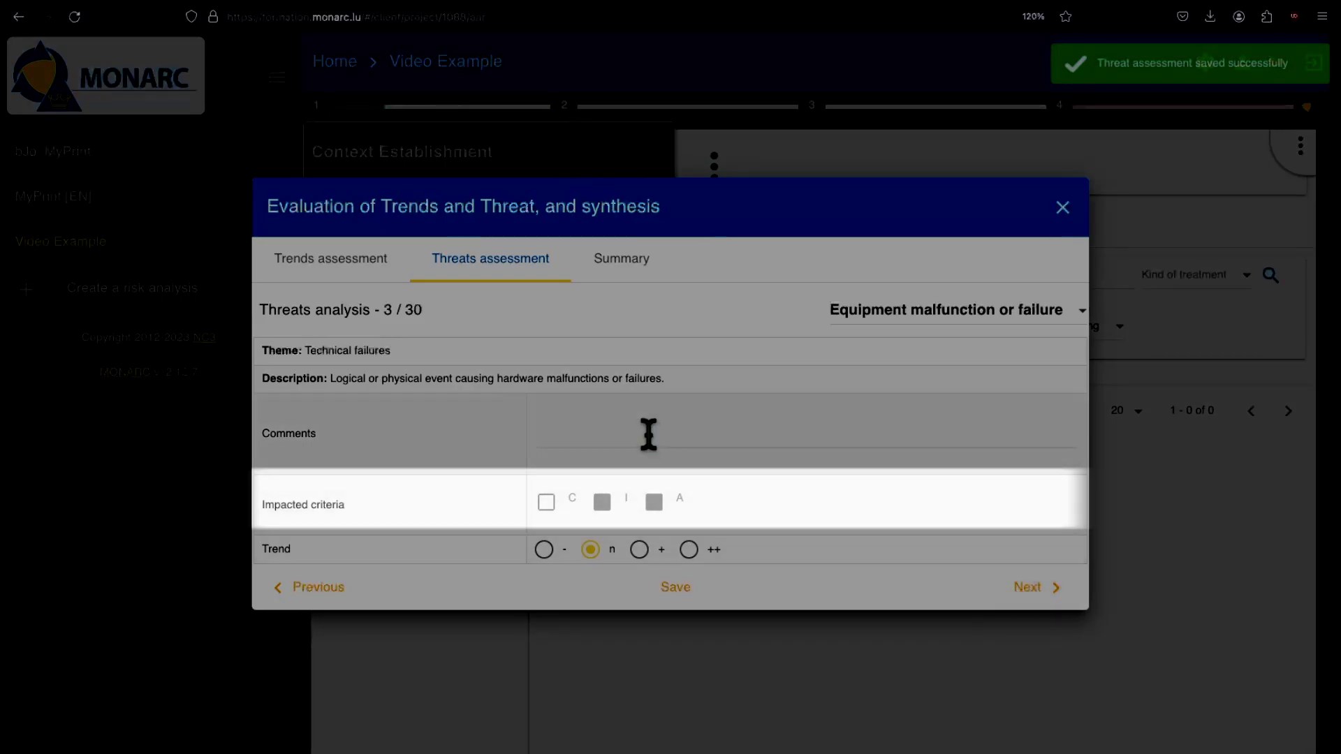
click(647, 434)
text(Daily maintenance of the)
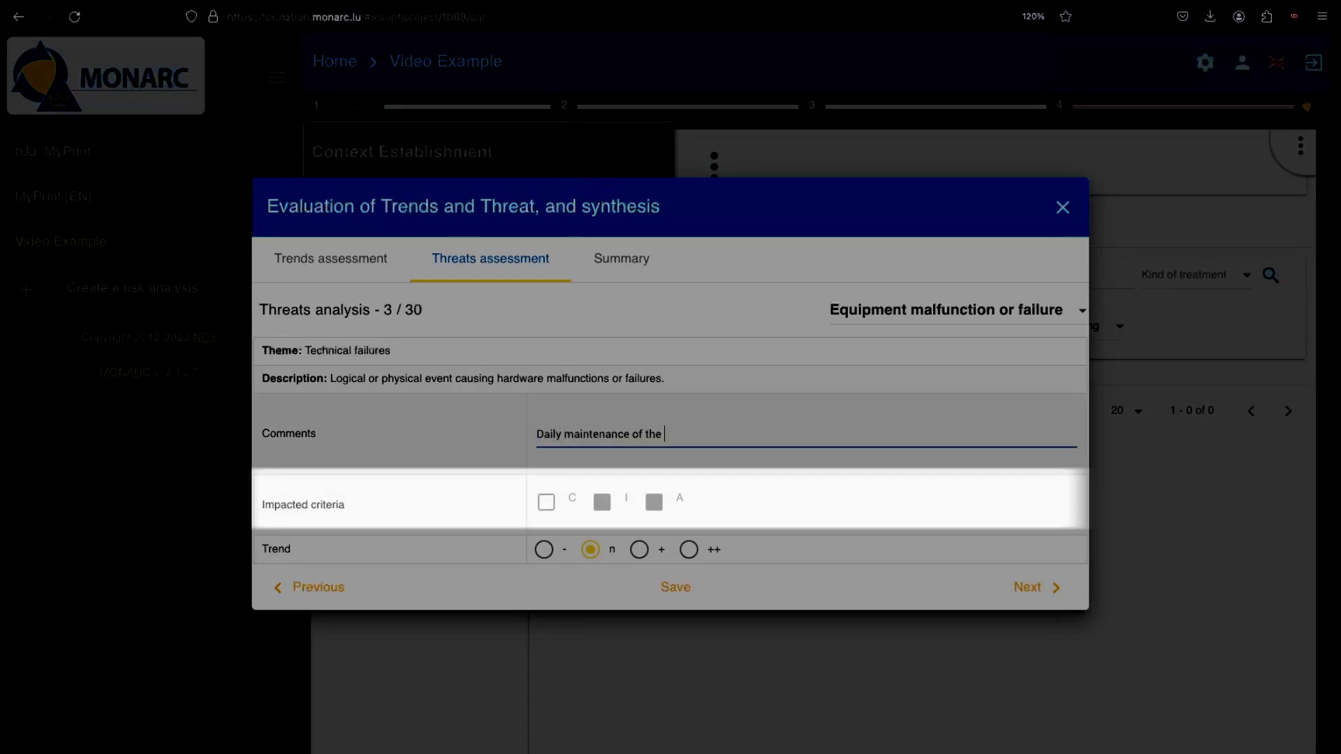
text( presses.)
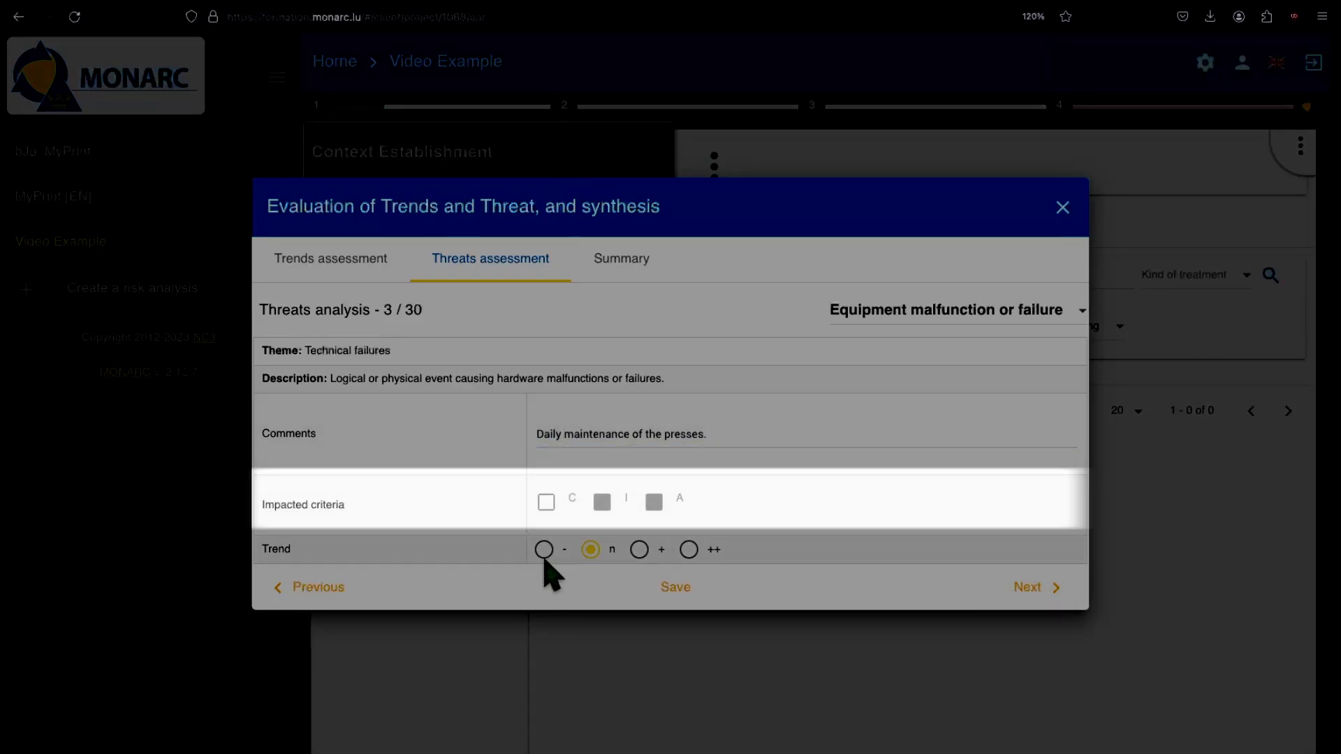
click(1028, 588)
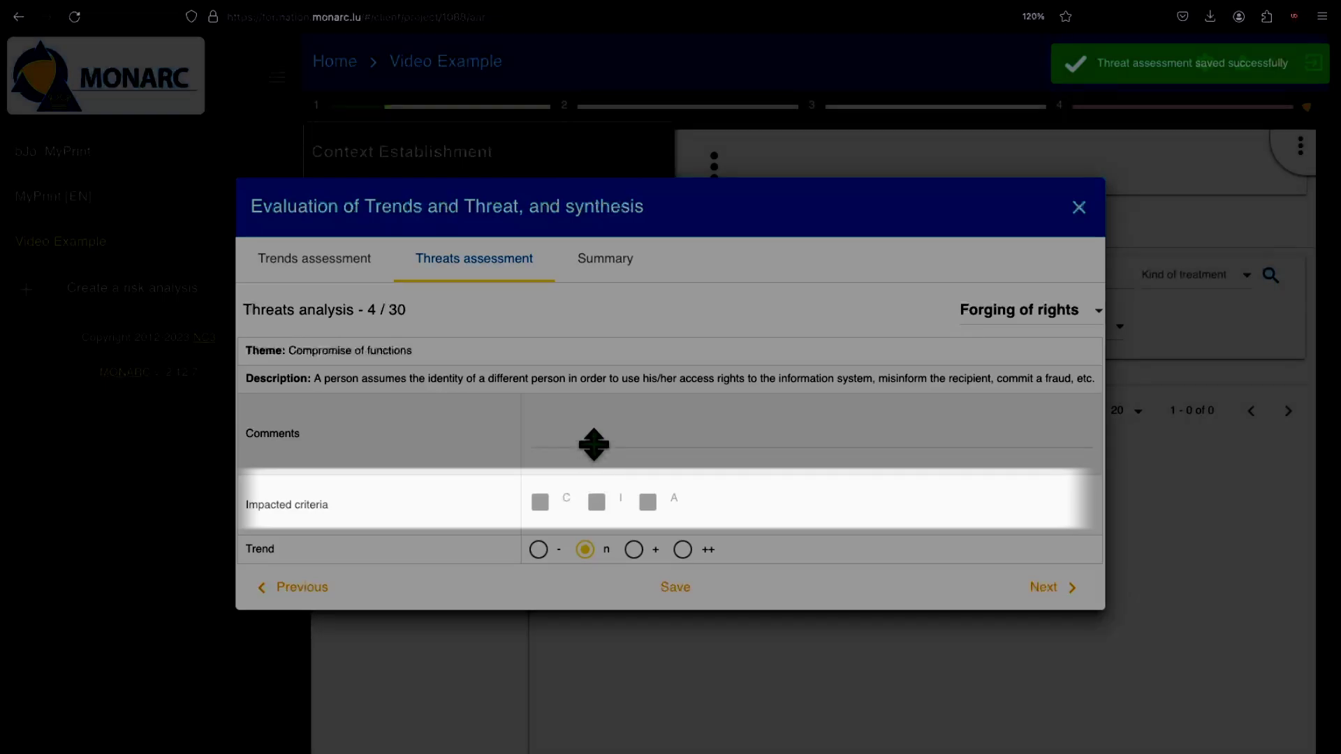
Step: For Forging of rights, enter "The buildings are isolated from everything. Few attractive data (for the moment)" and save the assessment with the trend set to -
click(622, 434)
text(The building)
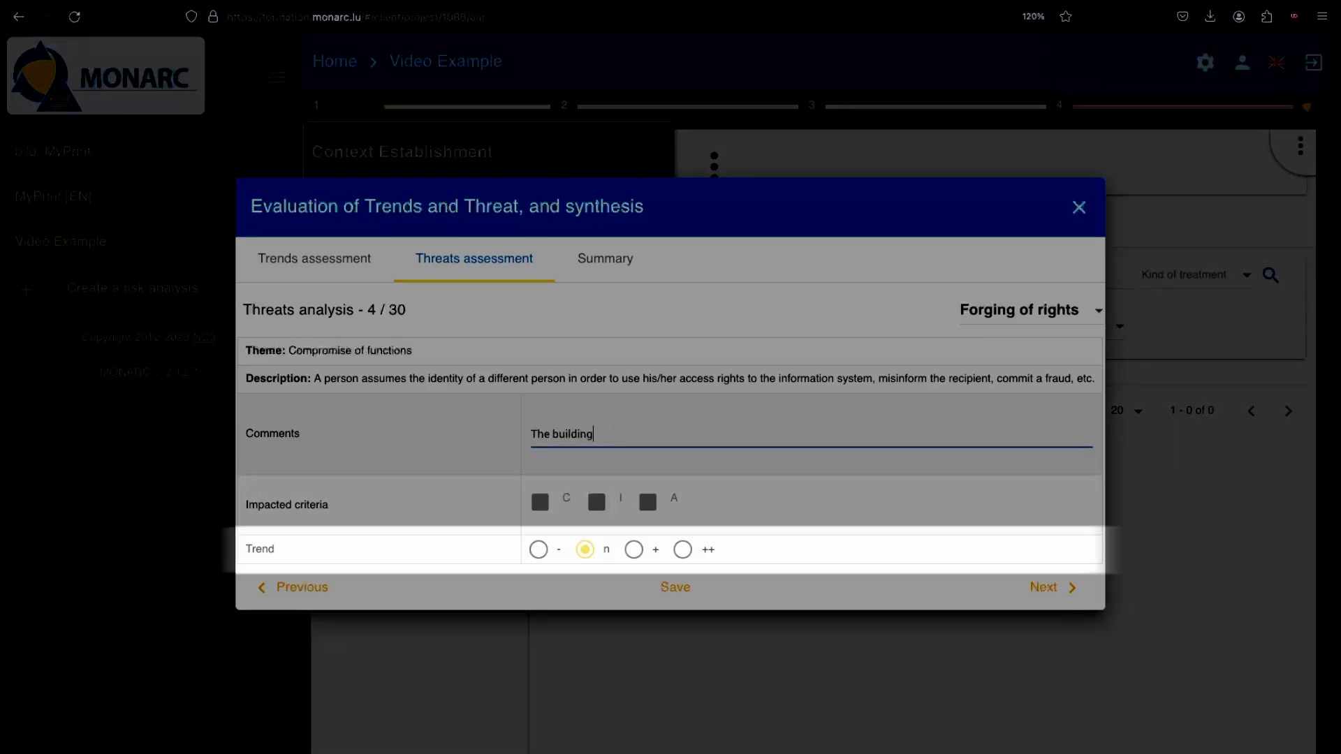
text(s are isolated from everything. Few attracti)
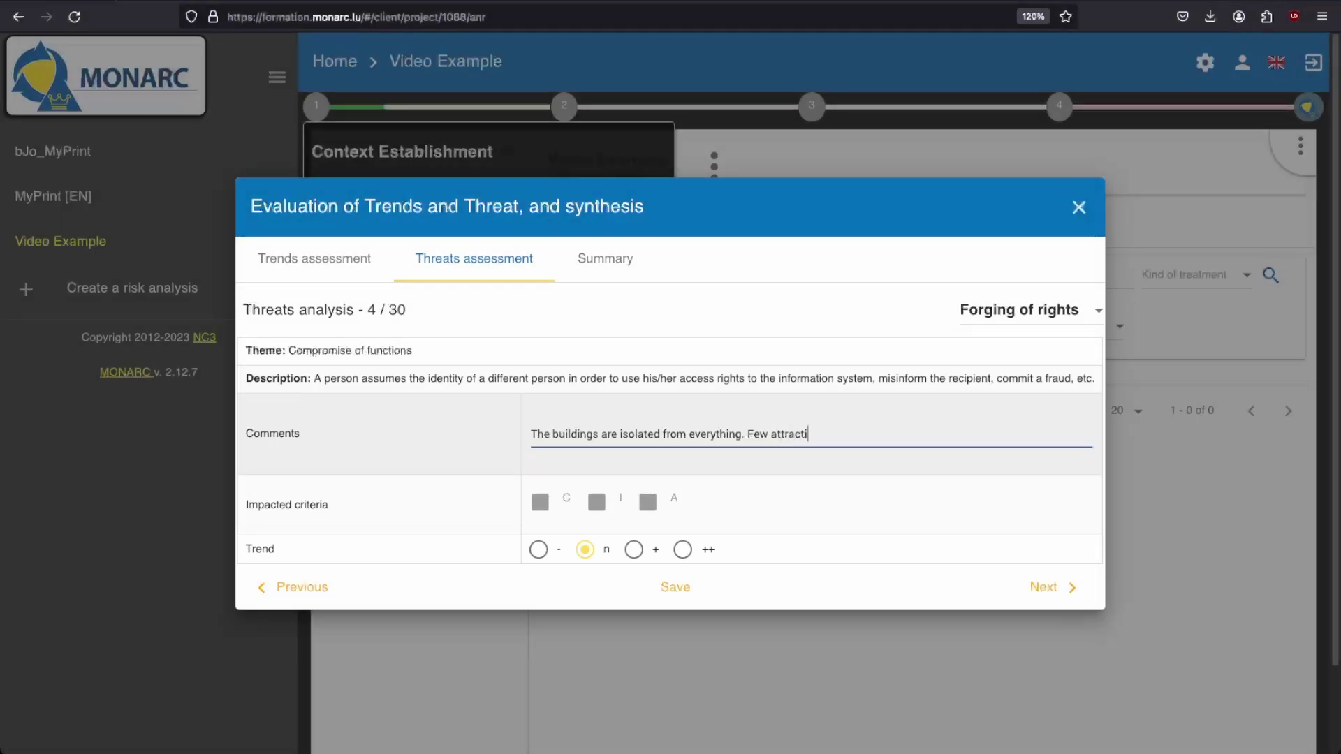
text(ve data (for the moment)
click(539, 550)
click(1040, 593)
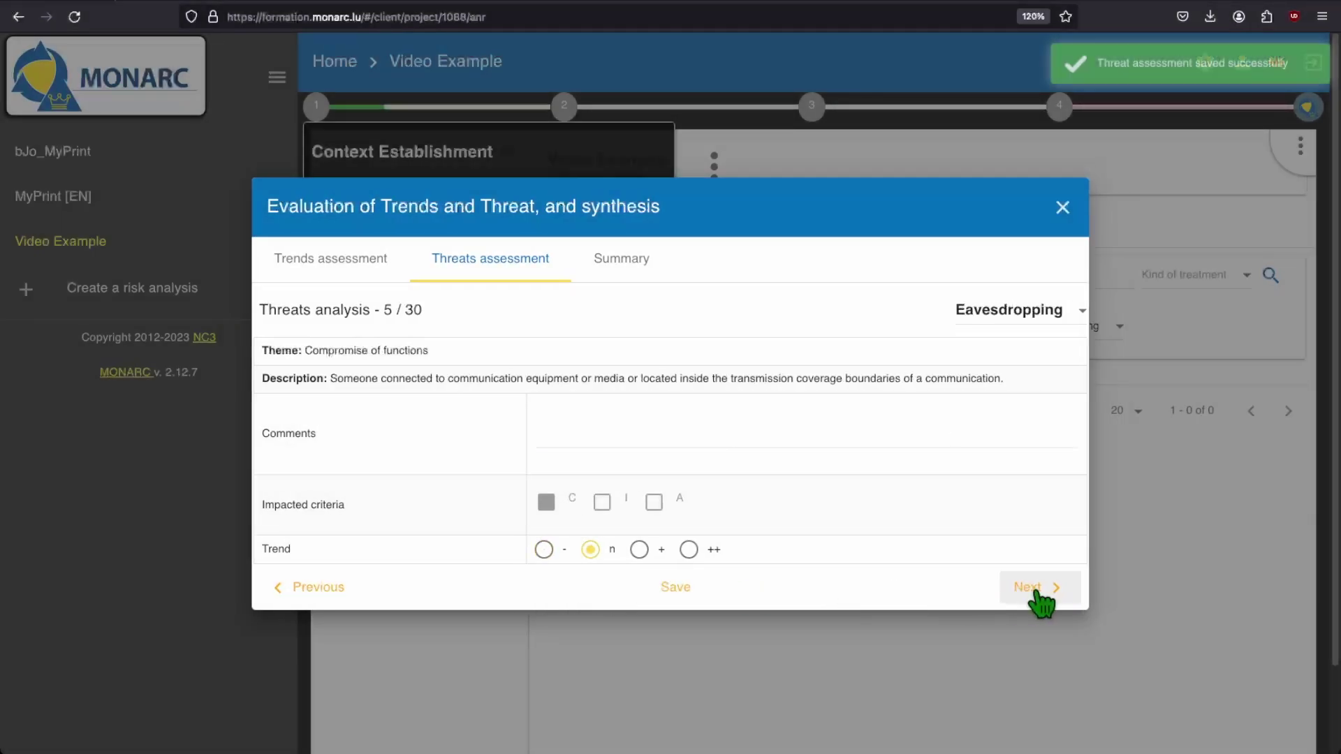
Step: Advance to Corruption of data, comment "No value in the data. They are intended to be public.", and save with the trend set to -
click(1019, 594)
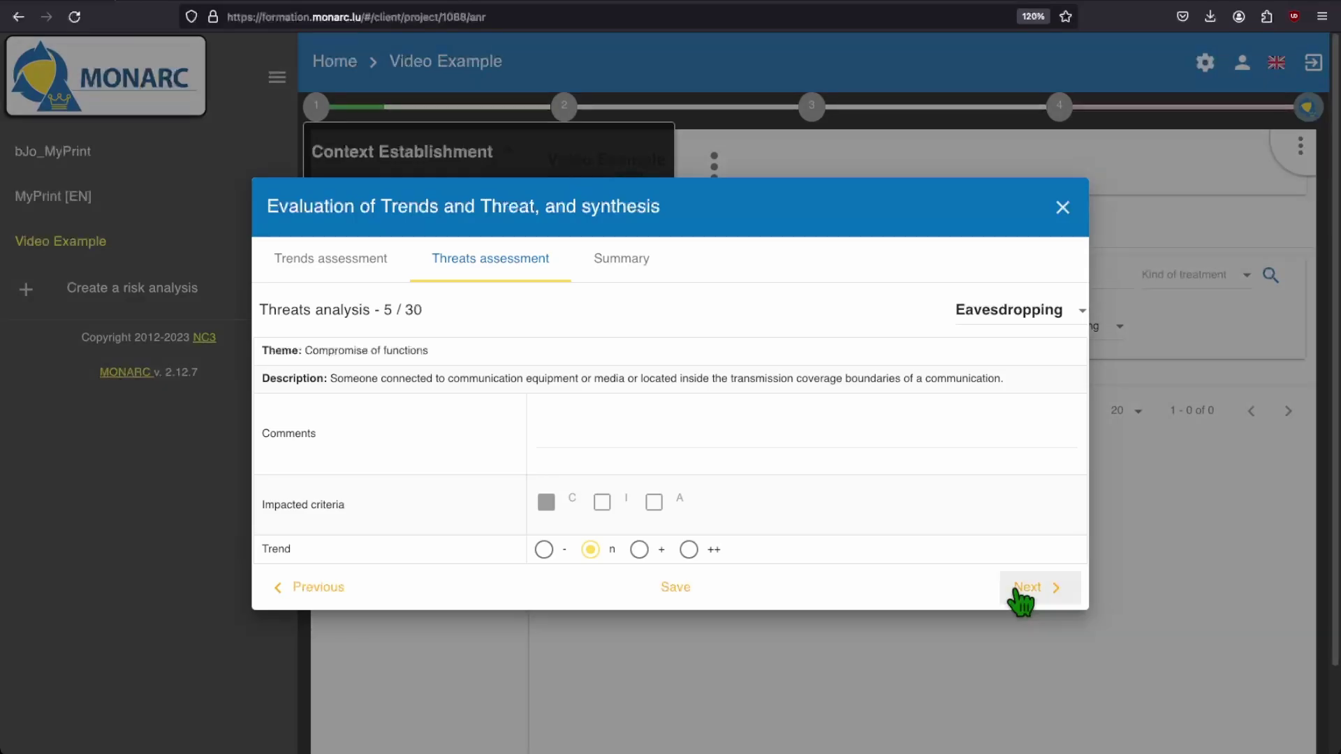
click(1075, 593)
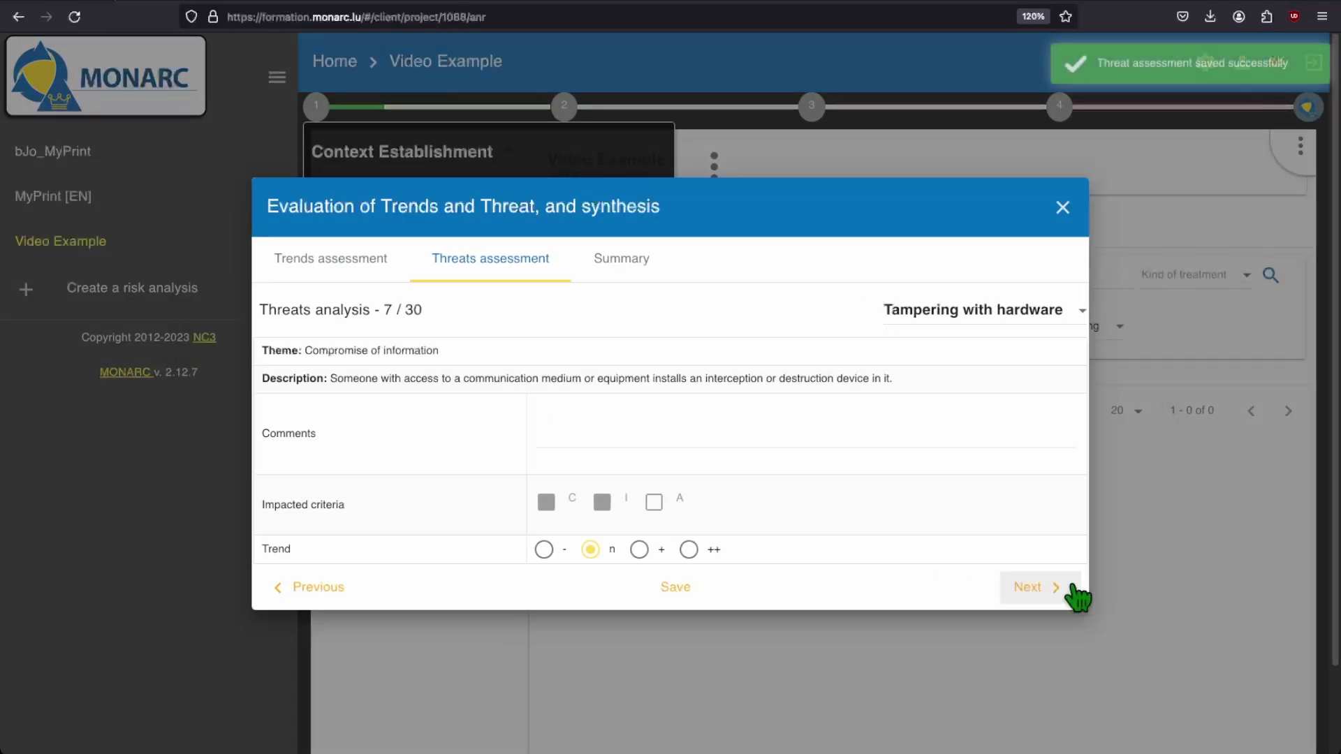
click(1027, 590)
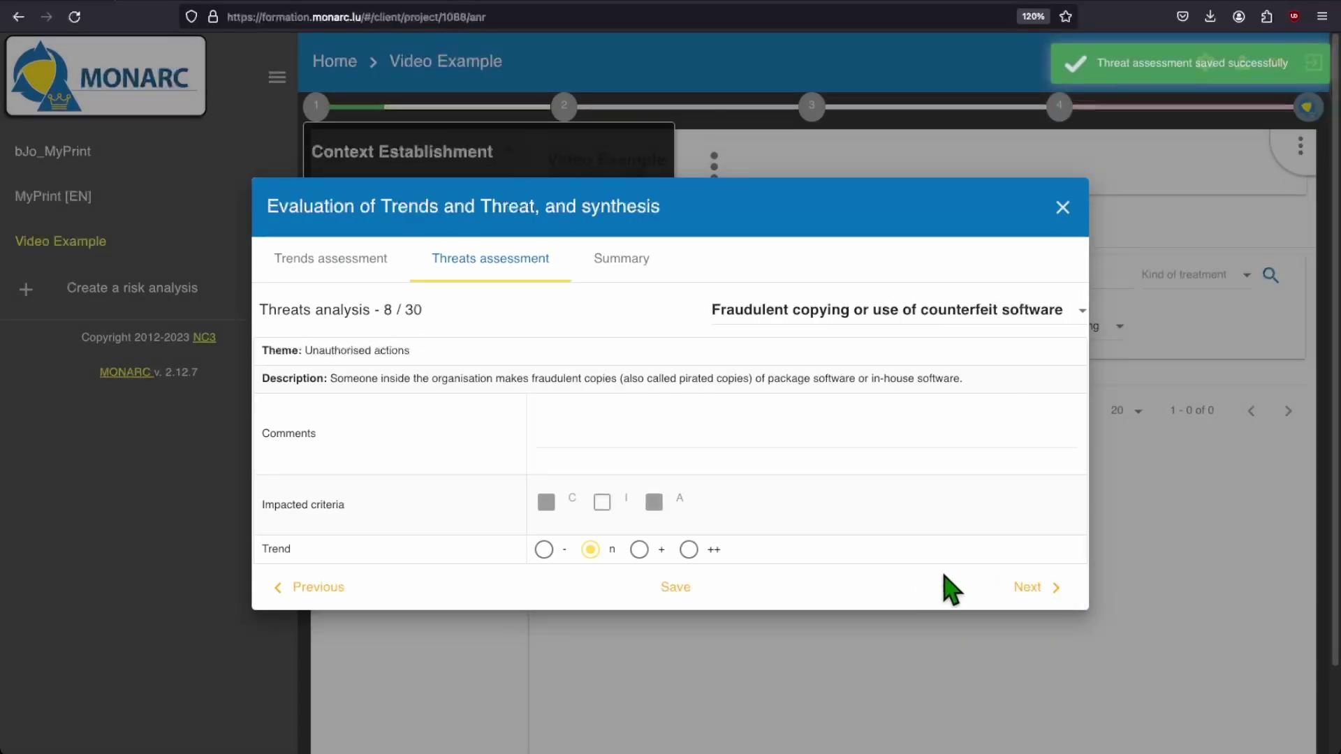
click(1032, 592)
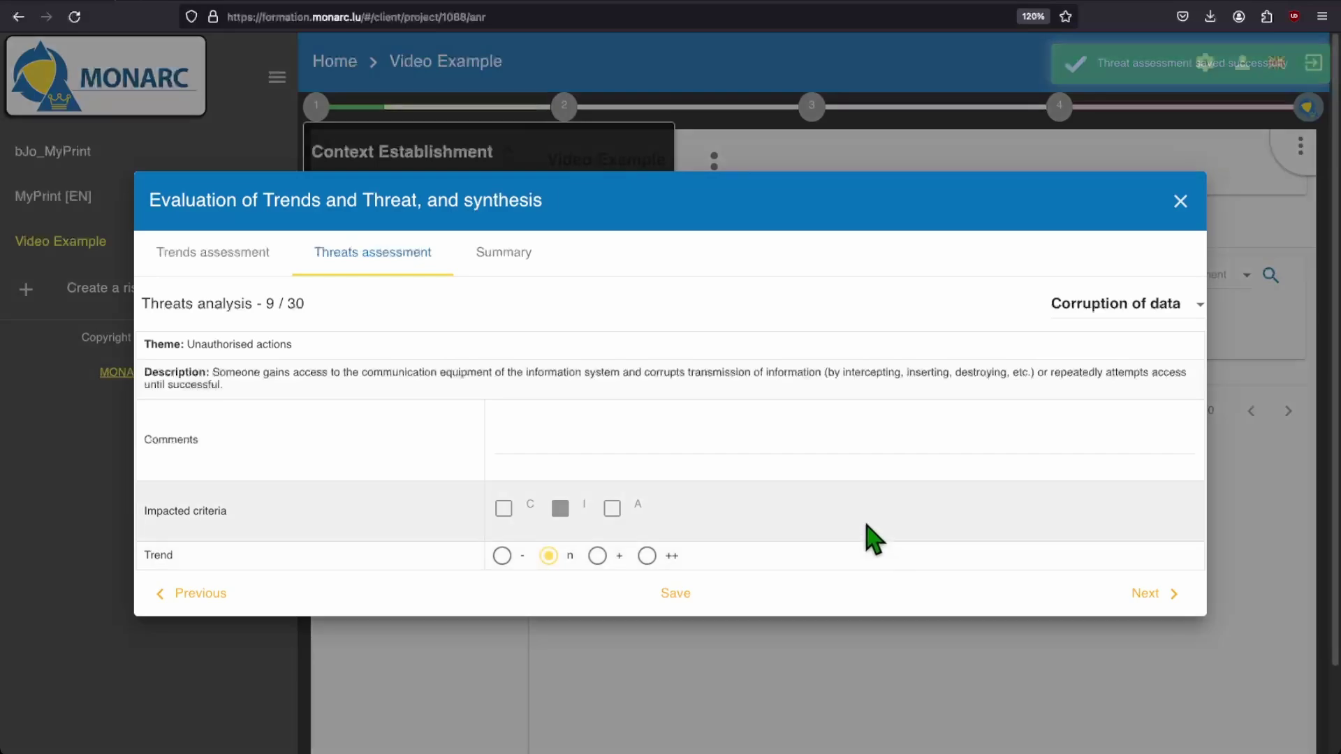
click(735, 436)
text(No value in the data)
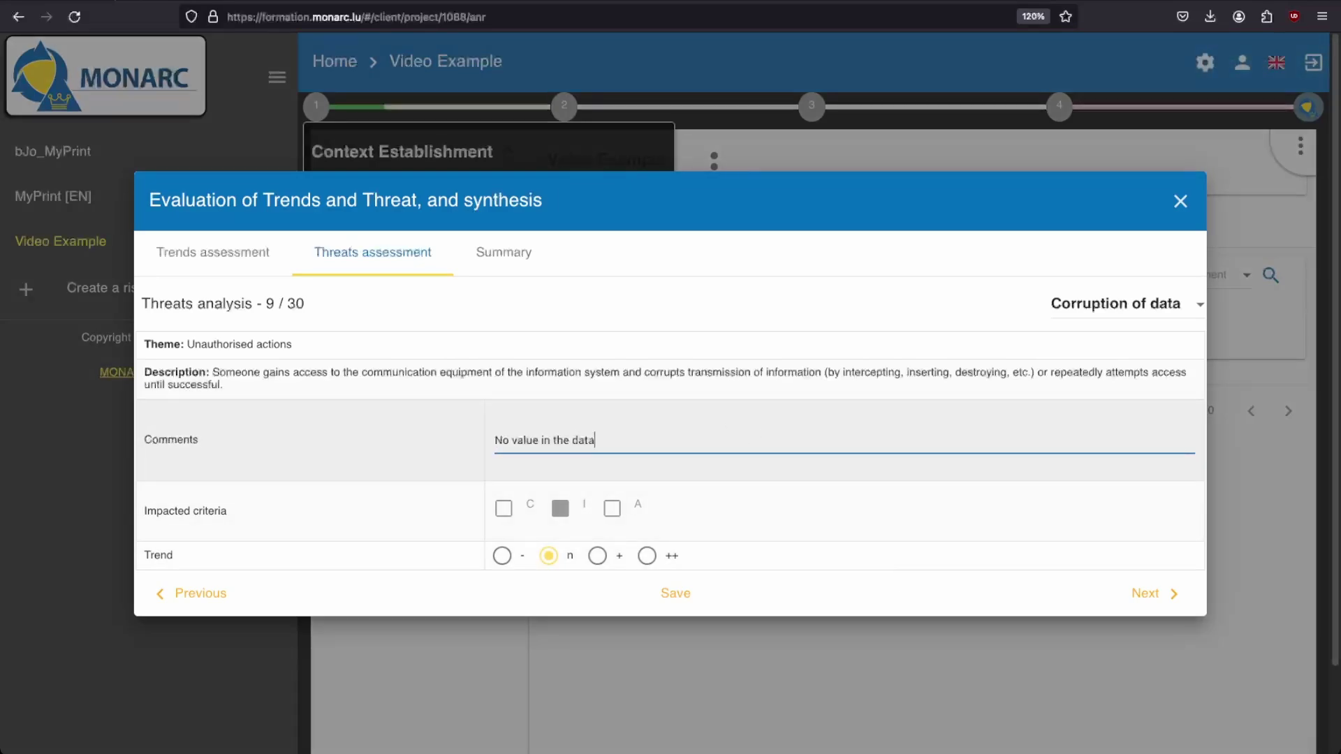
text(. They are intended to be public.)
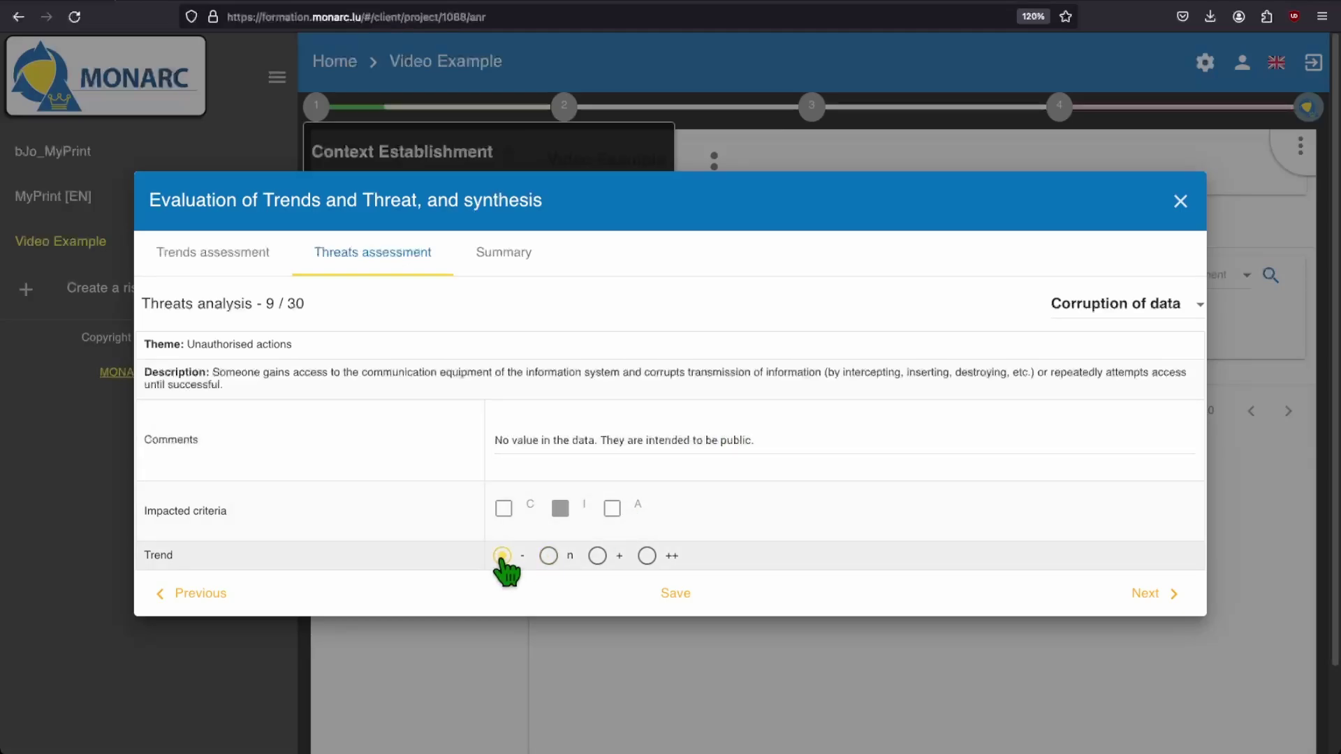
click(1156, 595)
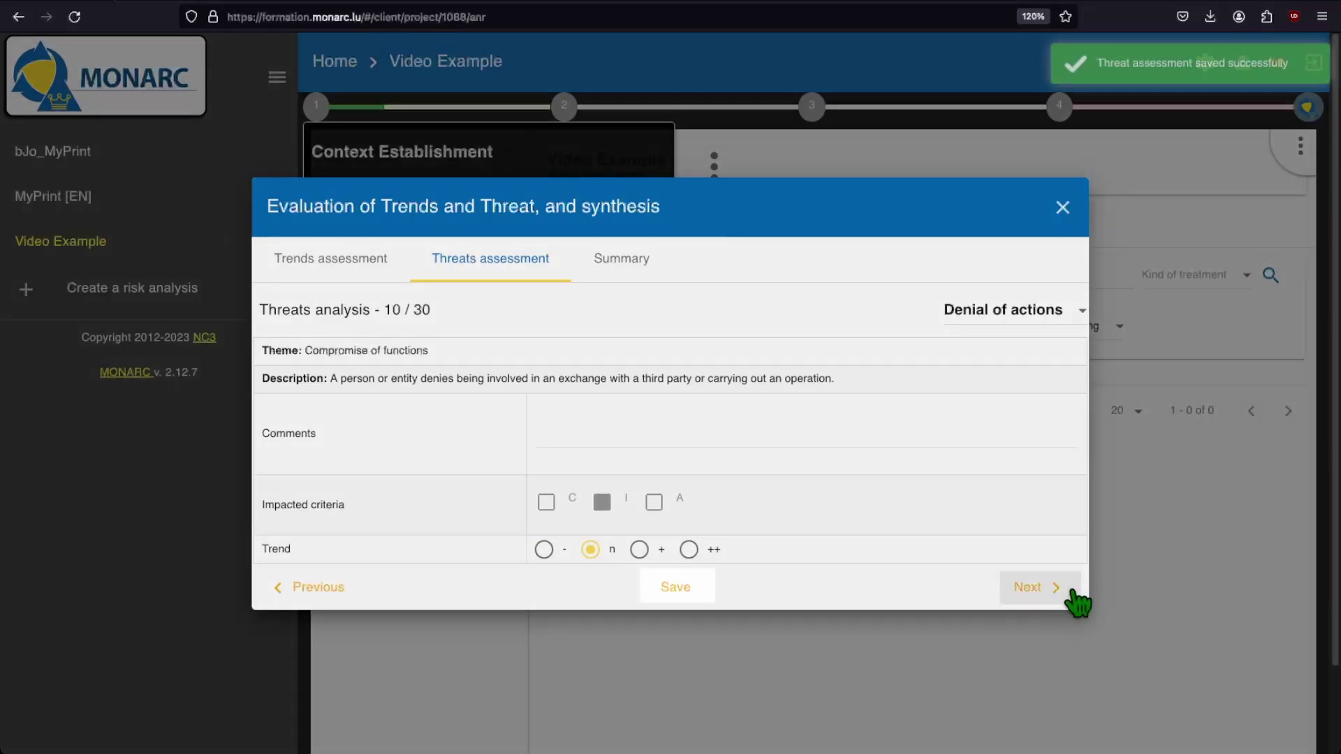
Step: Advance to Interception of compromising interference signals and save the comment "Unlikely in our environment."
click(1056, 593)
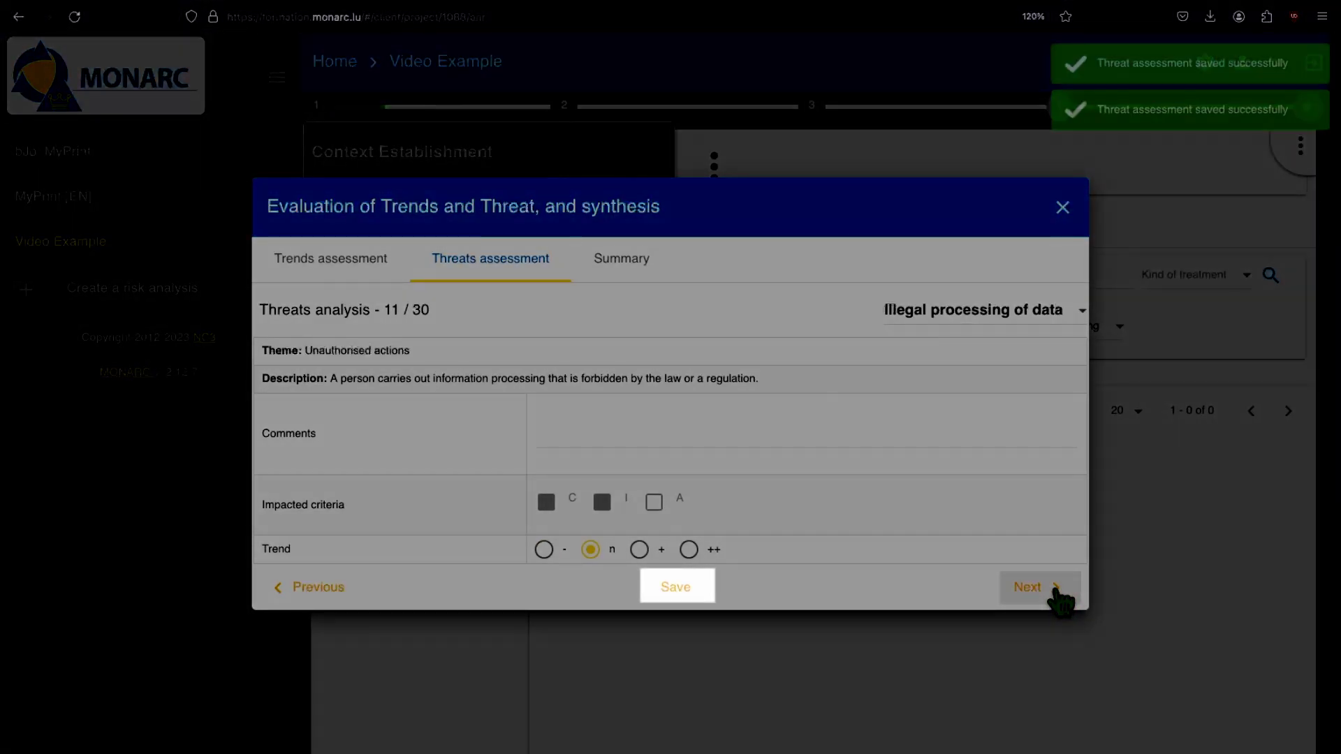
click(1058, 593)
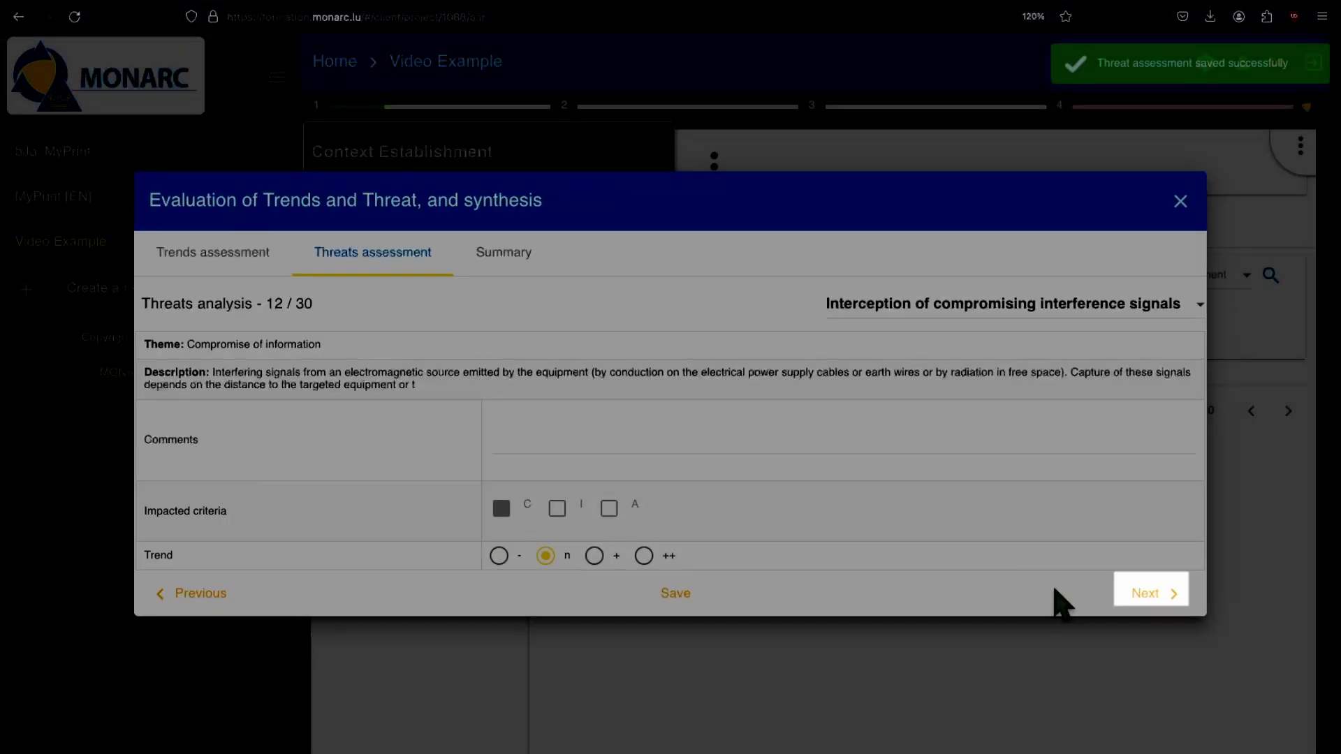
text(Unlikely in our env)
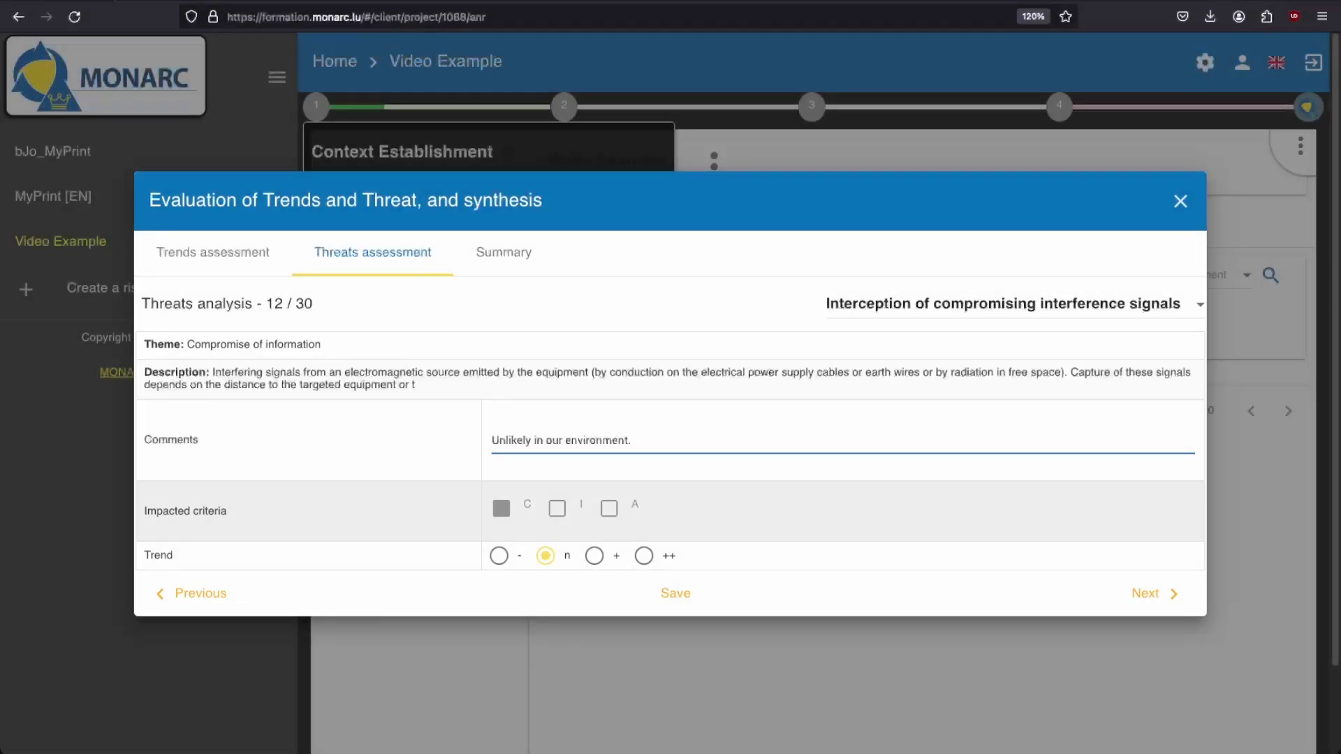
text(ironment.)
click(1149, 595)
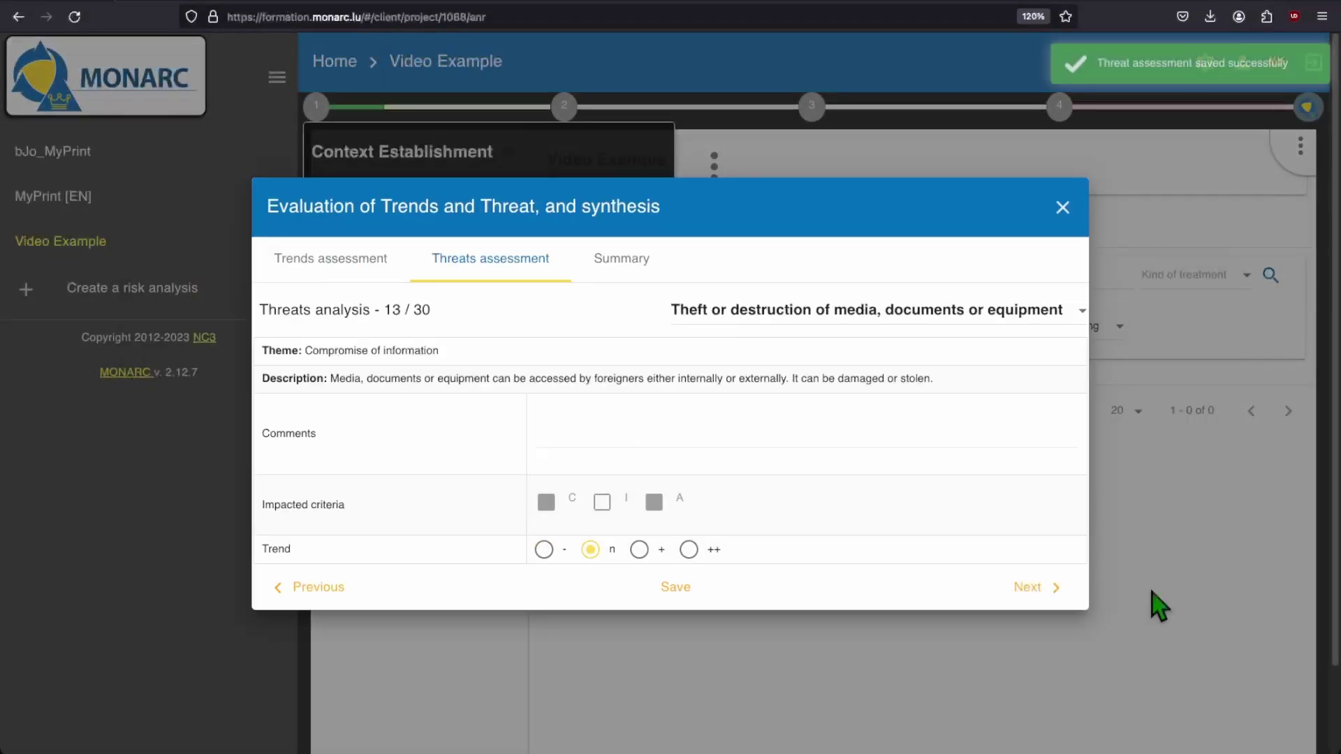
Step: For Theft or destruction of media, documents or equipment, save the comment "No proven cases."
click(841, 447)
text(No proven cas)
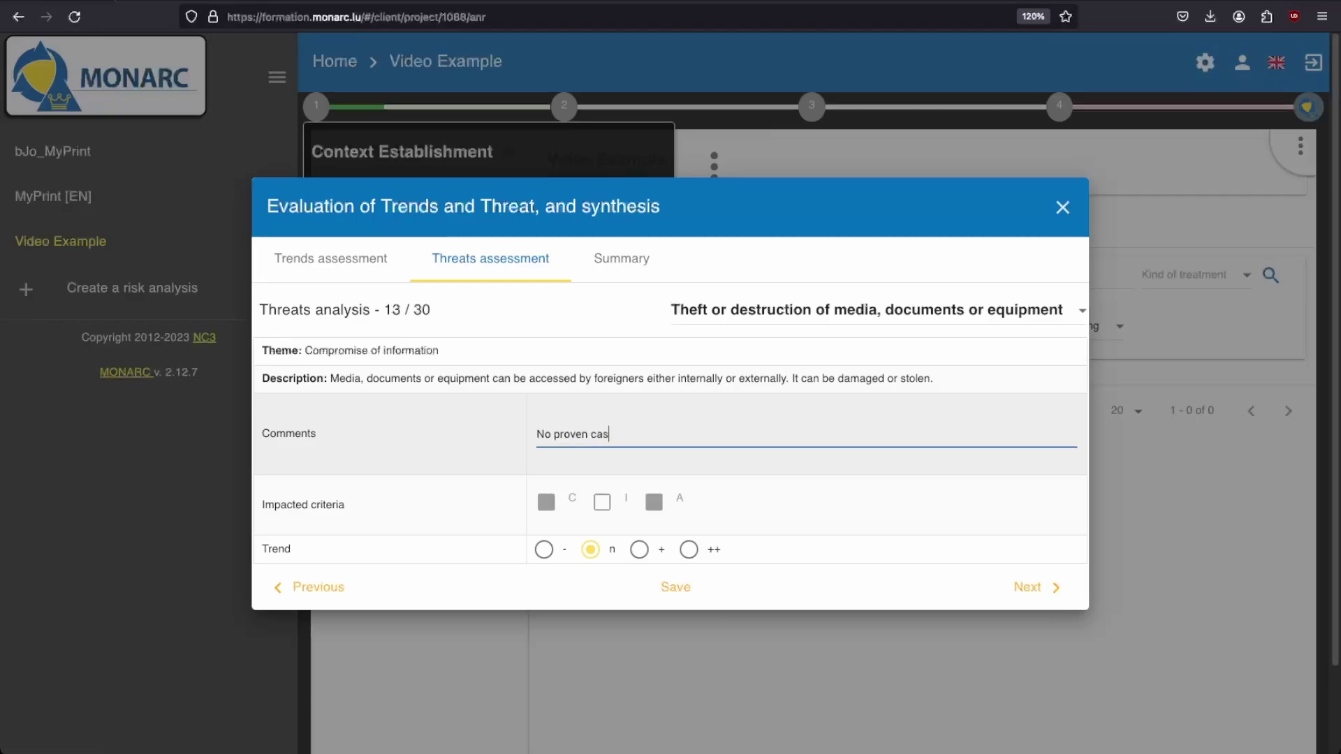
text(es.)
click(1023, 587)
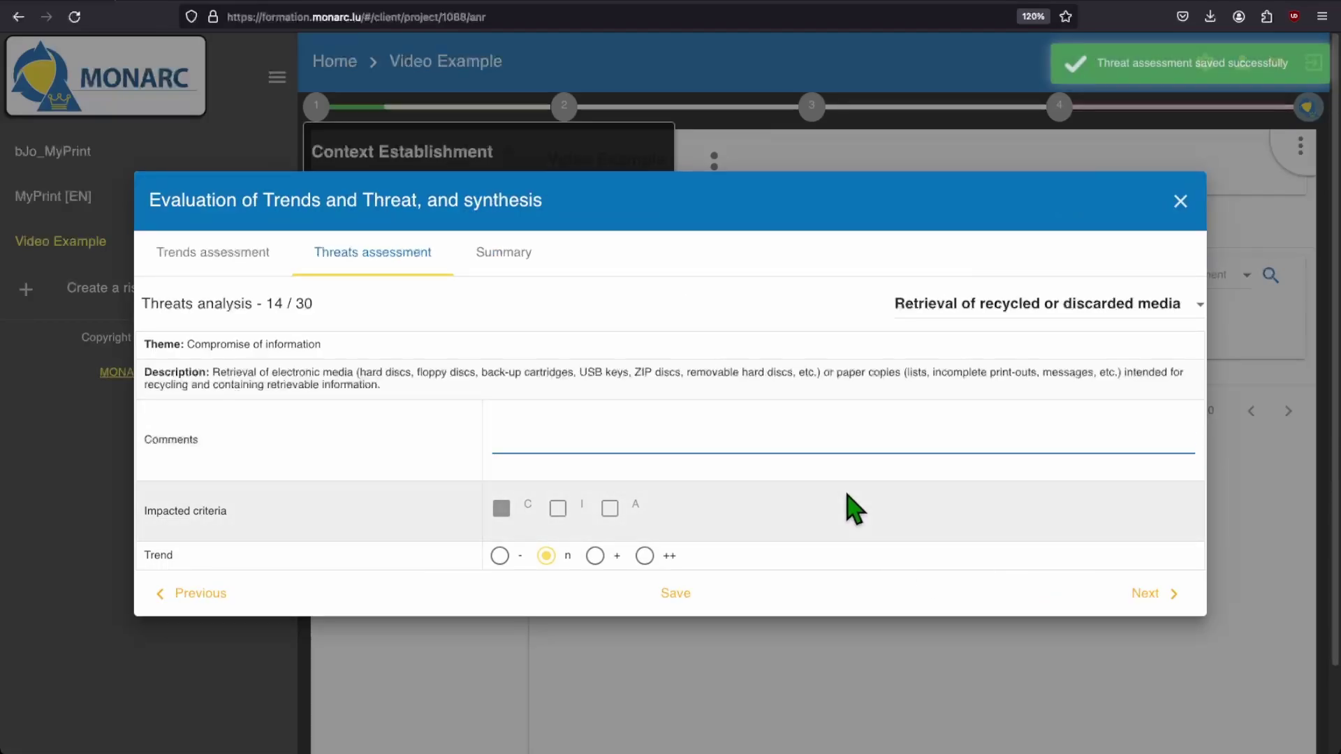
Step: For Retrieval of recycled or discarded media, comment "Large mass of paper to be disposed of." and save with the trend set to ++
text(large mass of paper to be d)
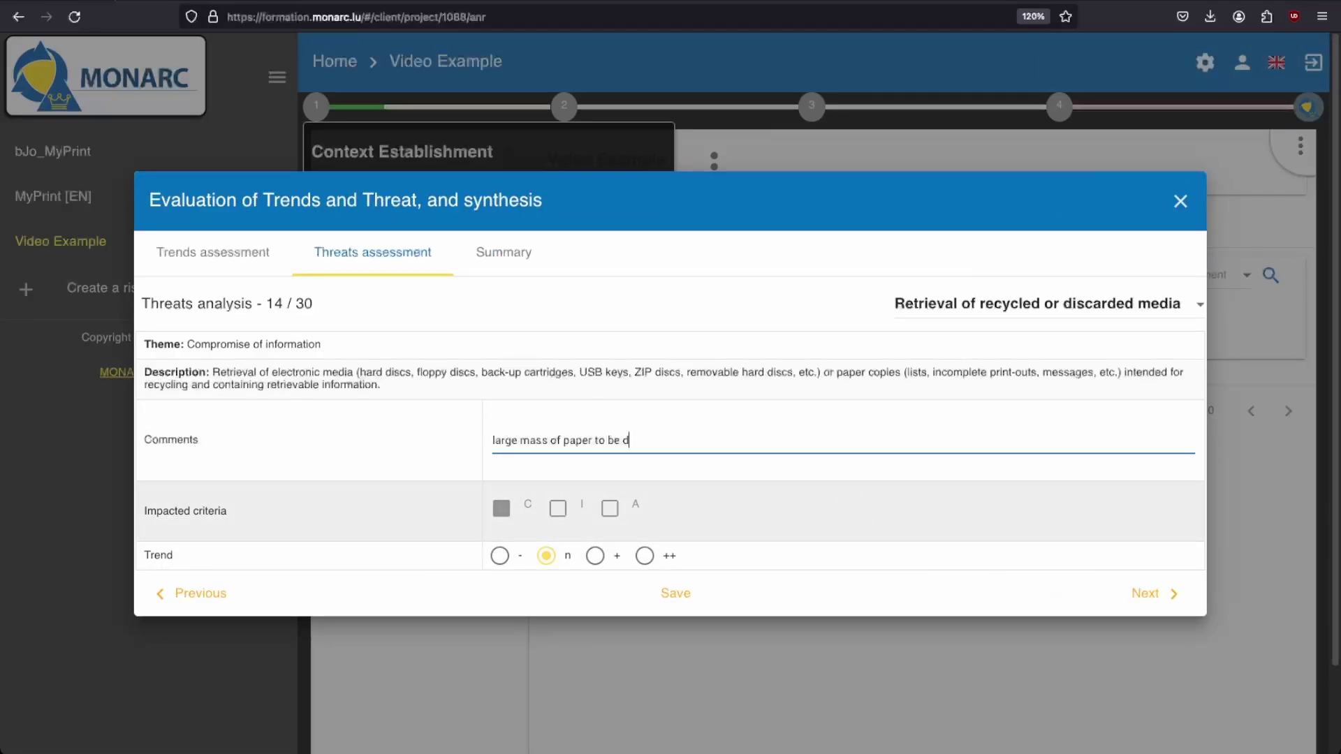
text(isposed of.)
click(644, 556)
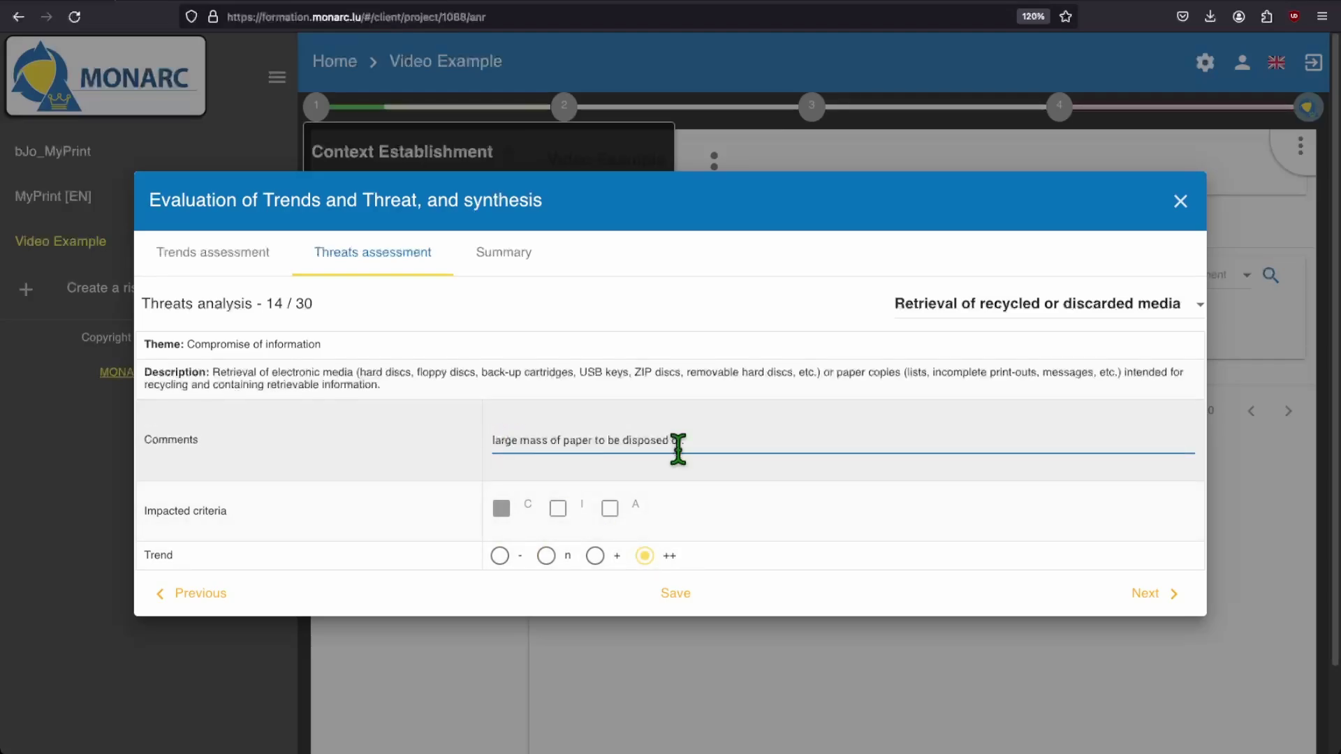
click(496, 440)
key(BackSpace)
text(L)
click(1145, 594)
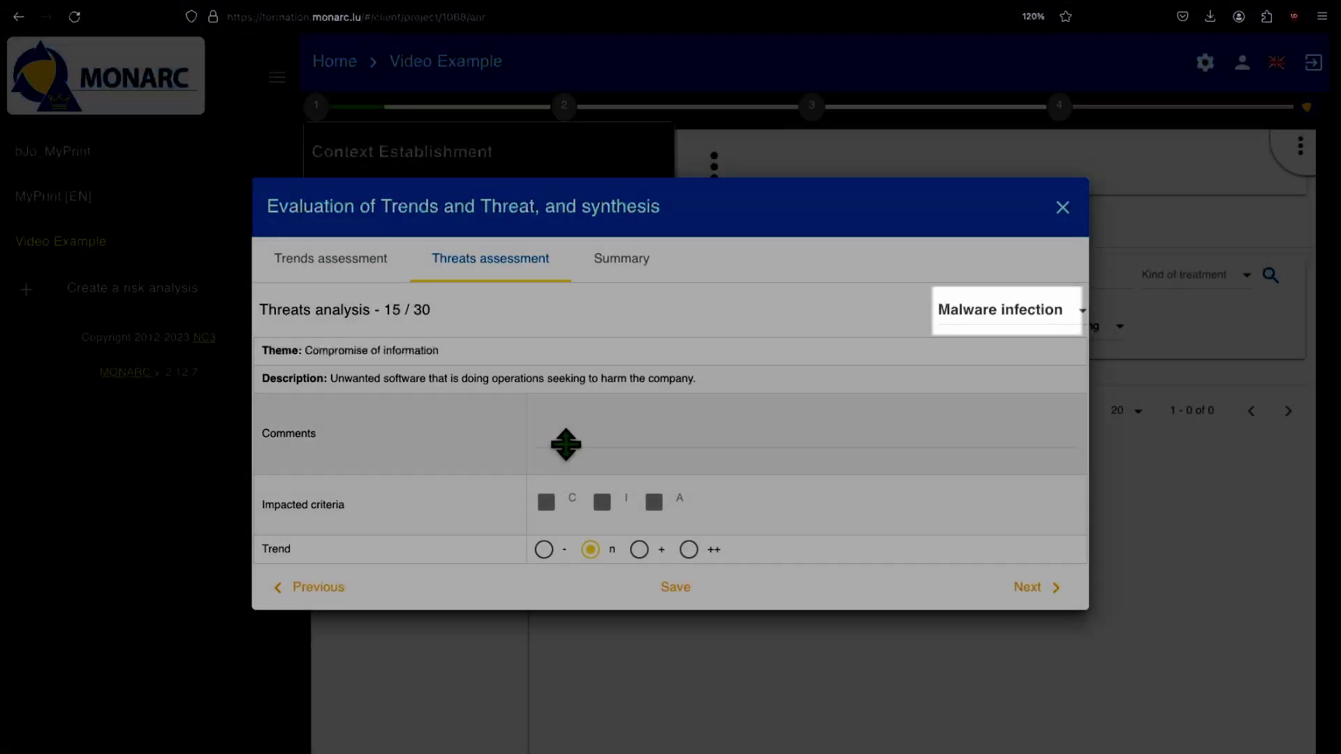
Step: For Malware infection, comment "Already there are cases of "Ransomware" on the workstations of operator who receive the files to be printed by email."
click(563, 440)
text(Already there are cases of "Ransomware)
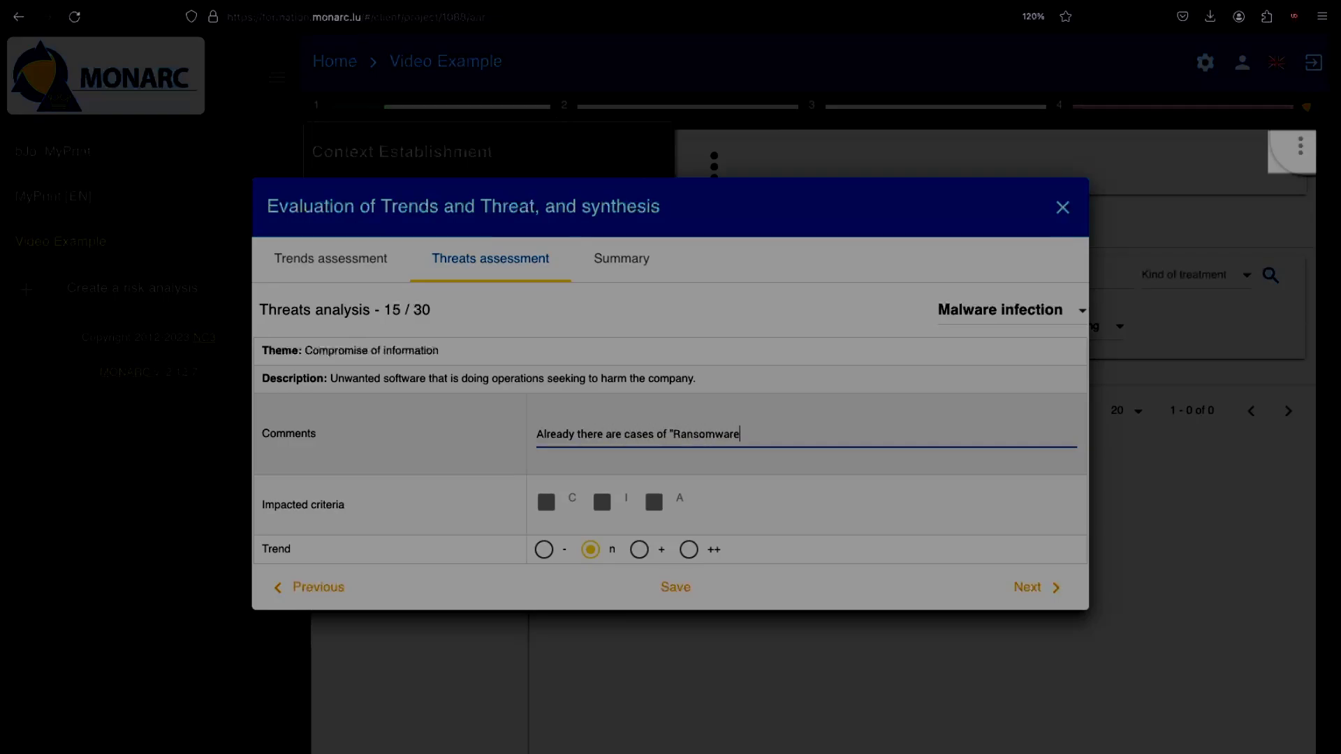
text(" on the workstations of operator)
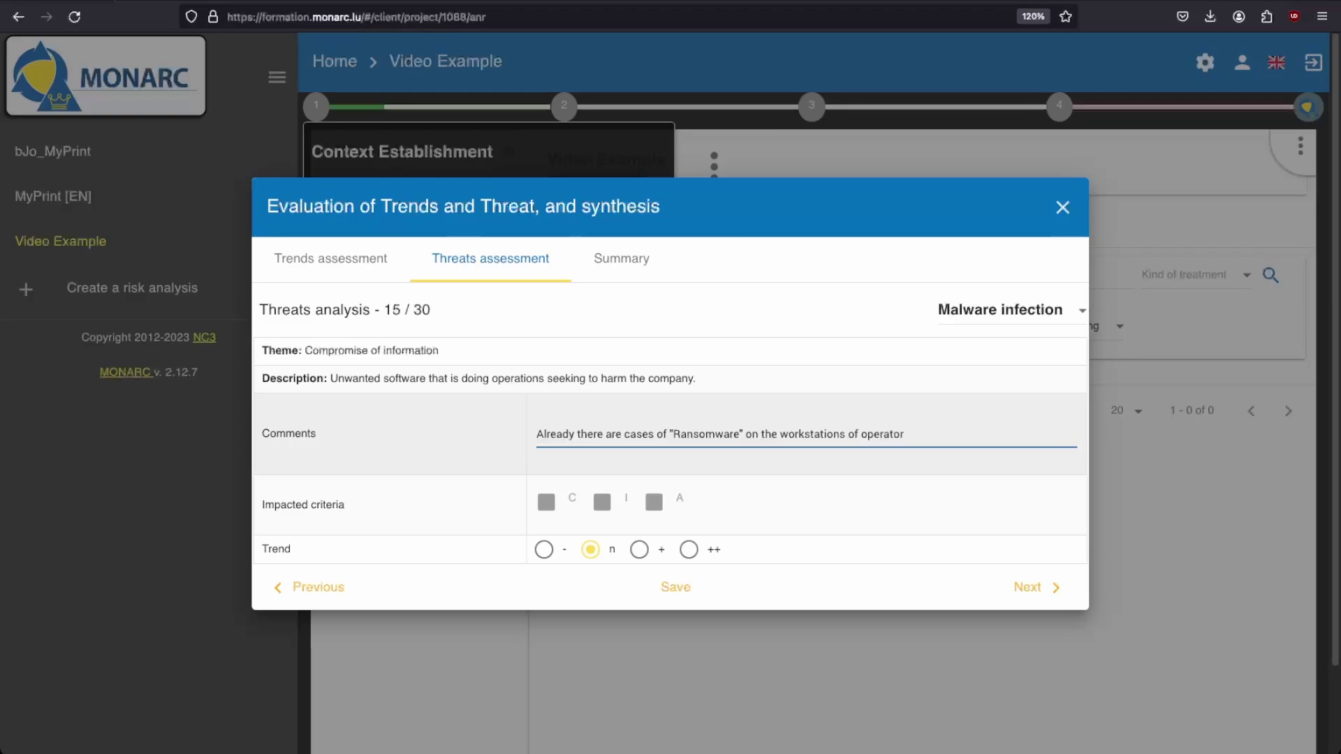
text( who receive the files to be printed by email.)
Step: Add a second comment line, "Also, at the level of the accounting department (false invoices)", and save the Malware infection assessment
key(Return)
text(Also, )
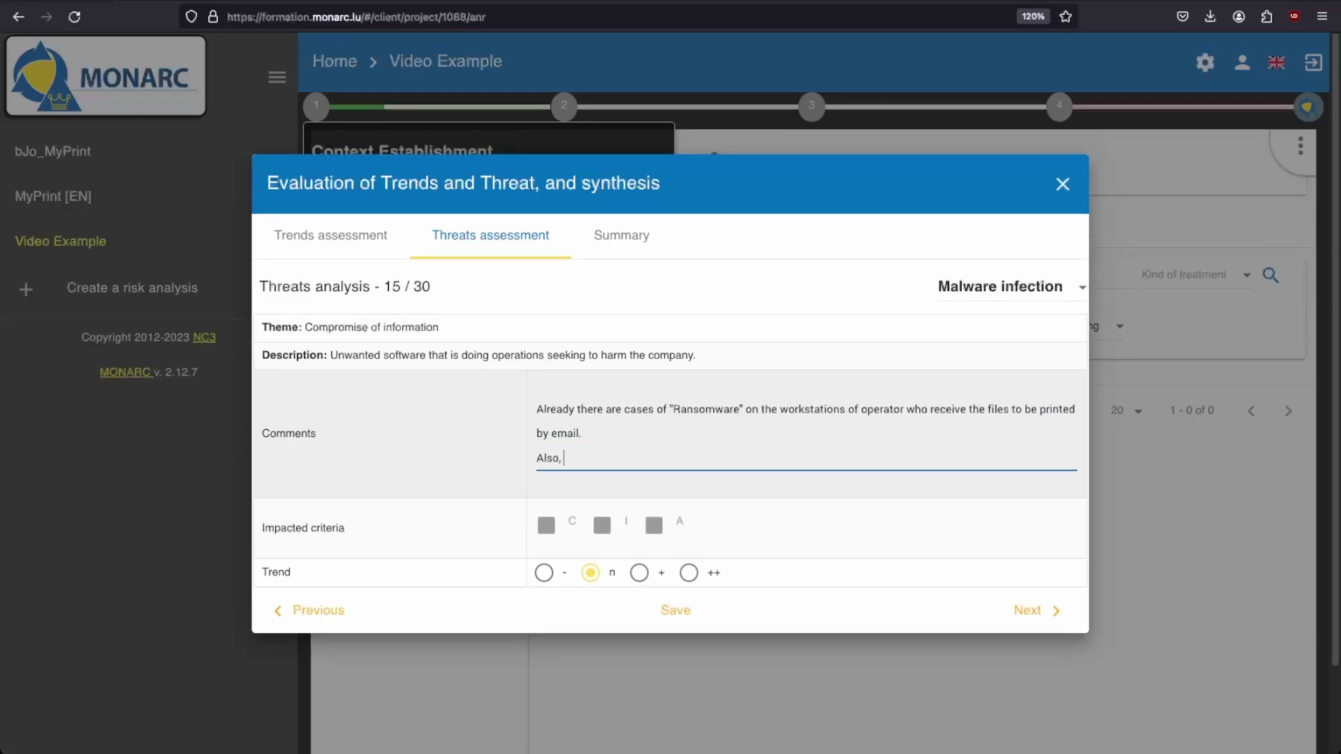
text(at the level of the accounting department (fals)
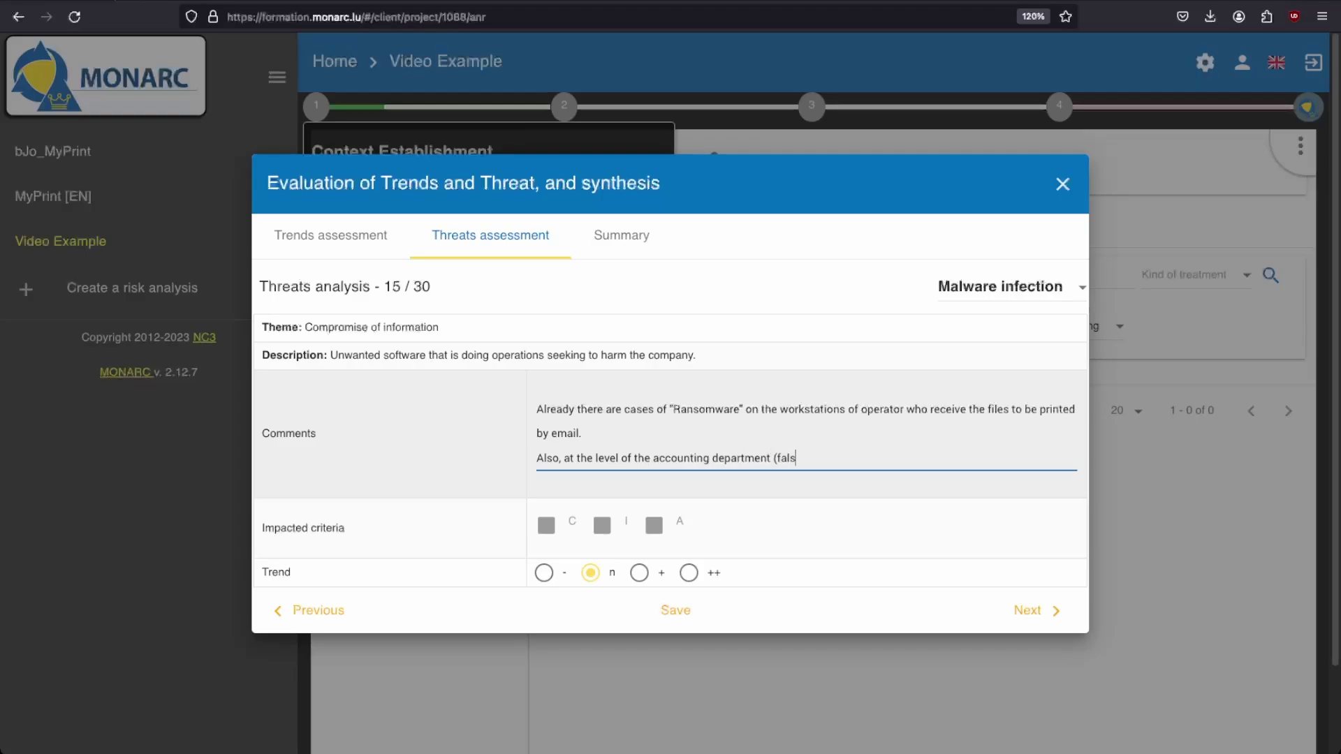
text(e invoices)
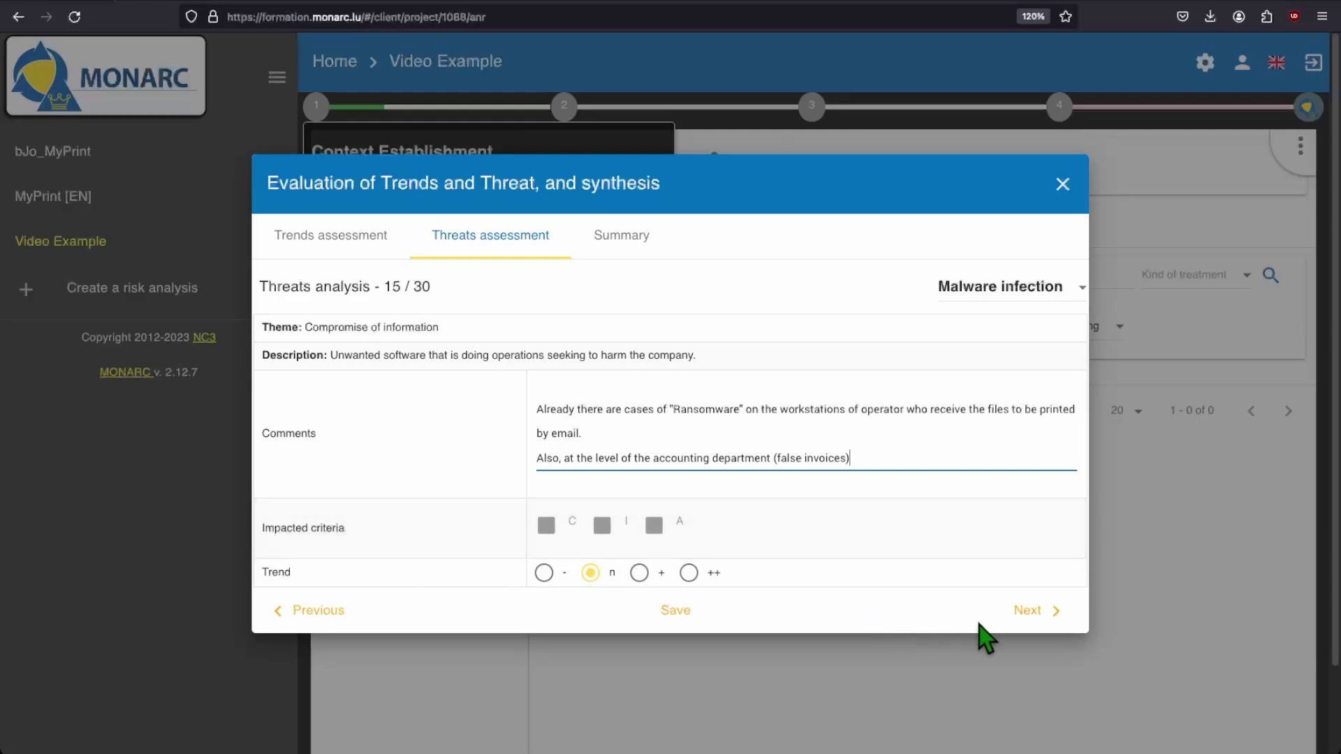
click(1031, 612)
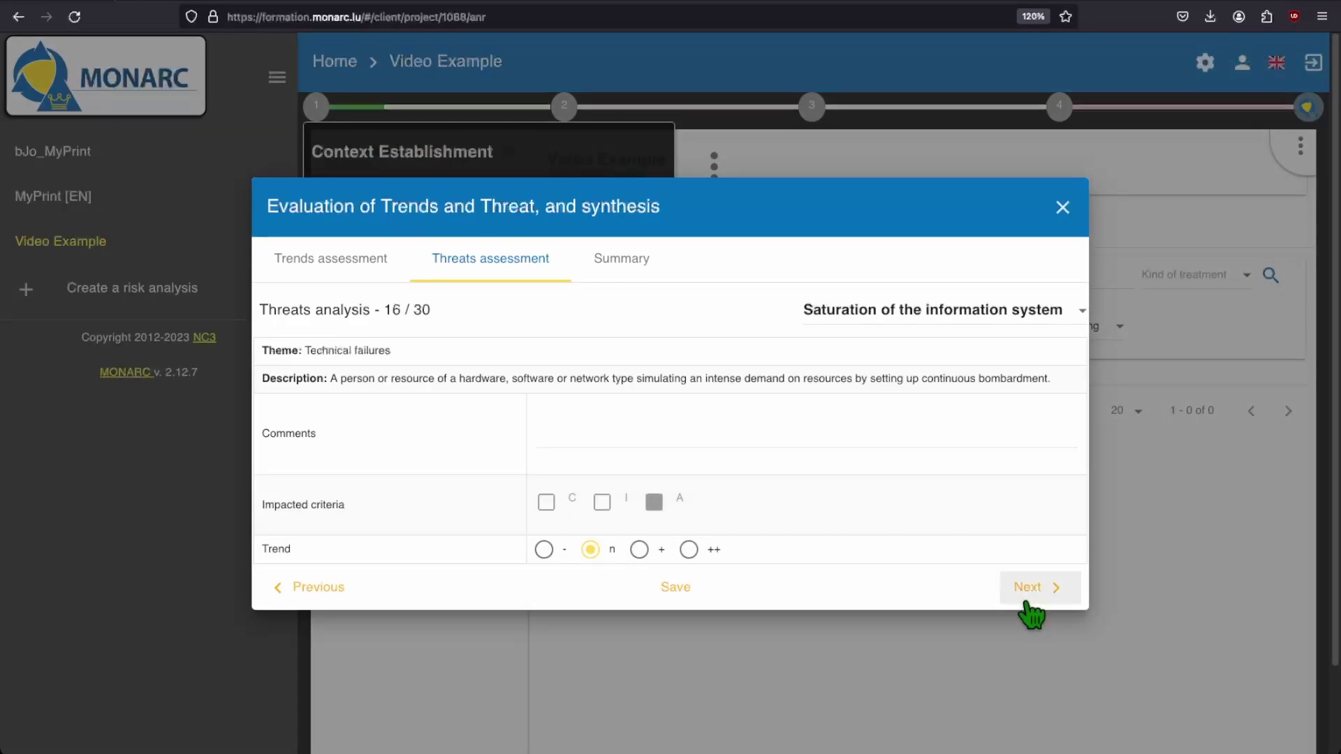
Step: Skip ahead to Disclosure and save the comment "Not at present, but will have to be taken into consideration in the future."
click(1028, 611)
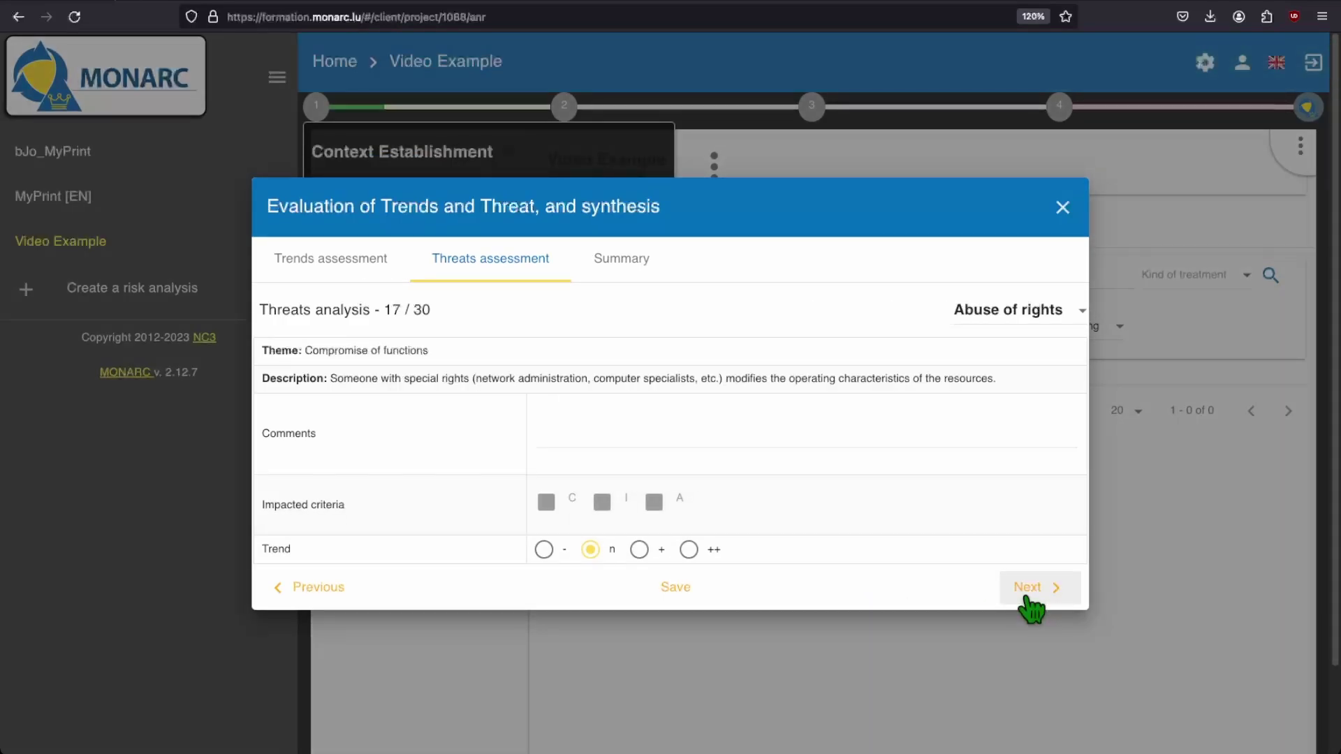
click(1030, 611)
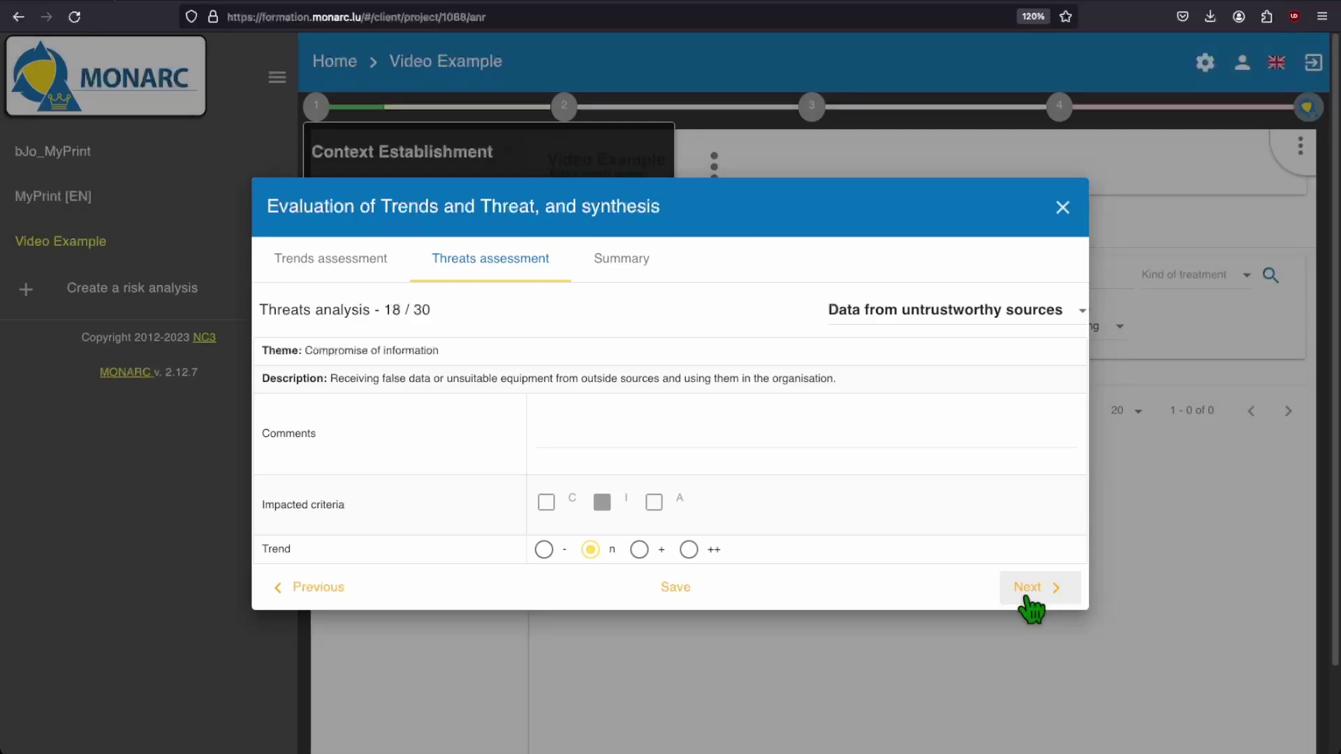
click(1027, 609)
click(724, 428)
text(Not ar )
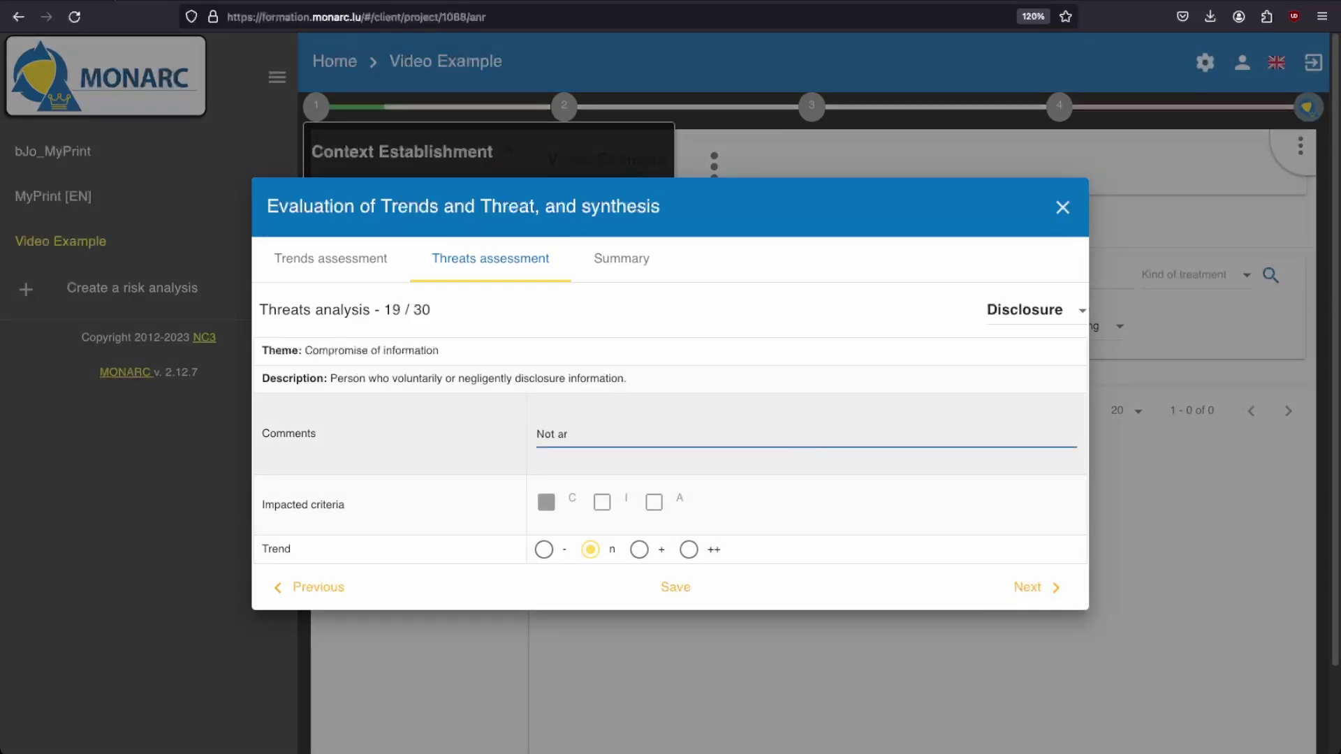
text(present, but will have to be taken into)
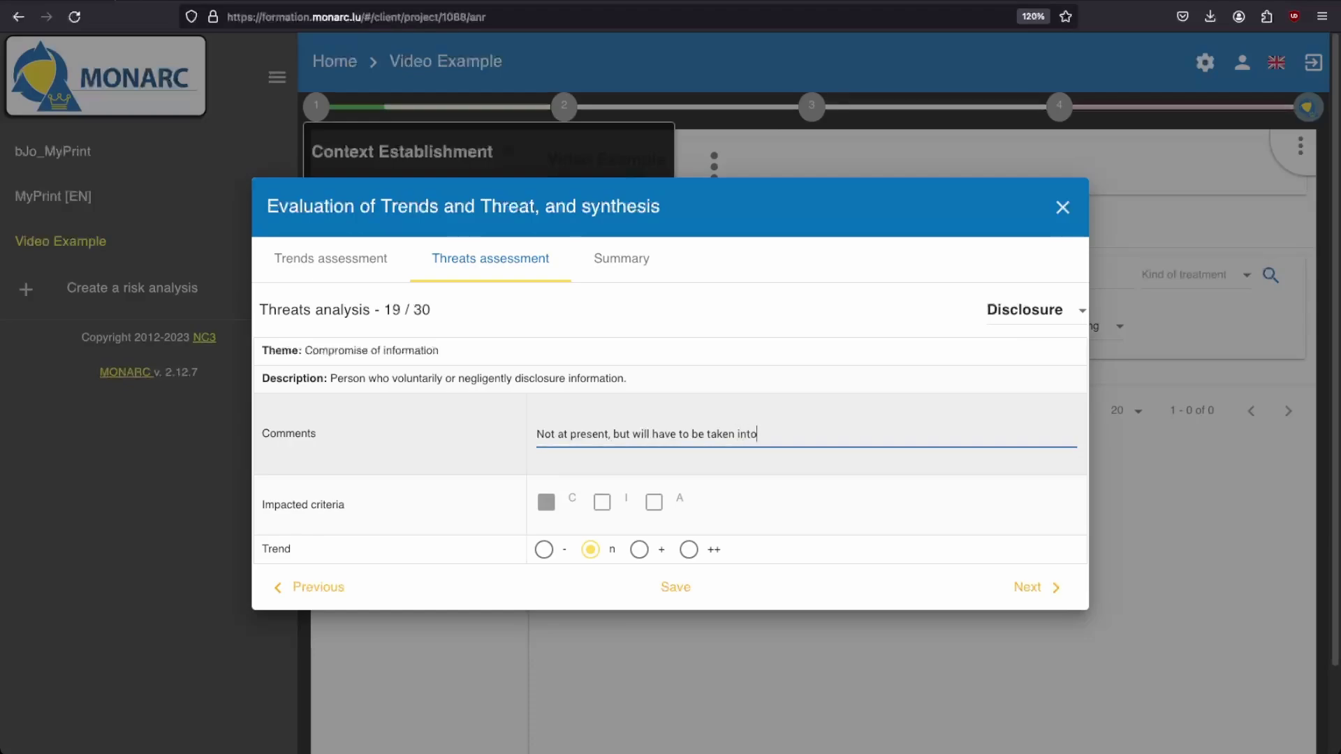
text( consideration in the future.)
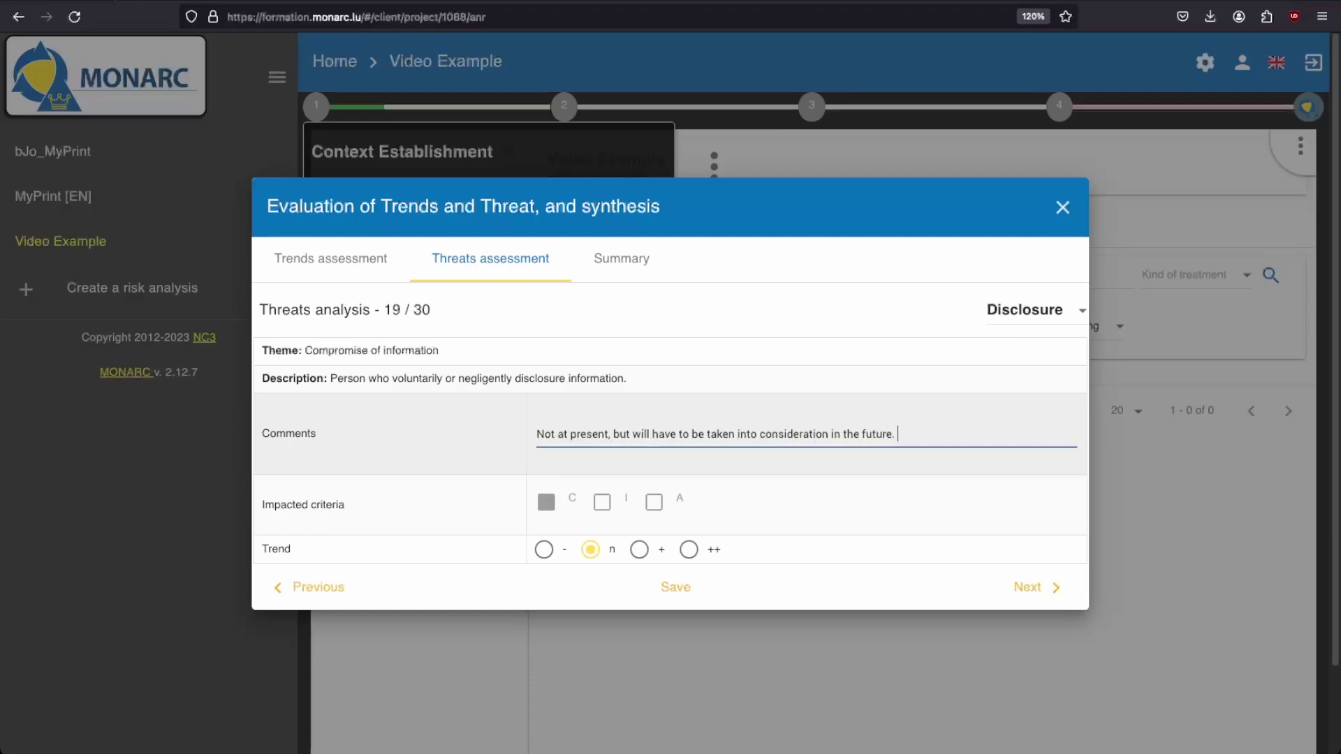
click(1025, 589)
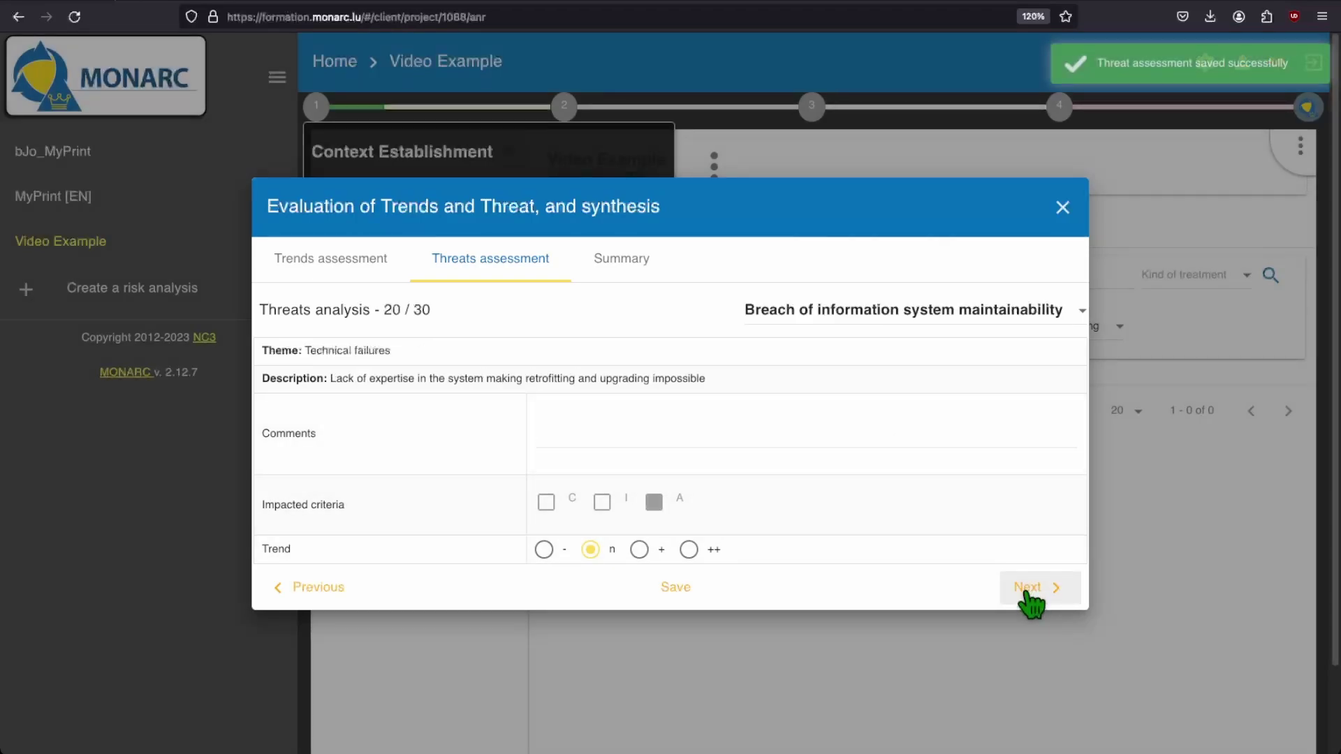
Step: Advance to Breach of personnel availability, comment "The computer scientist is an SPOF.", and save with the trend set to ++
click(1027, 590)
text(The)
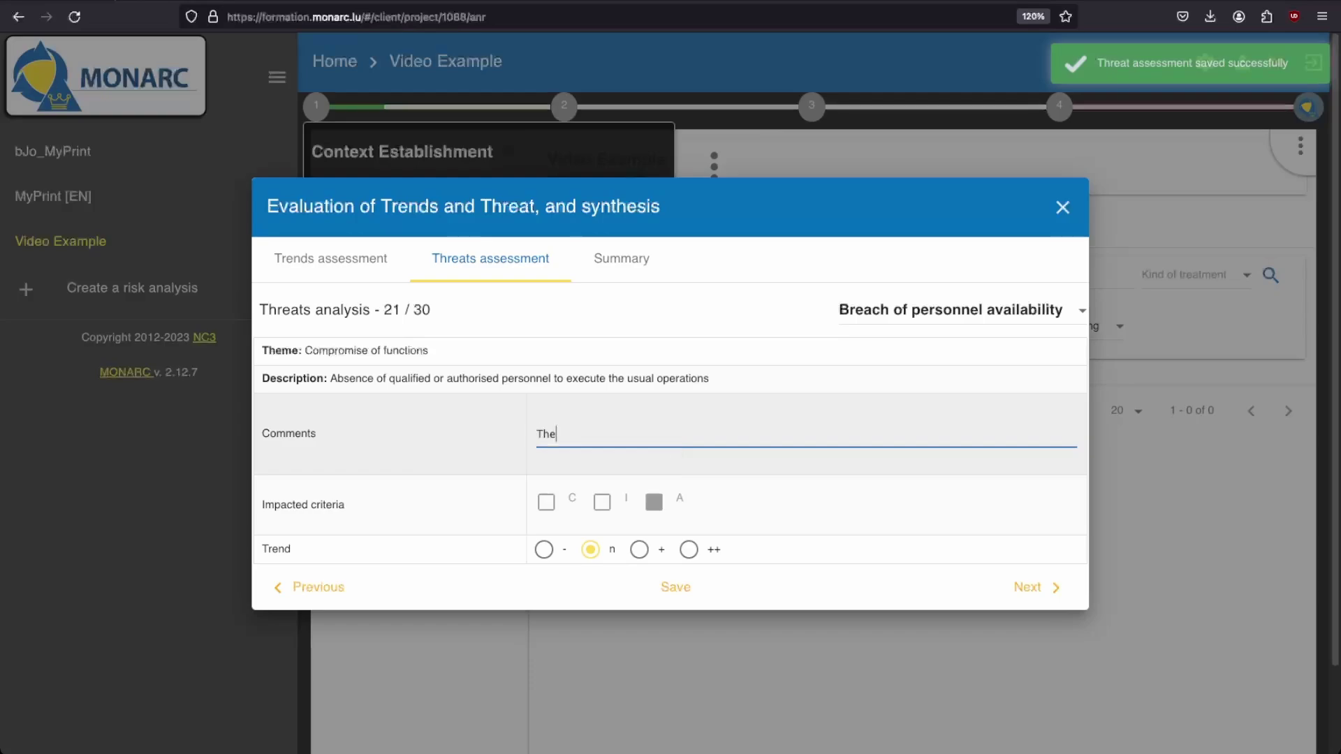
text( computer scientist is an SPOF)
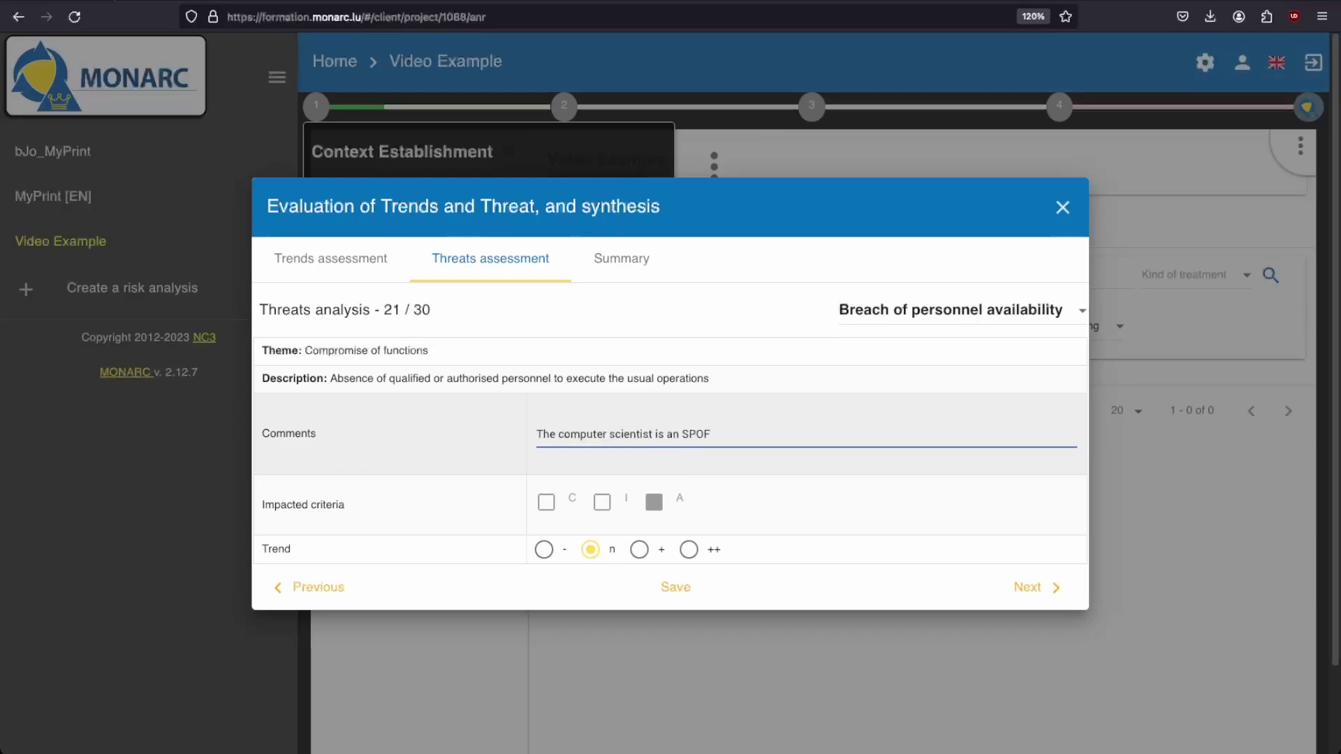
click(689, 550)
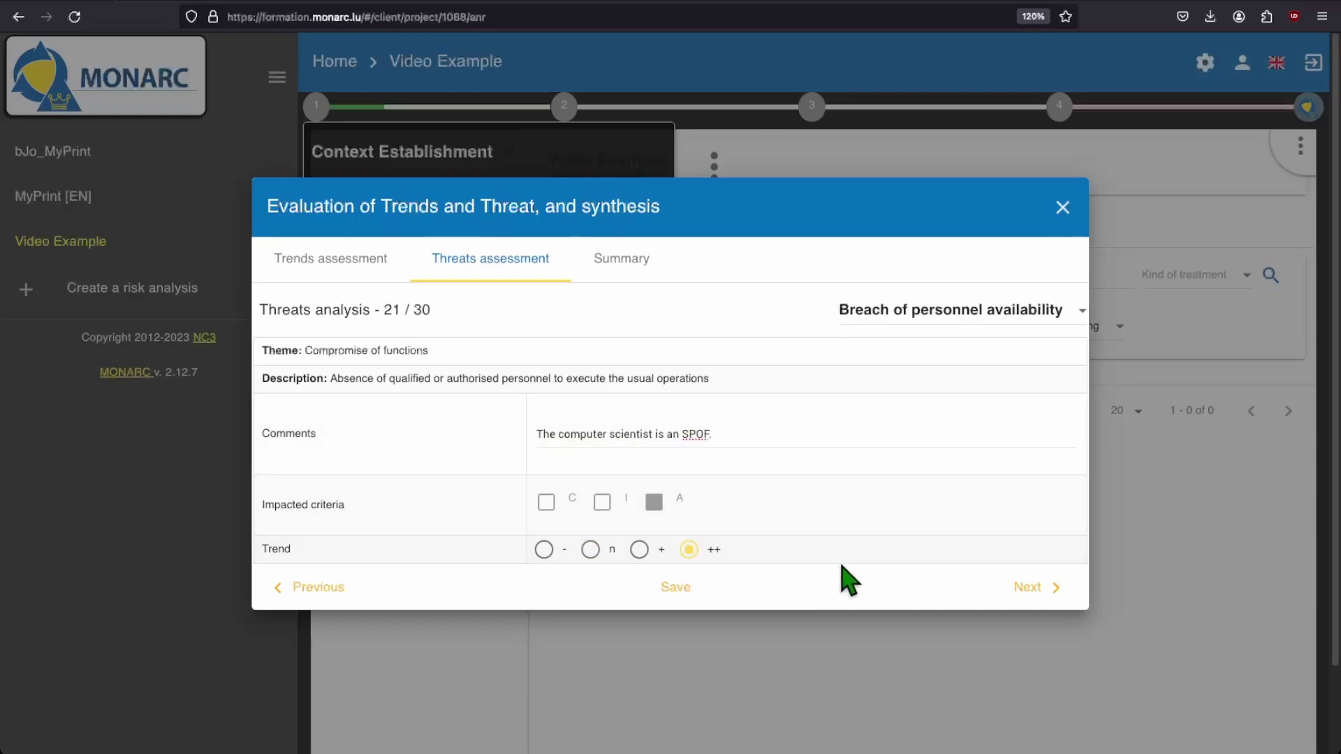
click(1017, 594)
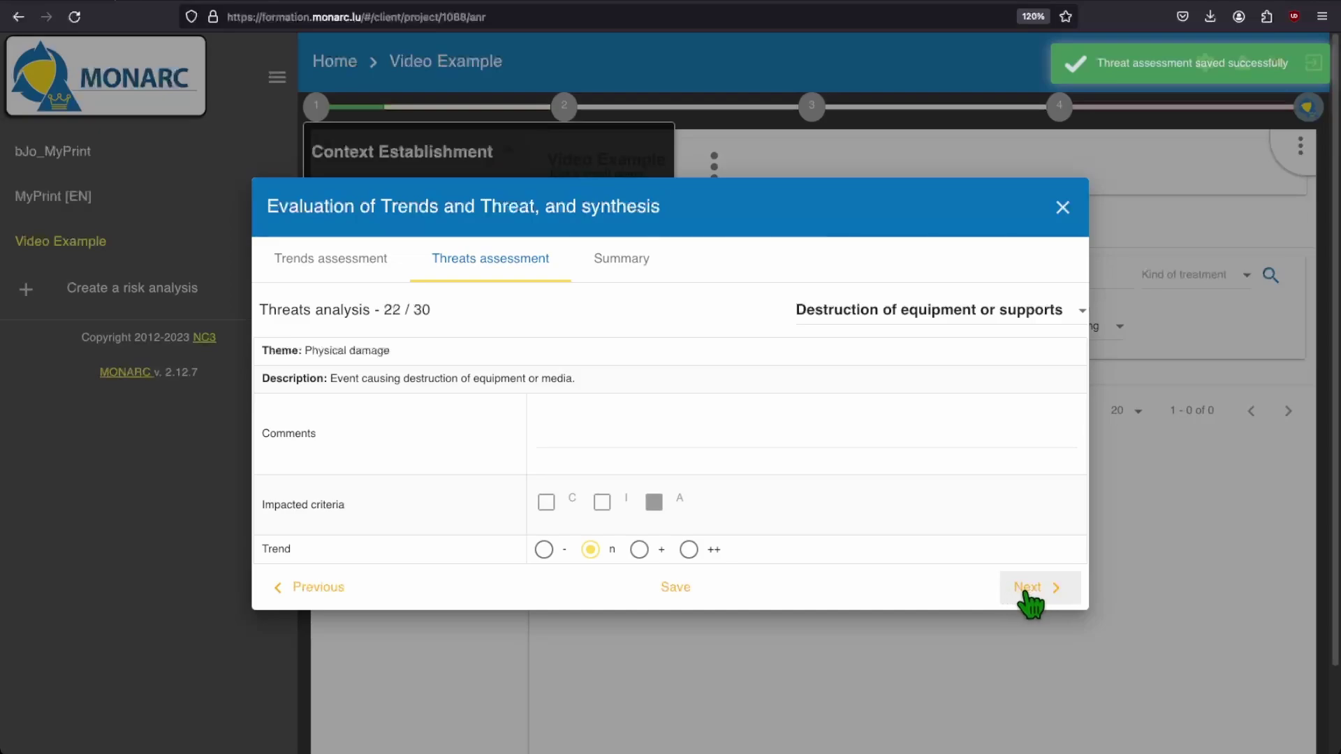
Step: Skip ahead to Pollution, comment "A lot of dust in the printing atelier due to paper.", and save with the trend set to ++
click(1025, 597)
click(1026, 595)
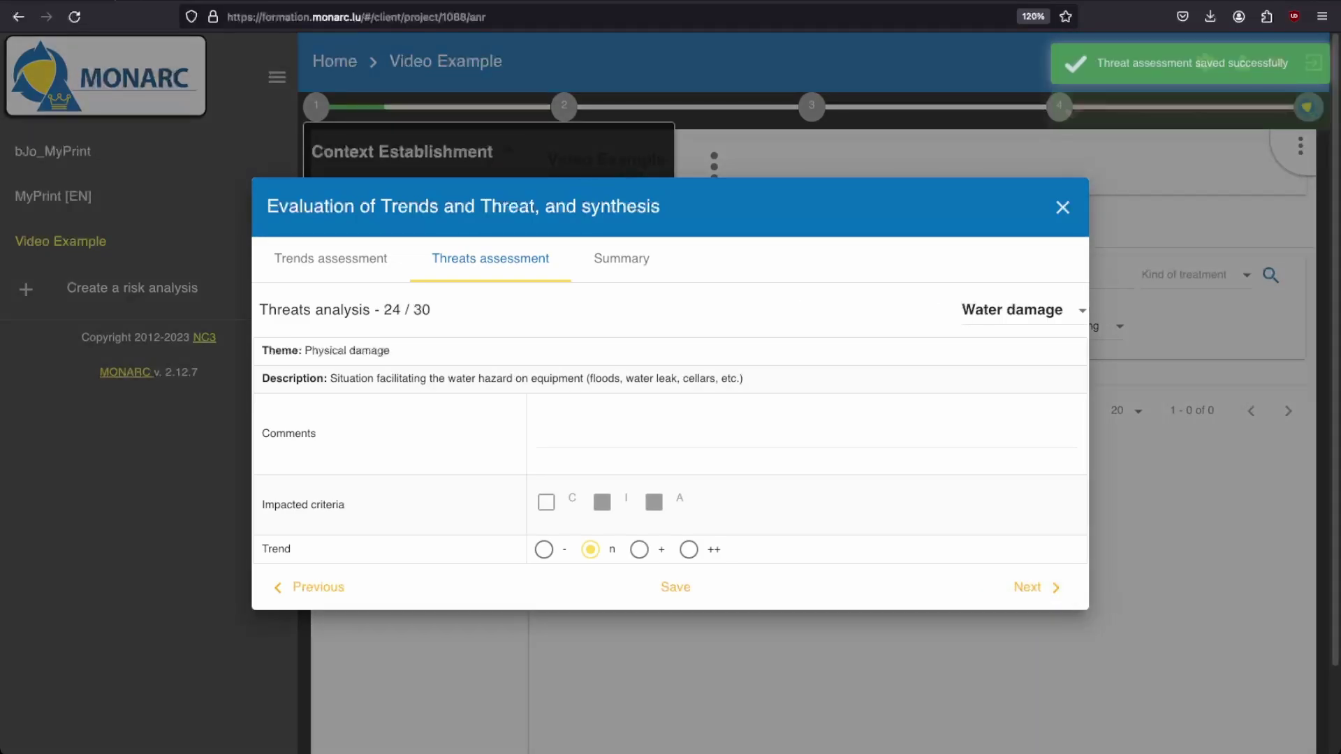
click(1021, 594)
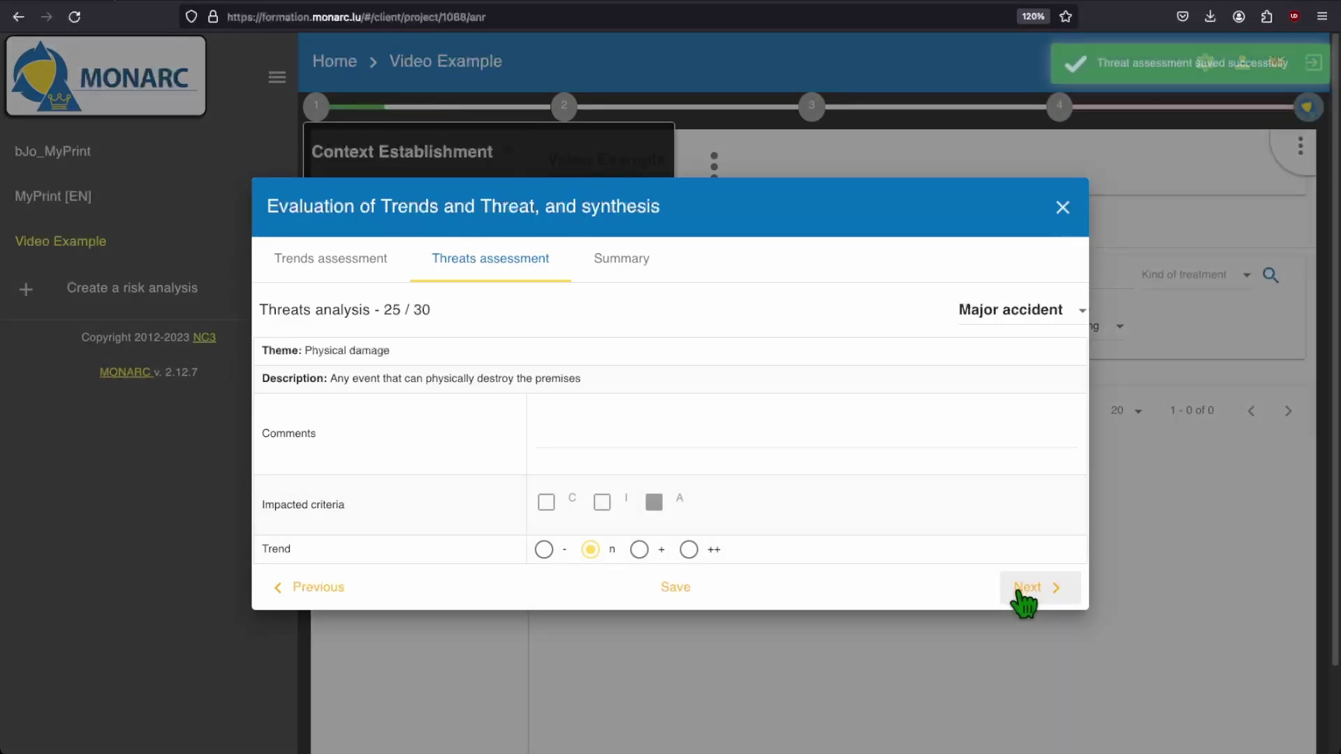
click(1024, 594)
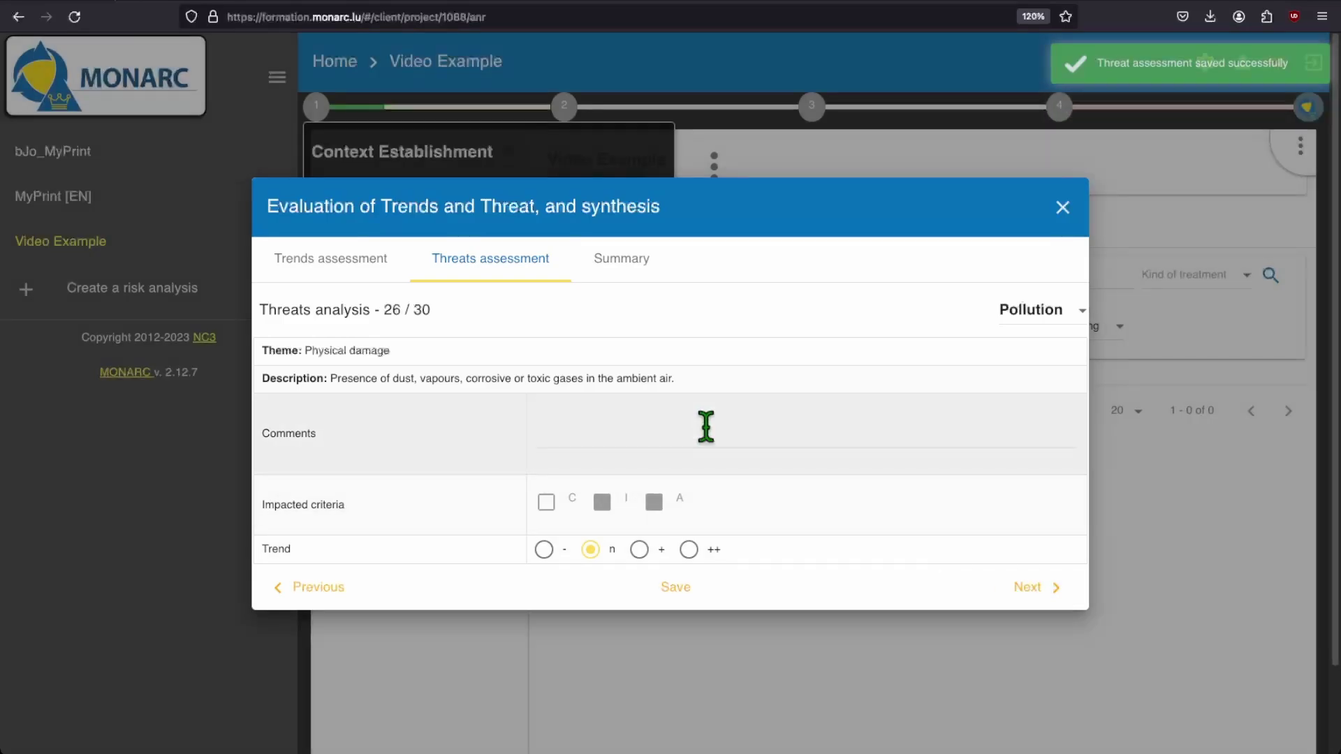
click(706, 426)
text(A lot of dust in the )
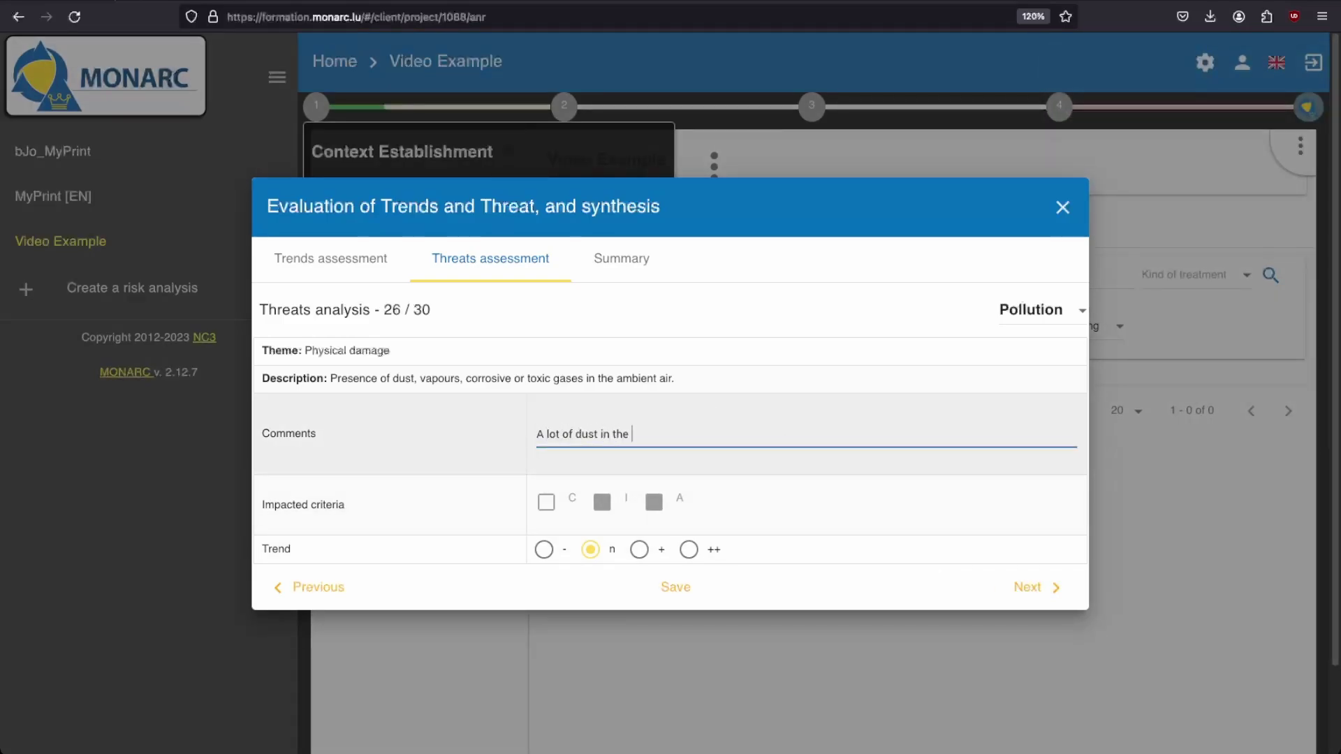
text(printing atelier due to paper.)
click(690, 552)
click(1024, 595)
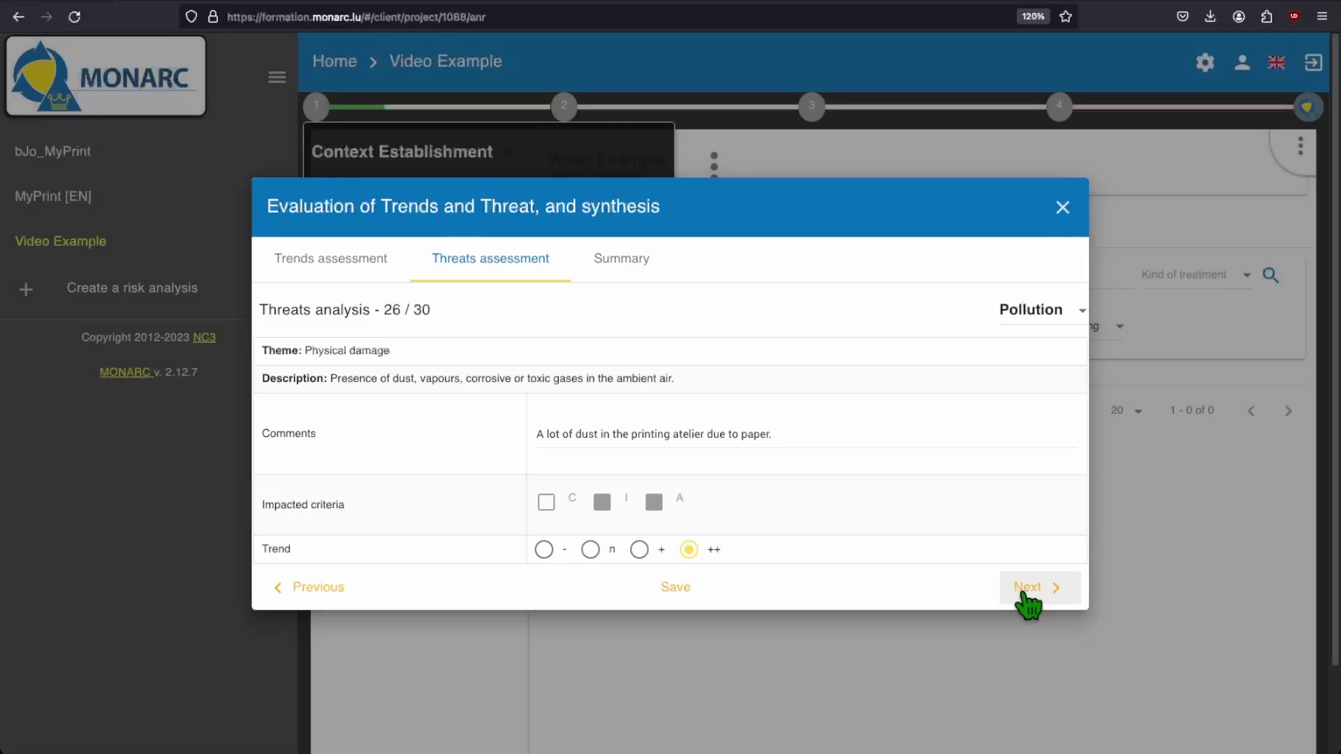
Step: For Failure of telecommunication equipment, save the comment "Not really important except for internet access."
click(750, 438)
text(Not re)
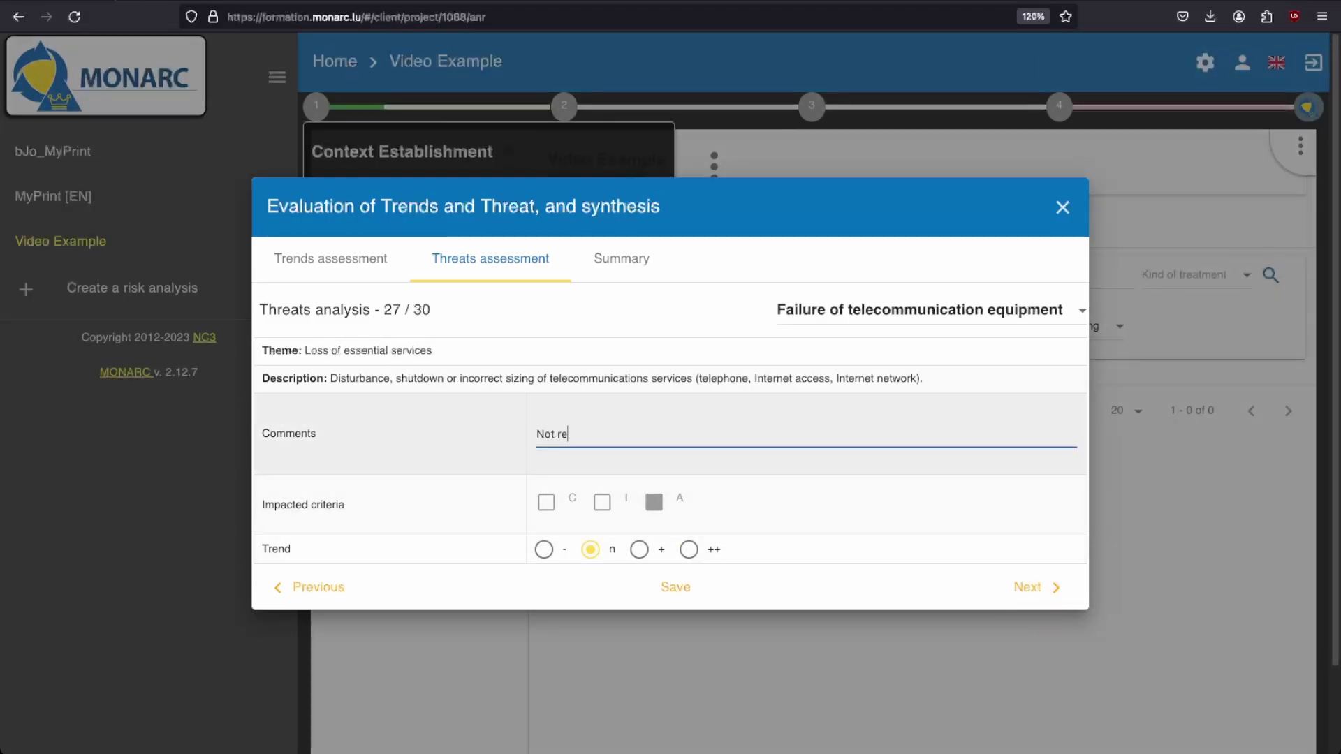
text(ally important except for internet access.)
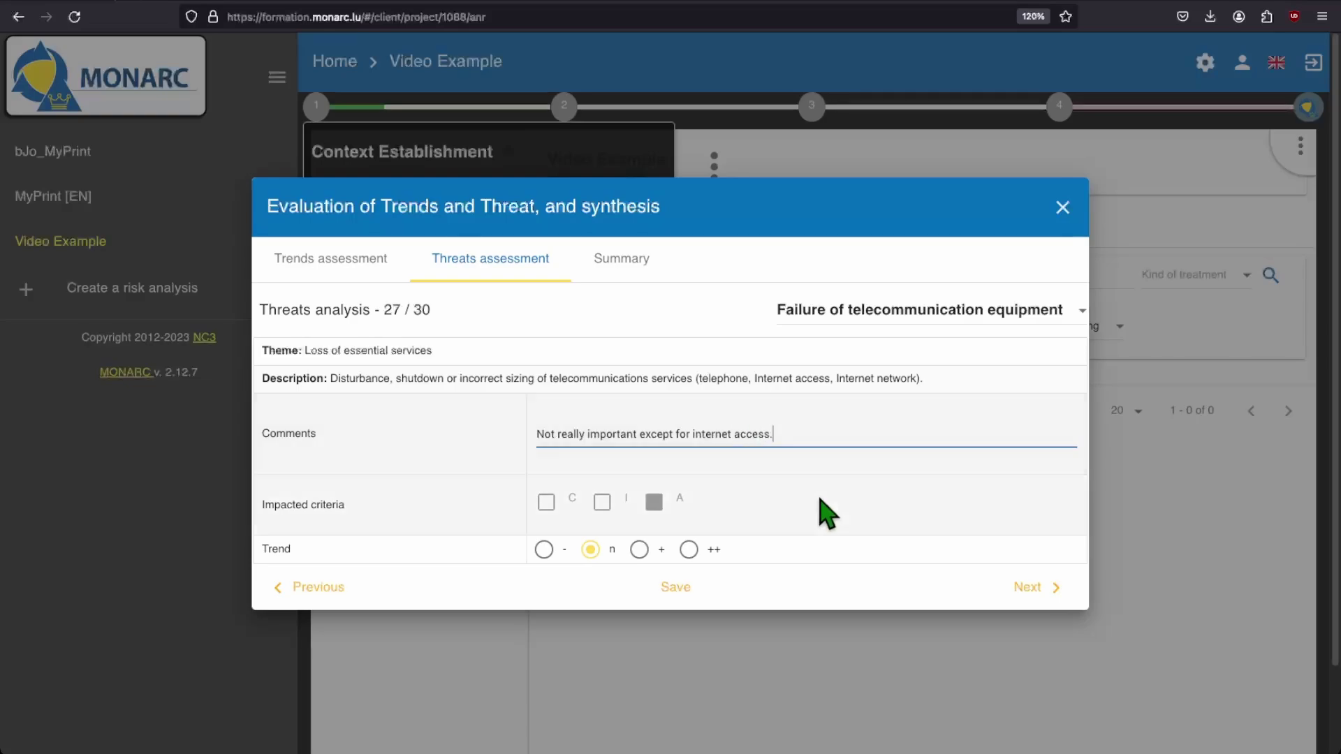
click(1033, 590)
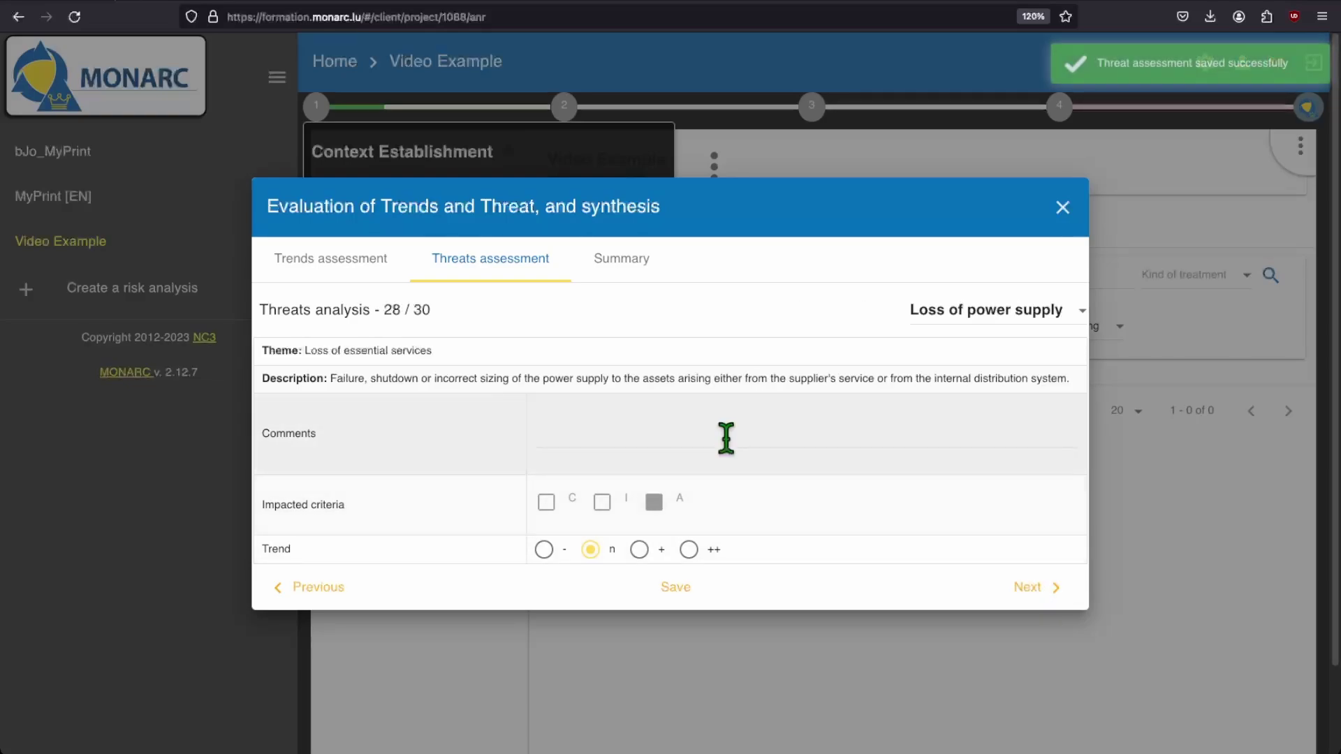
Step: For Loss of power supply, comment "Measurement already in place, dual power supply including emergency generator set." and save with the trend set to -
click(726, 437)
text(Measurement alr)
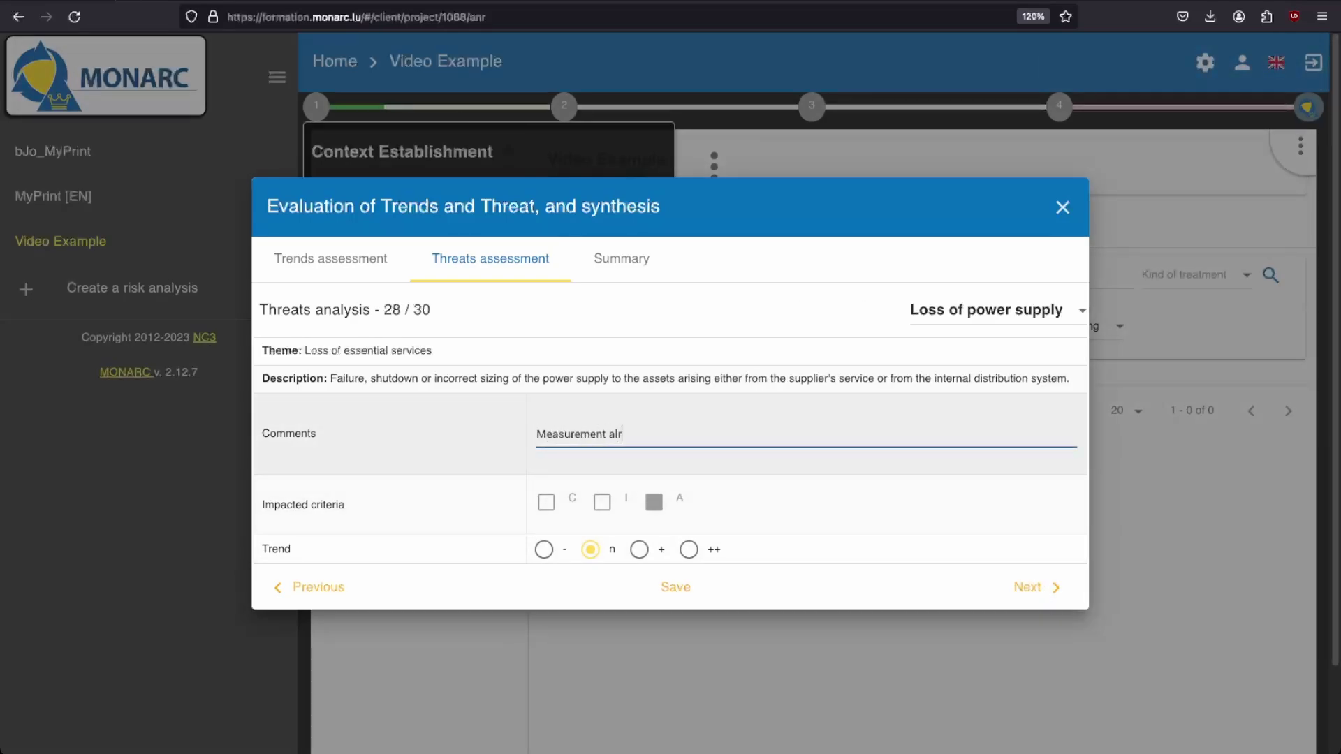
text(eady in place, dual power supply includ)
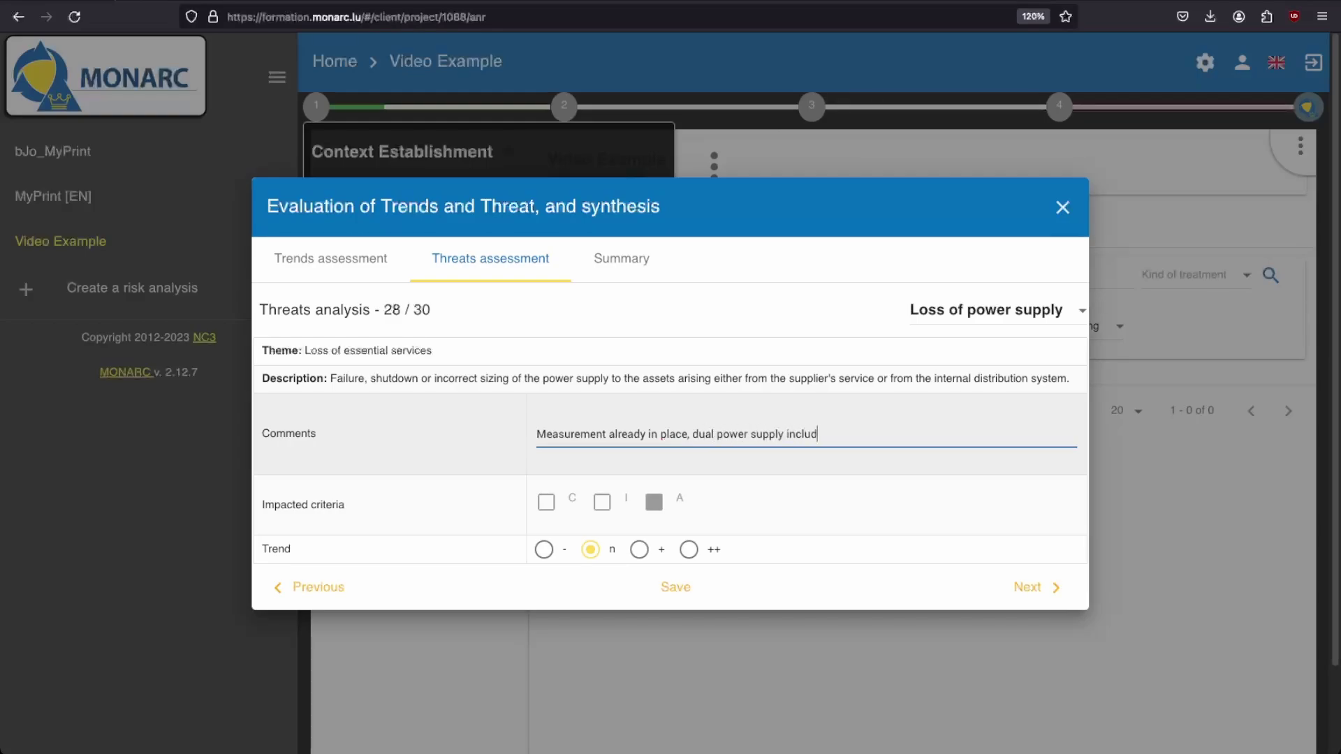
text(ing emergency generator set.)
key(Tab)
key(Left)
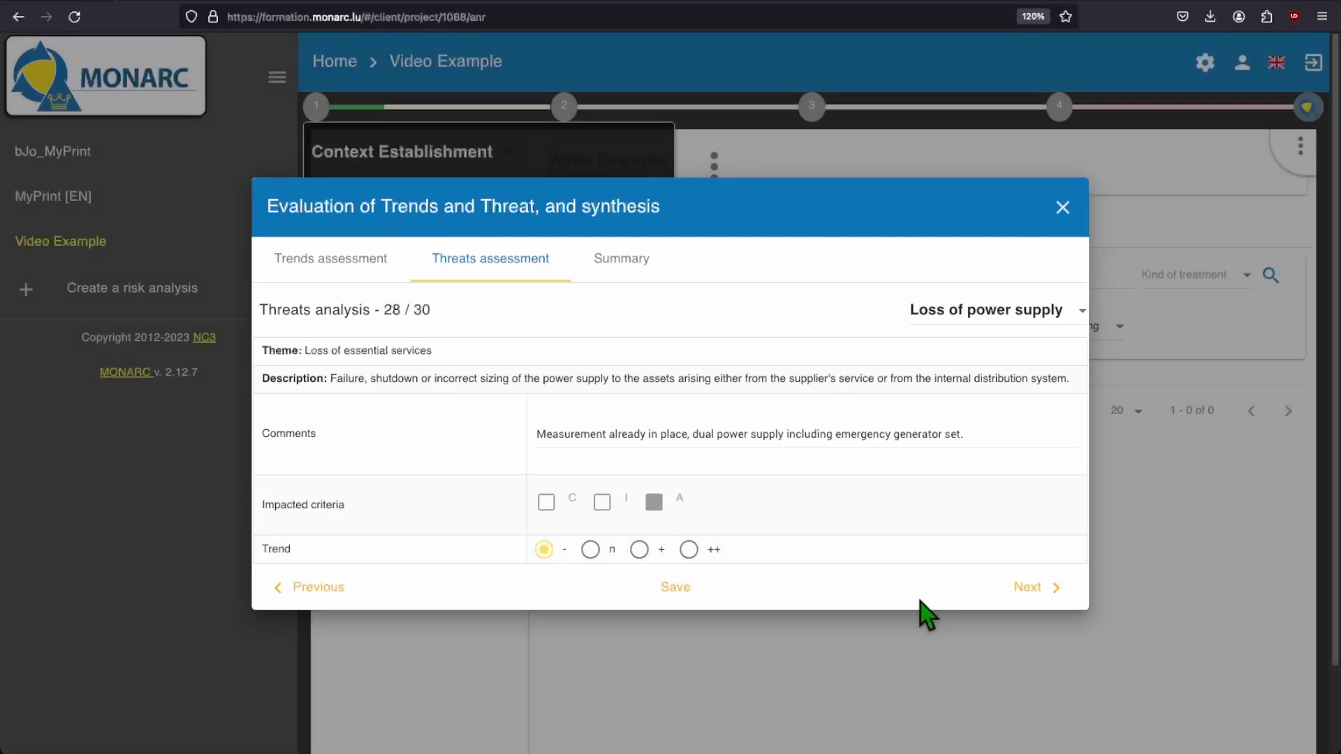
click(1018, 599)
Step: Skip the remaining threats and start the evaluation summary with "The most important safety criterion is the availability of departments."
click(1024, 599)
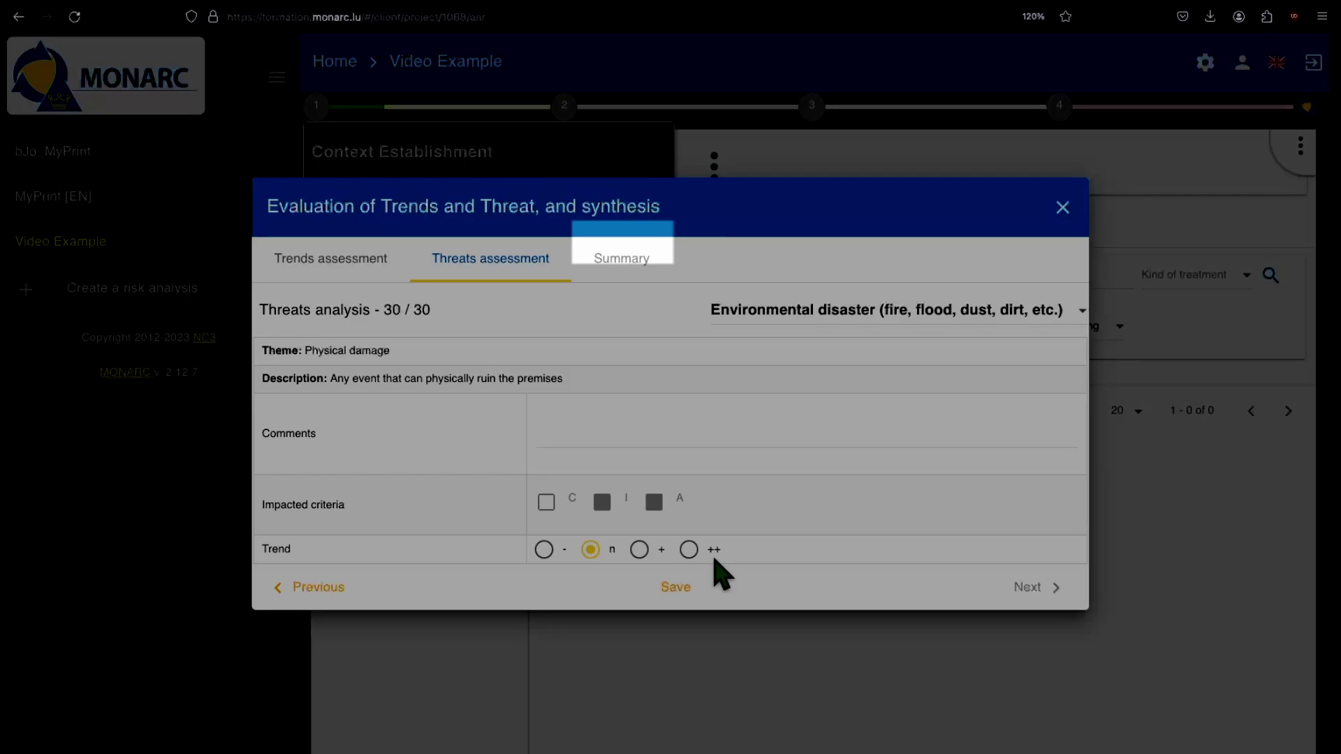
click(617, 261)
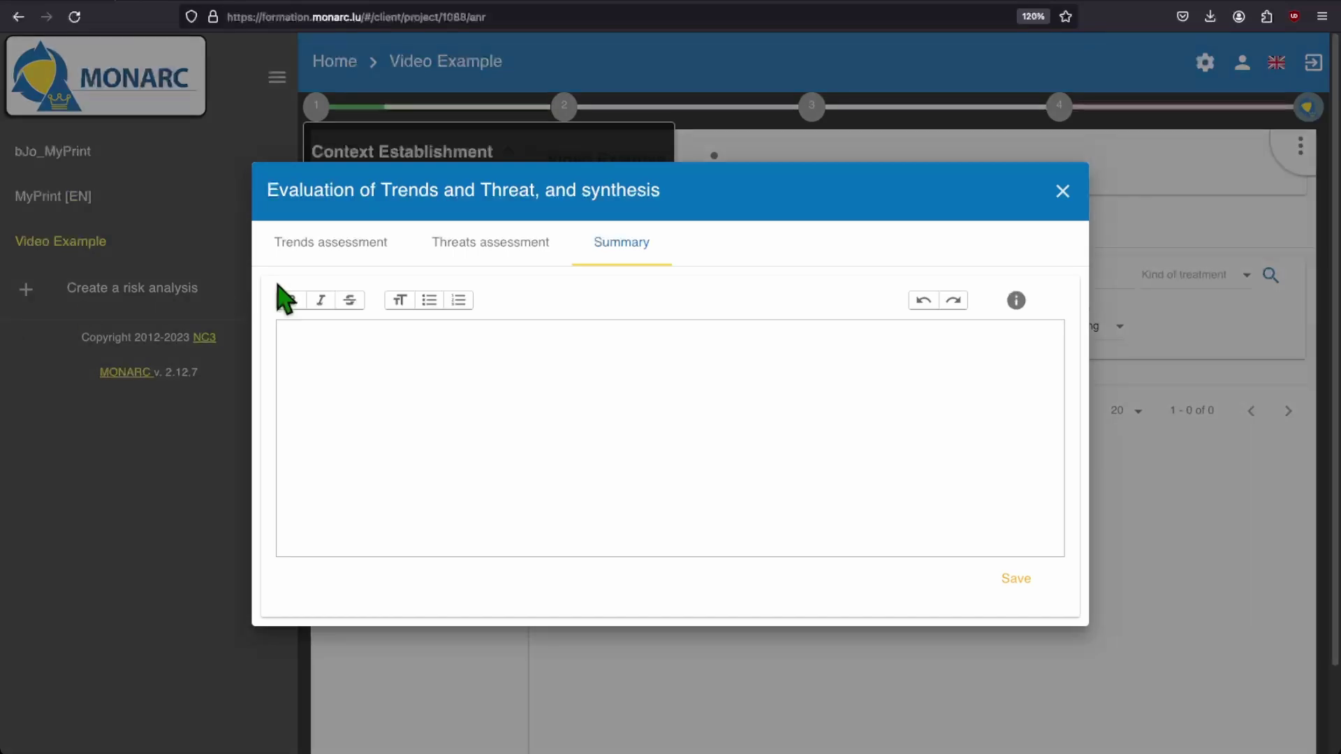
click(388, 372)
text(The most important s)
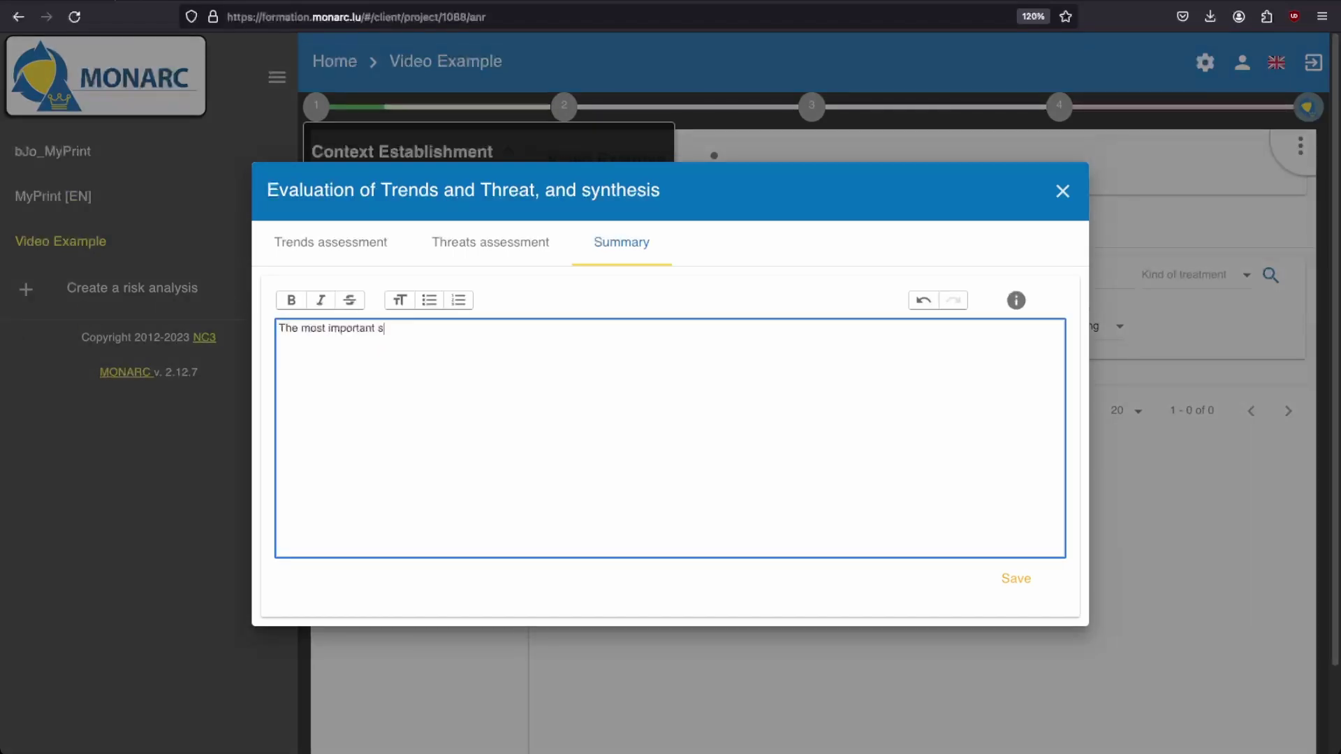
text(afety criterion is the availability of department)
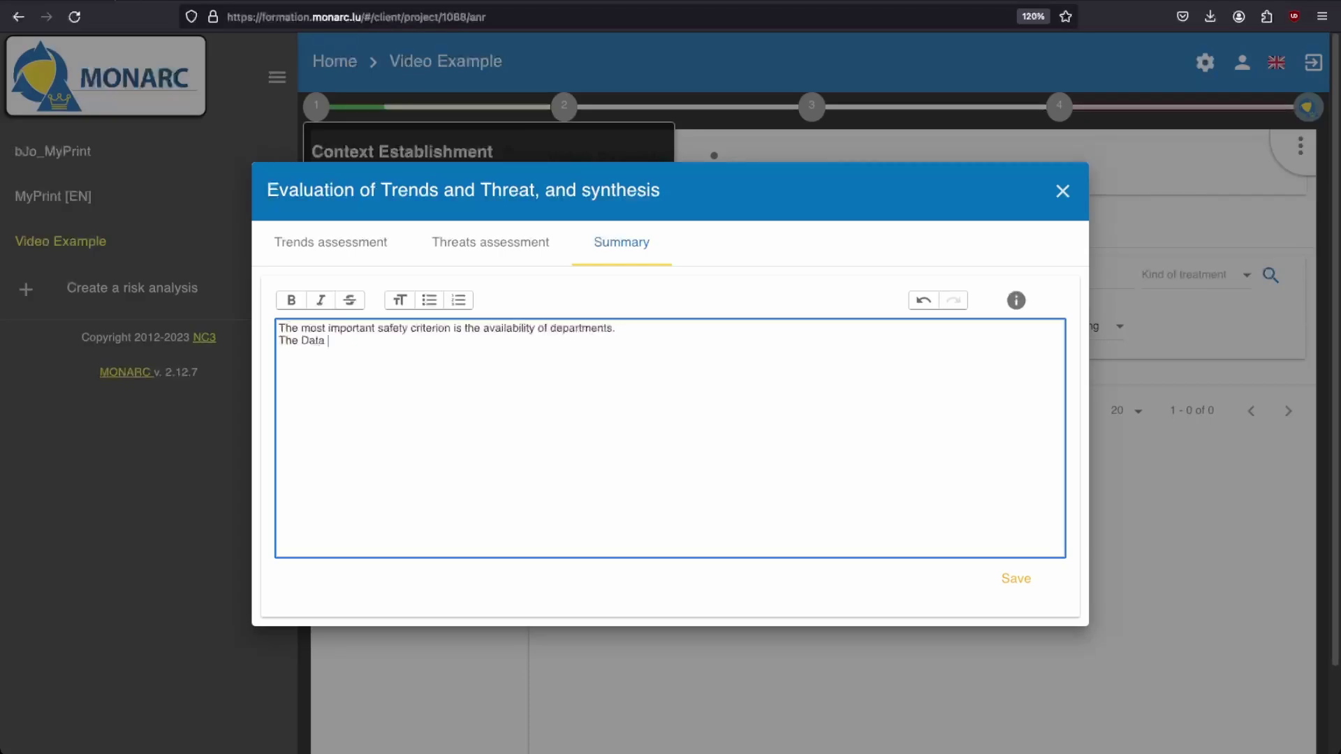
text(s.)
key(Return)
Step: Add "The data handled so far are not at all sensitive as they are generally intended for publication (brochures, weeklies, business cards, etc...)."
text(The Data)
key(BackSpace)
key(BackSpace)
key(BackSpace)
key(BackSpace)
key(BackSpace)
text(data handled so far are not at all)
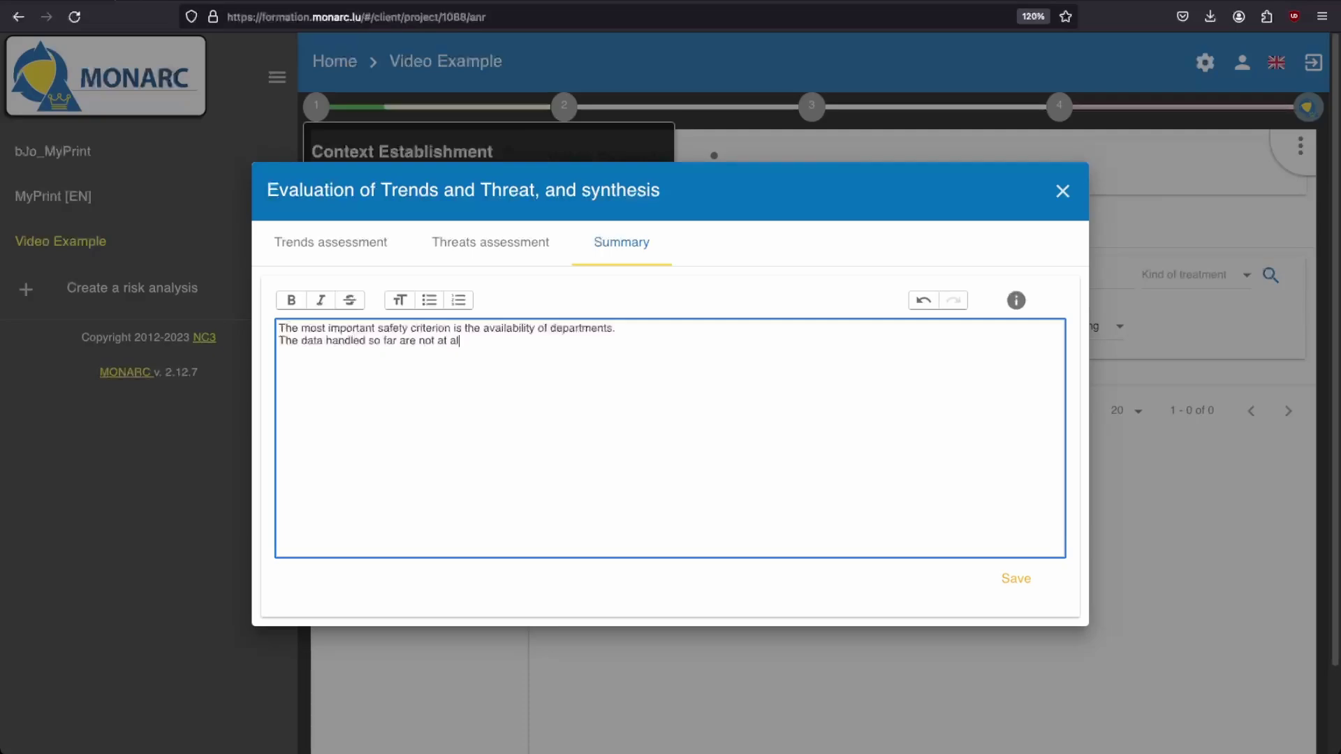
text( sensitive as they are generally intende)
key(BackSpace)
text(ded for publication)
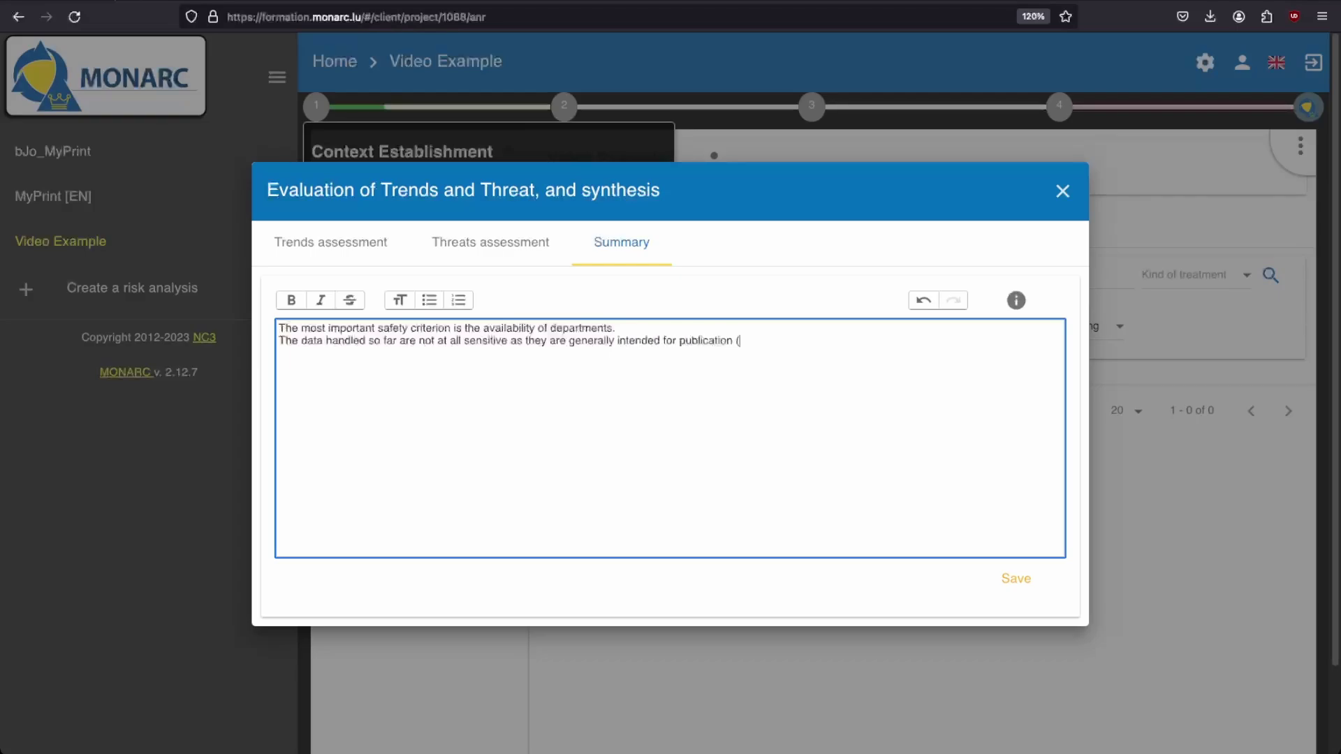
text( (brochures, weeklies,)
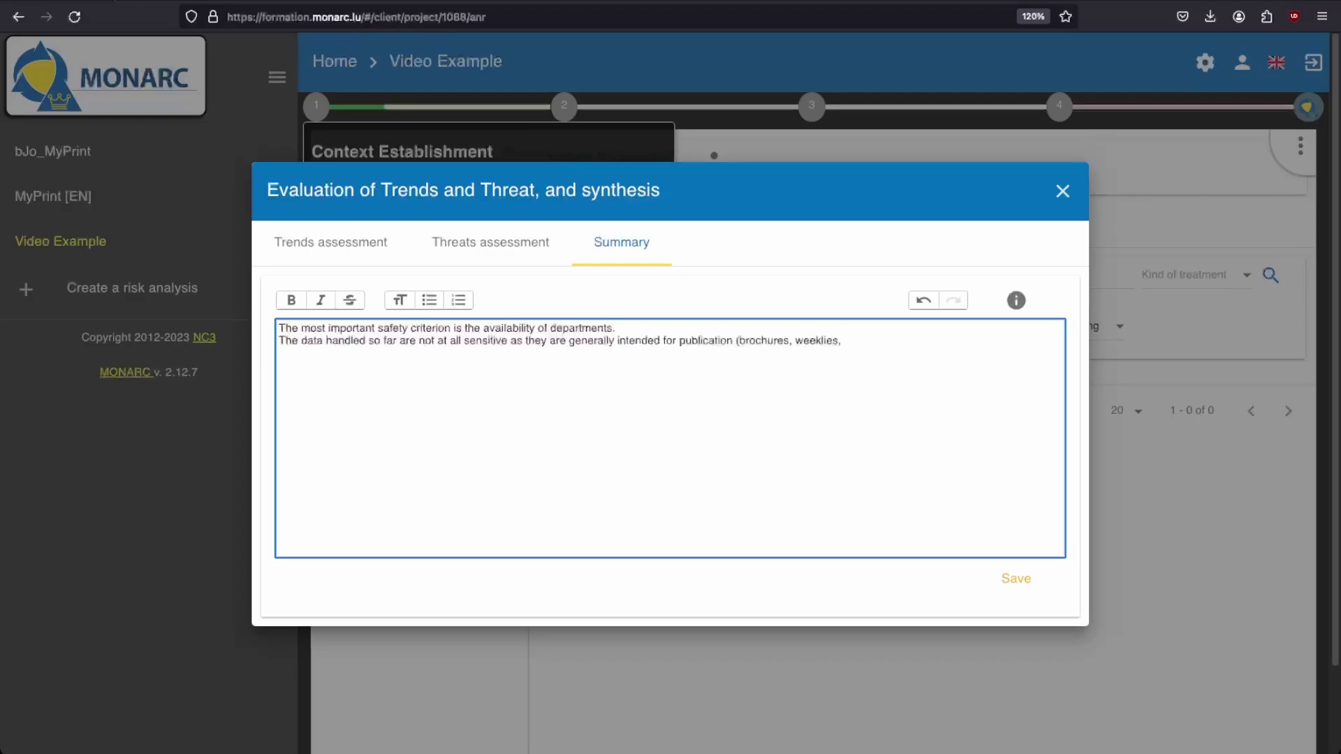
text( business cards, etc...).)
key(Return)
Step: Add "On the other hand, in the future, the manipulation of banking data will completely change the situation and confidentiality will be crucial for certain production chains."
text(On the oth)
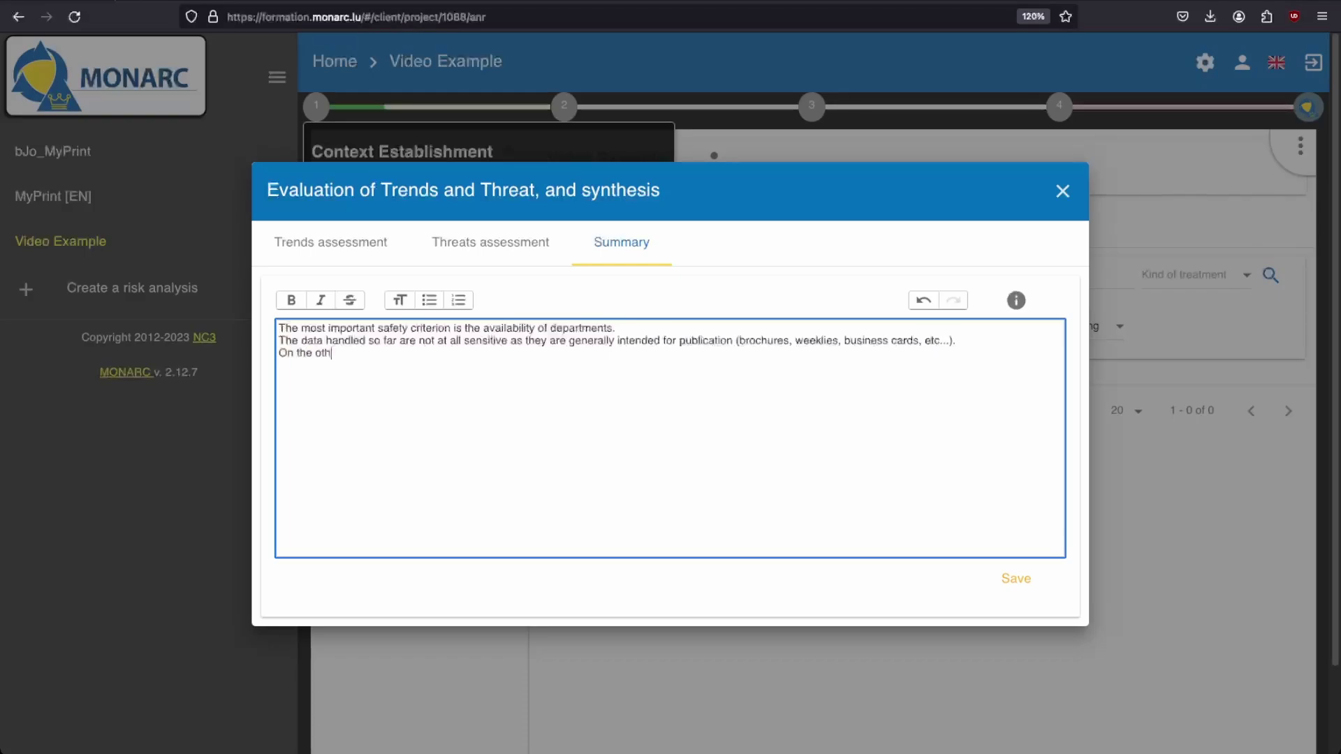
text(er hand, in the future, the )
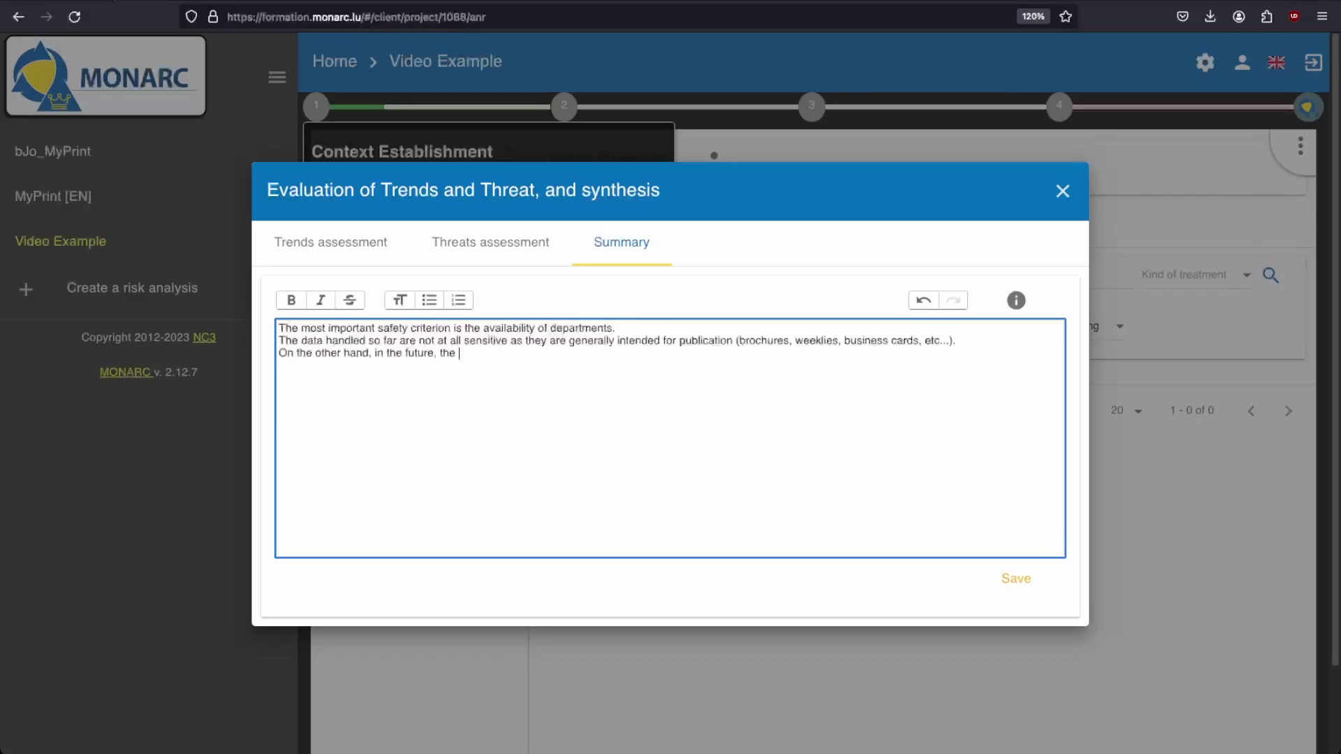
text(manipulation of banking d)
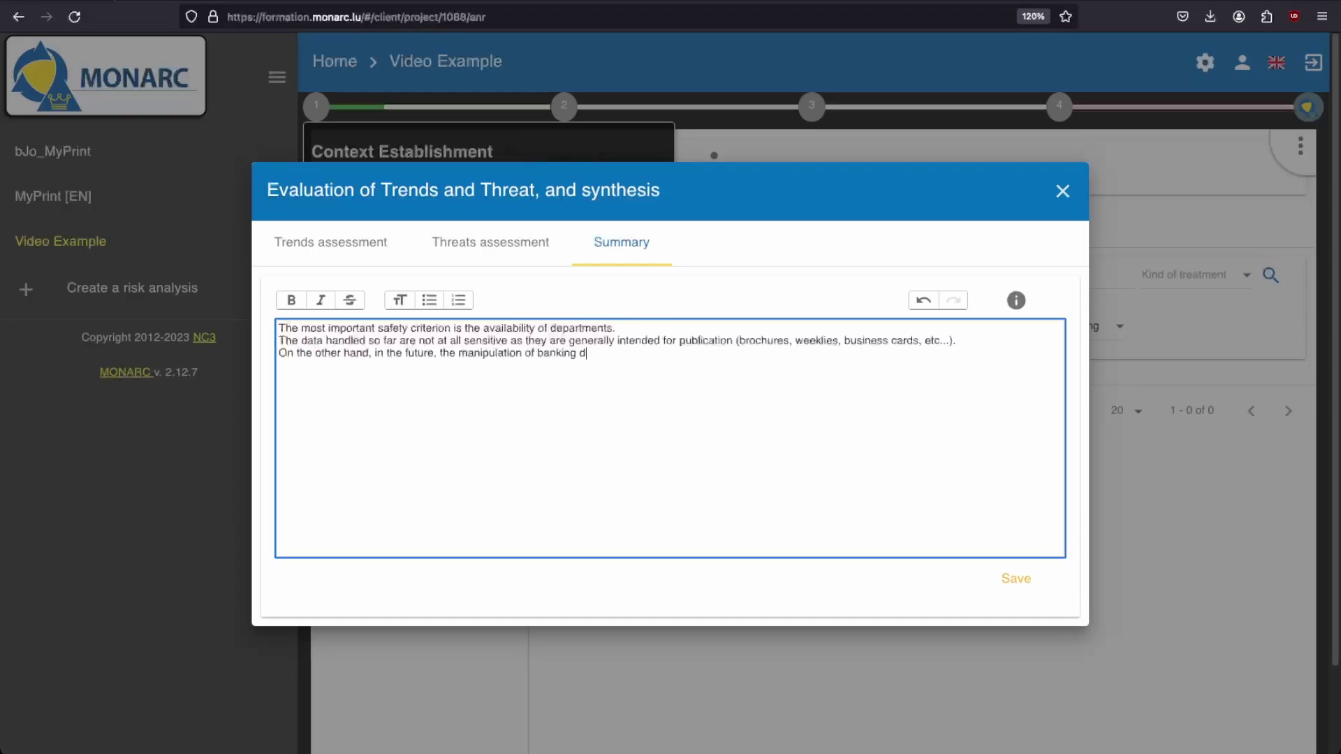
text(ata will completely chan)
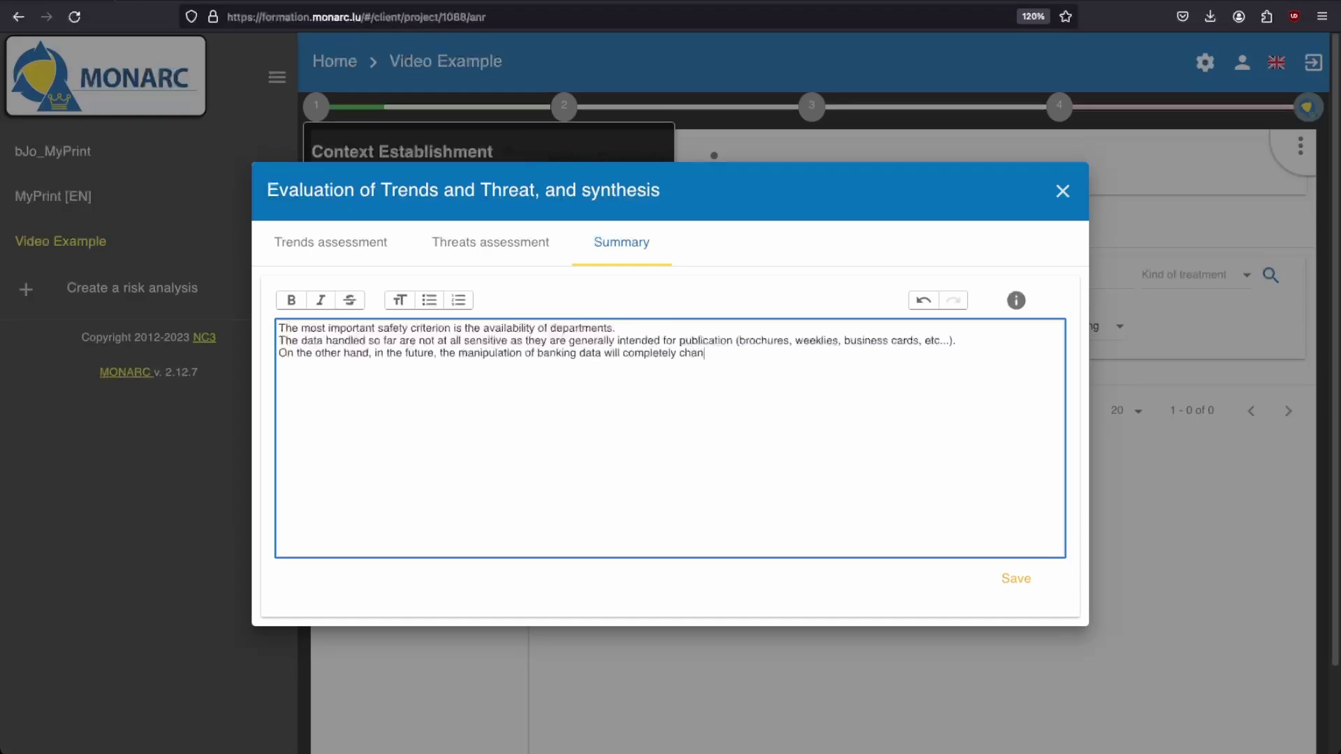
text(ge the situation and confidentila)
text( will b)
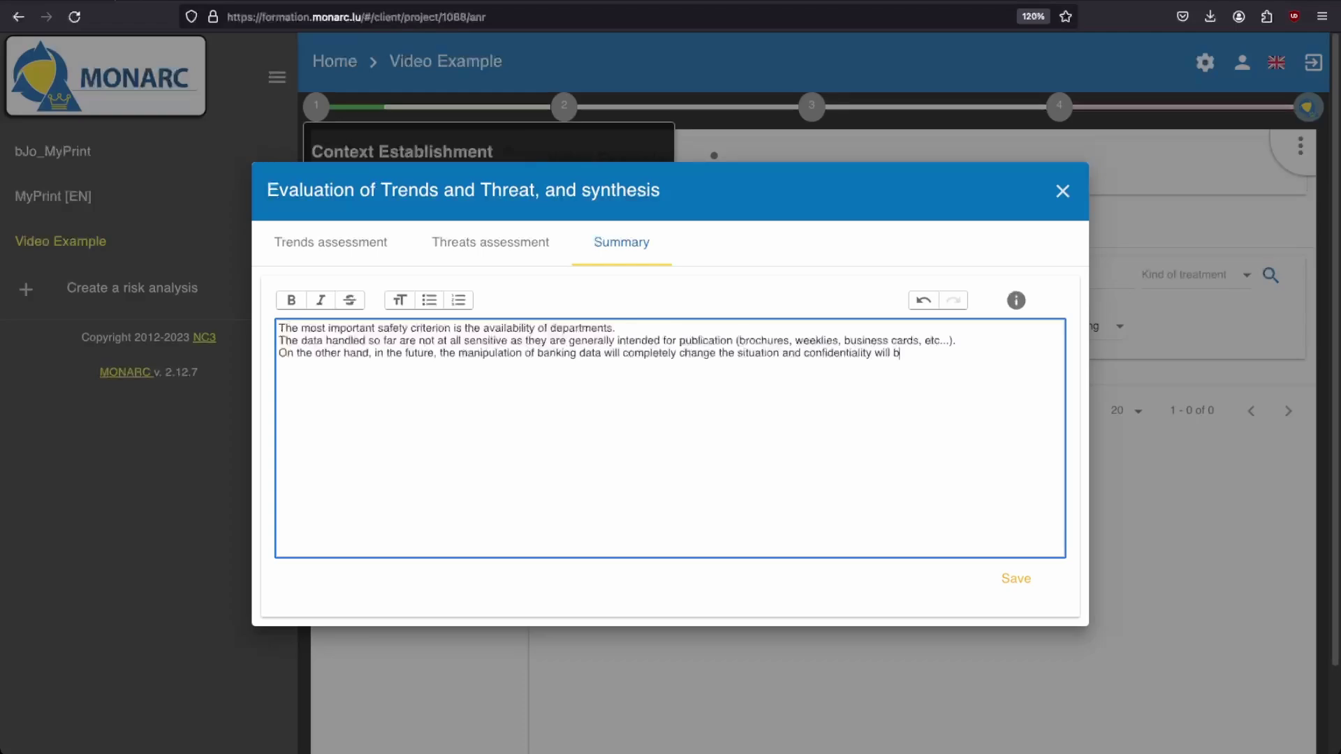
text(e crucial for certain production chains.)
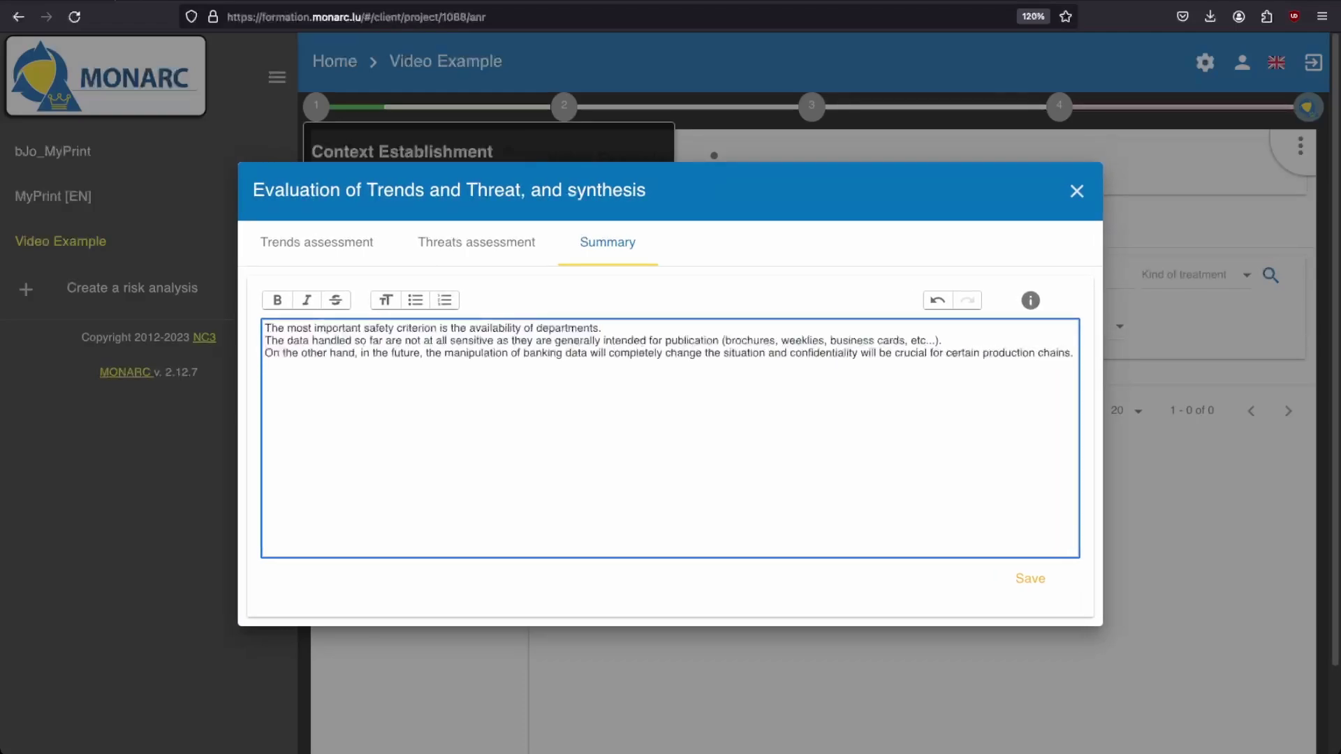
Step: Add "MyPrint must maintain its brand image, and trust must be earned from the banking sector." and "The table below shows threats that have required particular attention."
text(MyPrint must maintain its brand image)
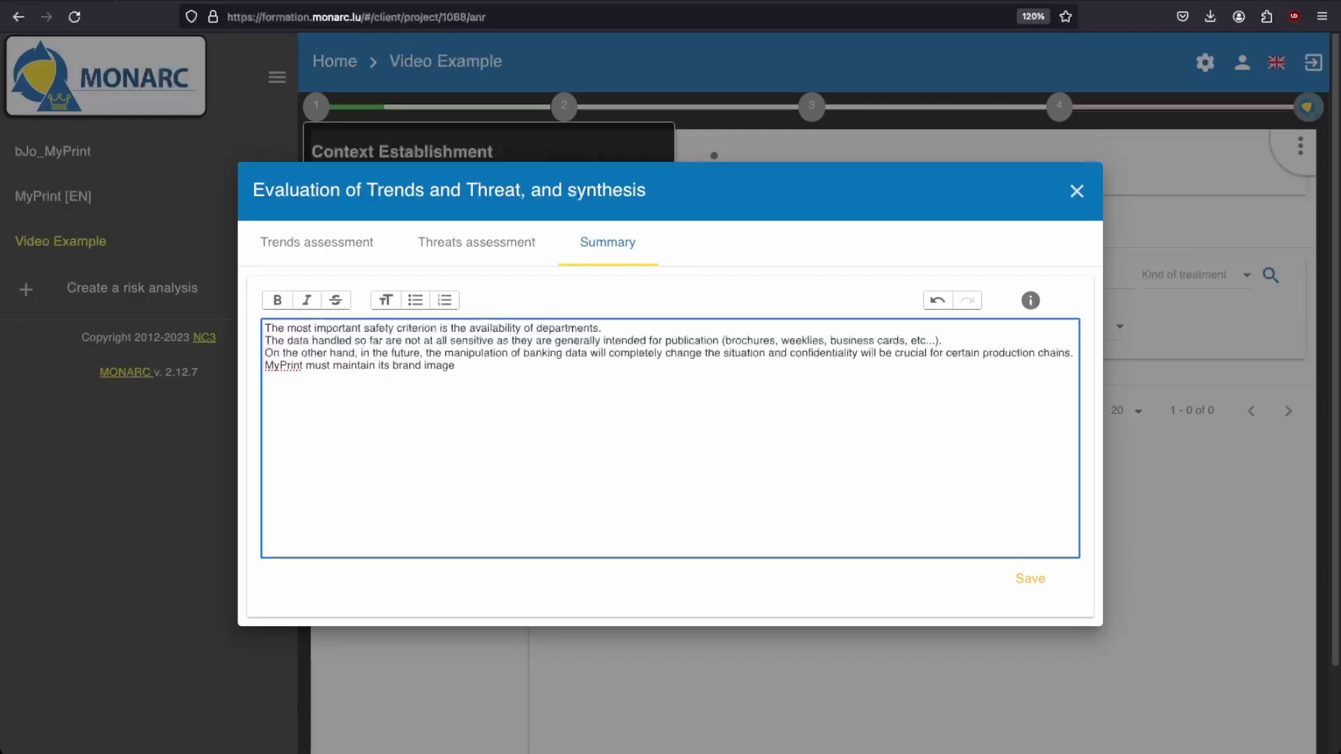
text(, and trust must be earned from the banking sector.)
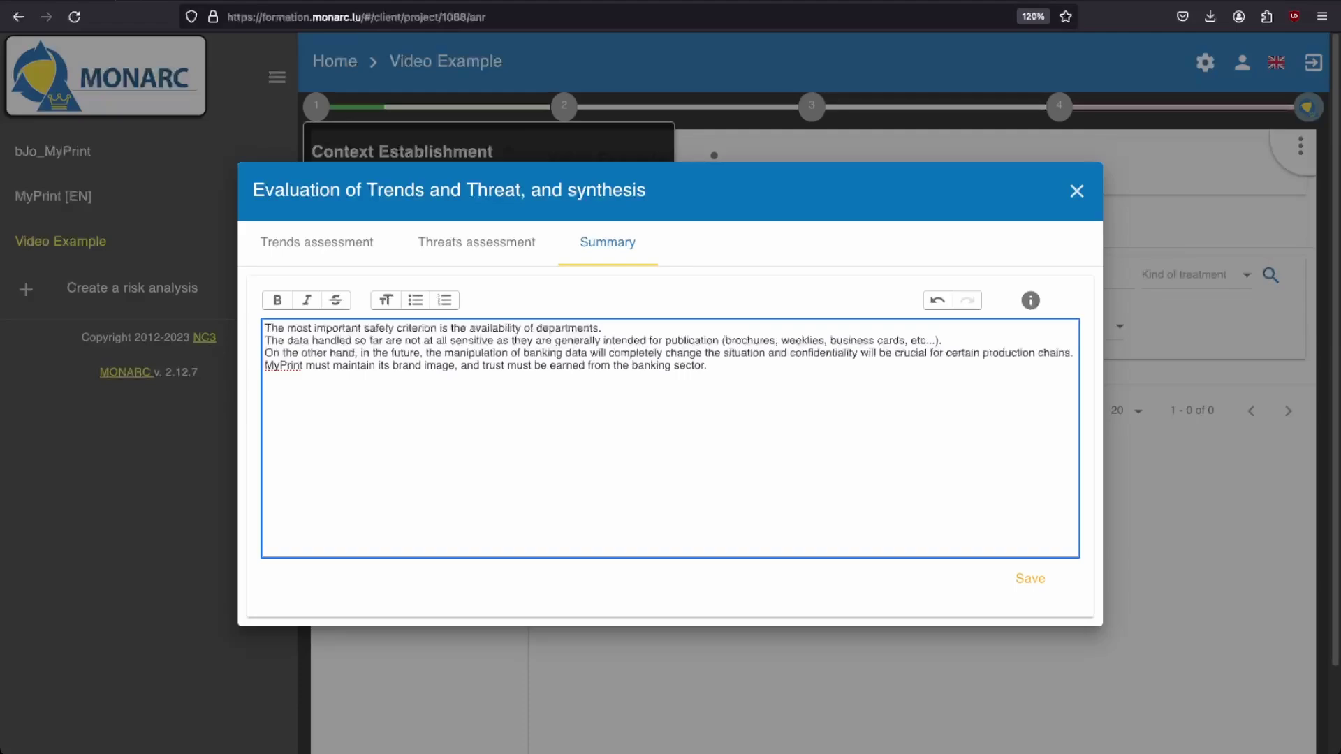
key(Return)
text(The table below shows threats that have req)
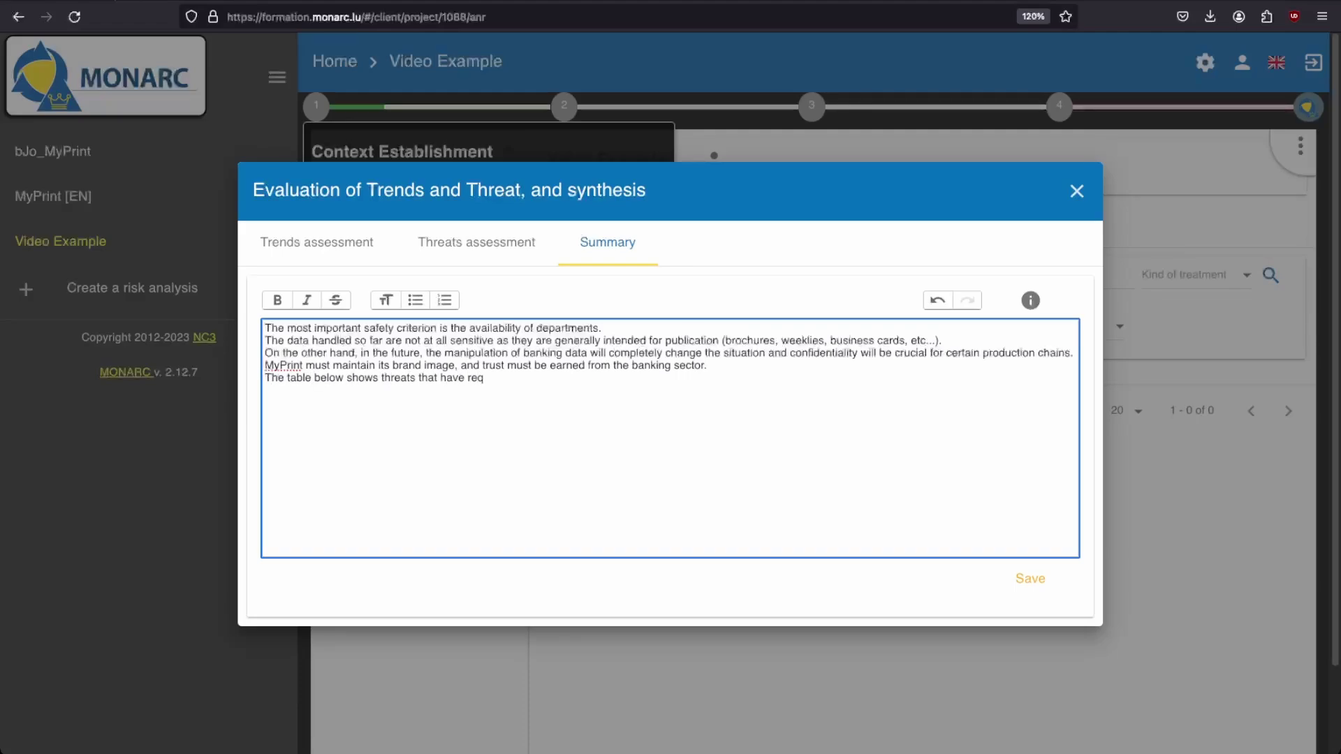
text(uired particular attention.)
Step: Save the summary with its additional information displayed, and mark Evaluation of Trends and Threat, and synthesis as done
click(1030, 578)
click(1030, 301)
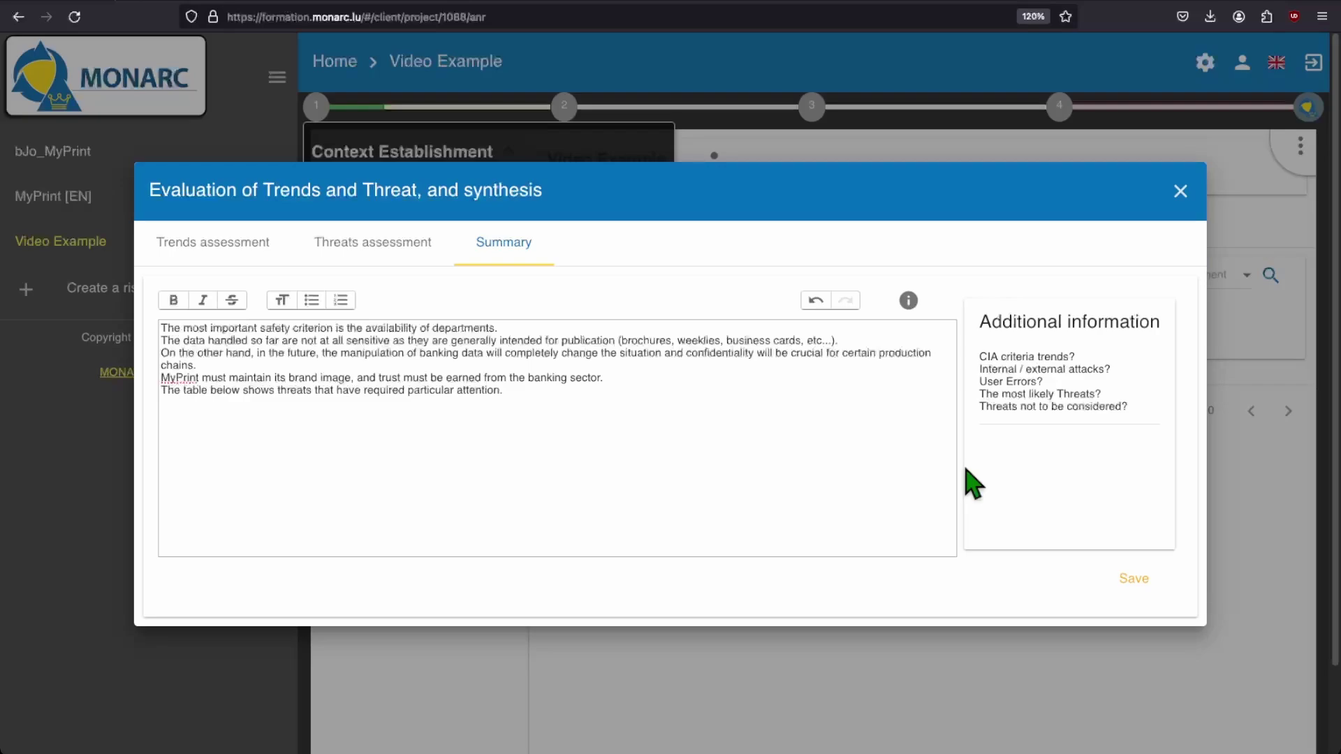
click(1133, 578)
click(1180, 192)
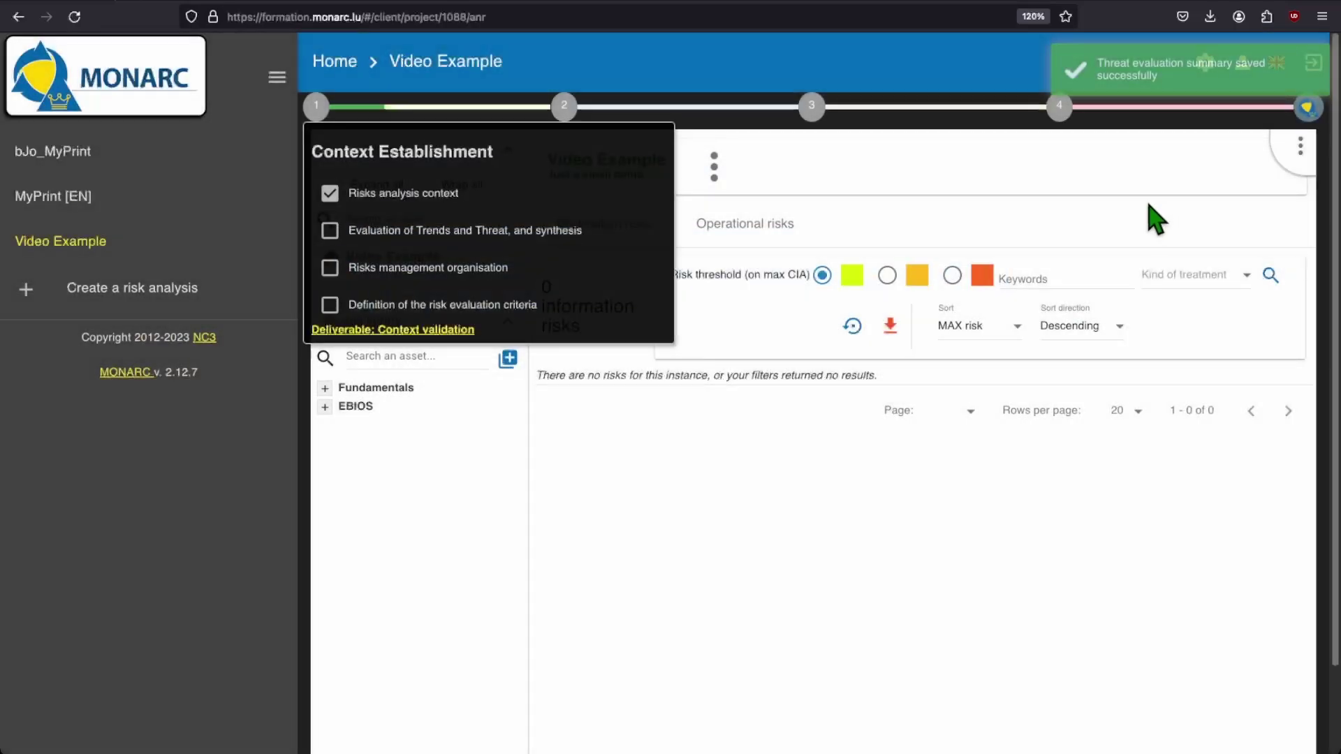
click(328, 231)
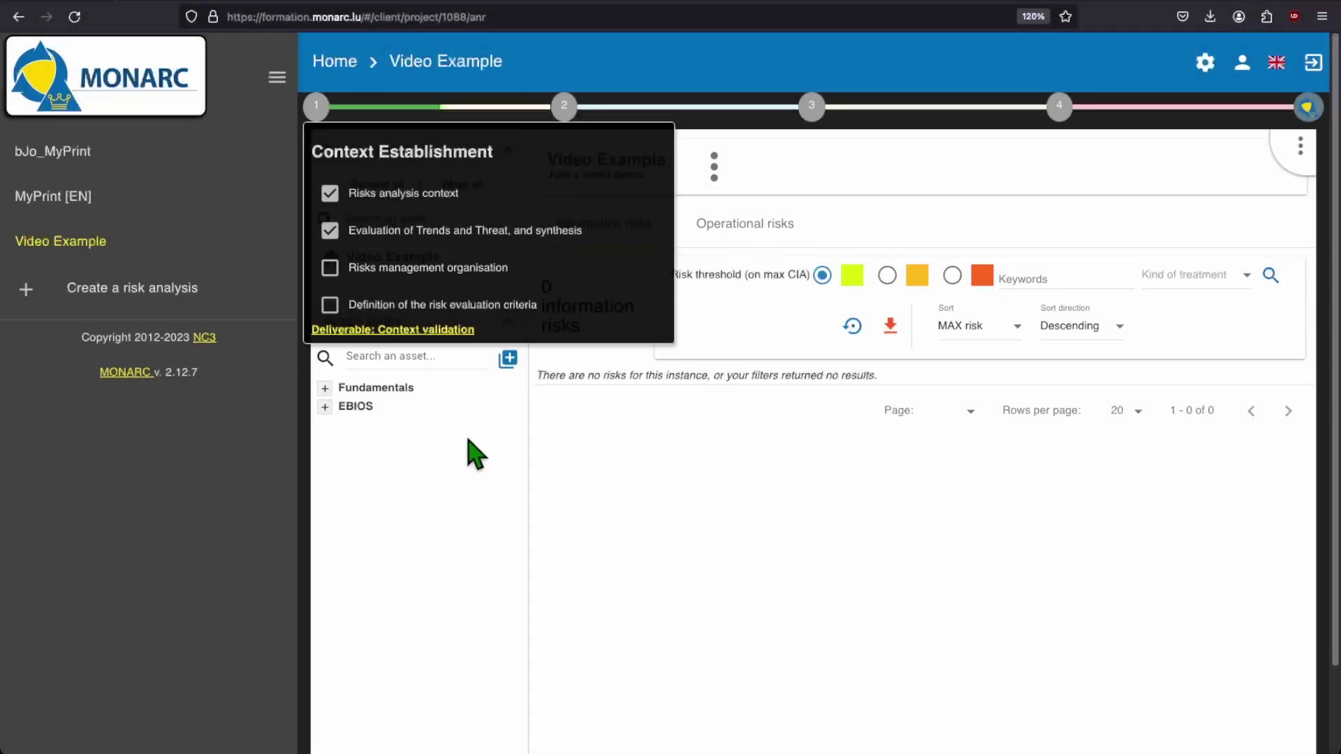
Step: Start the Risks management organisation text with "MyPrint has no specialist that could work in the information security field."
click(461, 271)
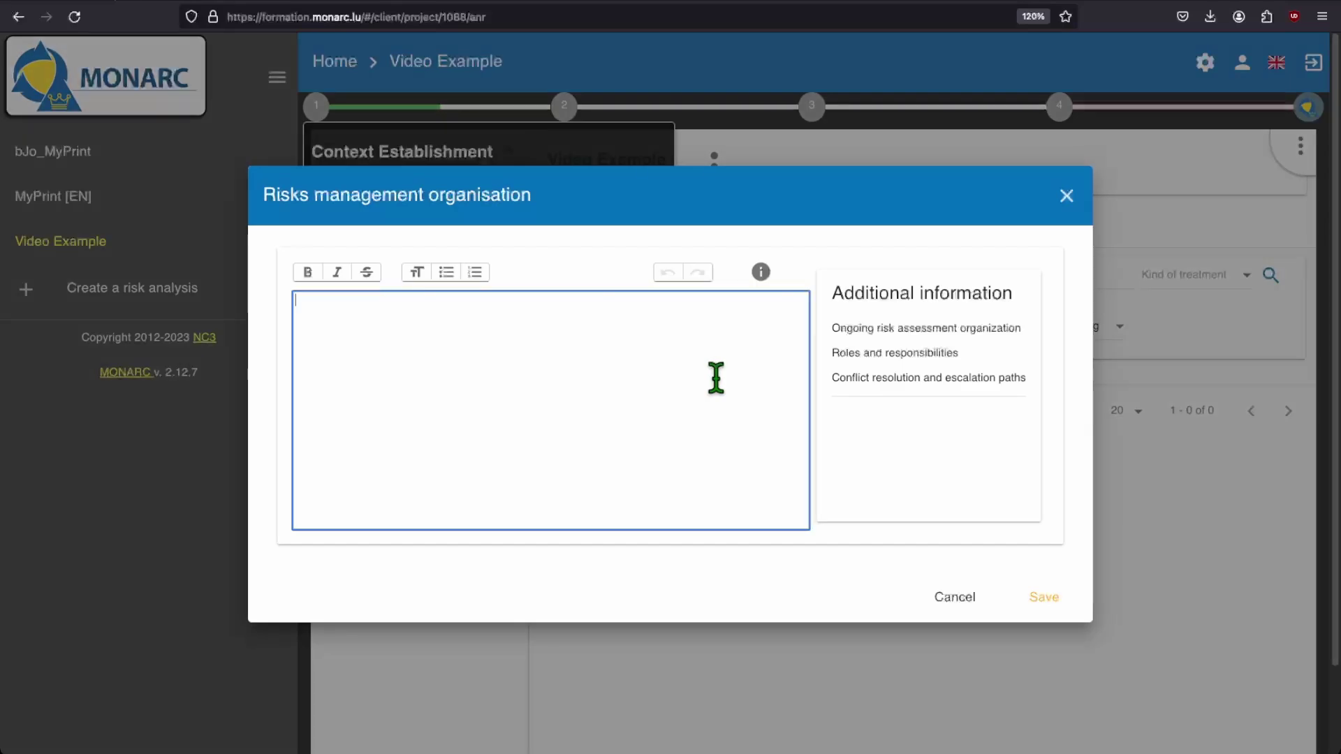
click(715, 378)
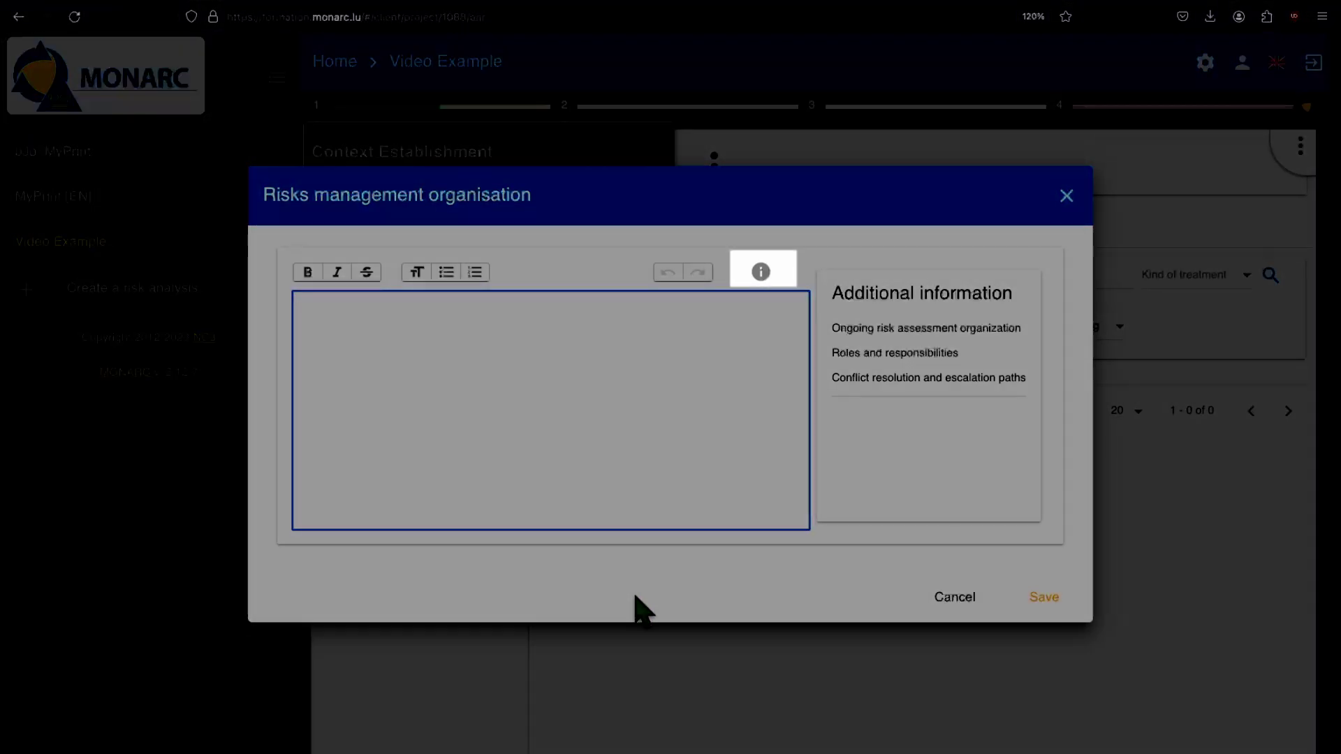
text(MyPrint has no specialist that could w)
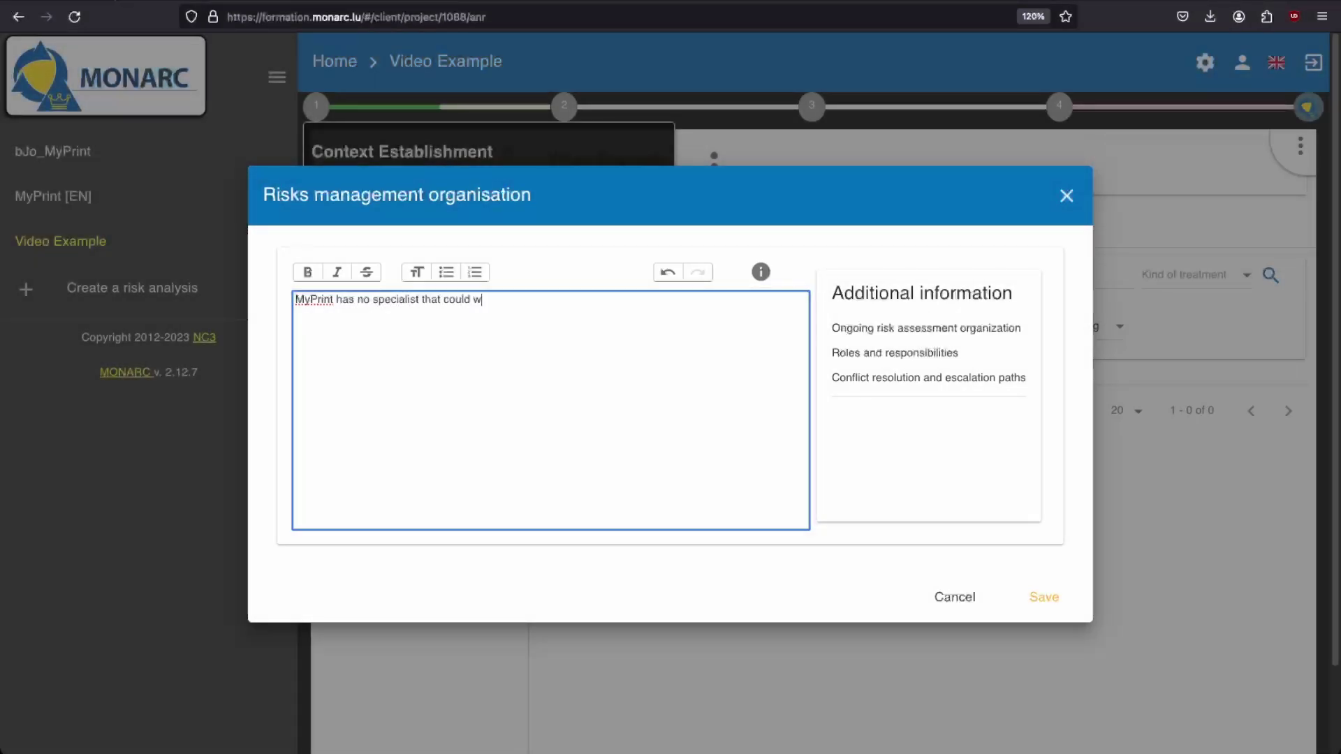
text(ork in the information security field)
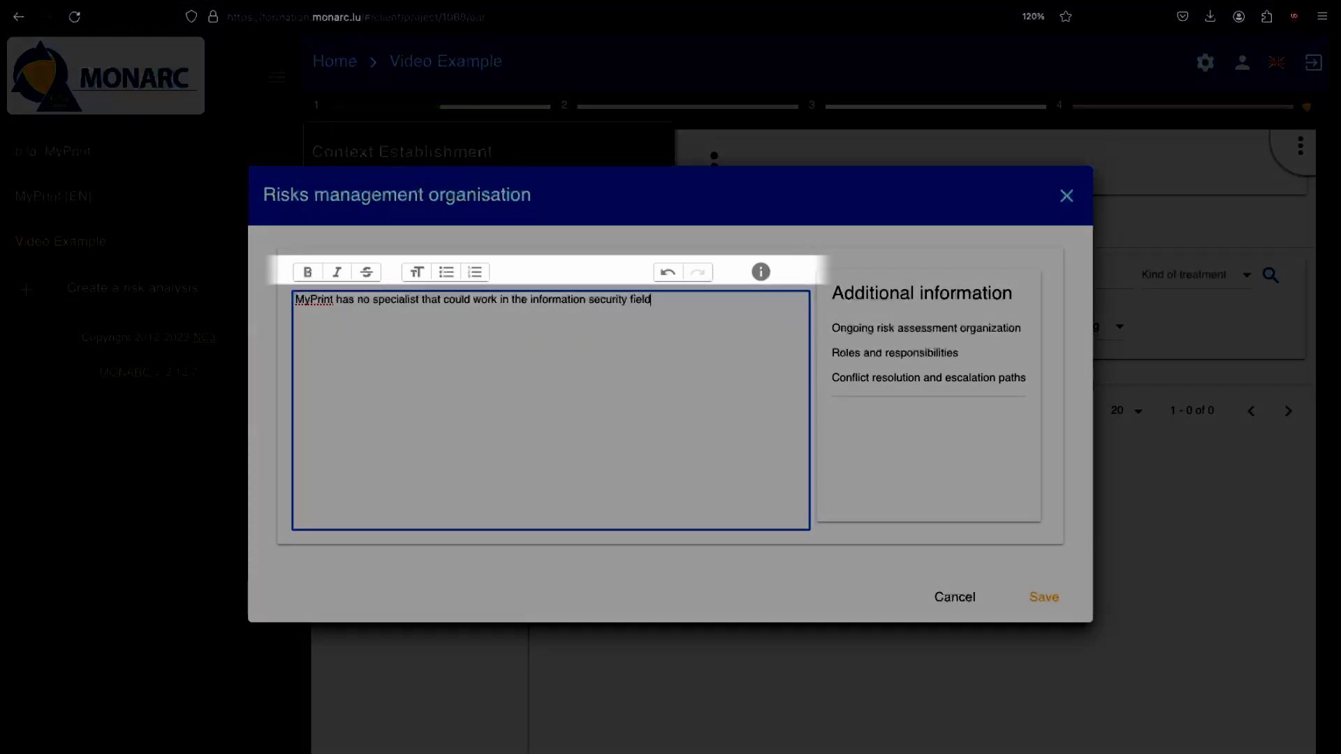
text(.)
key(Return)
Step: Add "The NC3 consultant will perform a risk analysis using an optimized model." and name the leader of the IT department as his main contact
text(The)
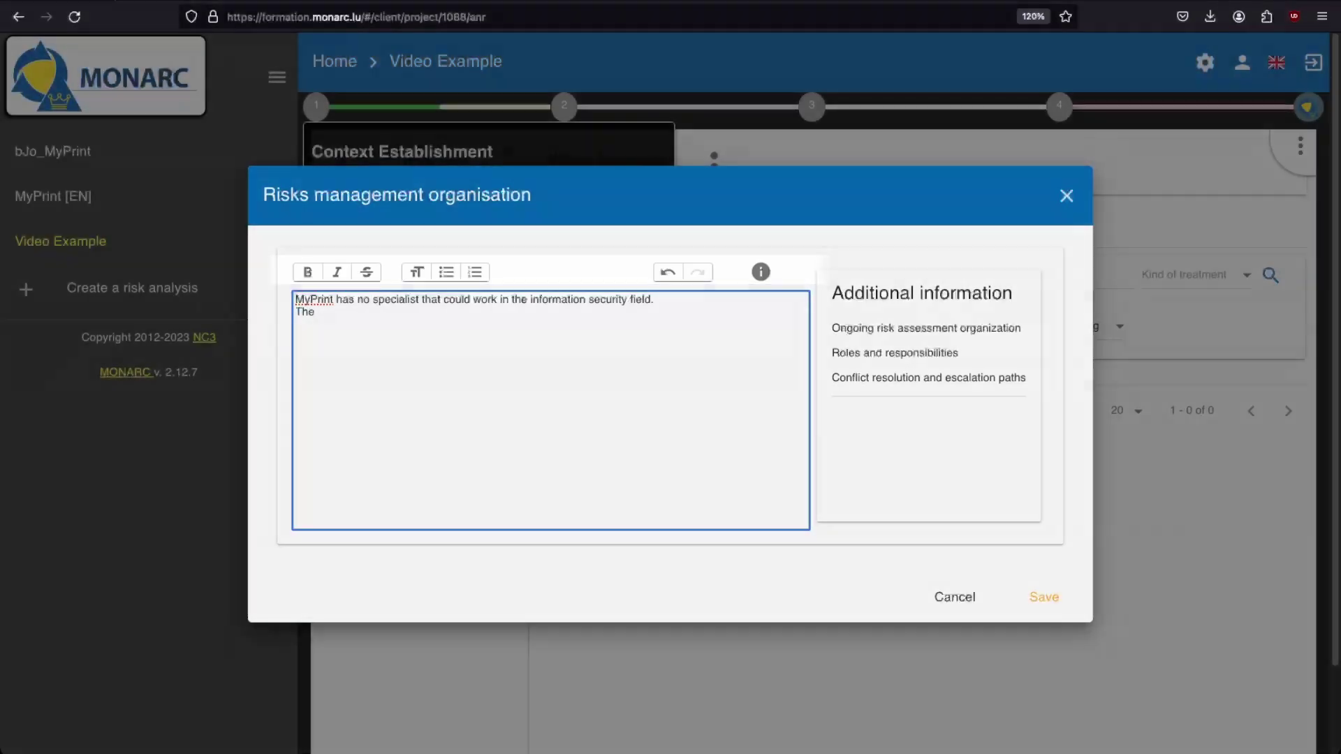
text( NC3 consultan)
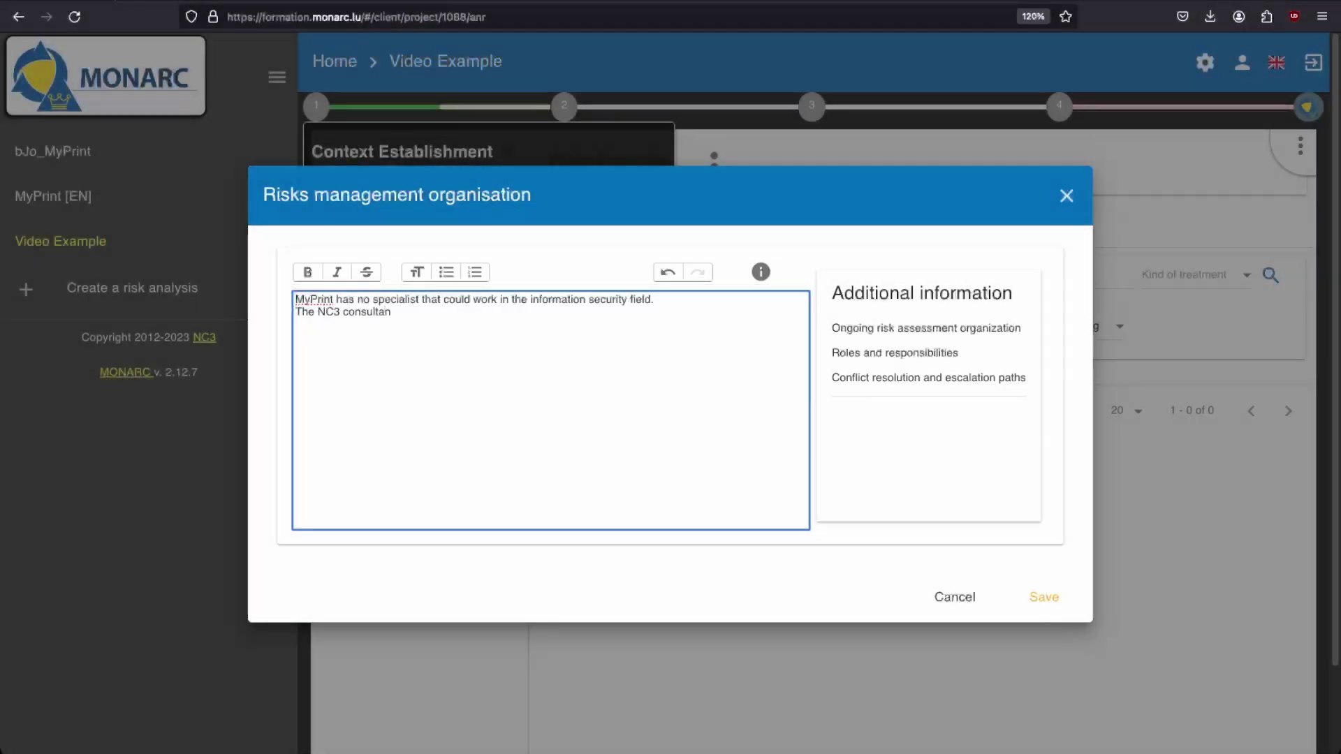
text(t will perform a risk analysis )
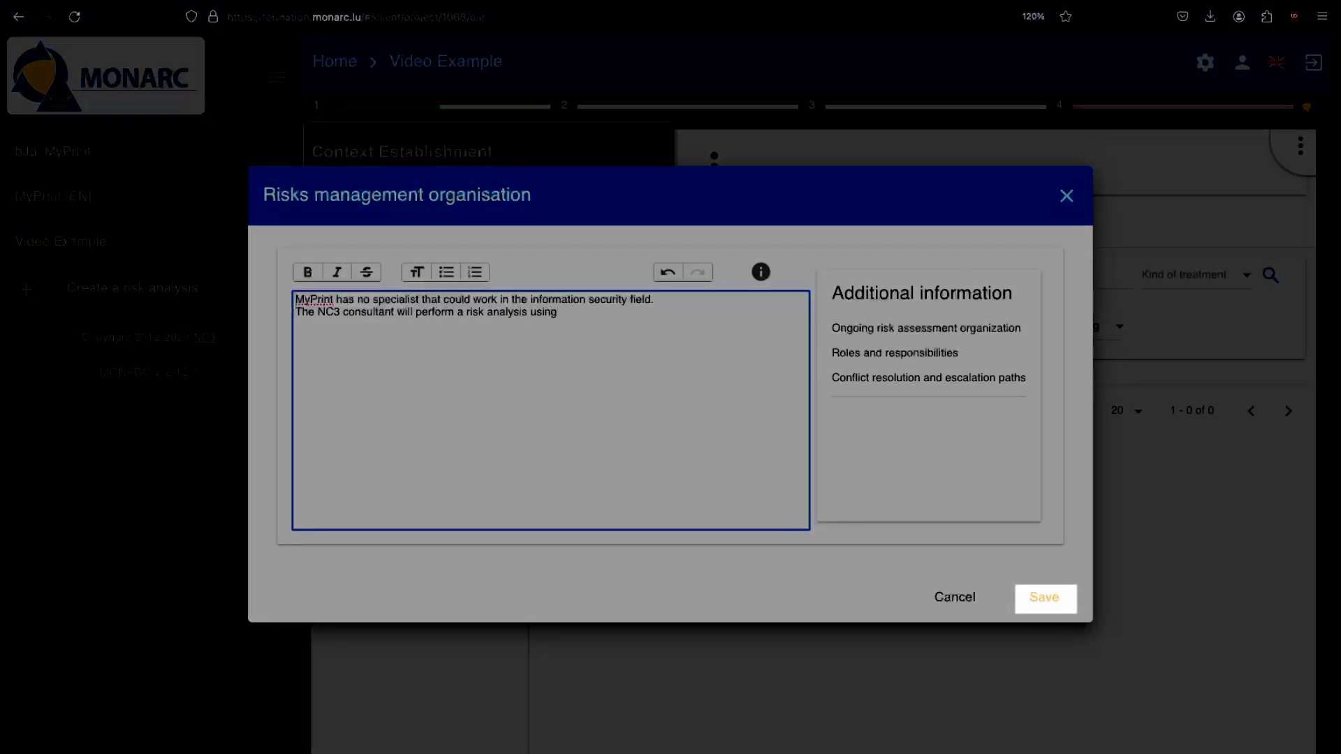
text(using an optimized )
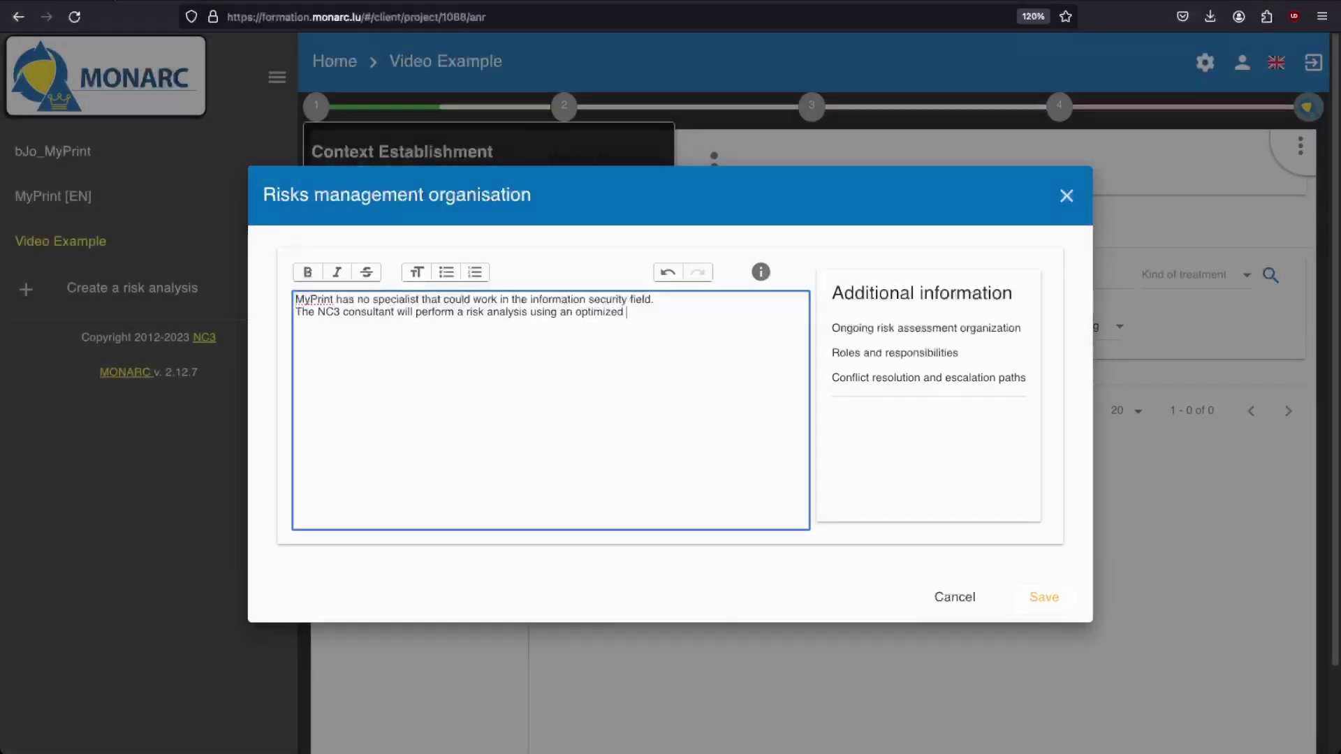
text(model. His main contact will)
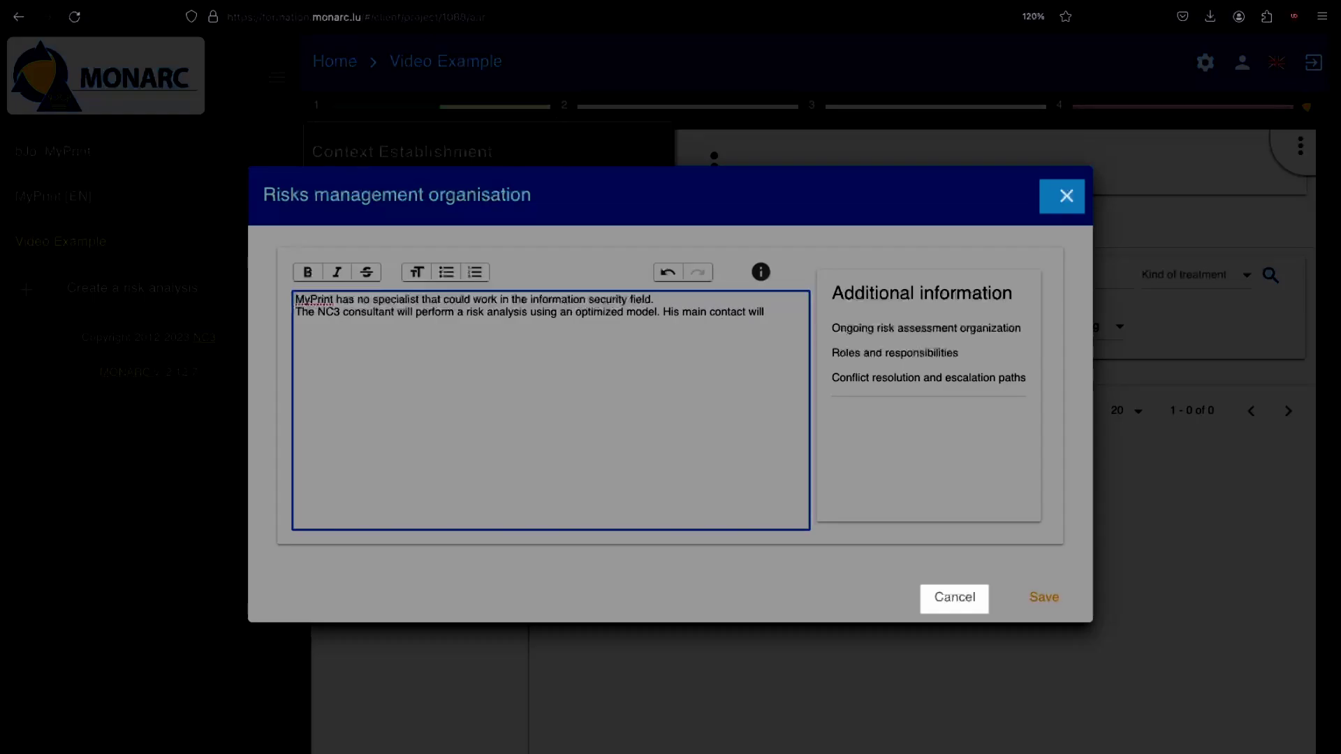
text( be M. Schime)
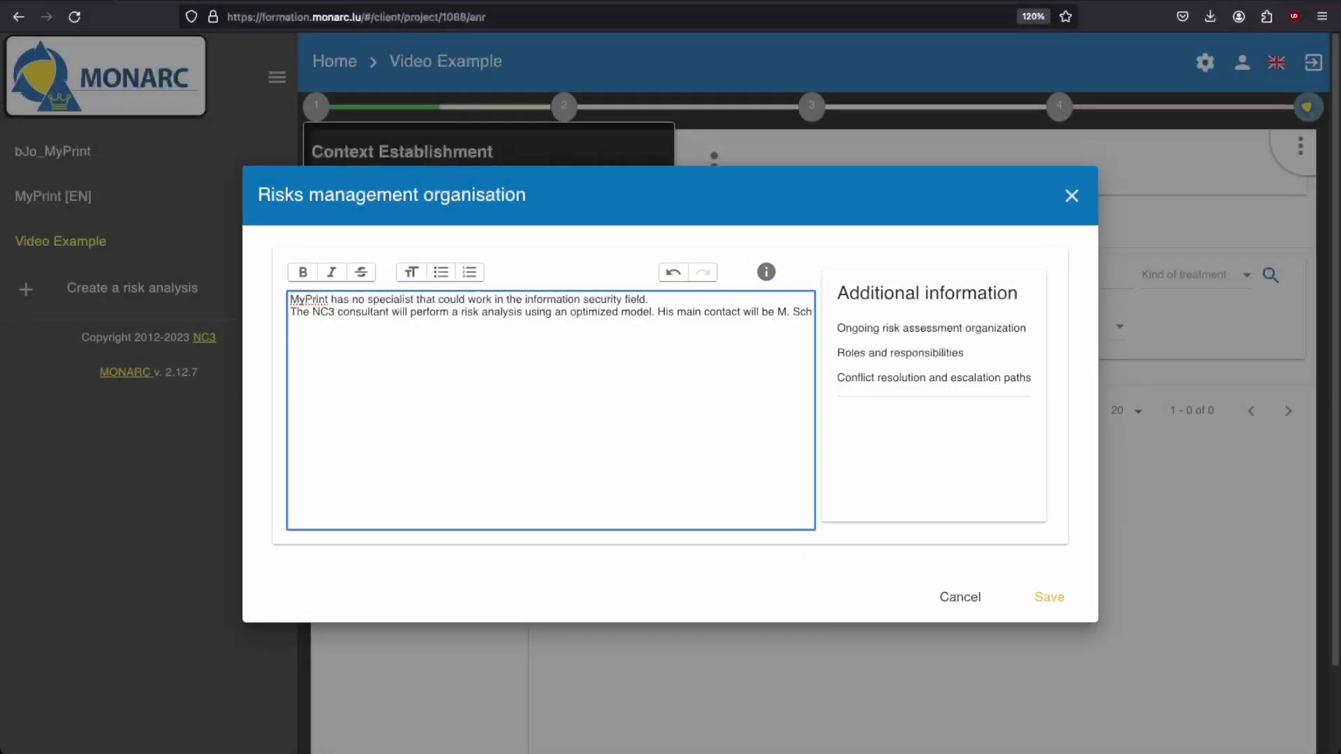
key(BackSpace)
key(BackSpace)
key(BackSpace)
text(m)
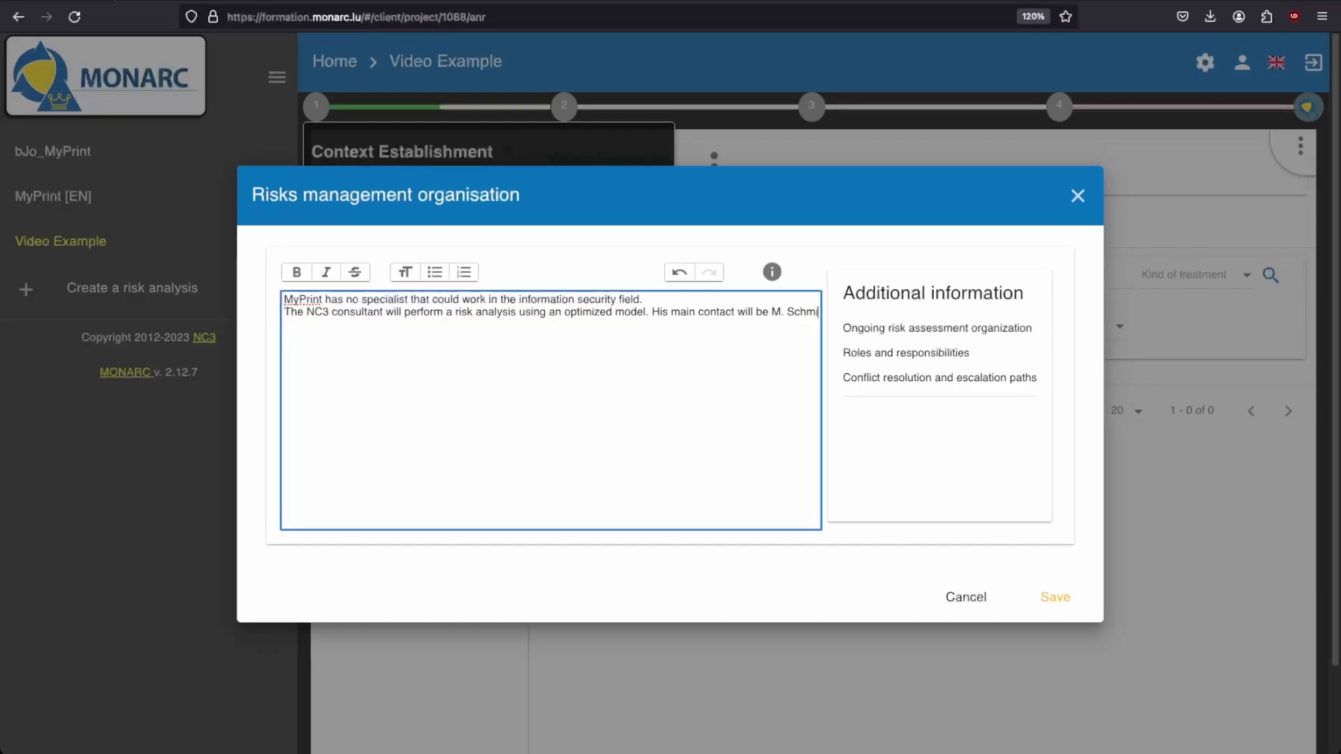
text(idt, leader of the IT department.)
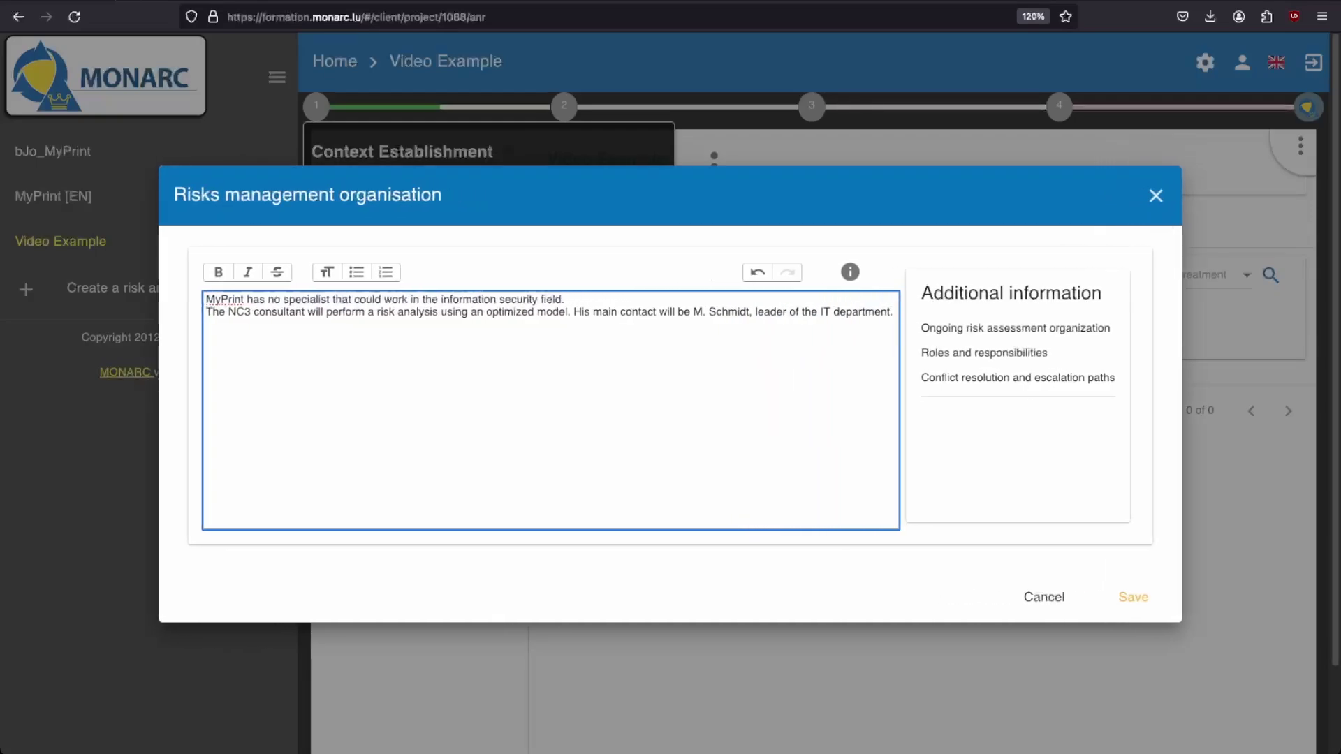
key(Return)
Step: Add "He will nedd to organize all the interviews, which are necessary for the mission, and will give all the needed resources."
text(He will nedd to orga)
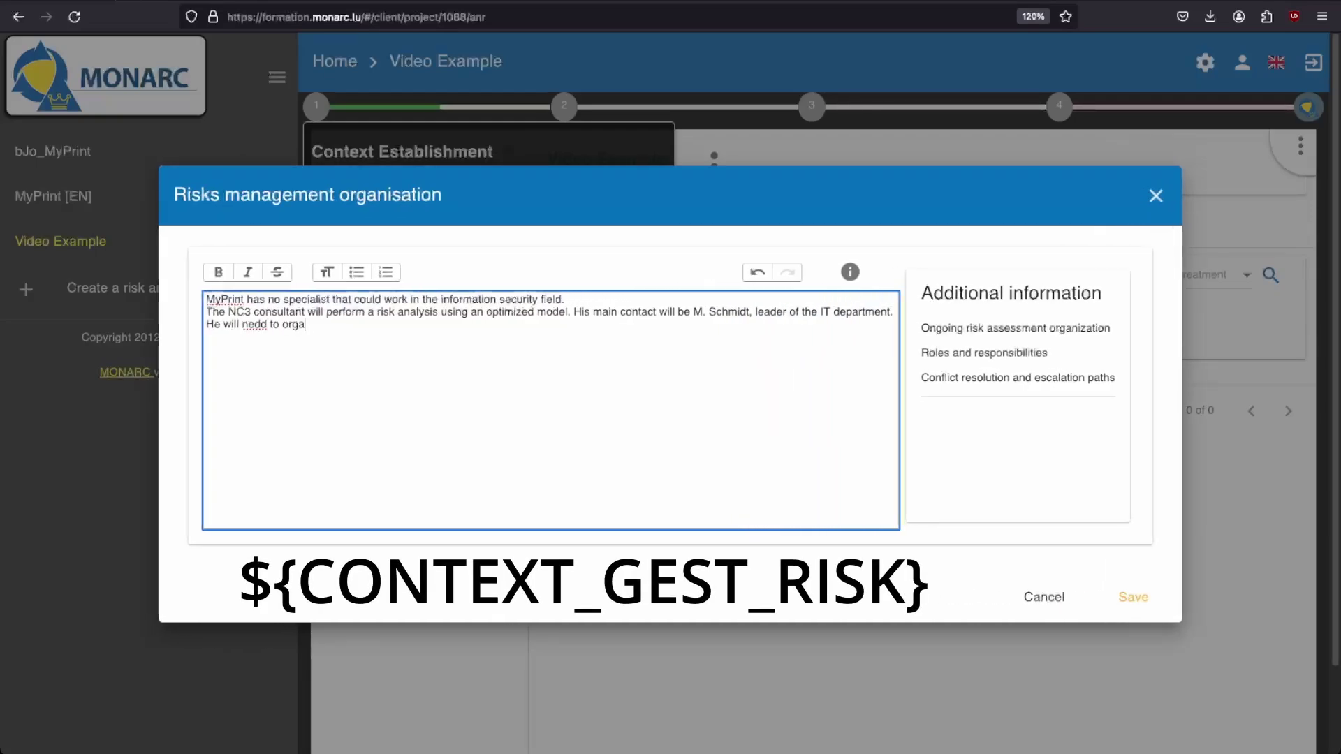
text(nize all the interviews, which a)
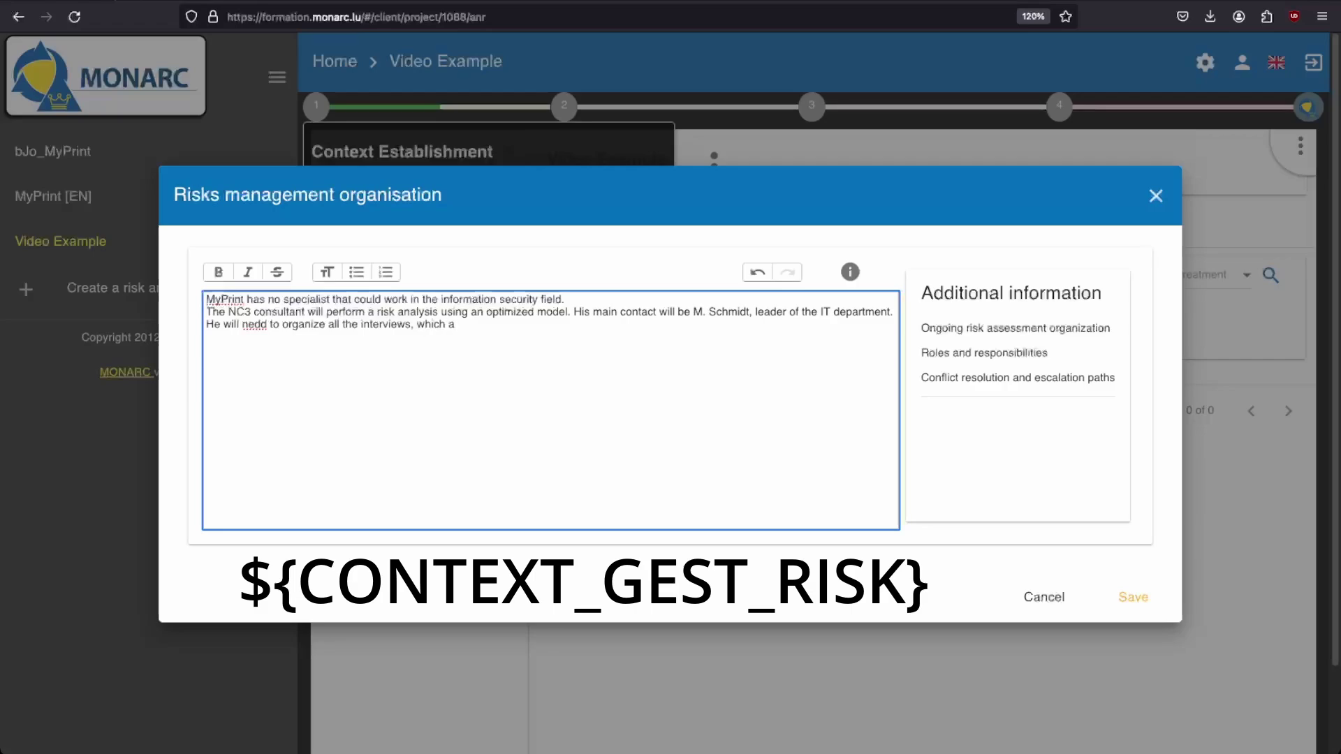
text(re necessary for the mission, an)
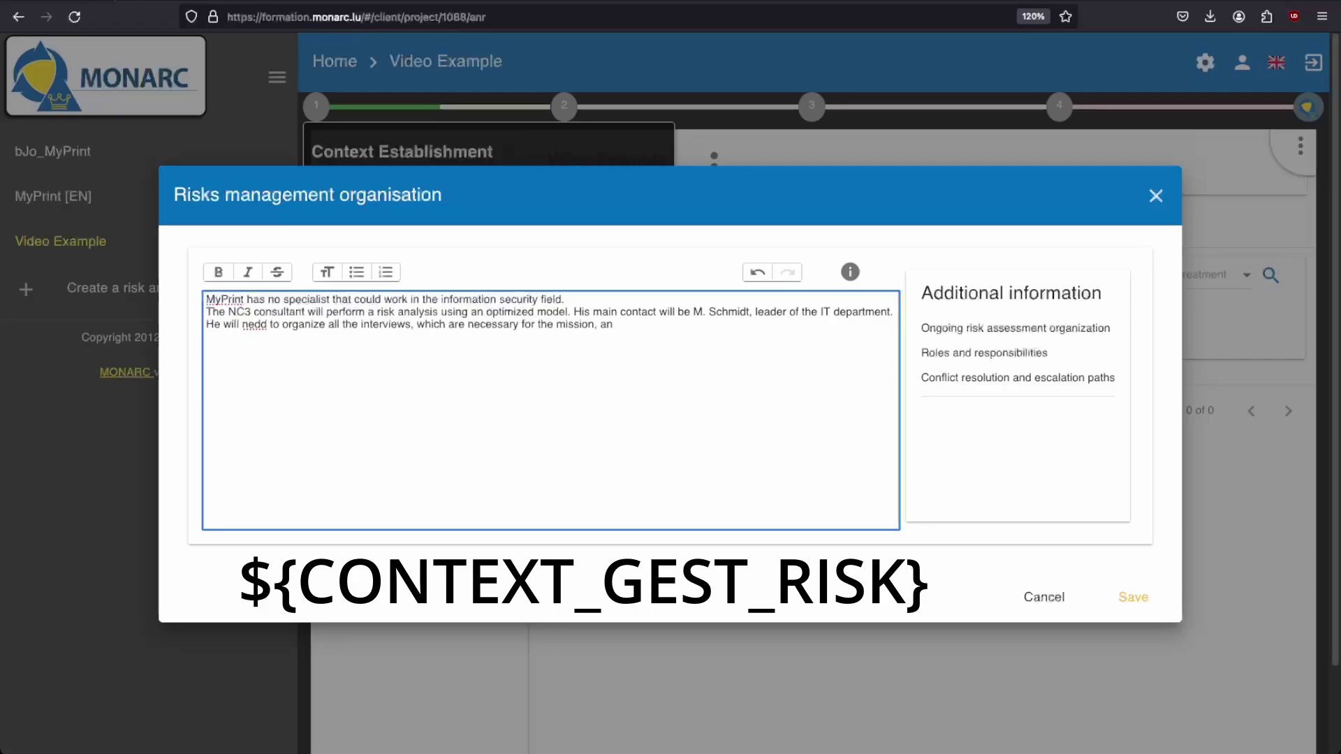
text(d will give all the needed resources. )
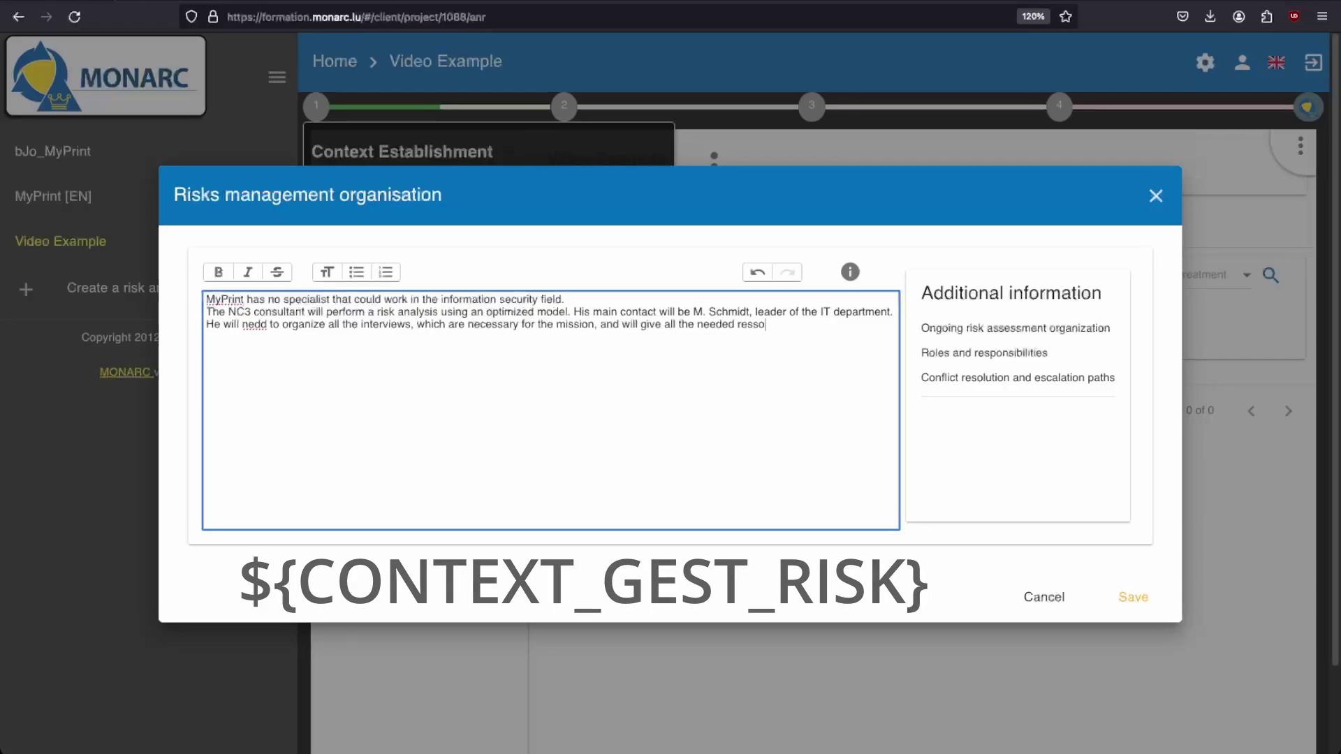
Step: Add a line that the IT department leader "should be aware and trained to take the lead of the risk management in MyPrint."
text(M. Schmi)
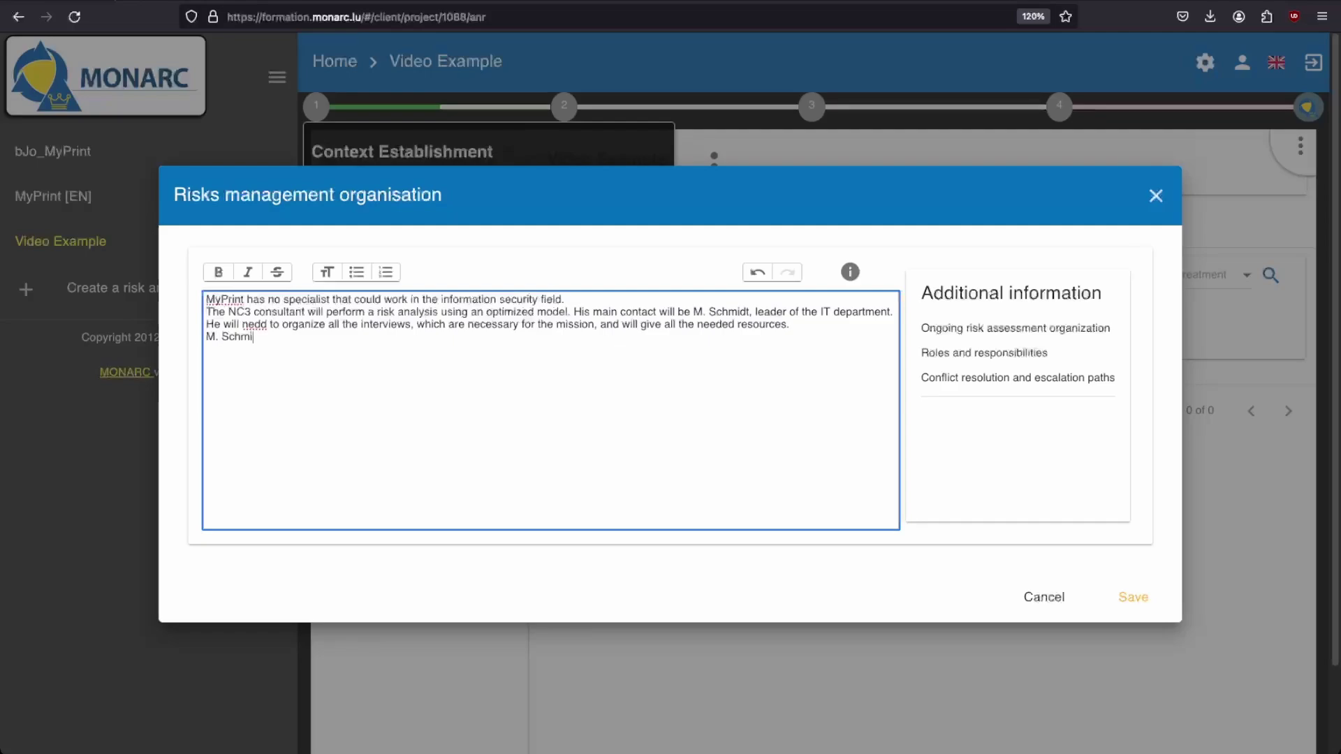
text(dt should be aware and trained to take the le)
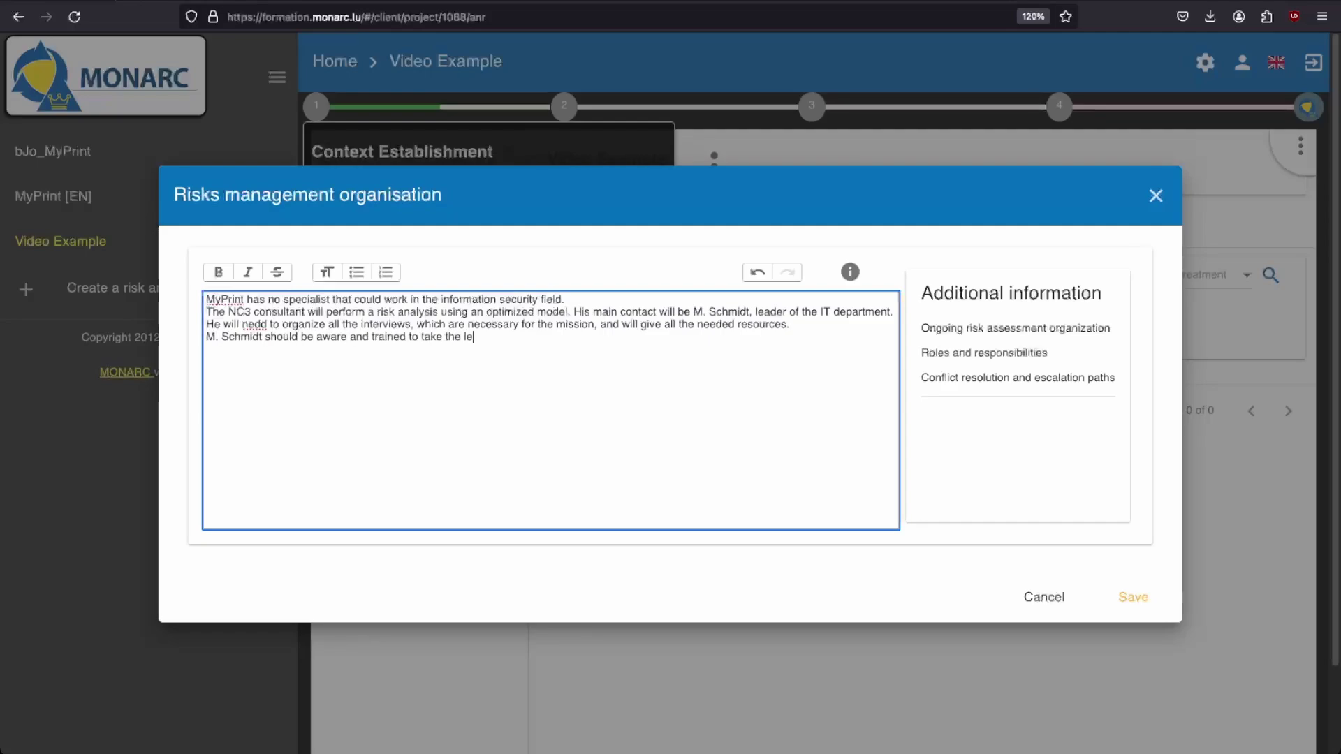
text(ad of the risk management in MyPrint.)
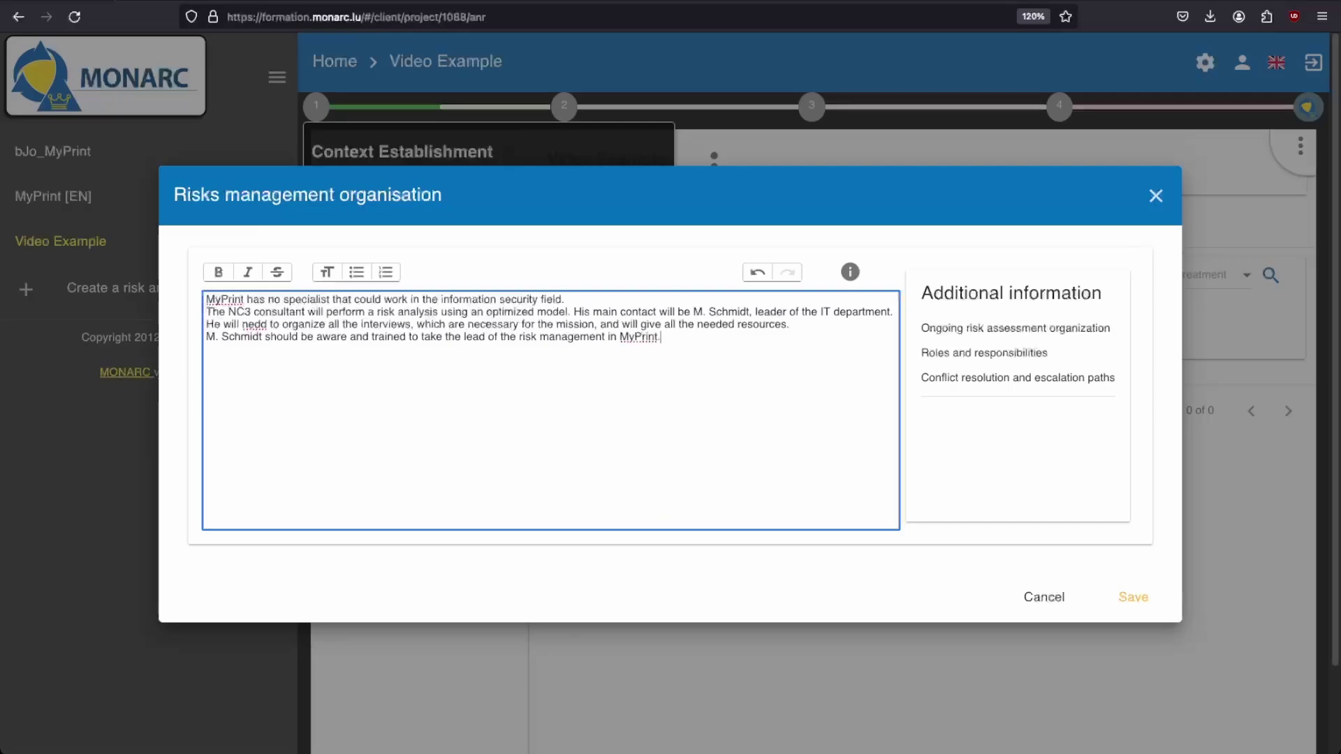
Step: Save the Risks management organisation text and open the Definition of the risk evaluation criteria
click(1139, 602)
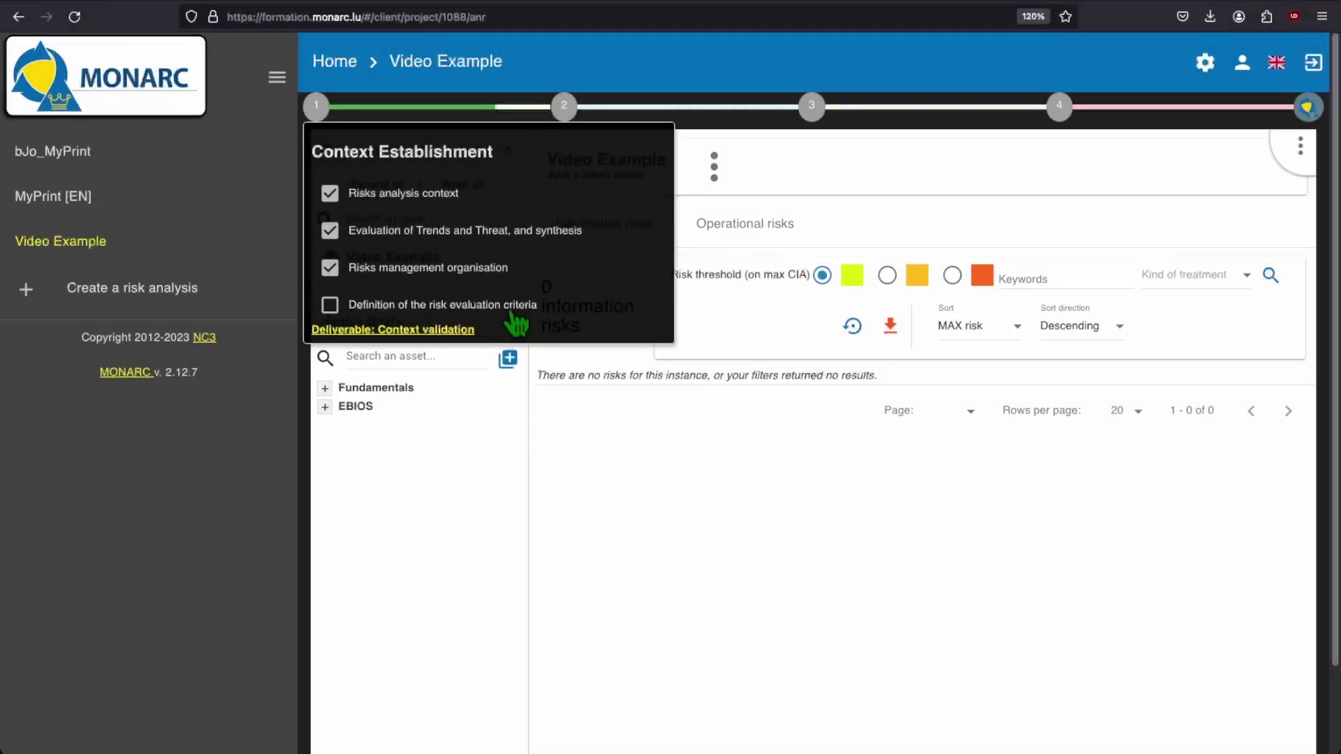
click(515, 307)
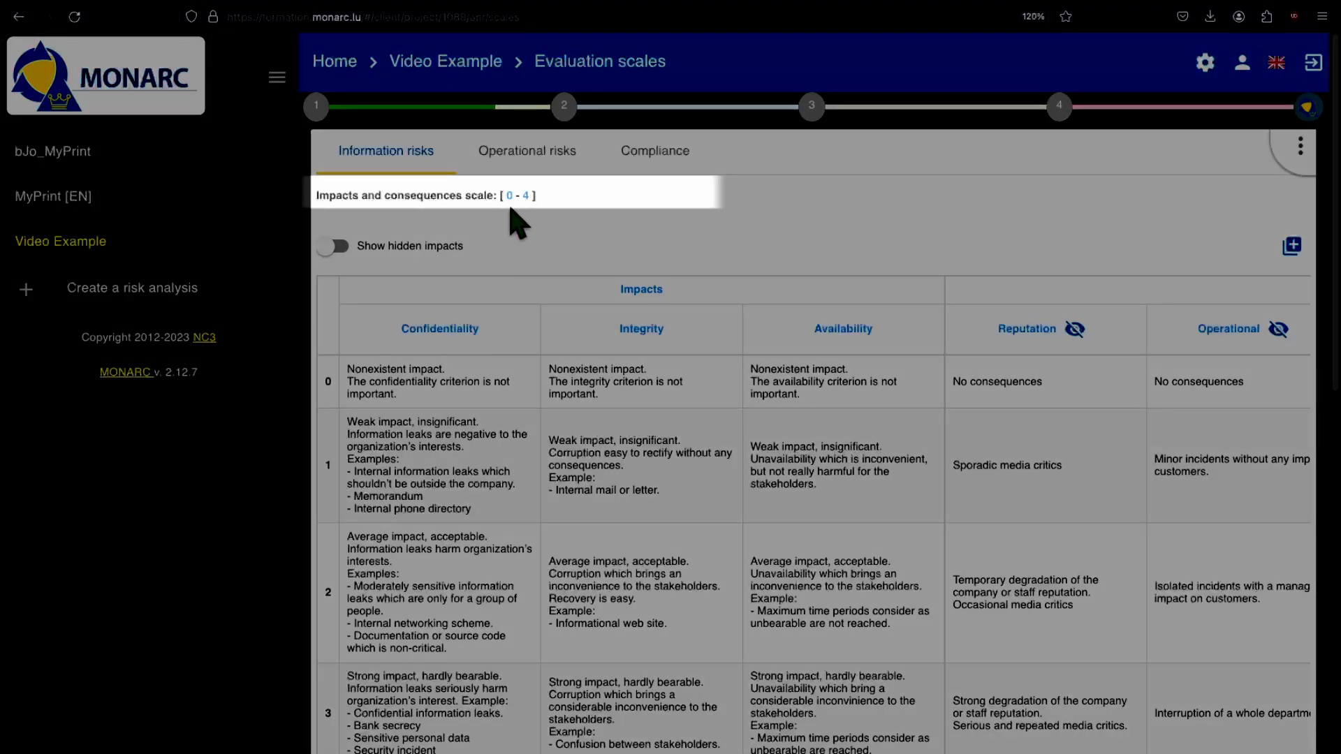
Step: Set the information risks' impacts and consequences scale to 1–10 and look through the extended table
click(509, 197)
text(1)
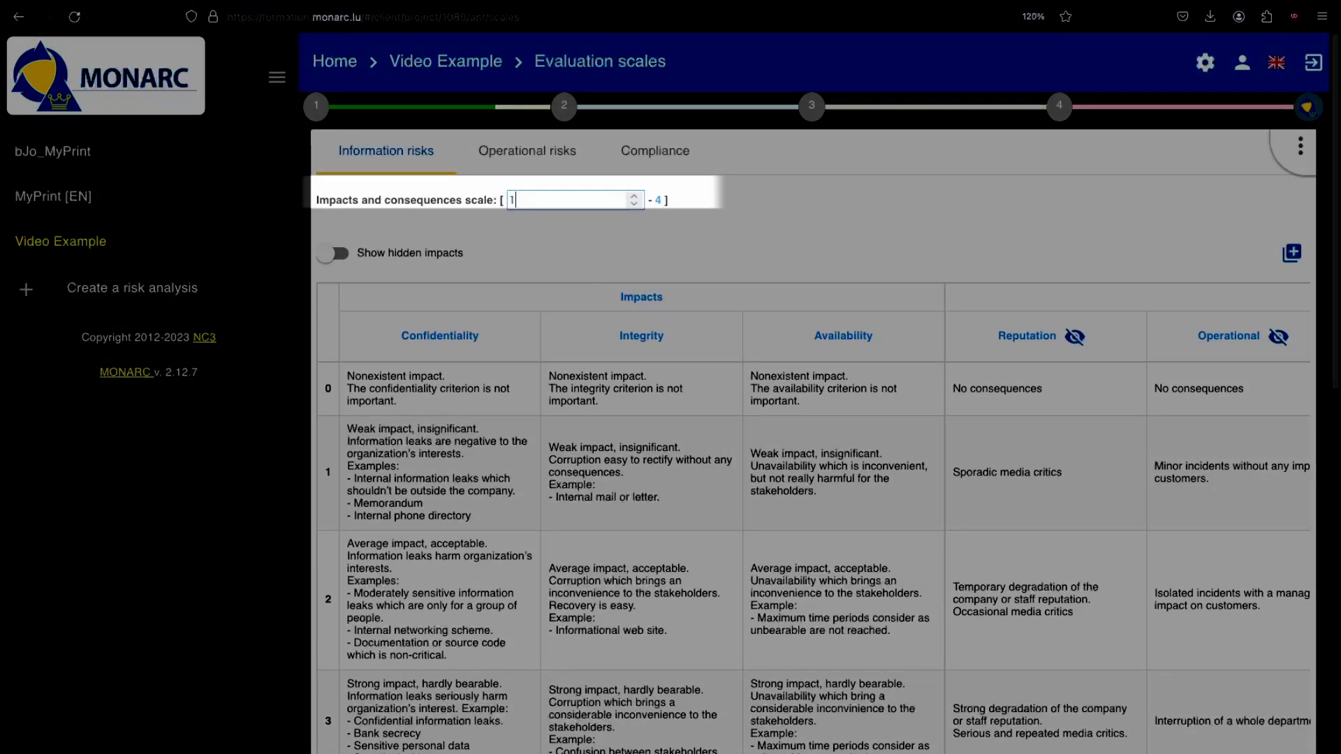
key(Return)
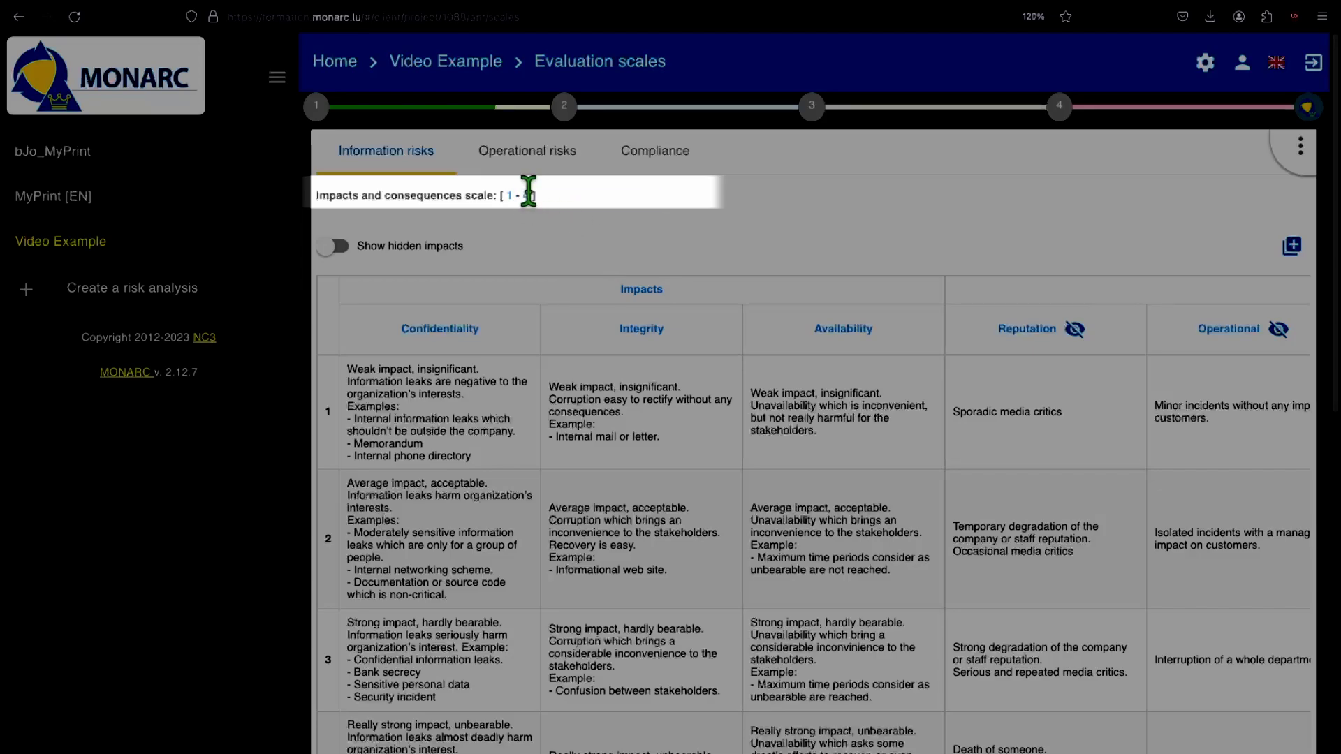
click(526, 195)
text(1)
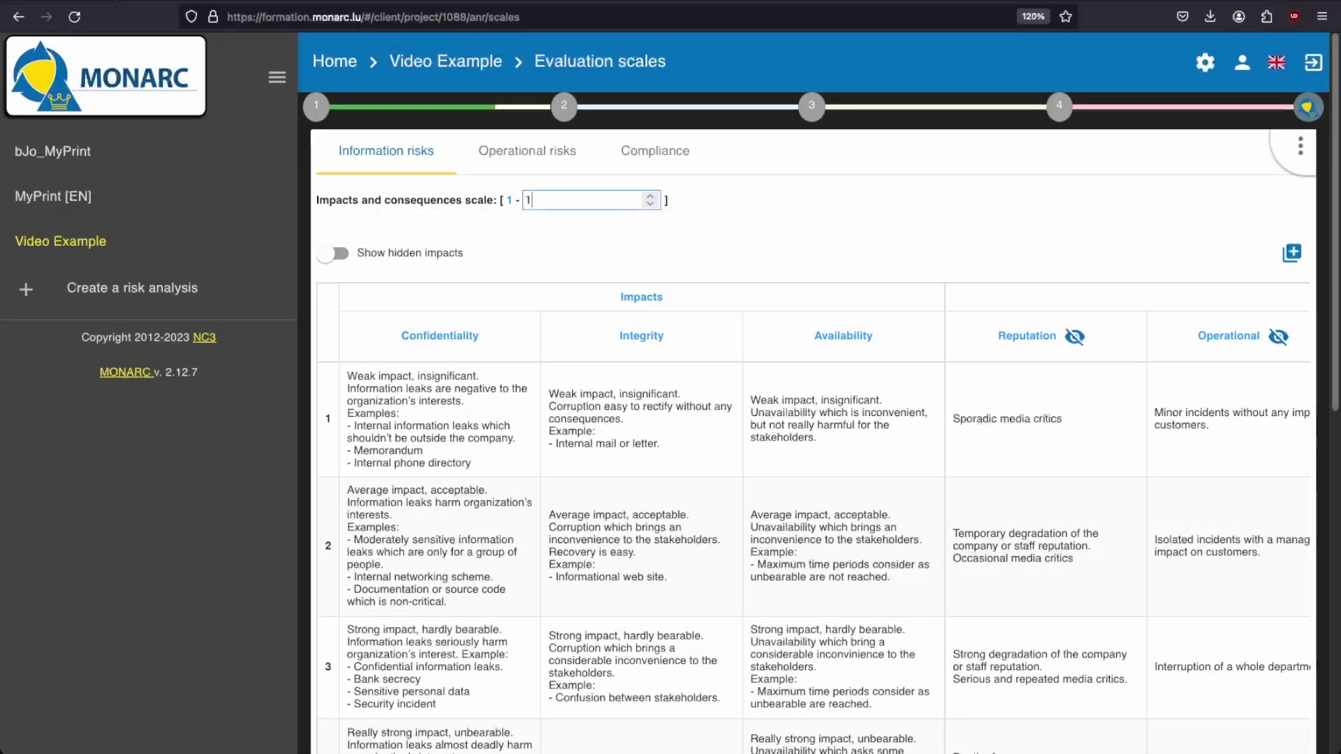
text(0)
key(Return)
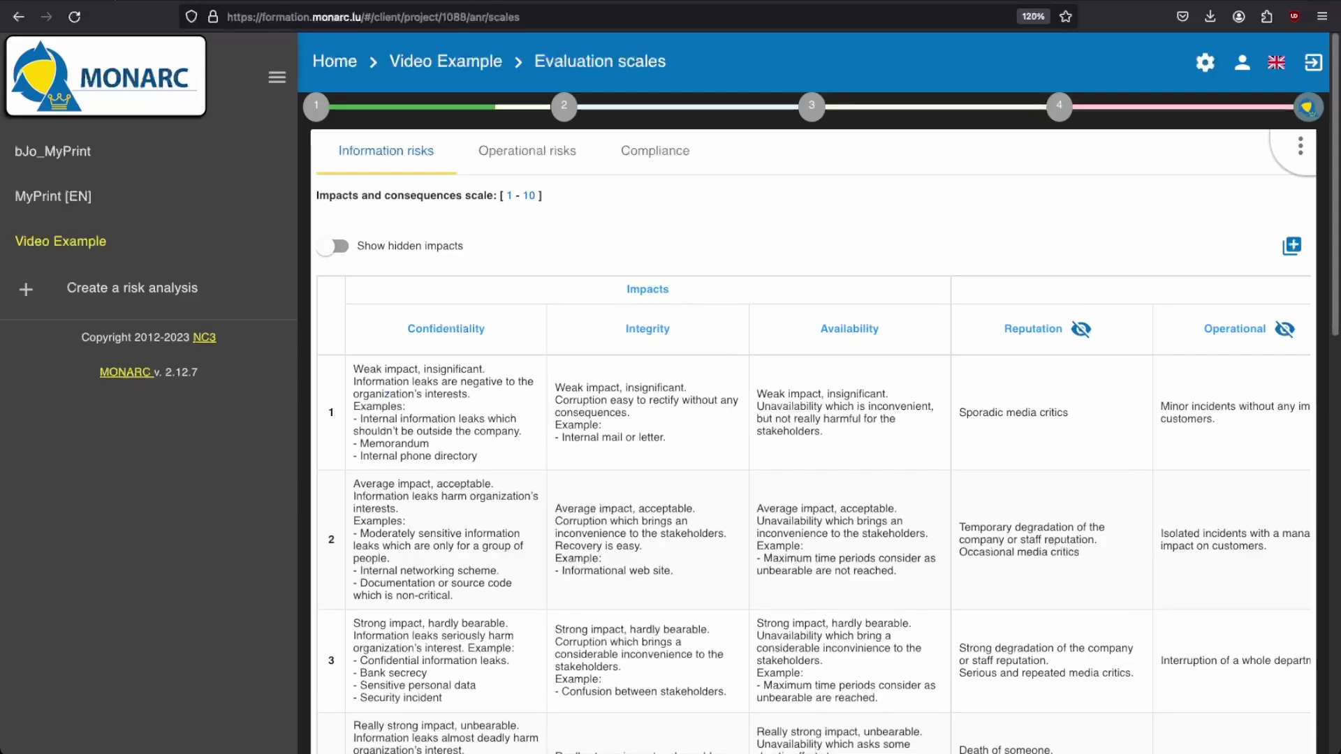
scroll(691, 279, down, 3)
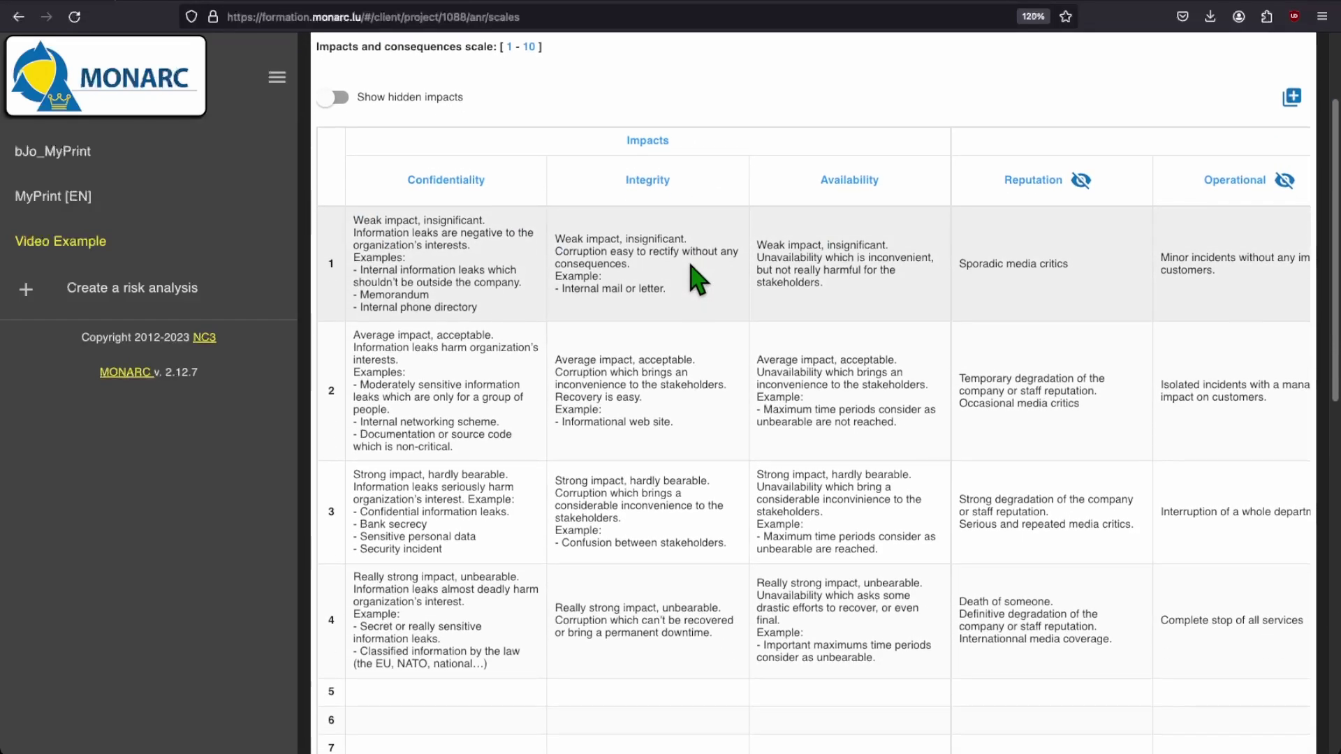
scroll(696, 279, down, 3)
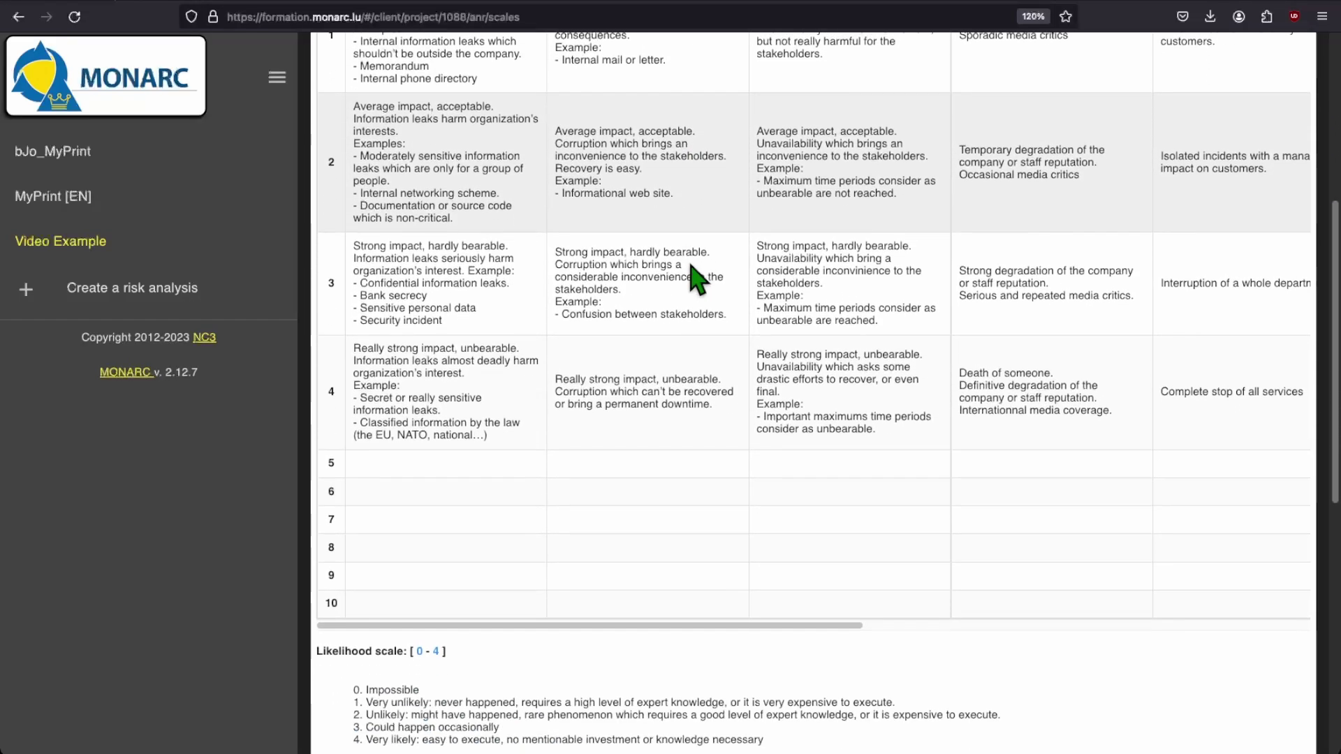
scroll(696, 280, up, 2)
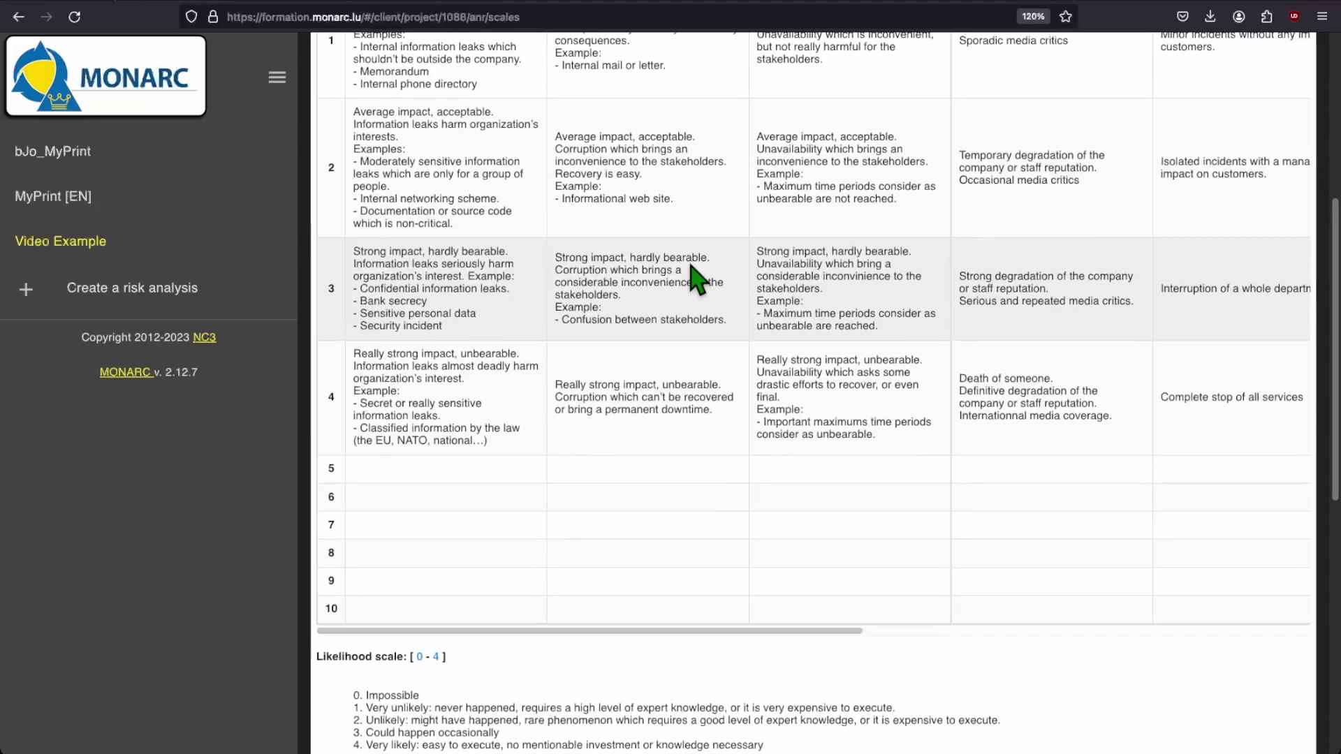
scroll(696, 279, up, 4)
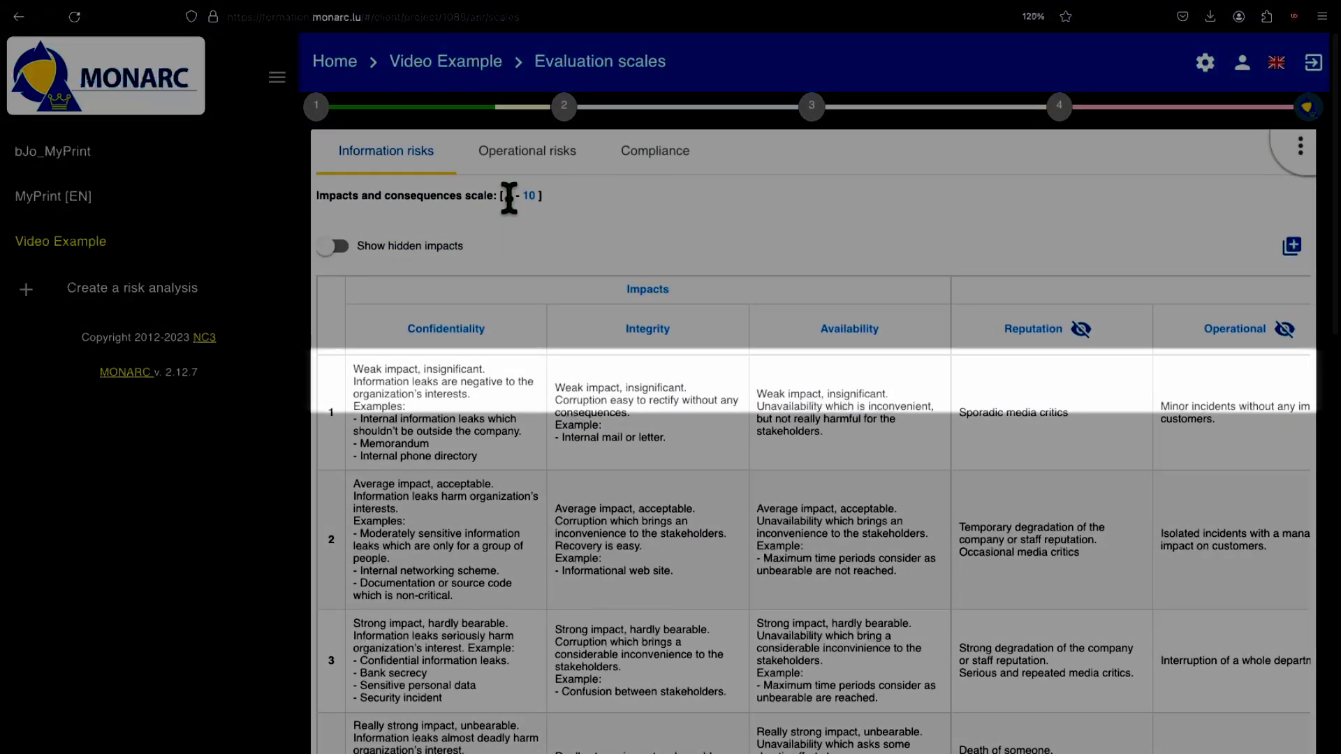
Step: Set the impacts and consequences scale back to a minimum of 0 and a maximum of 4
click(509, 196)
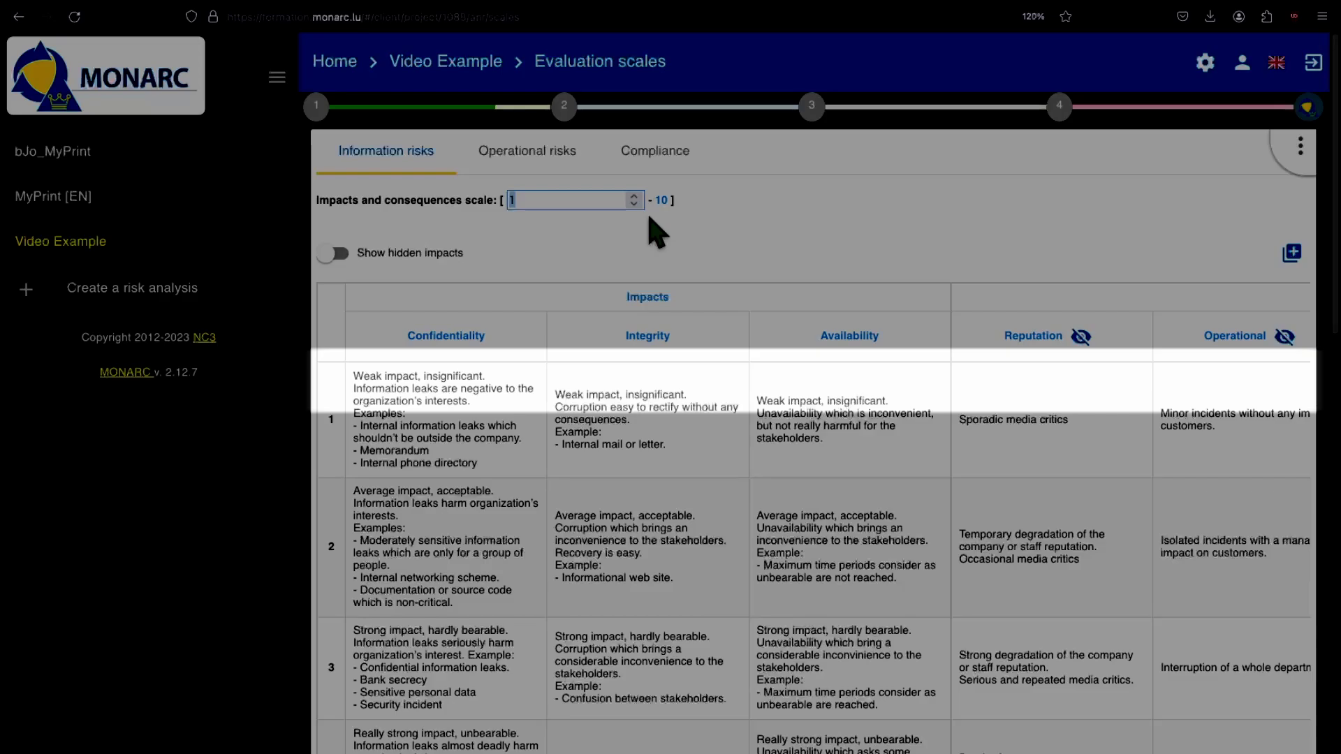
text(0)
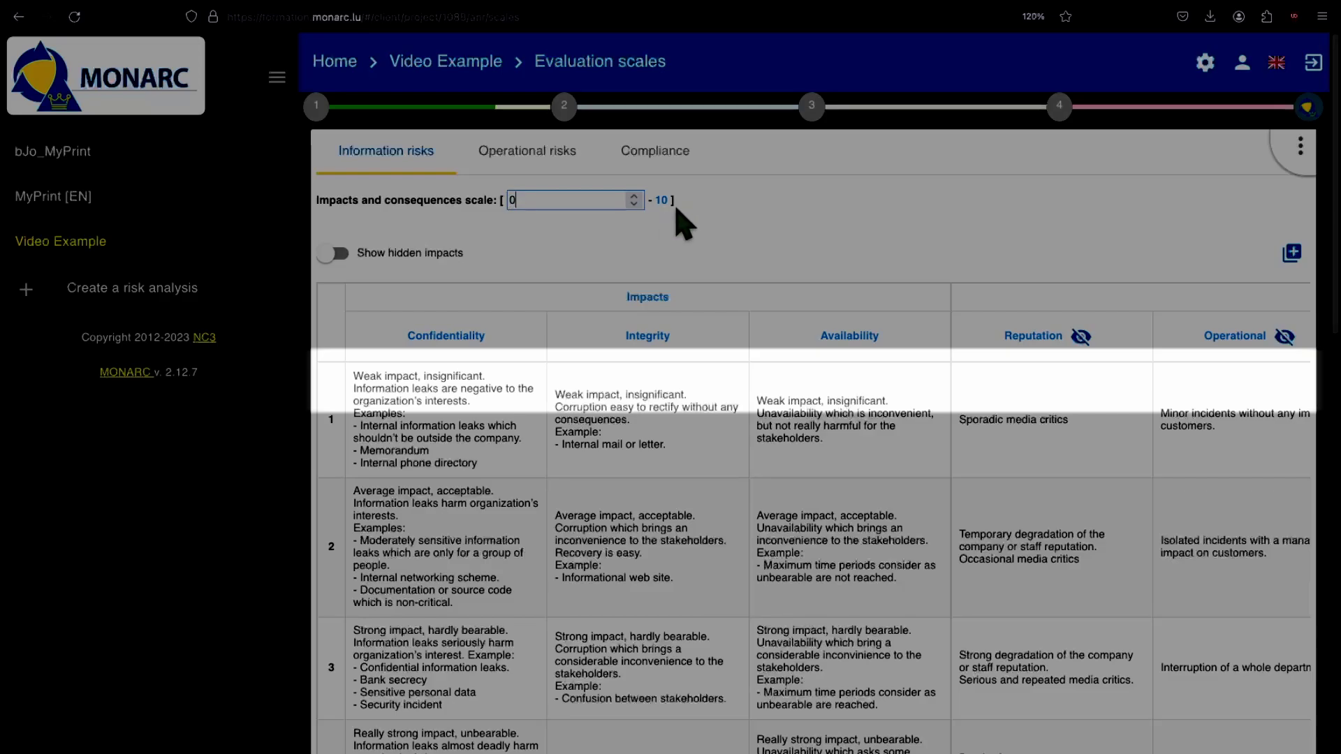
key(Return)
click(529, 196)
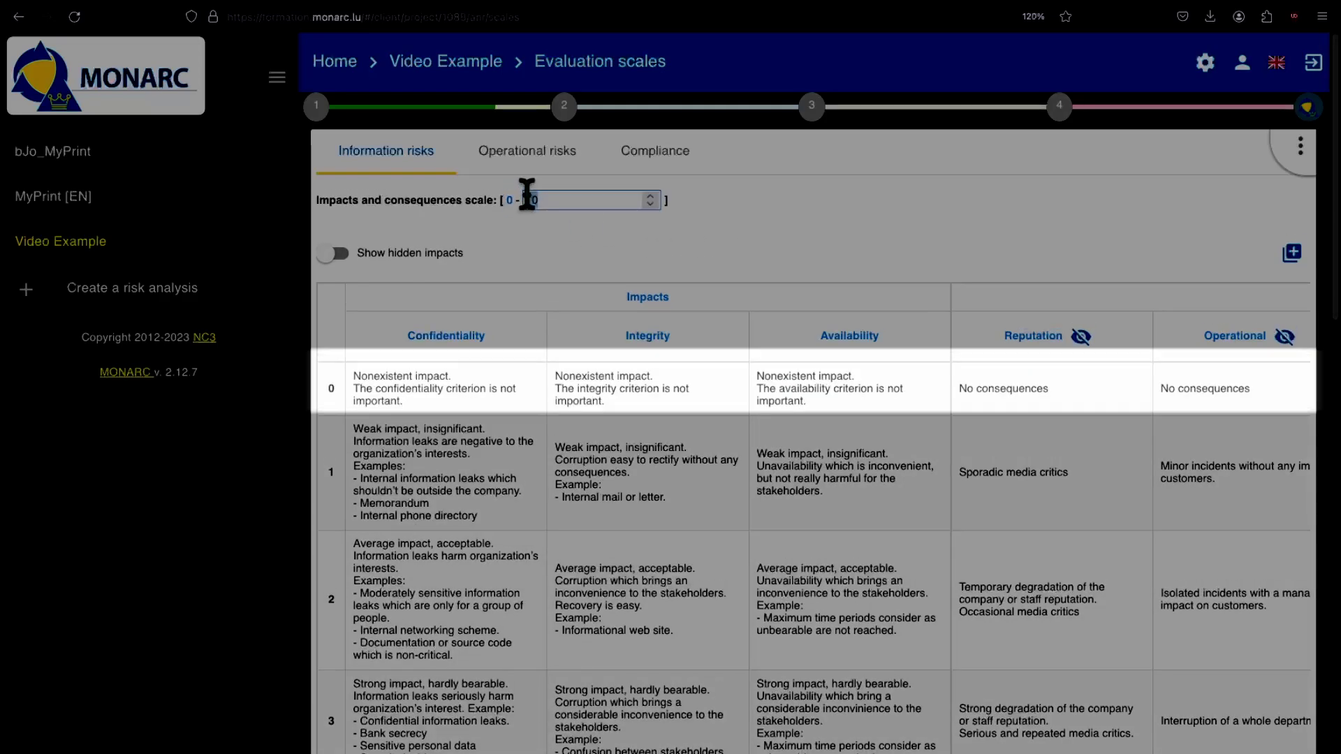
text(4)
key(Return)
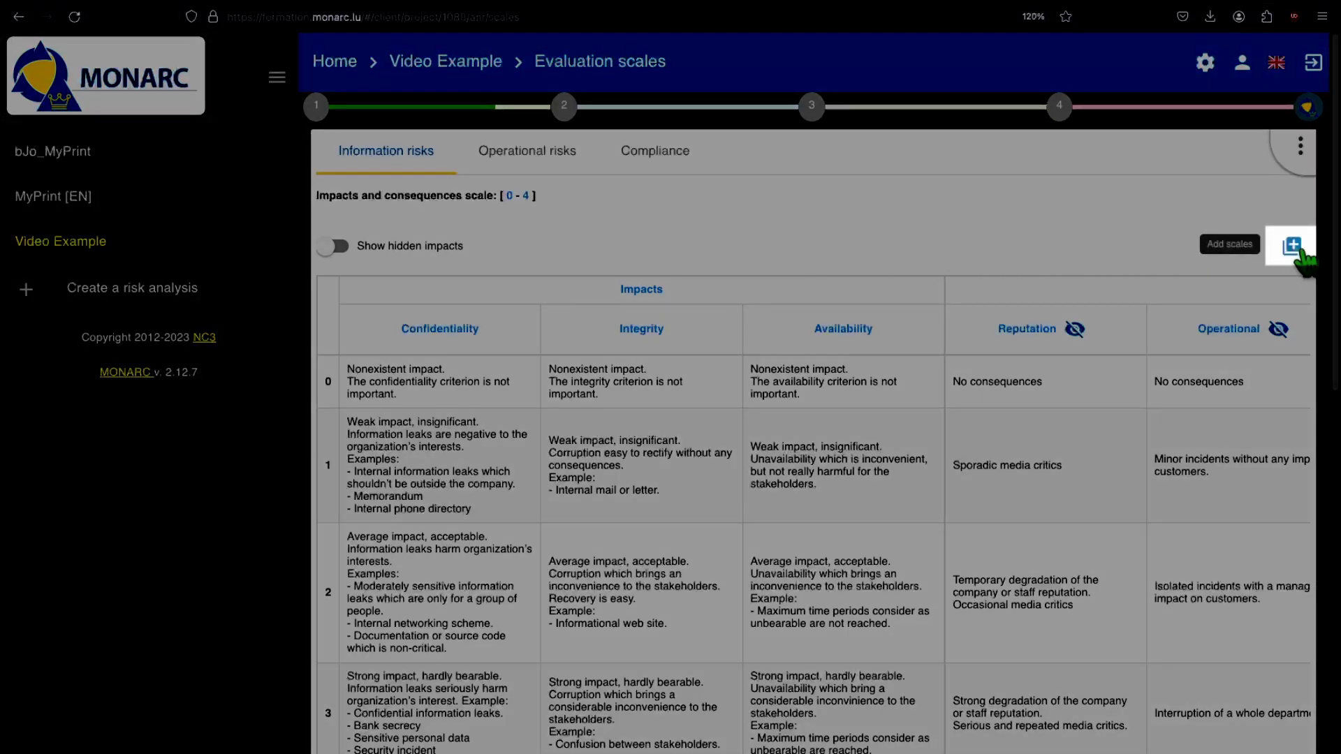
Step: Add a consequence scale labelled "Environment" to the information risks table
click(1293, 249)
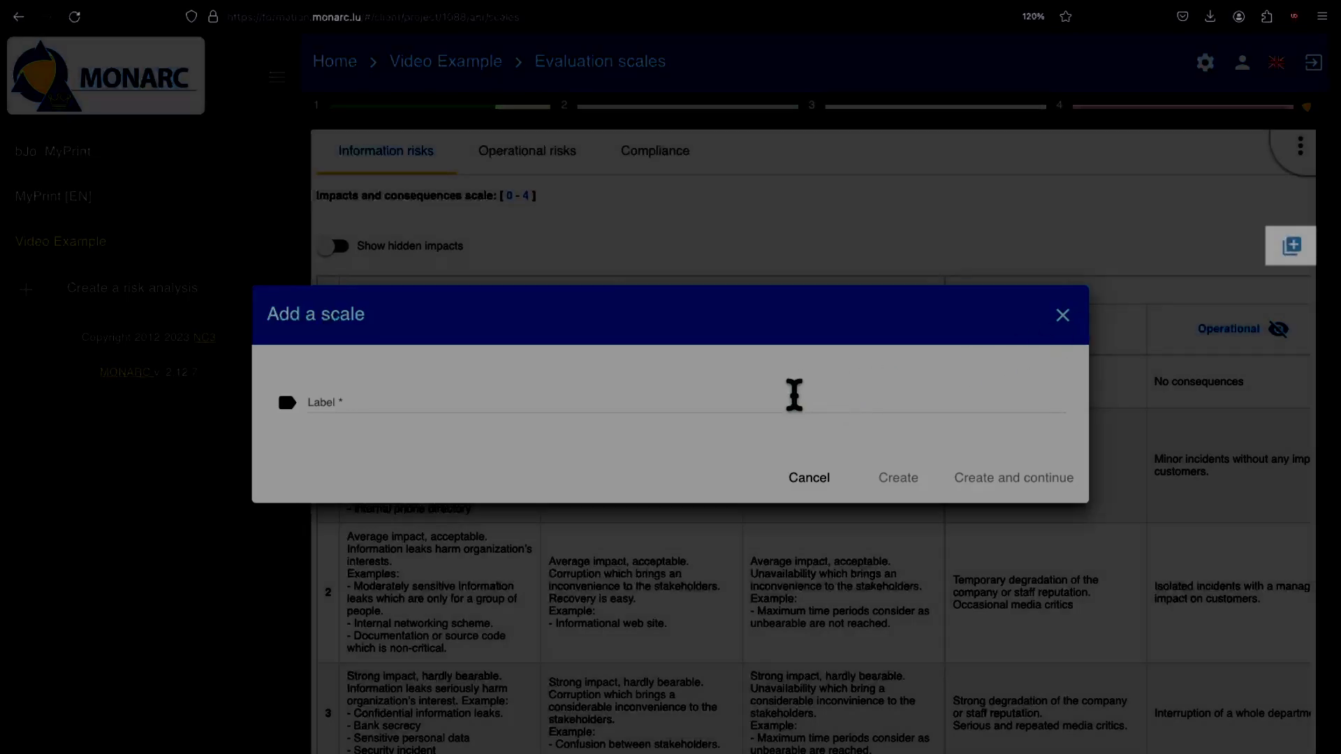
click(794, 395)
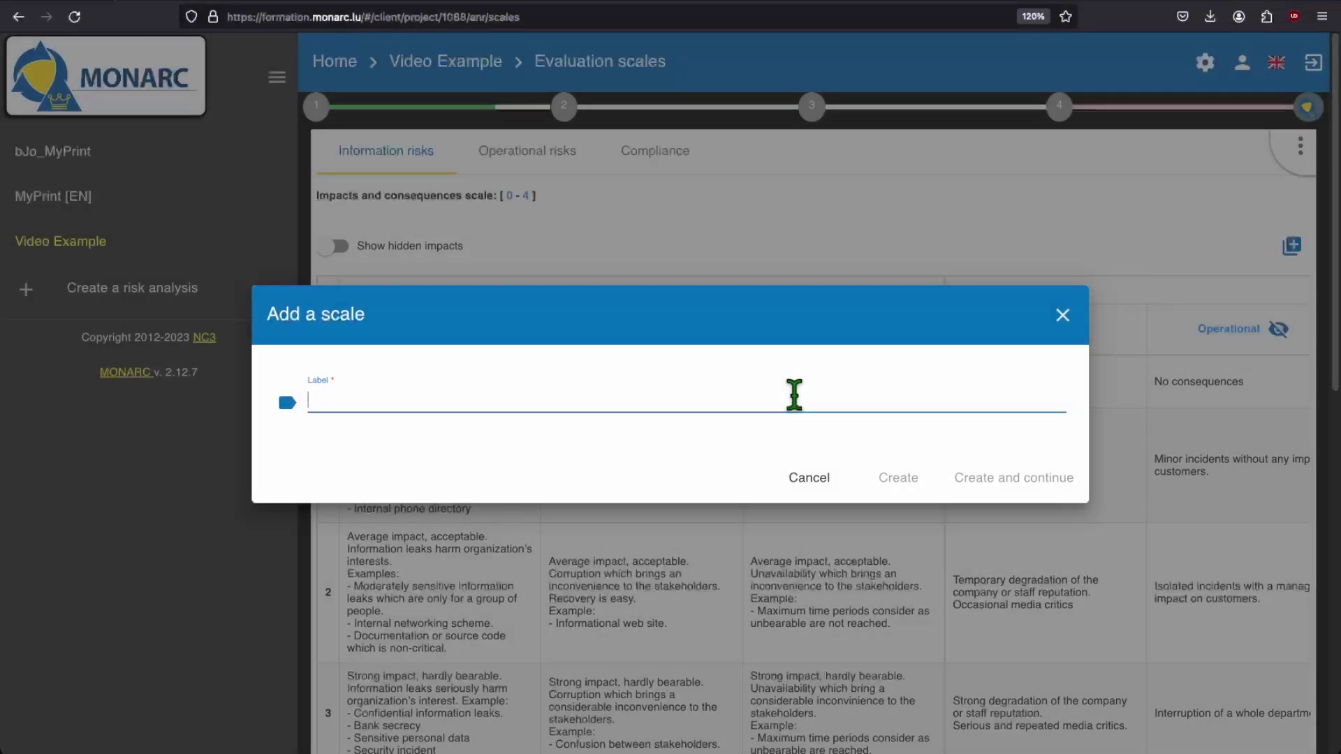
text(Environment)
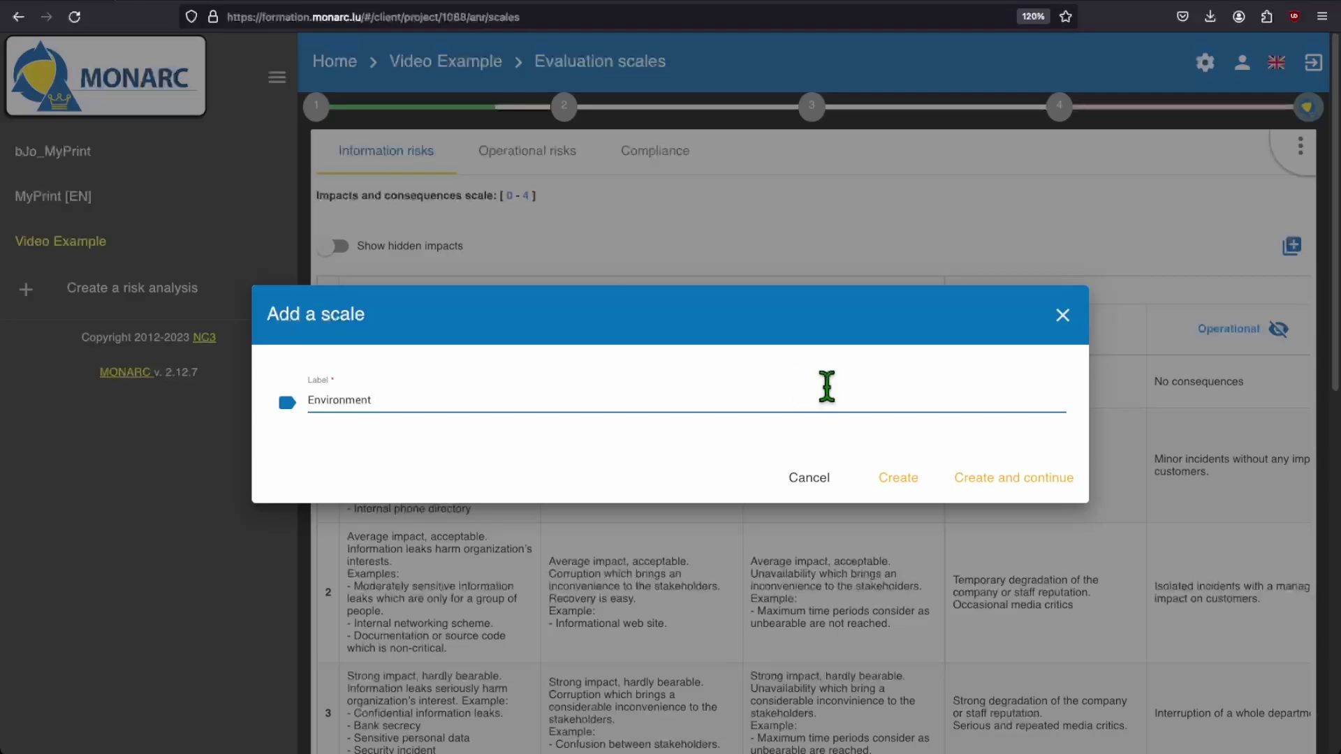
click(896, 478)
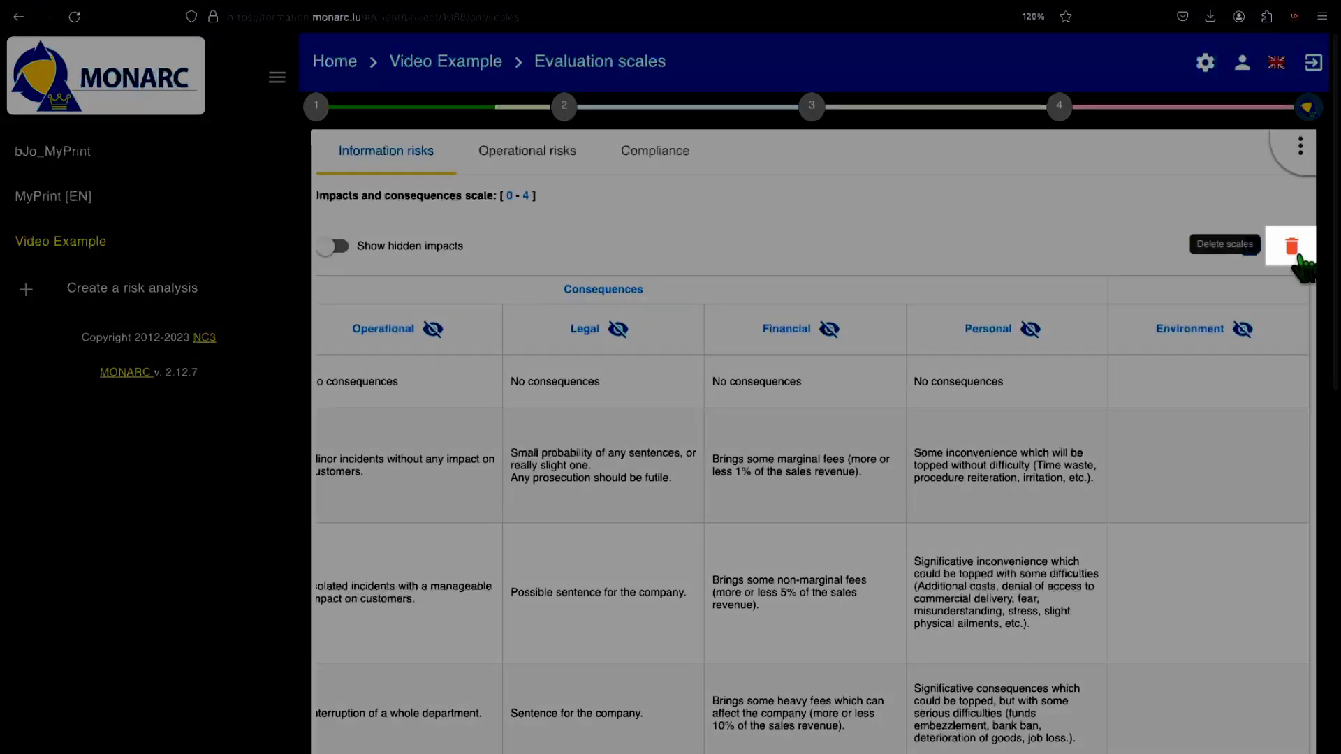
Step: Delete the Environment scale from the information risks table and confirm the deletion
click(1292, 248)
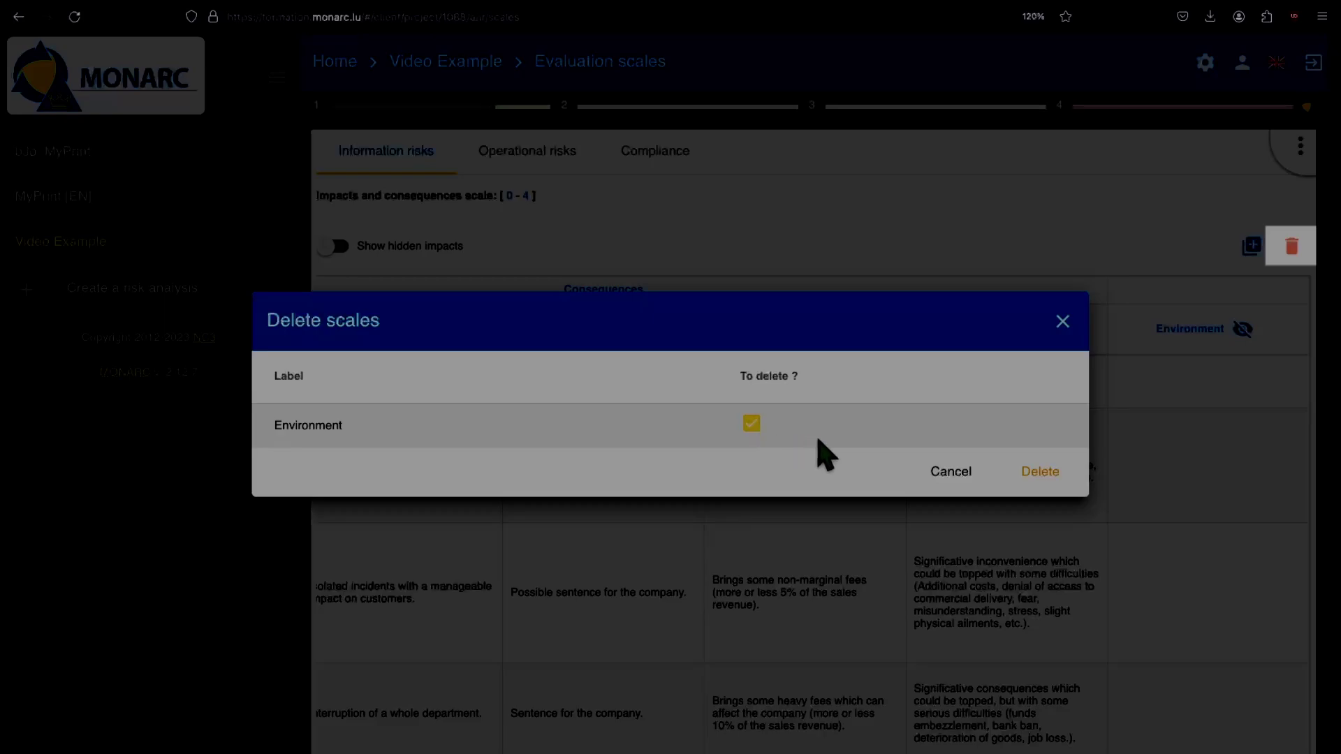
click(1026, 481)
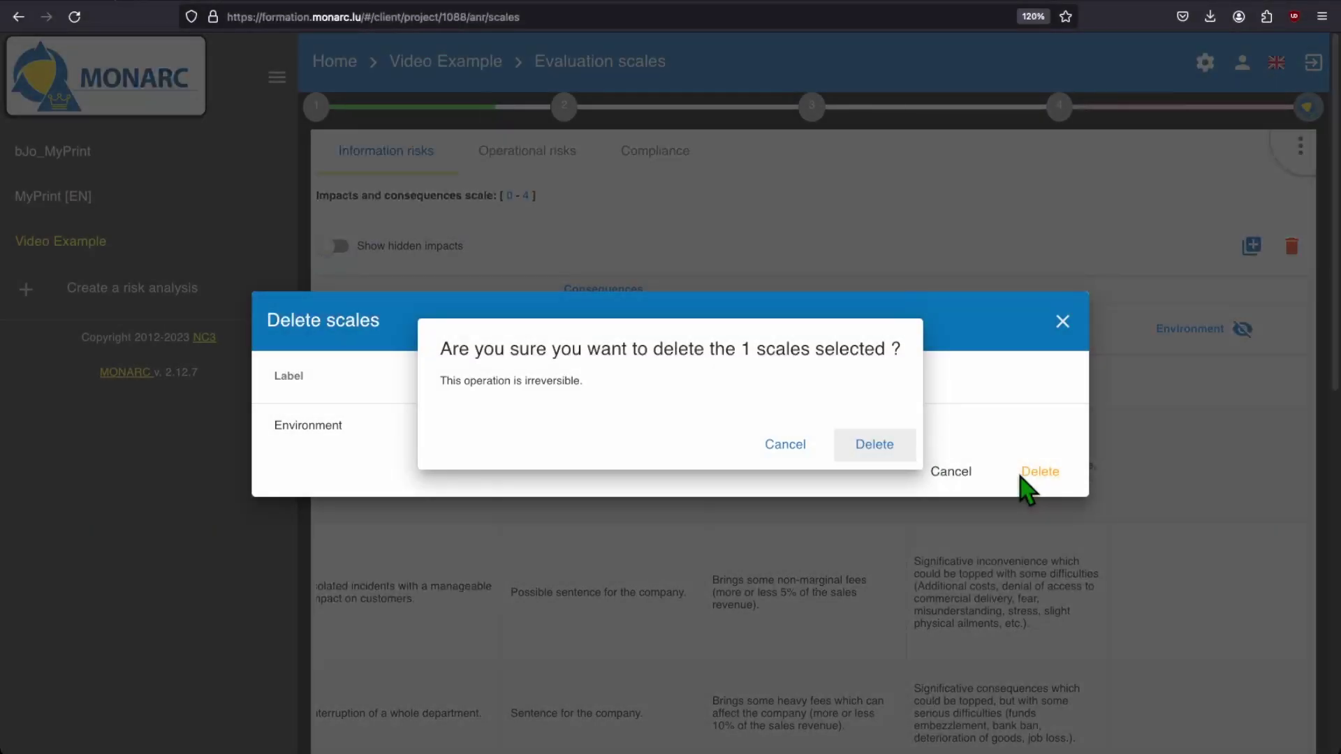
click(882, 455)
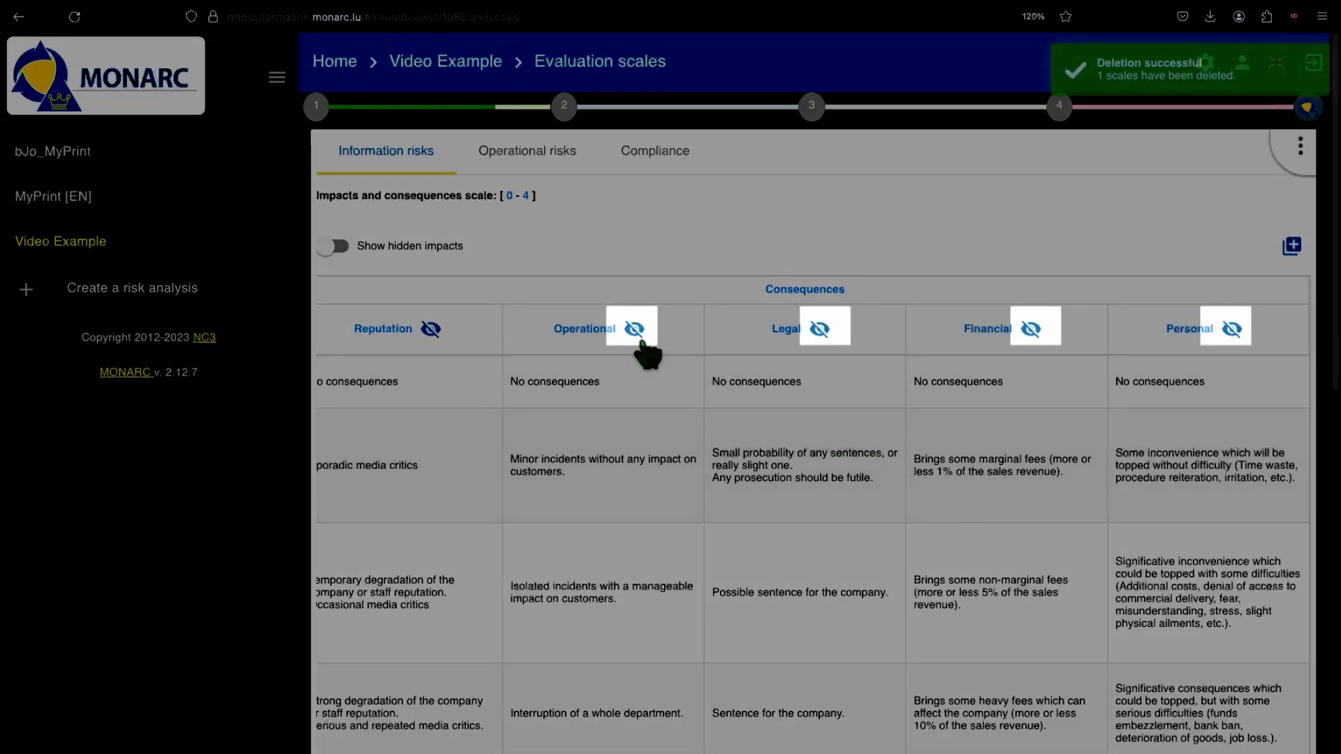
Step: Hide the Operational and Reputation consequence columns, and review the remaining columns of the scale table
click(639, 338)
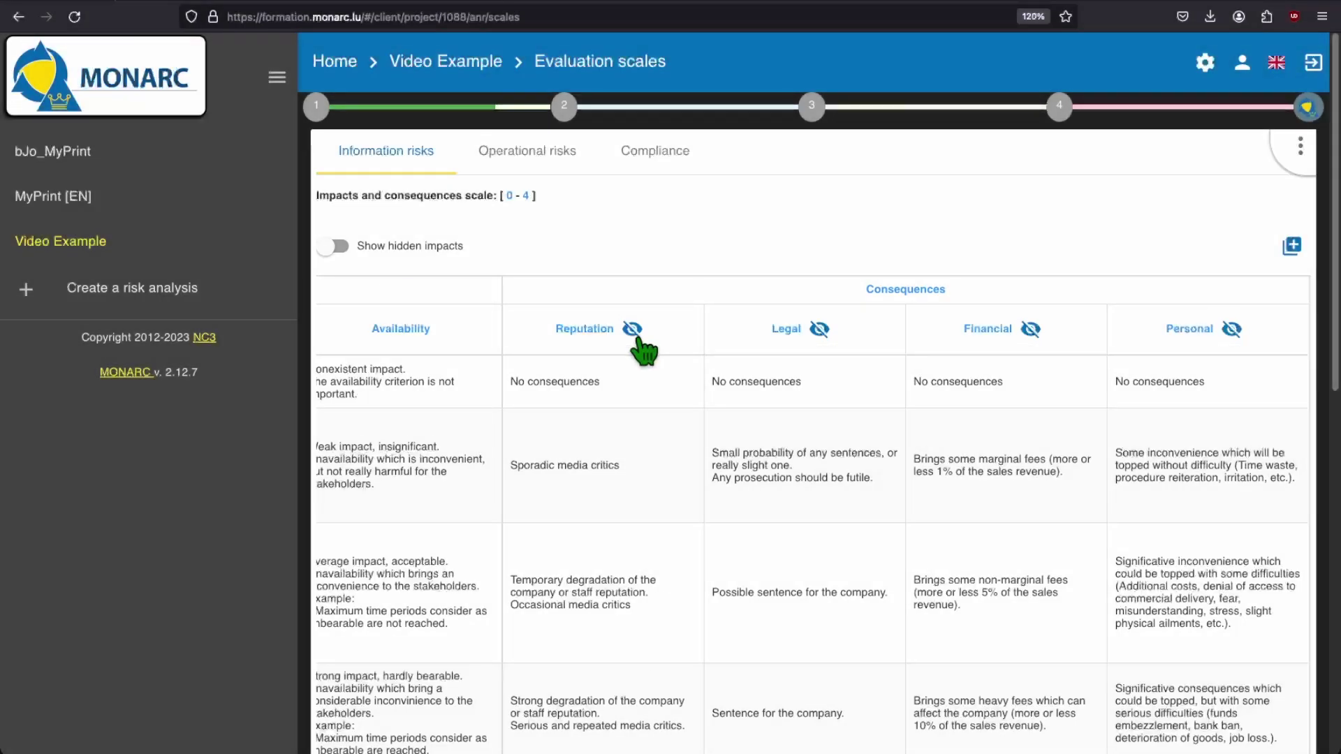
click(633, 334)
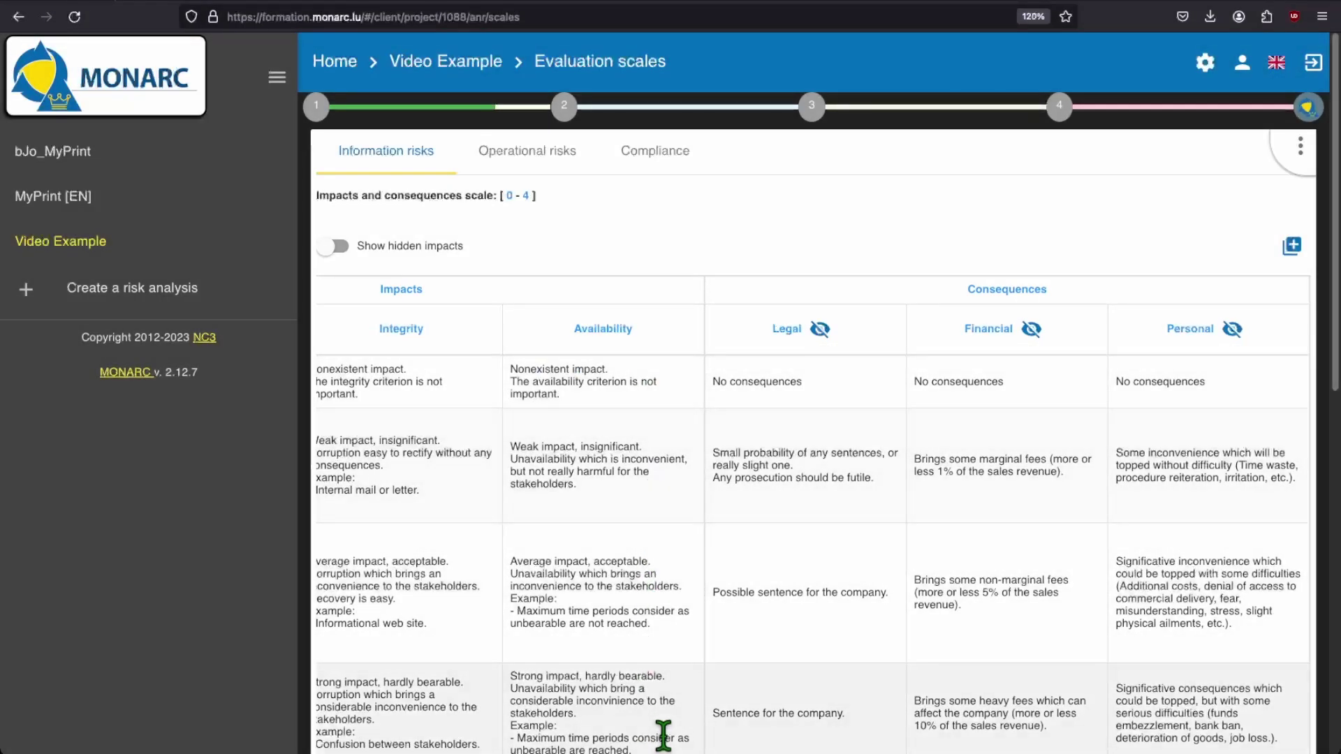
scroll(674, 712, down, 2)
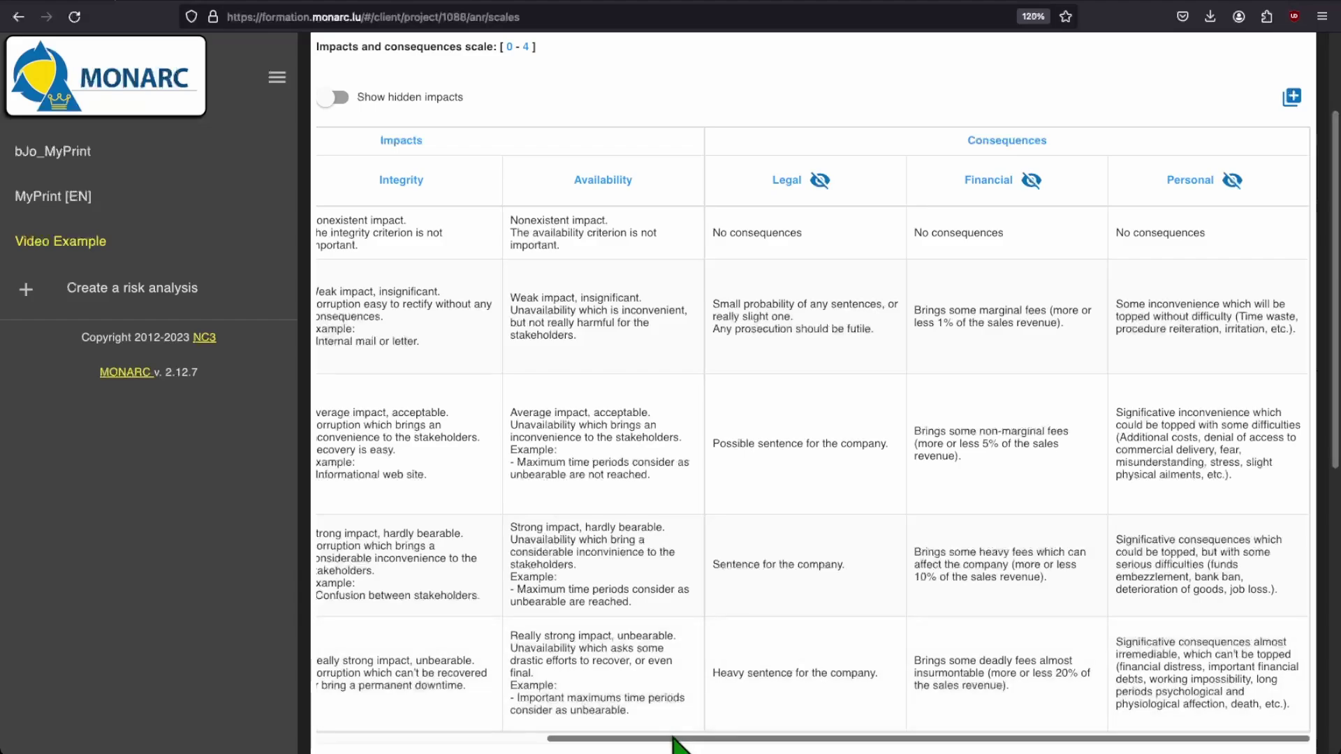
drag(673, 741, 437, 737)
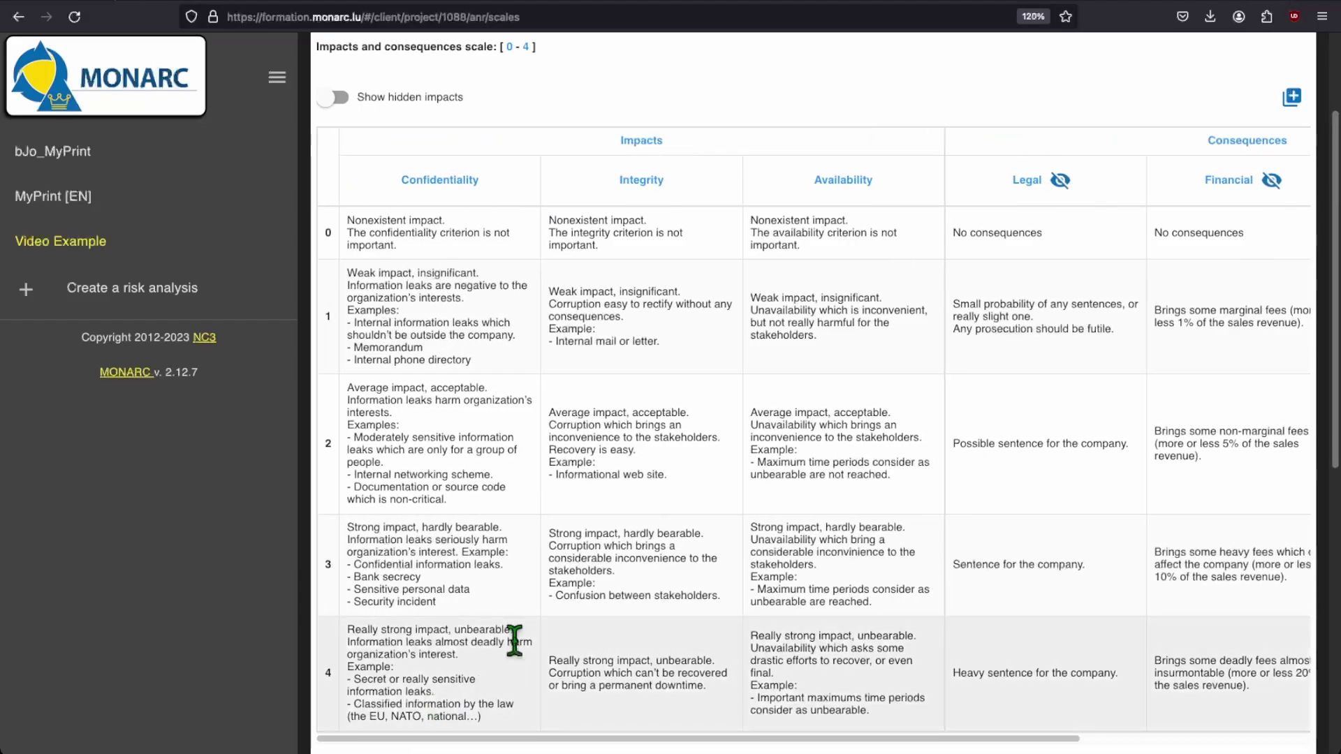
Step: Show the hidden impacts and make the Reputation and Operational consequences visible again
scroll(625, 541, up, 2)
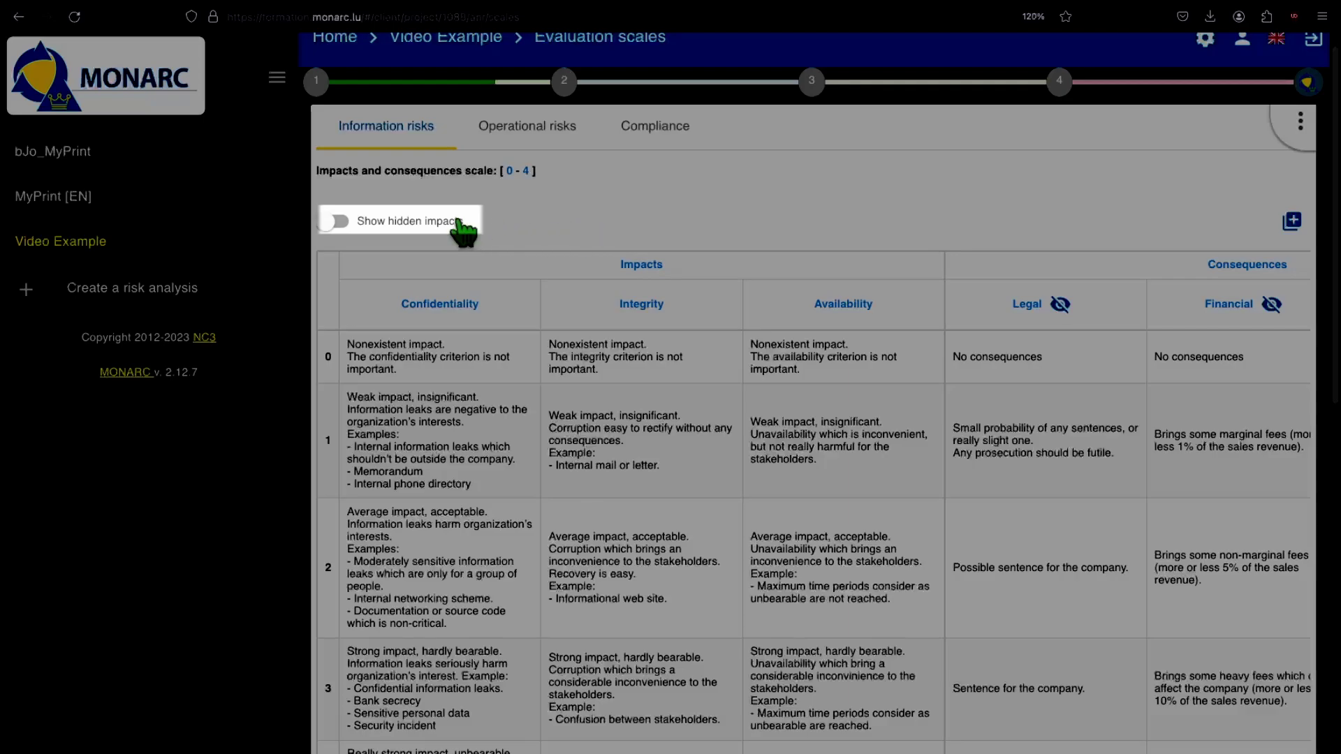
click(334, 220)
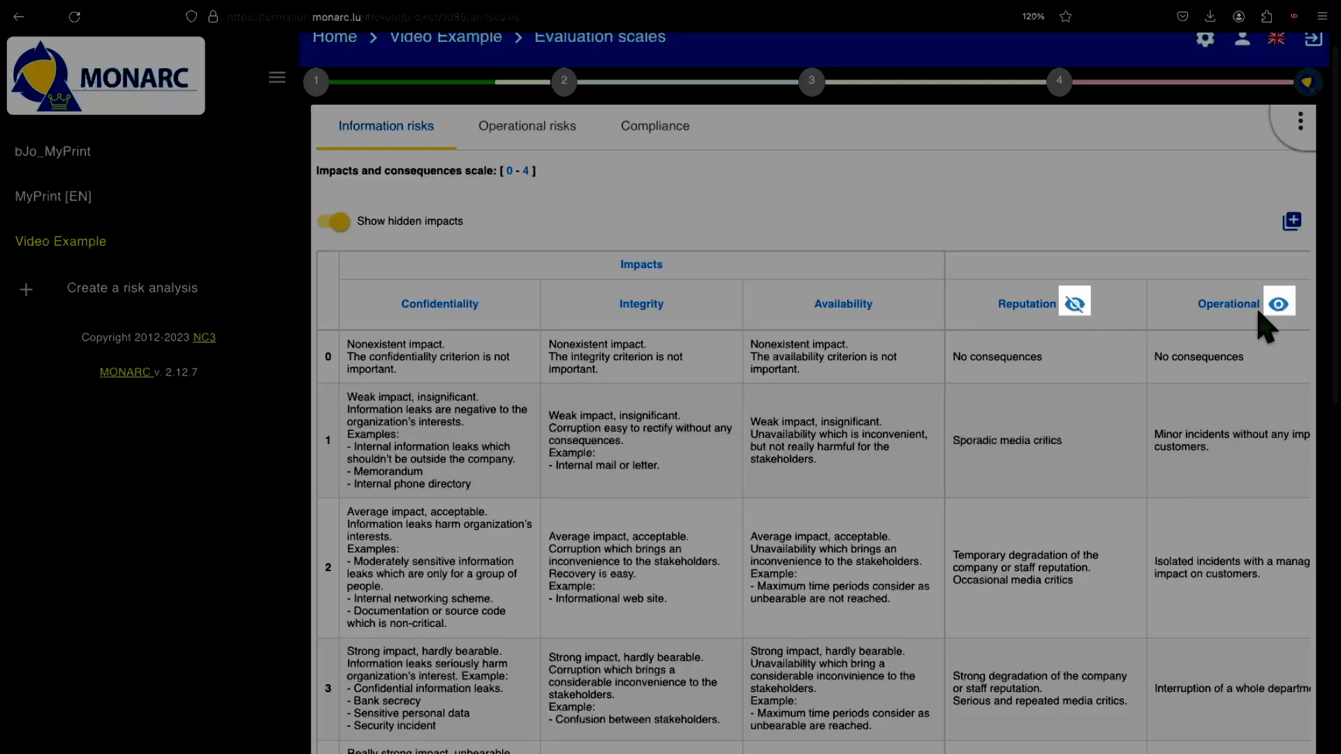
click(1278, 304)
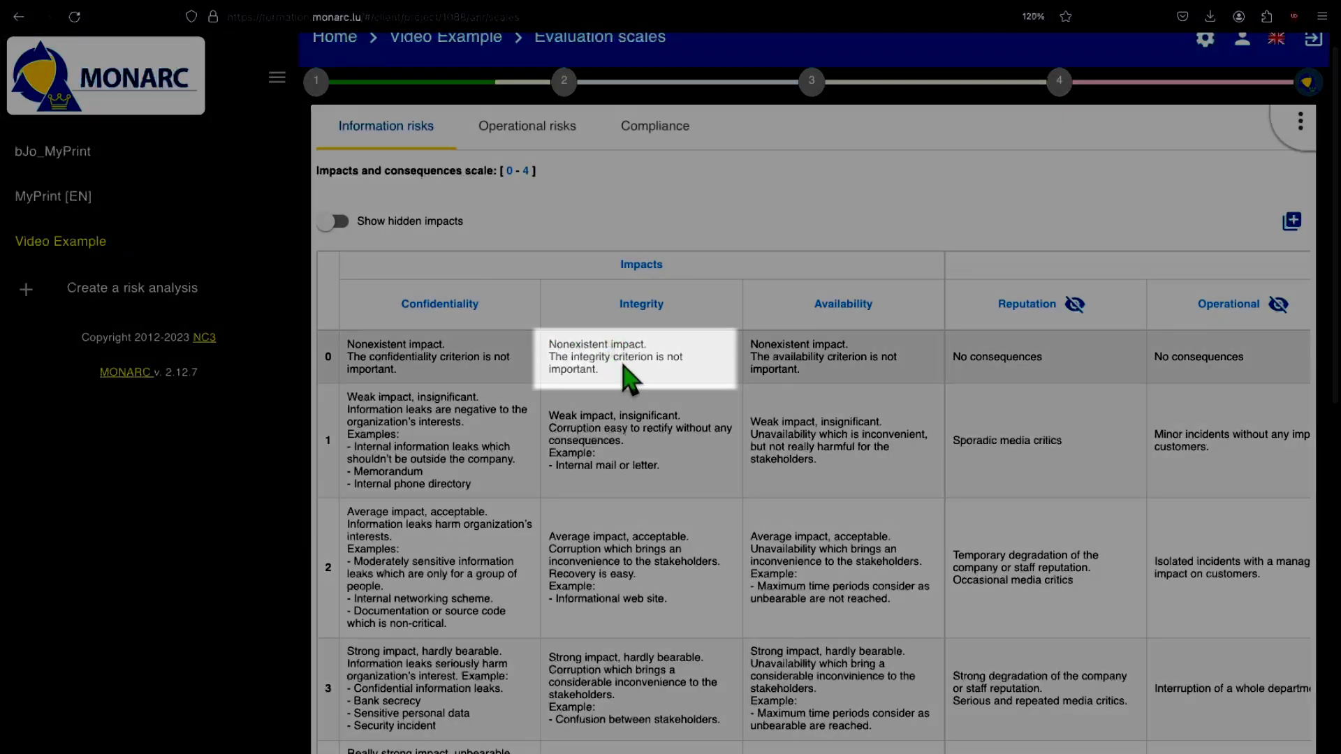
Step: Shorten the level 0 Integrity impact description to "Nonexistent impact.", keeping a copy of the removed sentence, and save the text
click(627, 371)
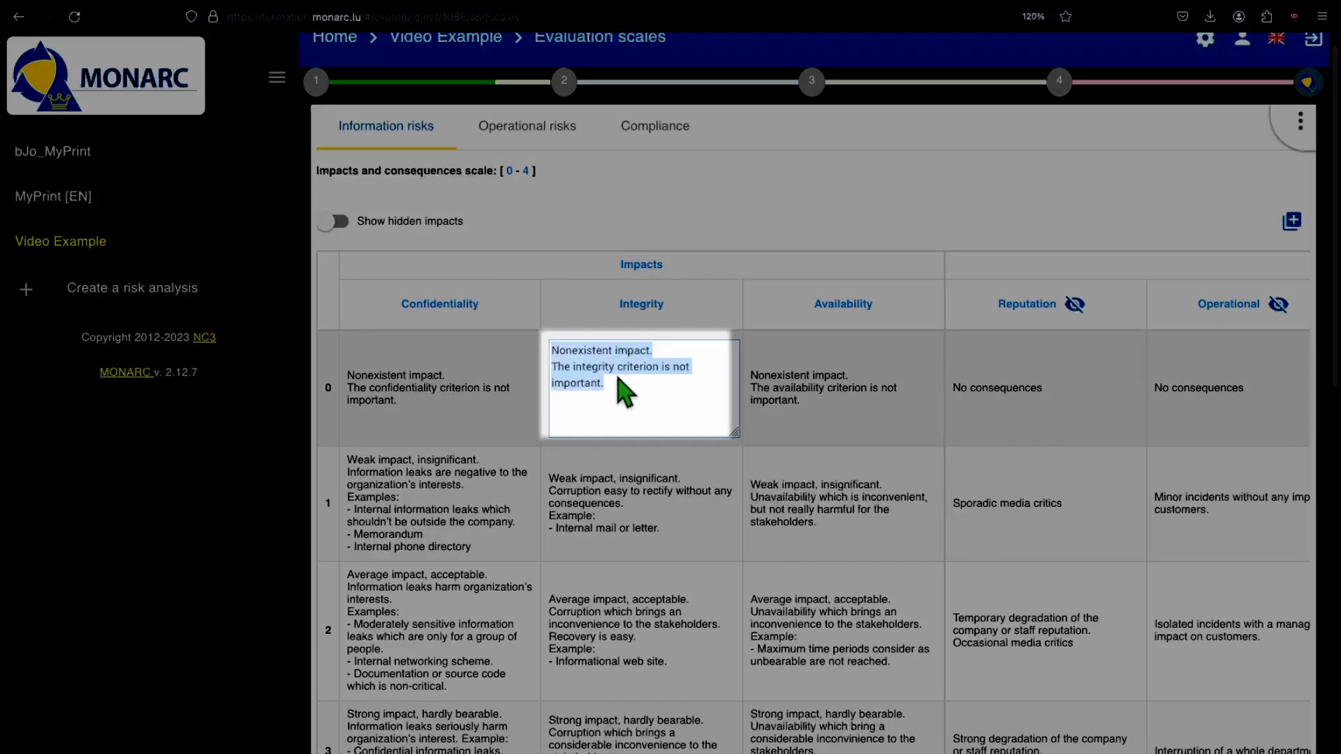
drag(617, 378, 546, 376)
key(ctrl+c)
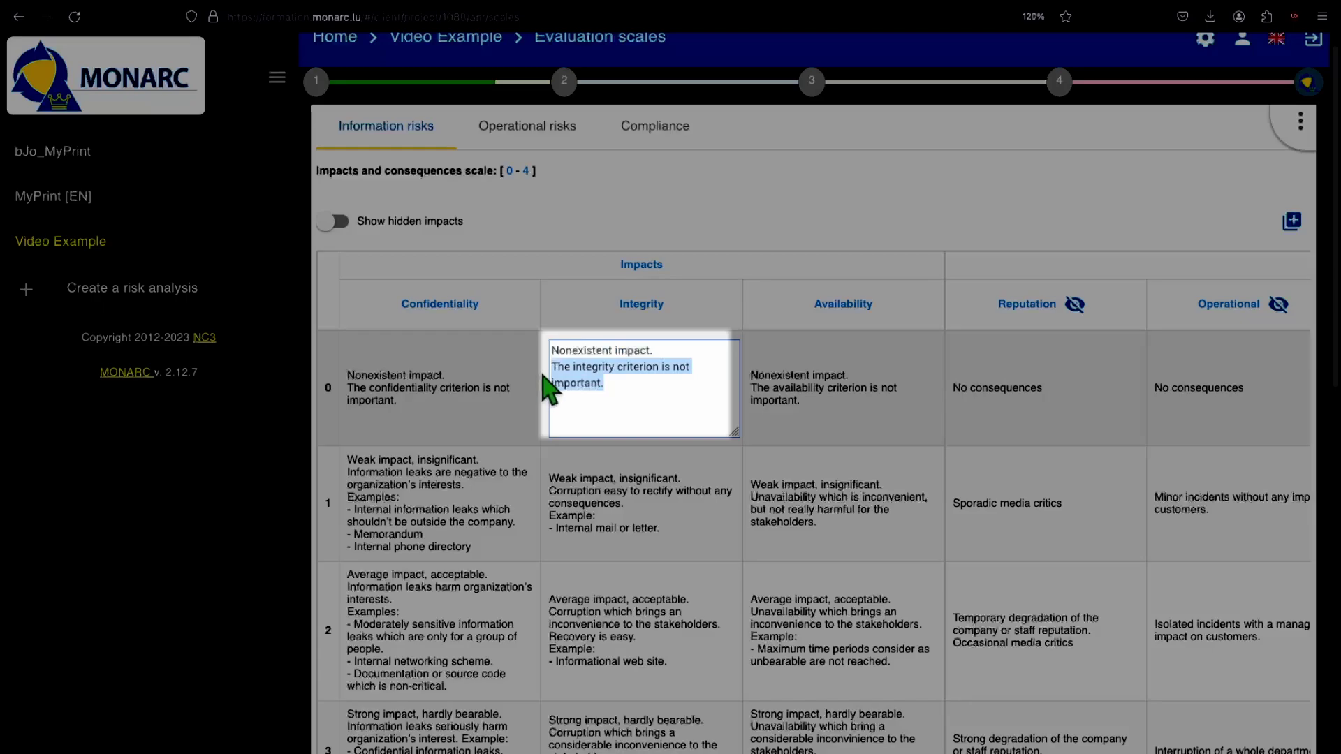
key(BackSpace)
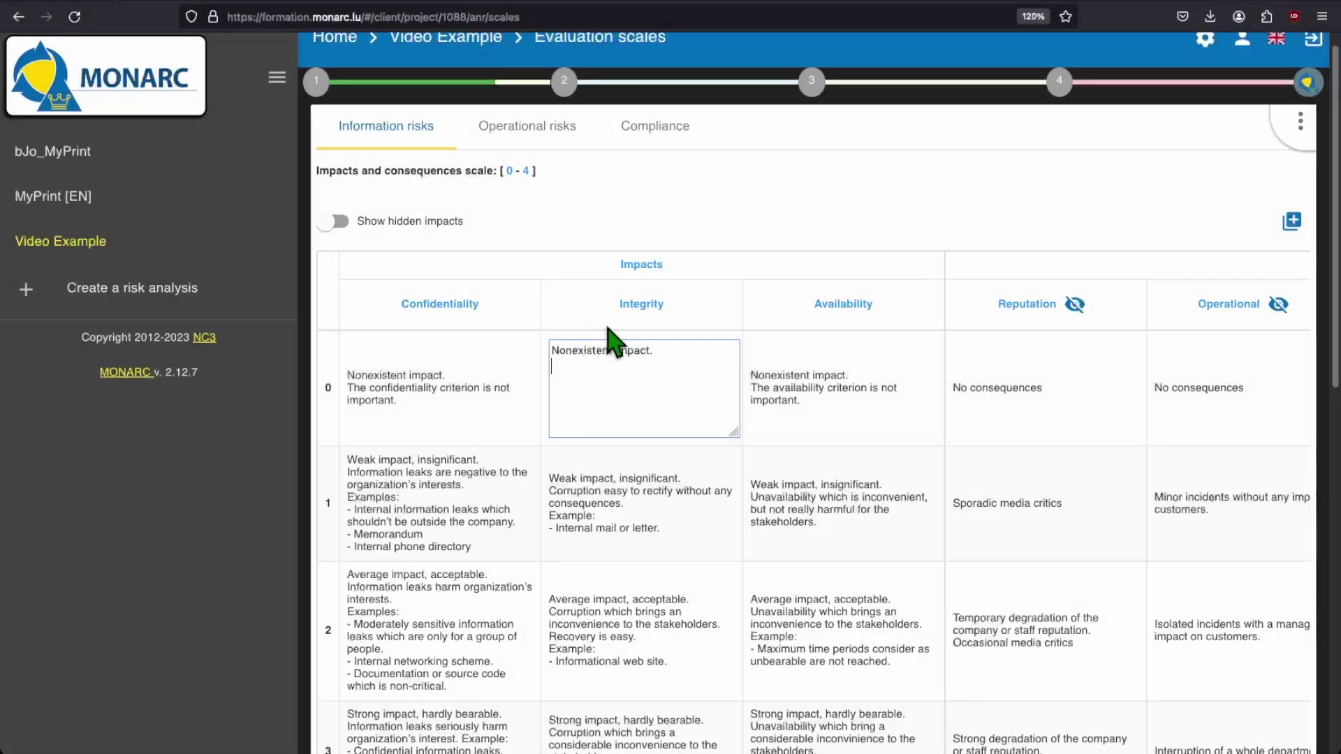
click(607, 328)
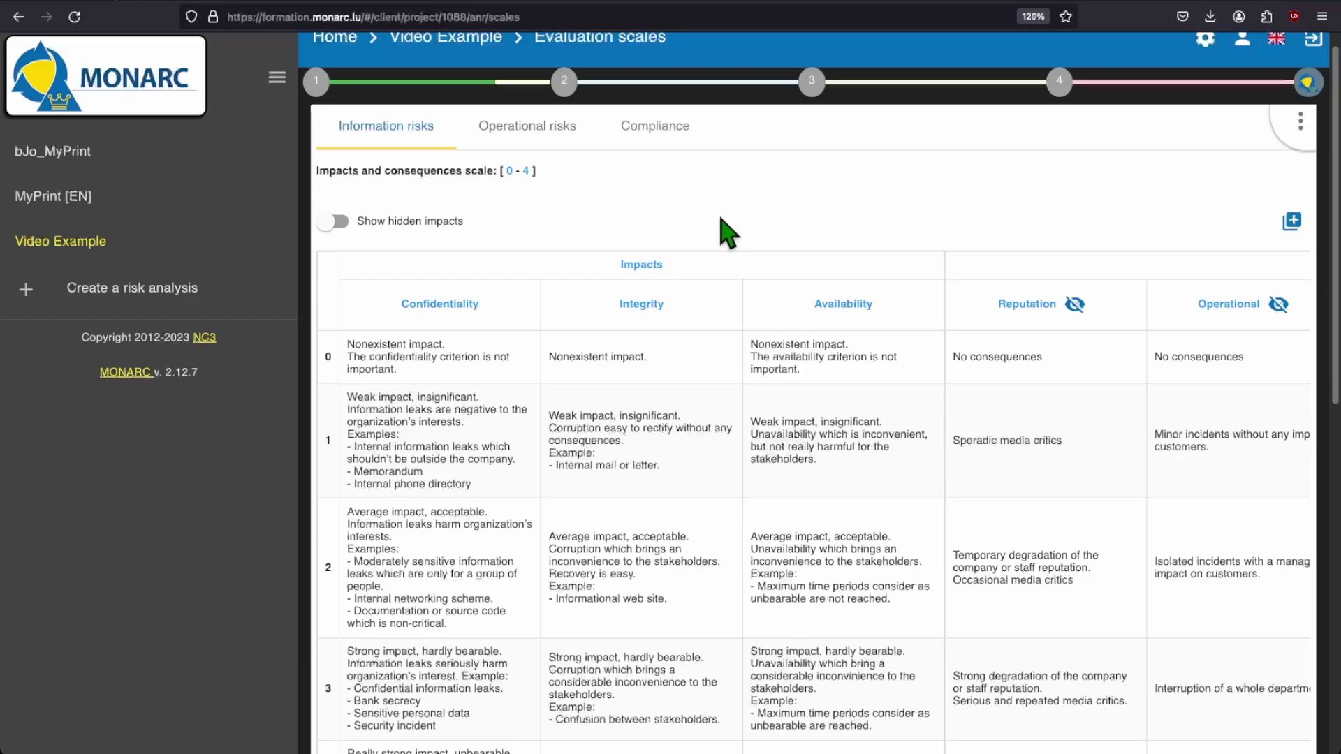
key(super+Return)
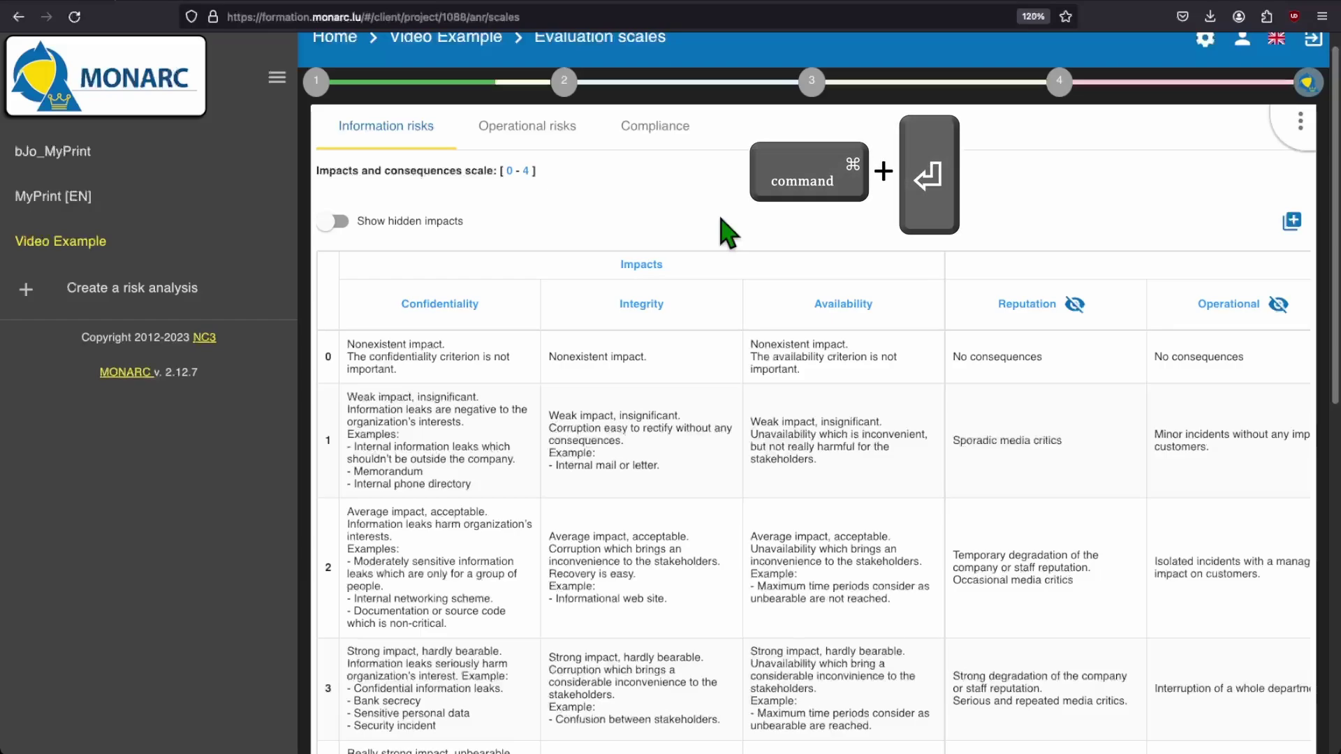
key(ctrl+Return)
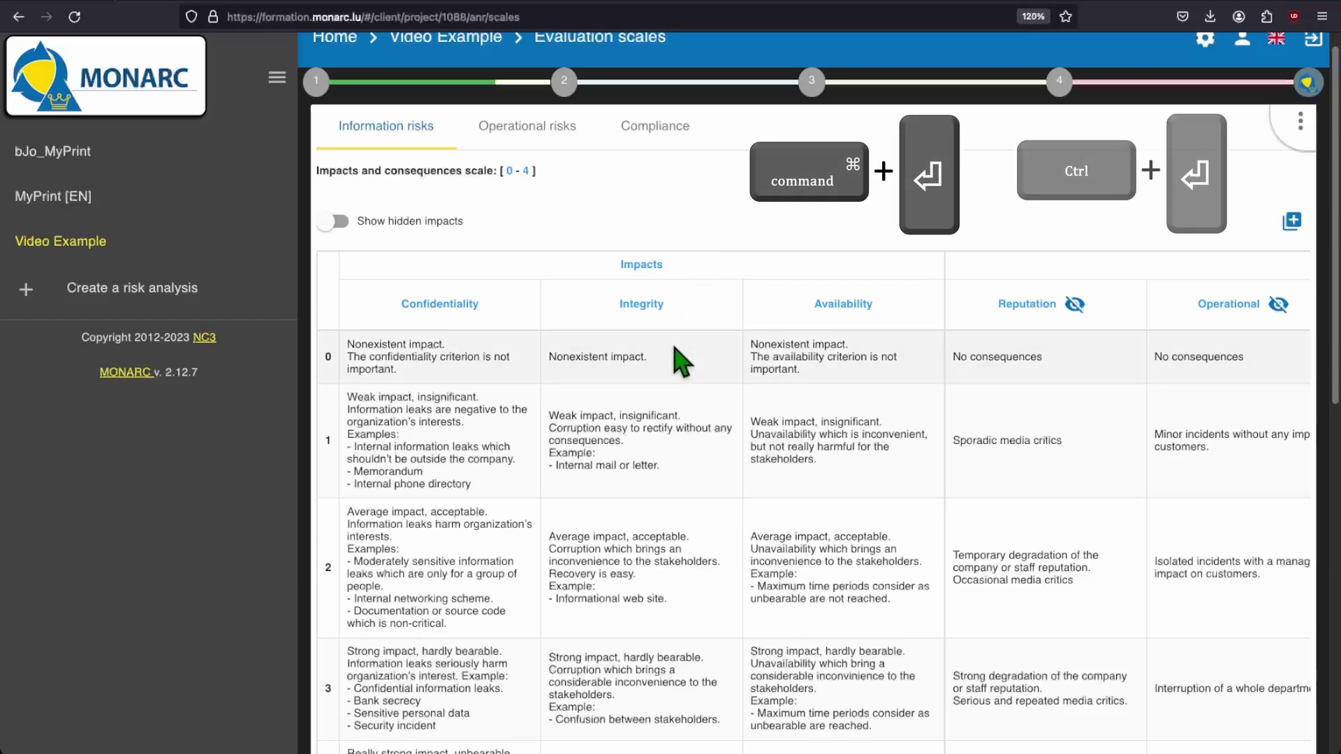
Step: Restore the sentence "The integrity criterion is not important." in the level 0 Integrity impact description and save it
click(662, 359)
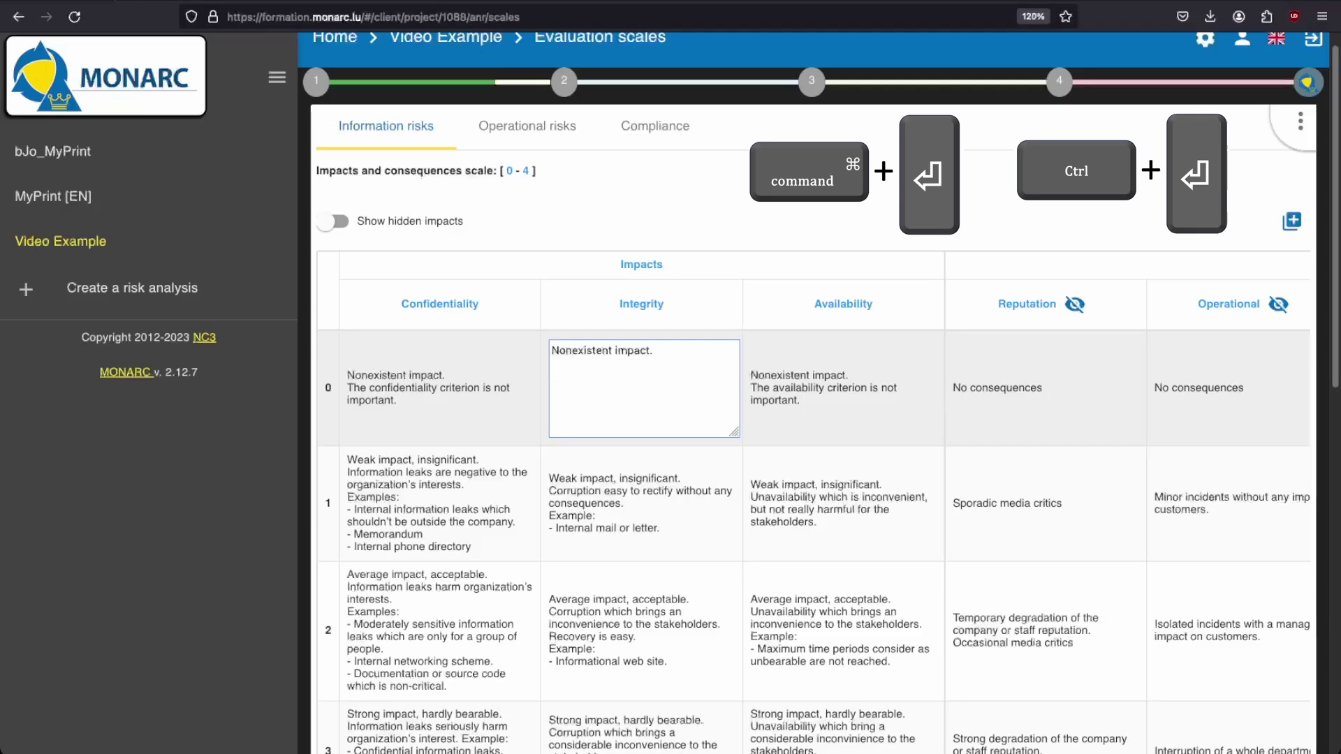
key(ctrl+v)
key(super+Return)
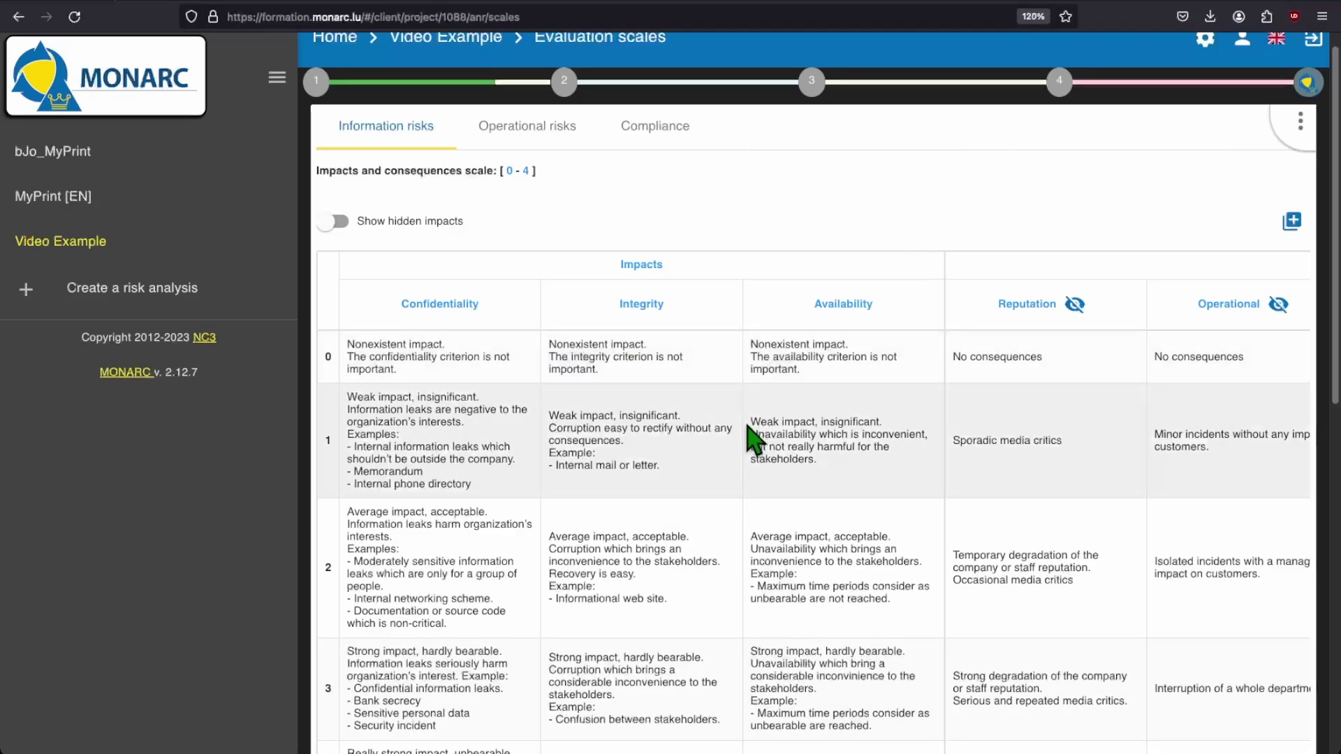
Step: Set the likelihood scale of the information risks to range from 1 to 10
scroll(763, 419, down, 3)
scroll(763, 419, down, 5)
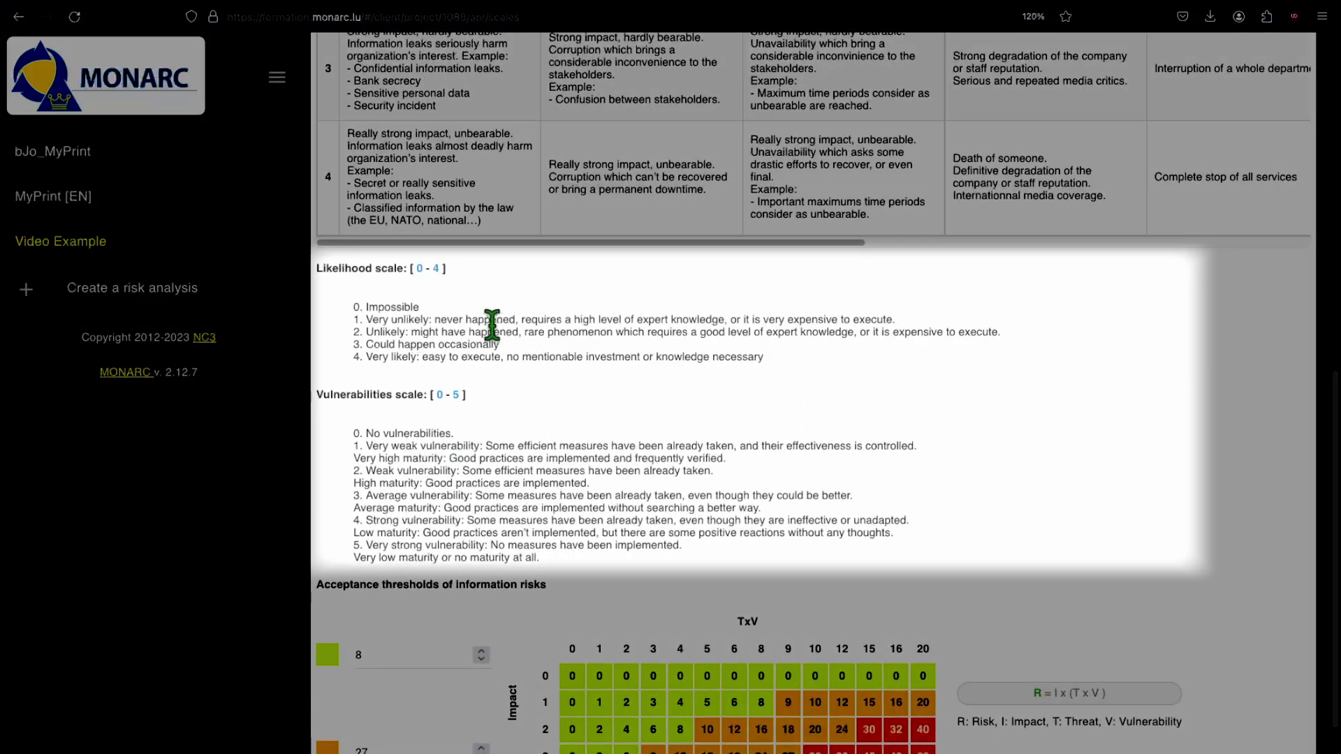
click(419, 268)
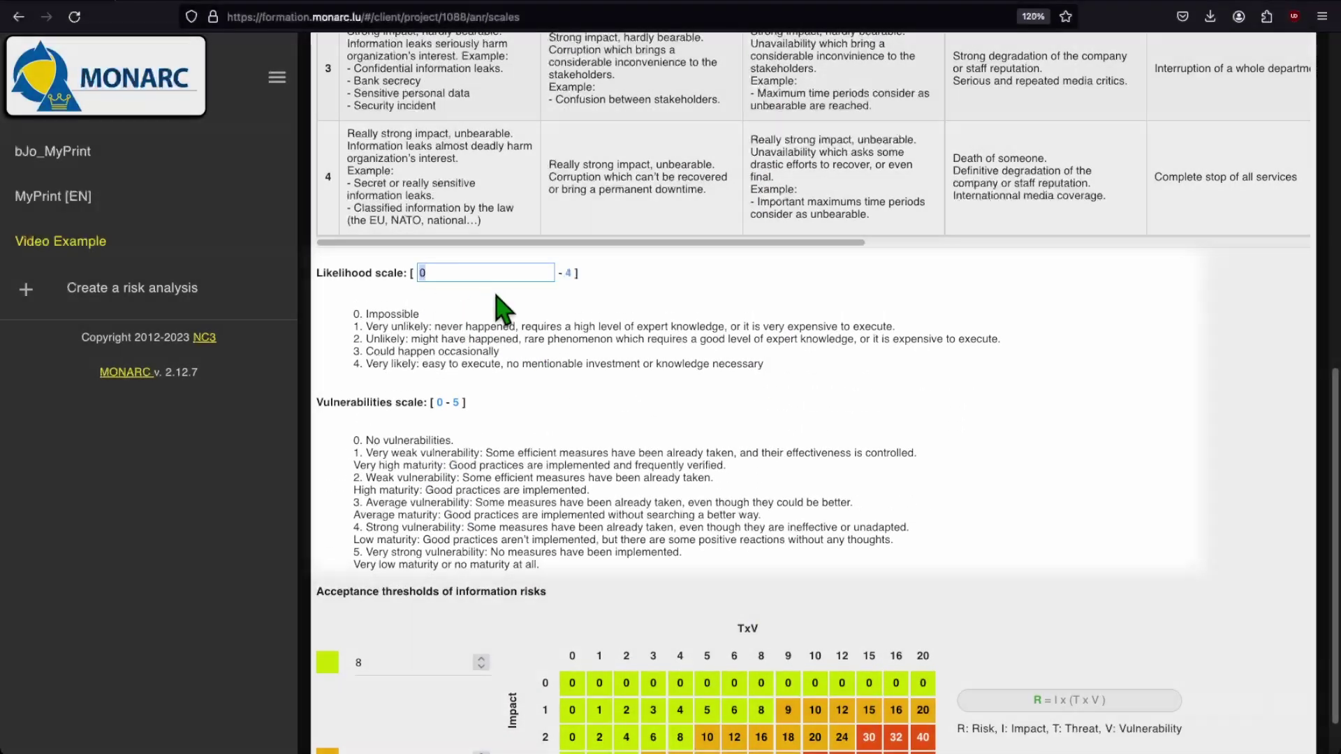
text(1)
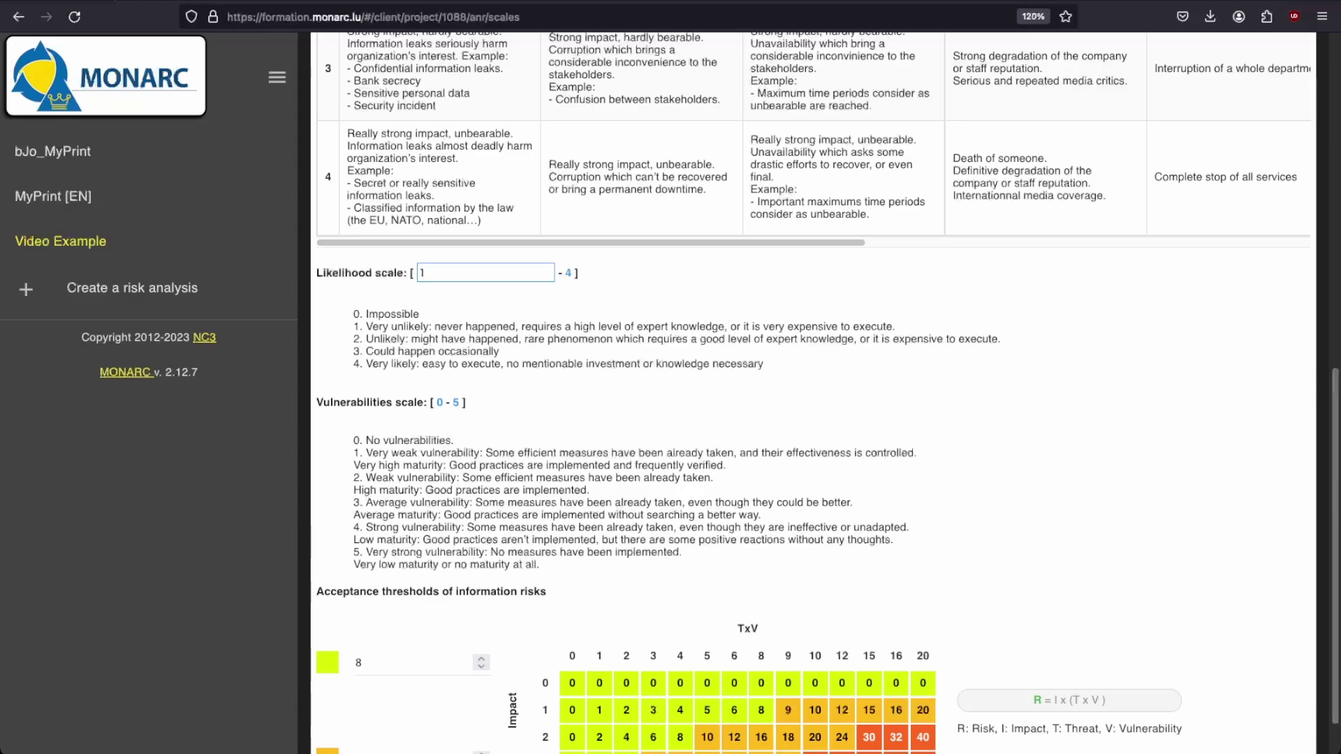
key(Return)
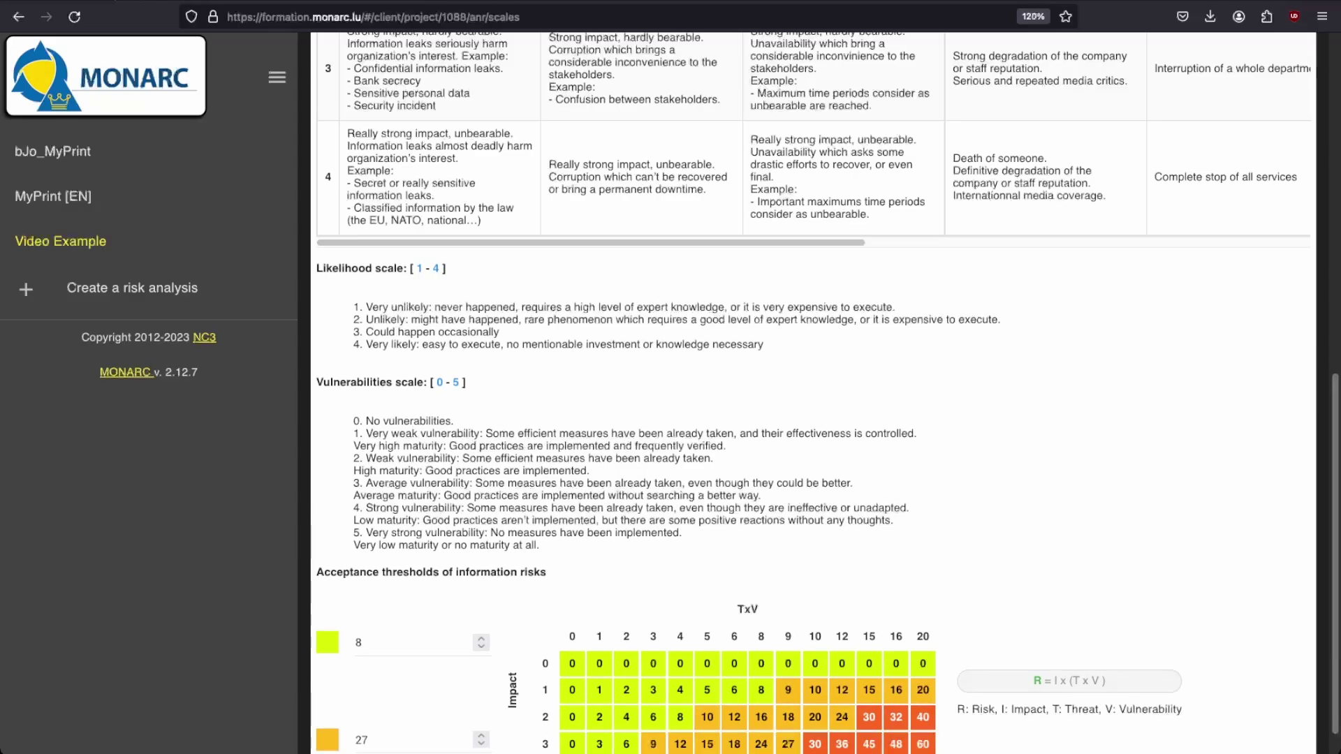
click(439, 269)
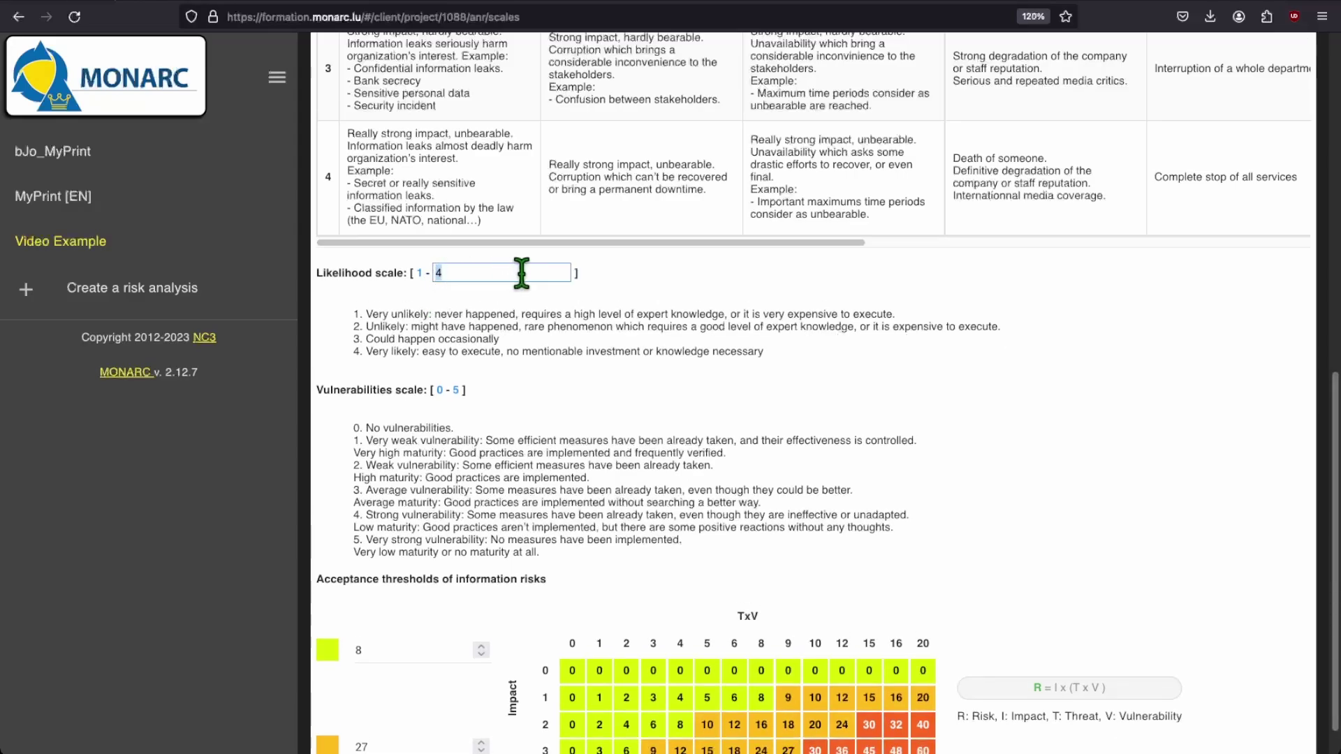
text(10)
key(Return)
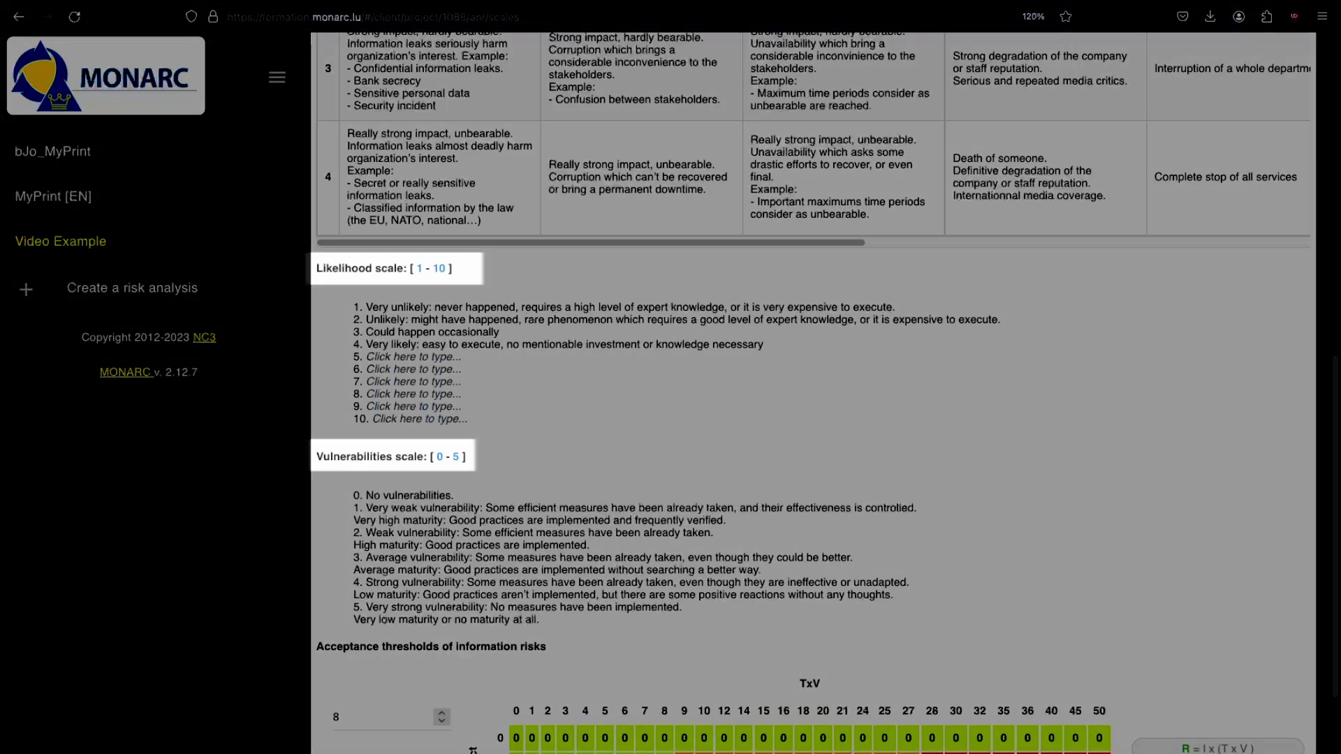
Step: Set the likelihood scale range back to 0 to 4
click(422, 268)
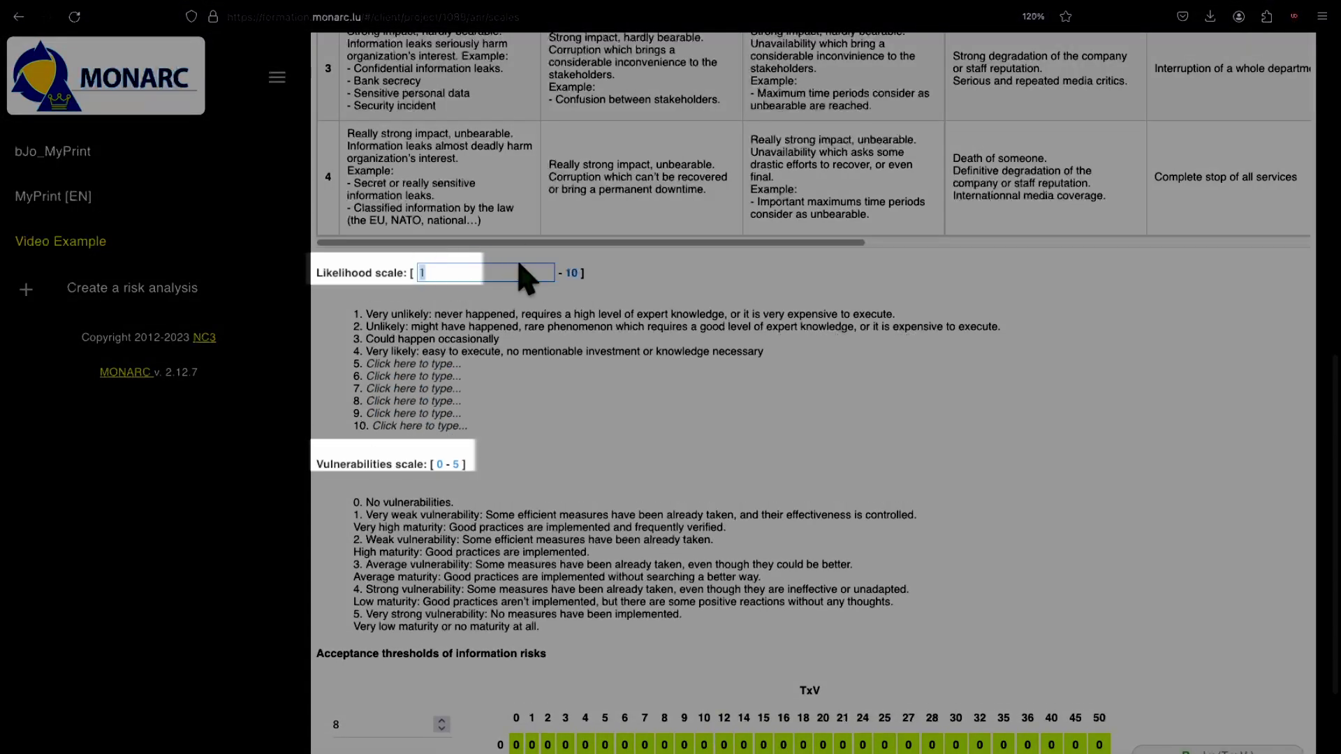
text(0)
key(Return)
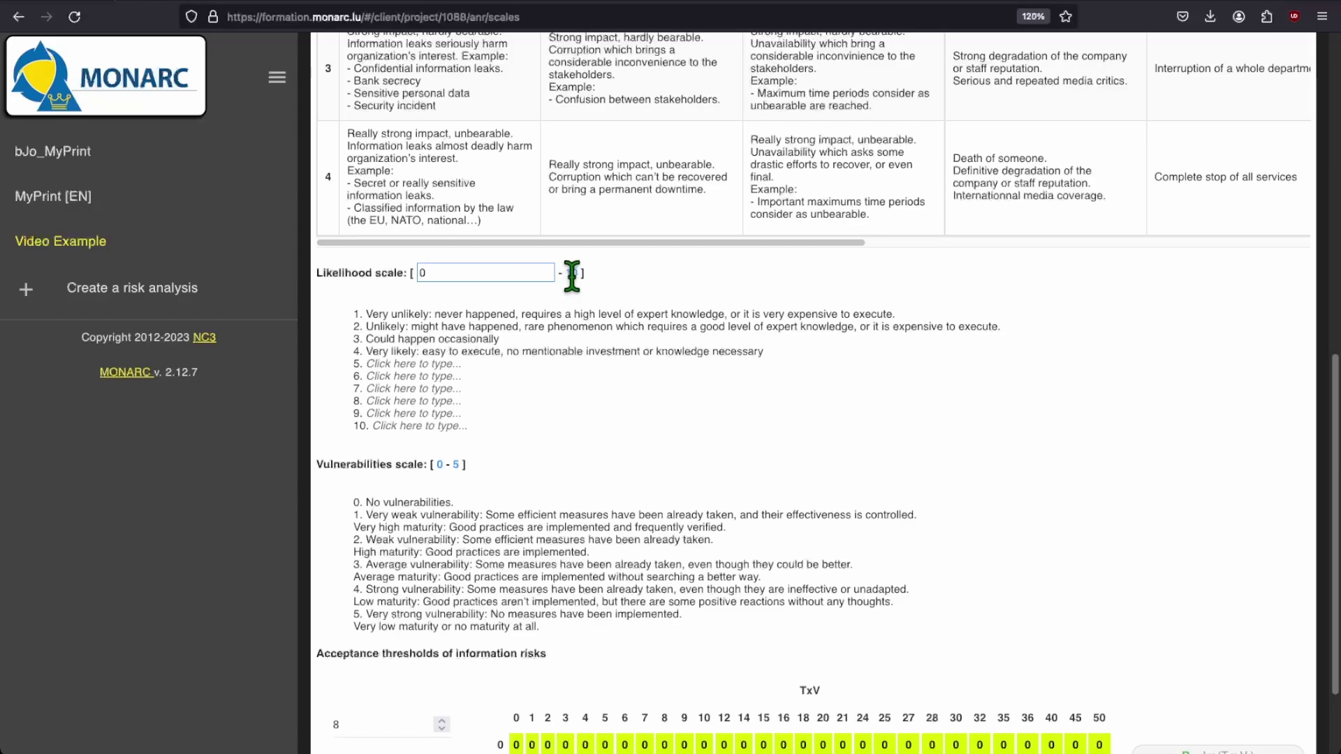
click(440, 269)
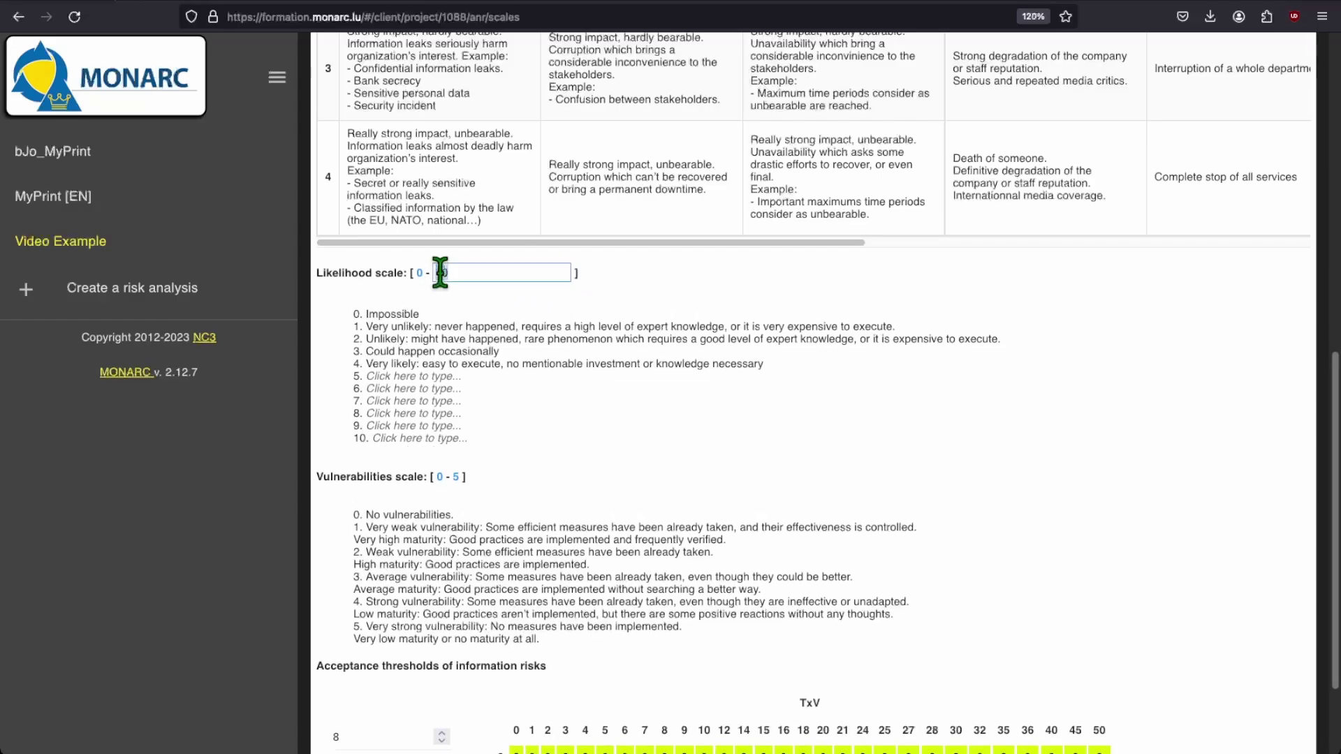
text(4)
key(Return)
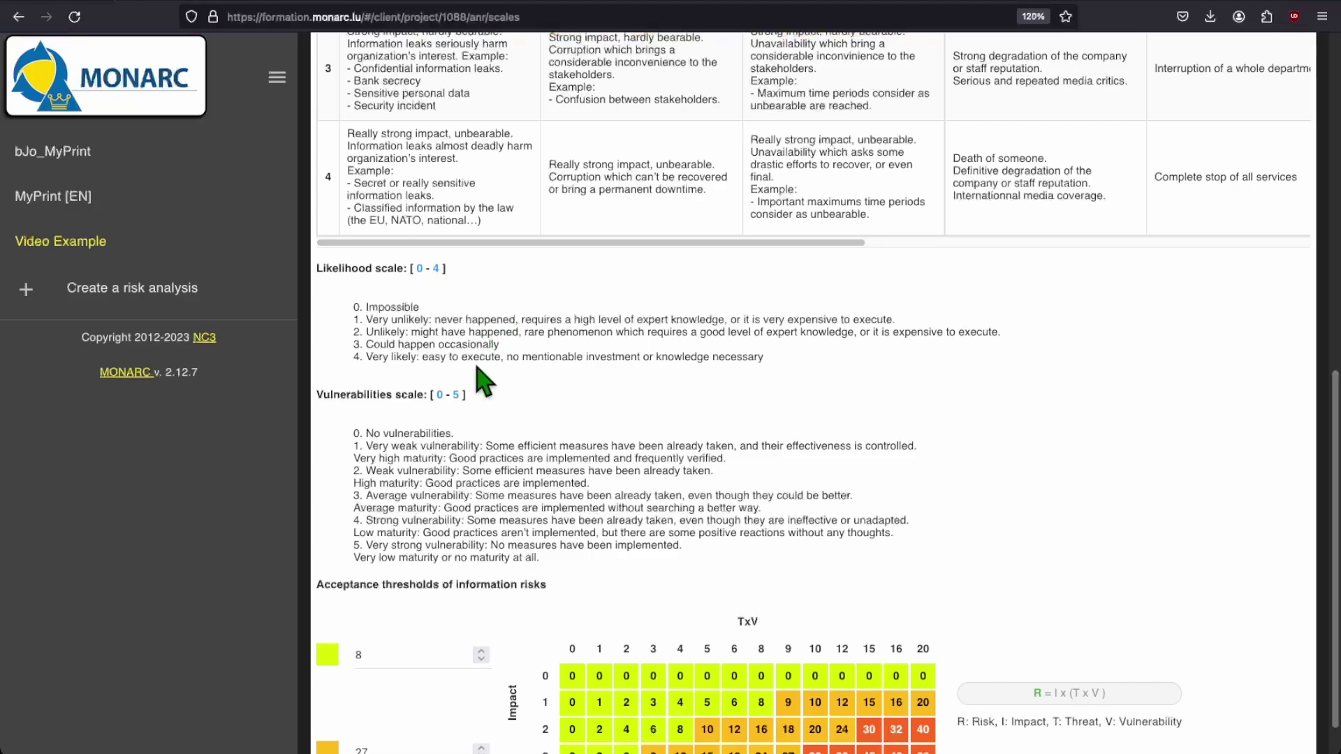
Step: Shorten the description of likelihood level 1 to "Very unlikely:"
click(438, 324)
click(437, 326)
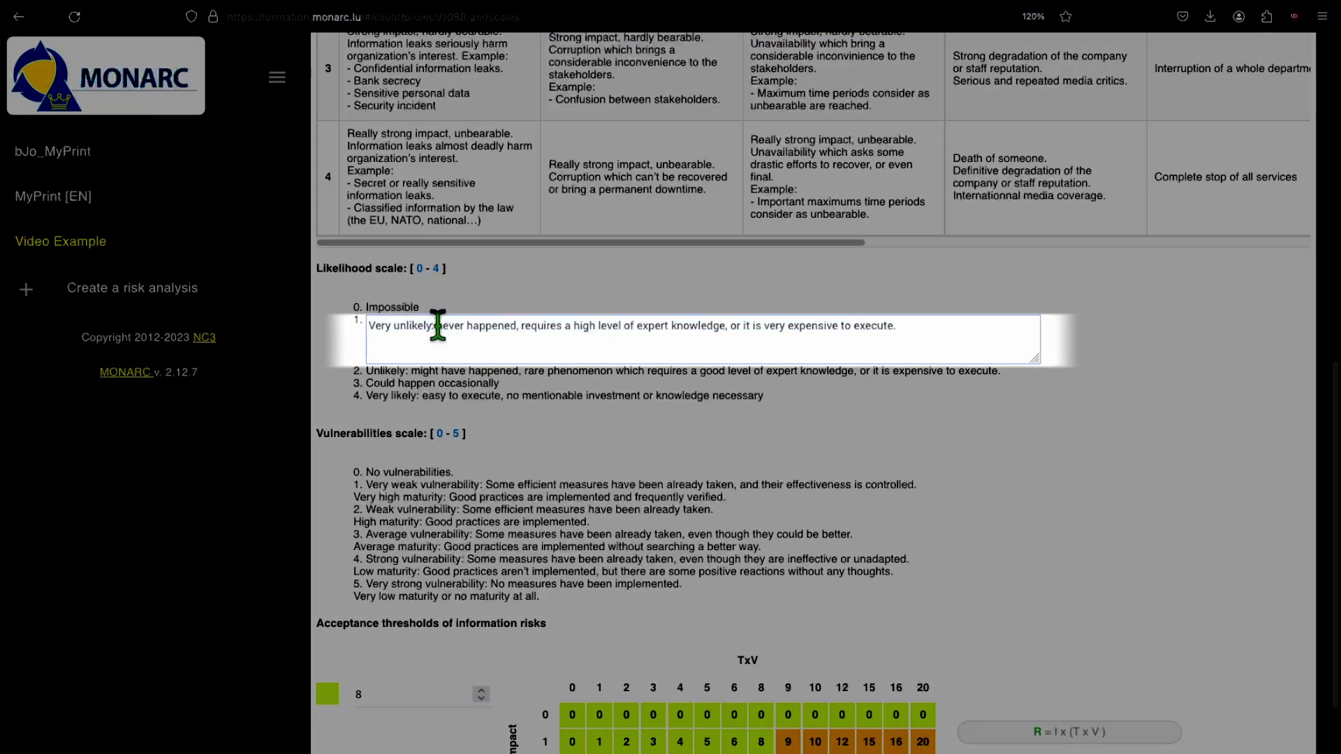
drag(437, 325, 1073, 323)
key(BackSpace)
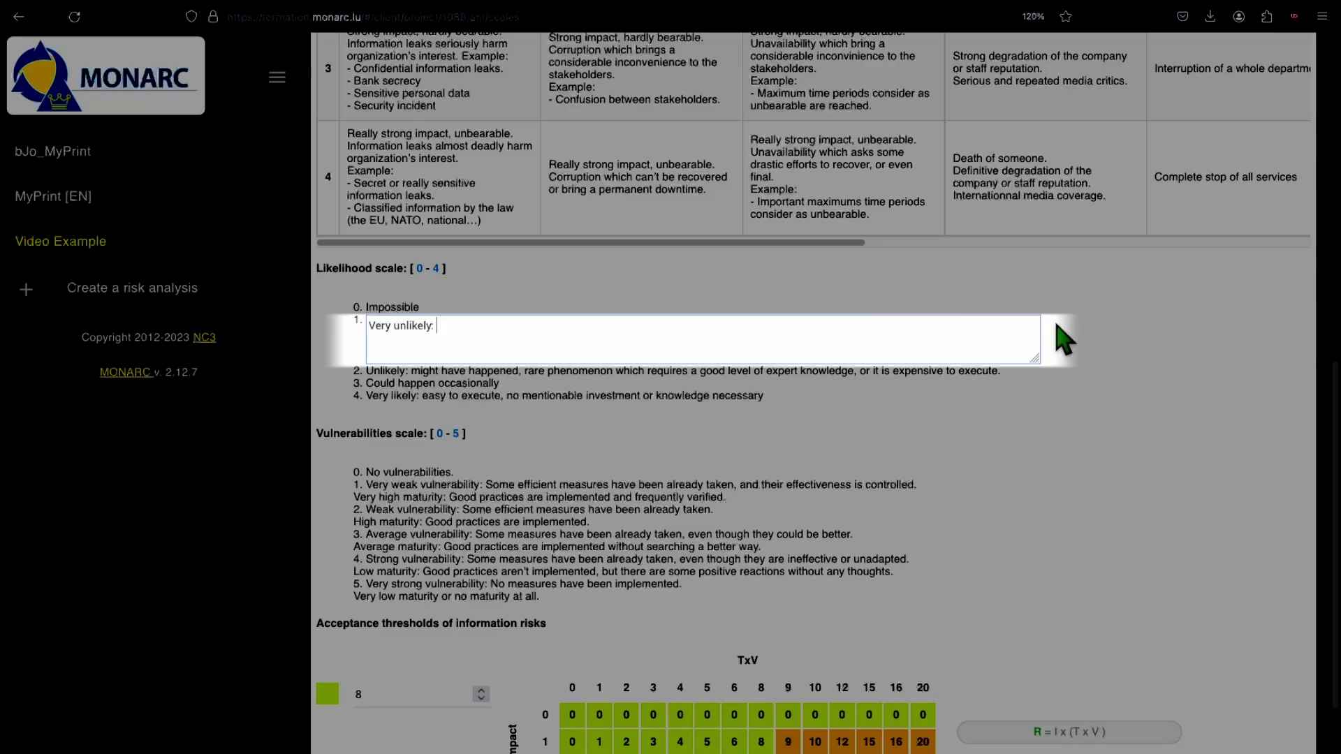
click(1060, 339)
Step: Restore "never happened, requires a high level of expert knowledge, or it is very expensive to execute." in the likelihood level 1 description
click(429, 318)
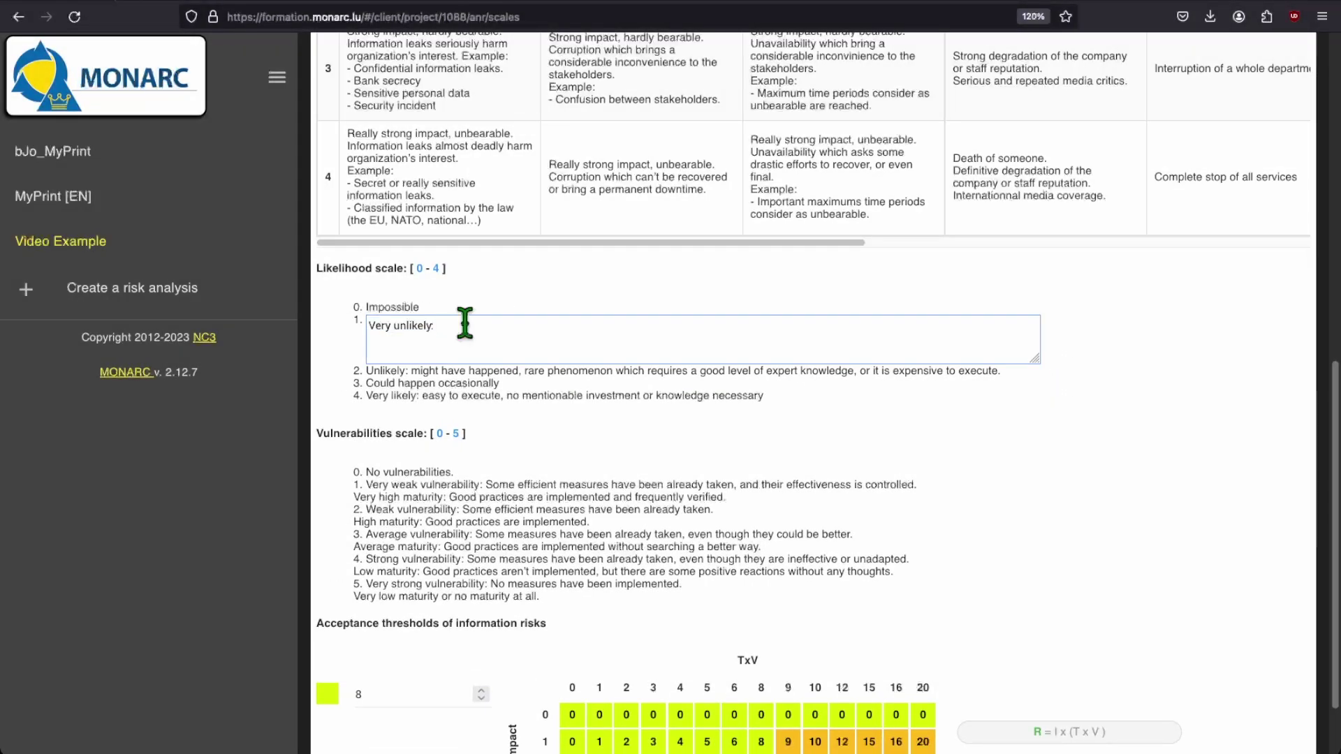
click(1099, 410)
drag(1098, 410, 691, 406)
Step: Set the vulnerabilities scale of the information risks to range from 1 to 10
click(439, 394)
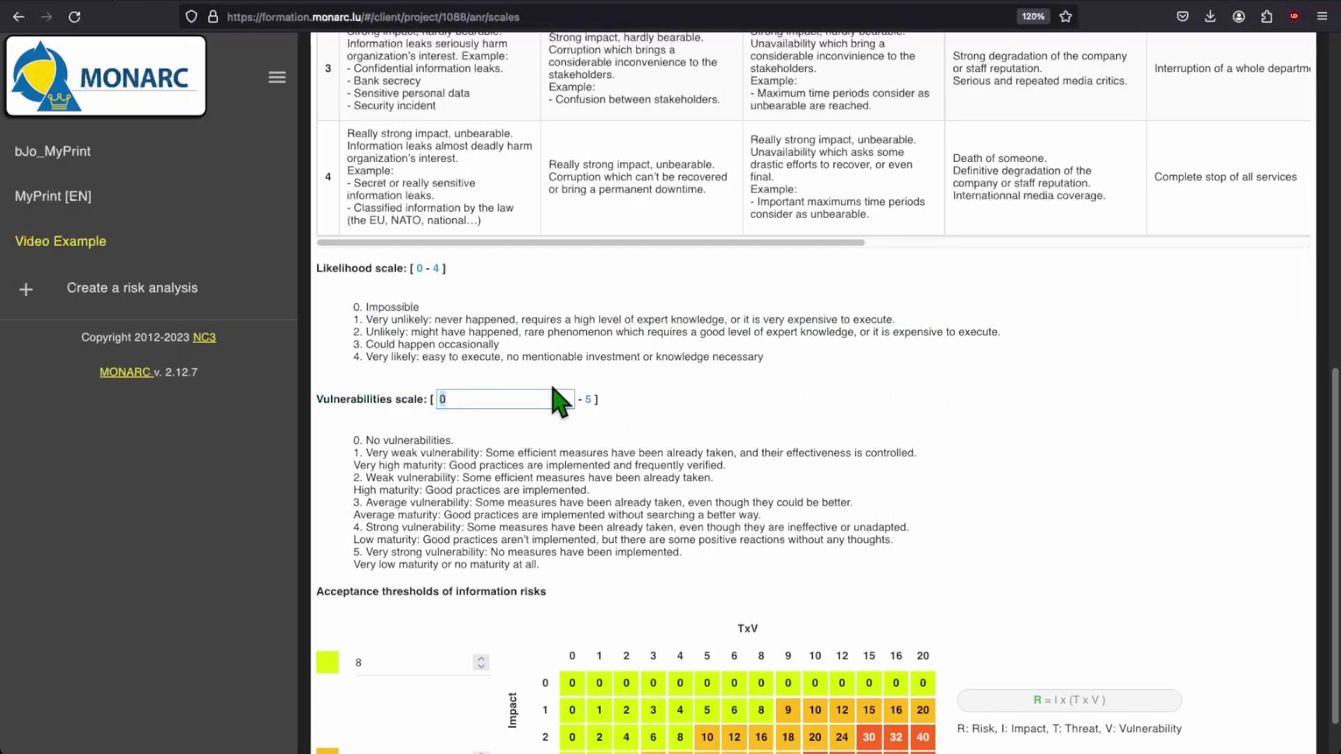
text(1)
key(Return)
click(455, 395)
text(10)
key(Return)
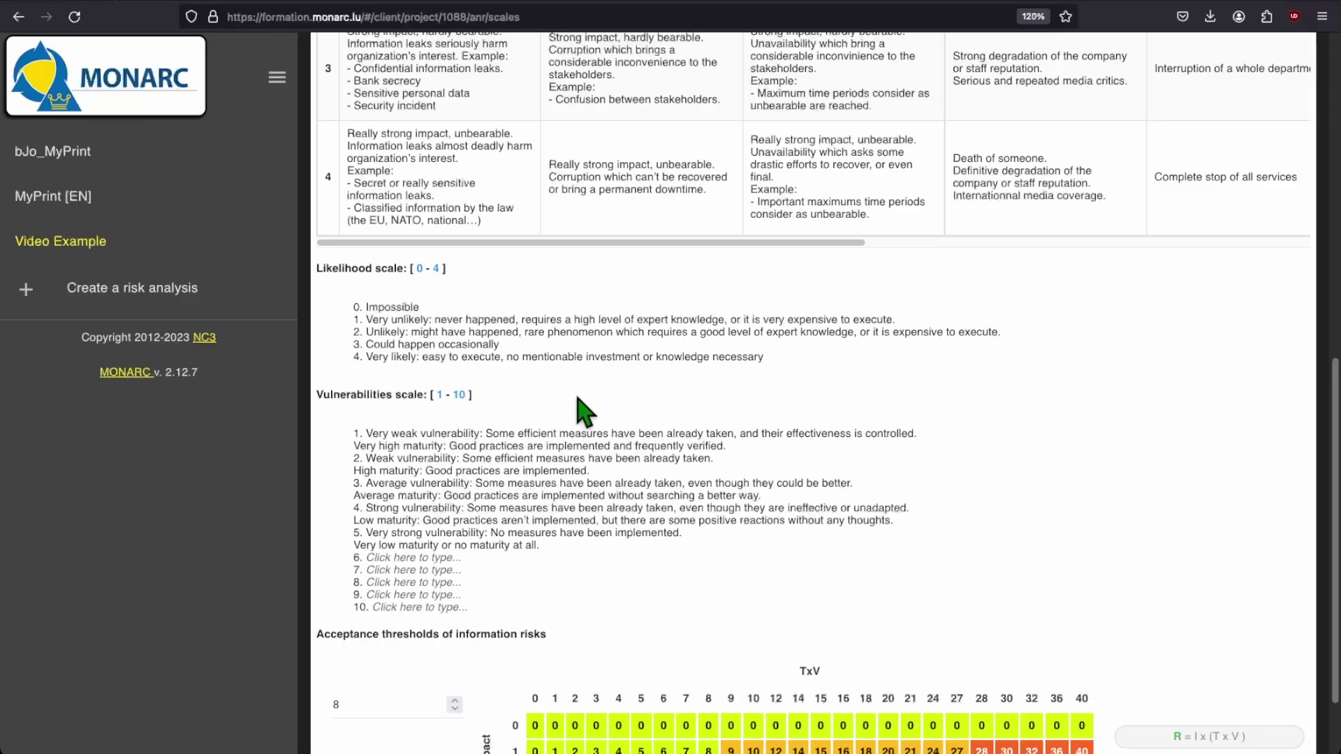
Step: Set the vulnerabilities scale range back to 0 to 5
click(440, 394)
text(0)
key(Return)
click(458, 395)
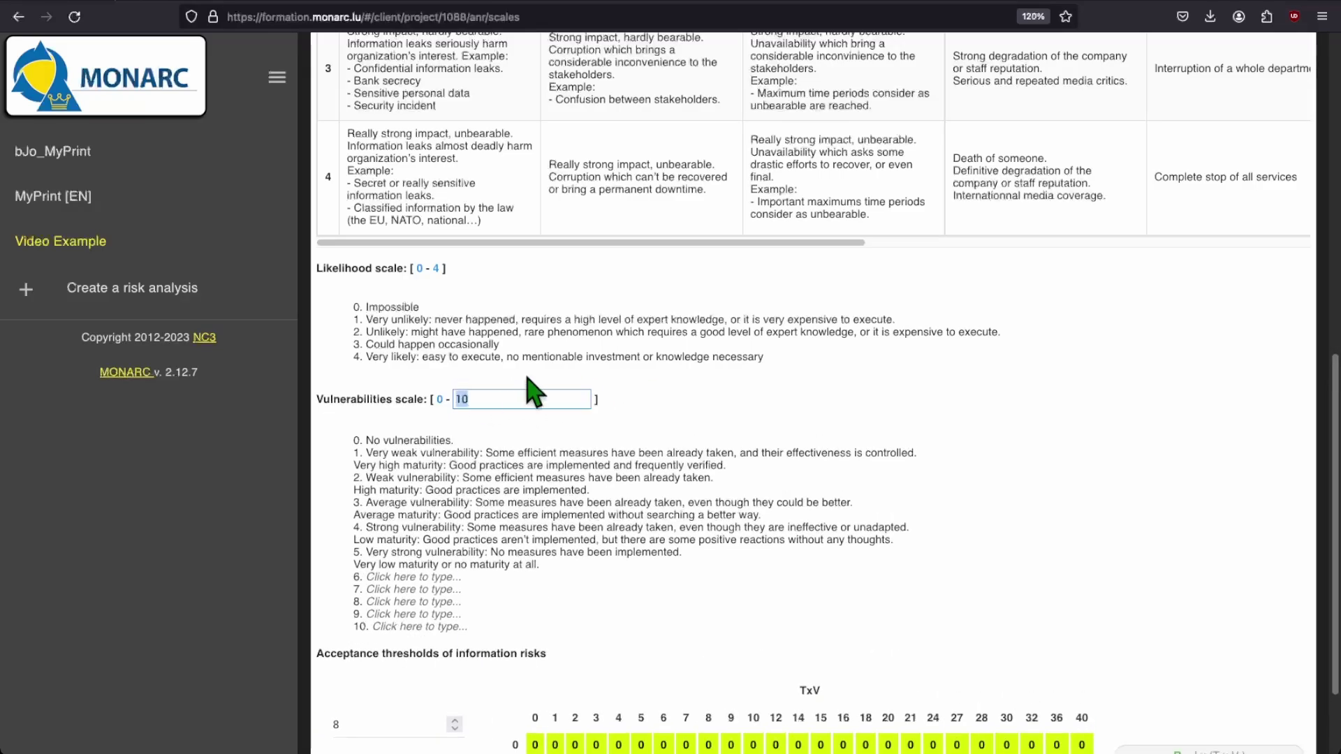
text(5)
key(Return)
Step: Cut the description of vulnerability level 1 down to "Very weak vulnerability:", keeping a copy of the removed text
scroll(628, 356, down, 1)
click(614, 393)
drag(743, 416, 494, 398)
key(ctrl+c)
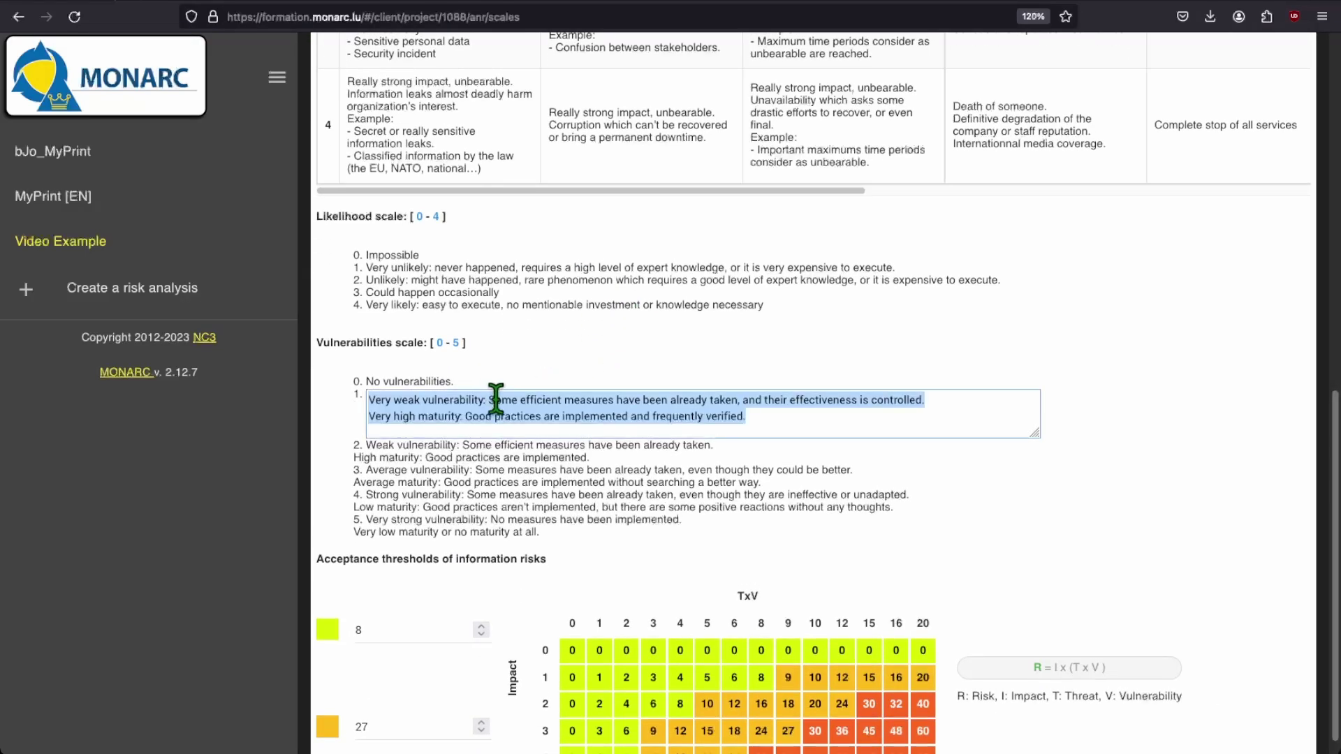
key(BackSpace)
click(1138, 434)
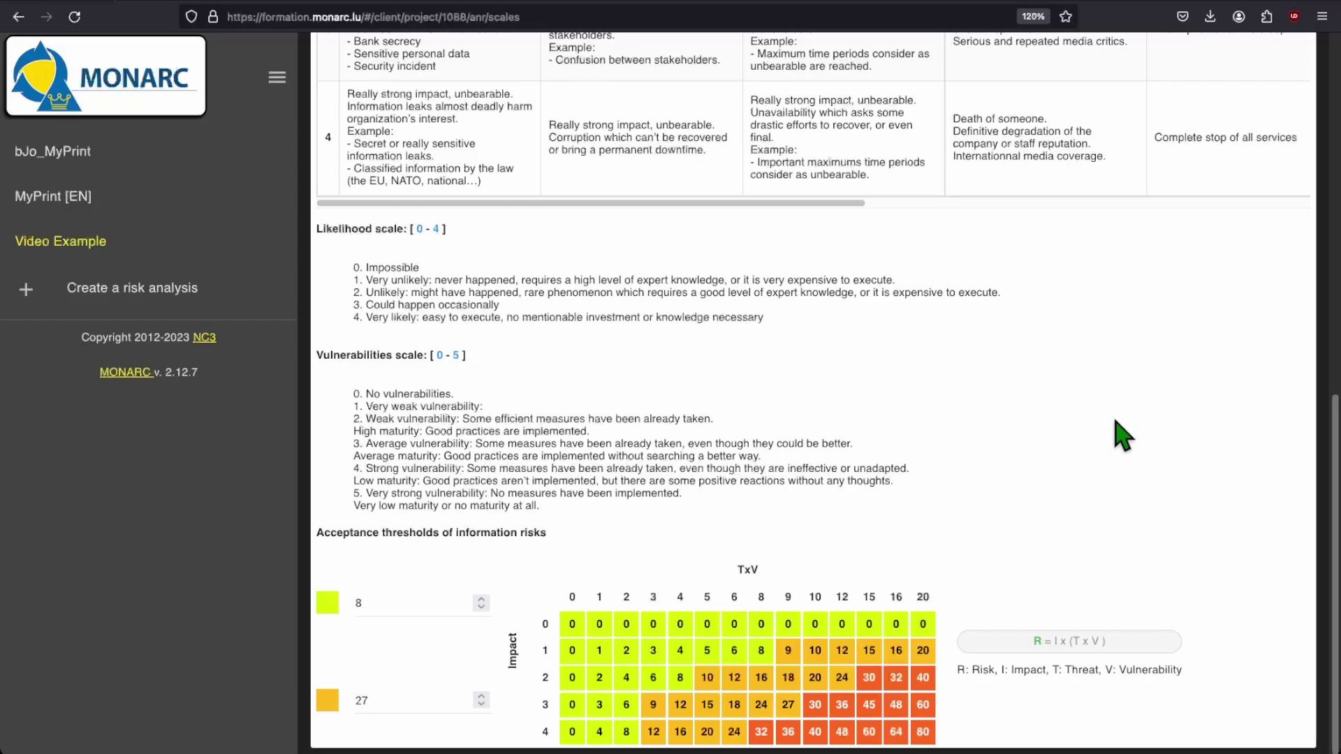
Step: Paste the removed measures and maturity text back into the vulnerability level 1 description
click(544, 407)
key(ctrl+v)
click(1202, 465)
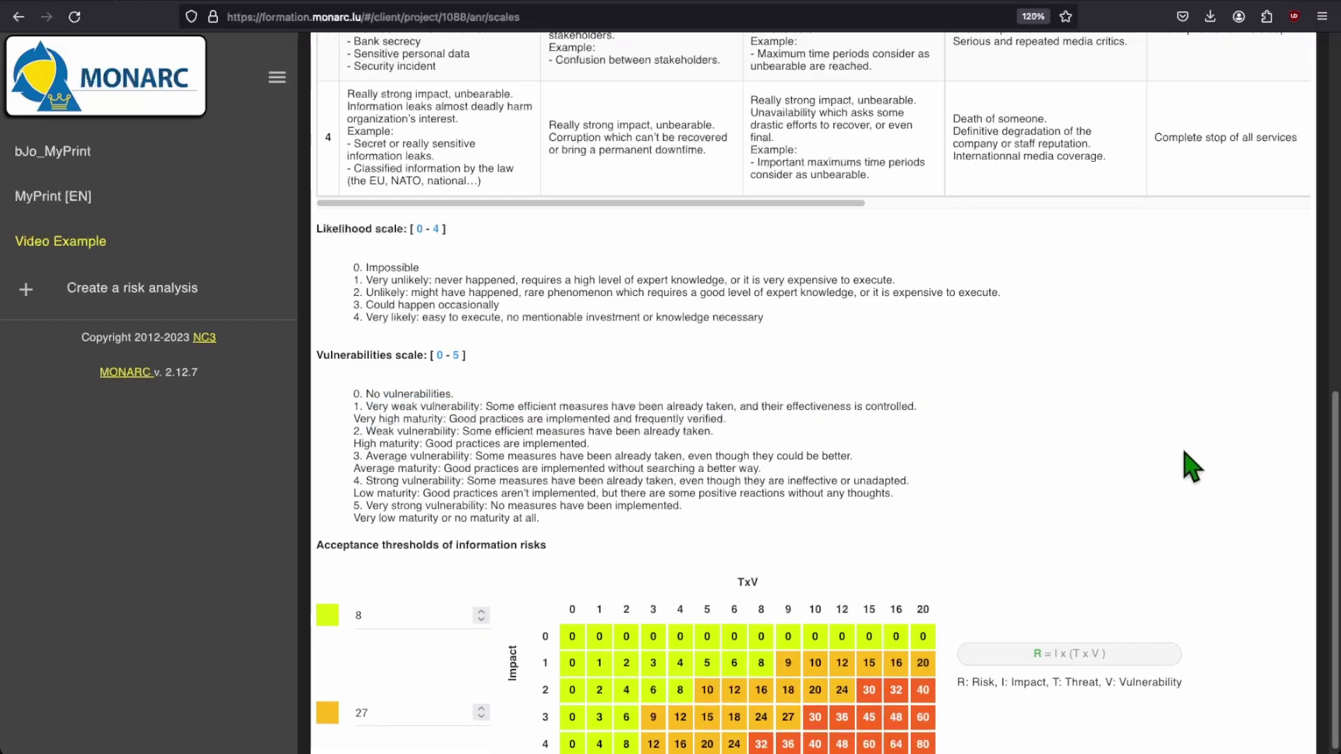
Step: Raise the acceptance thresholds of information risks to 10 for green and 30 for orange
scroll(1195, 466, down, 1)
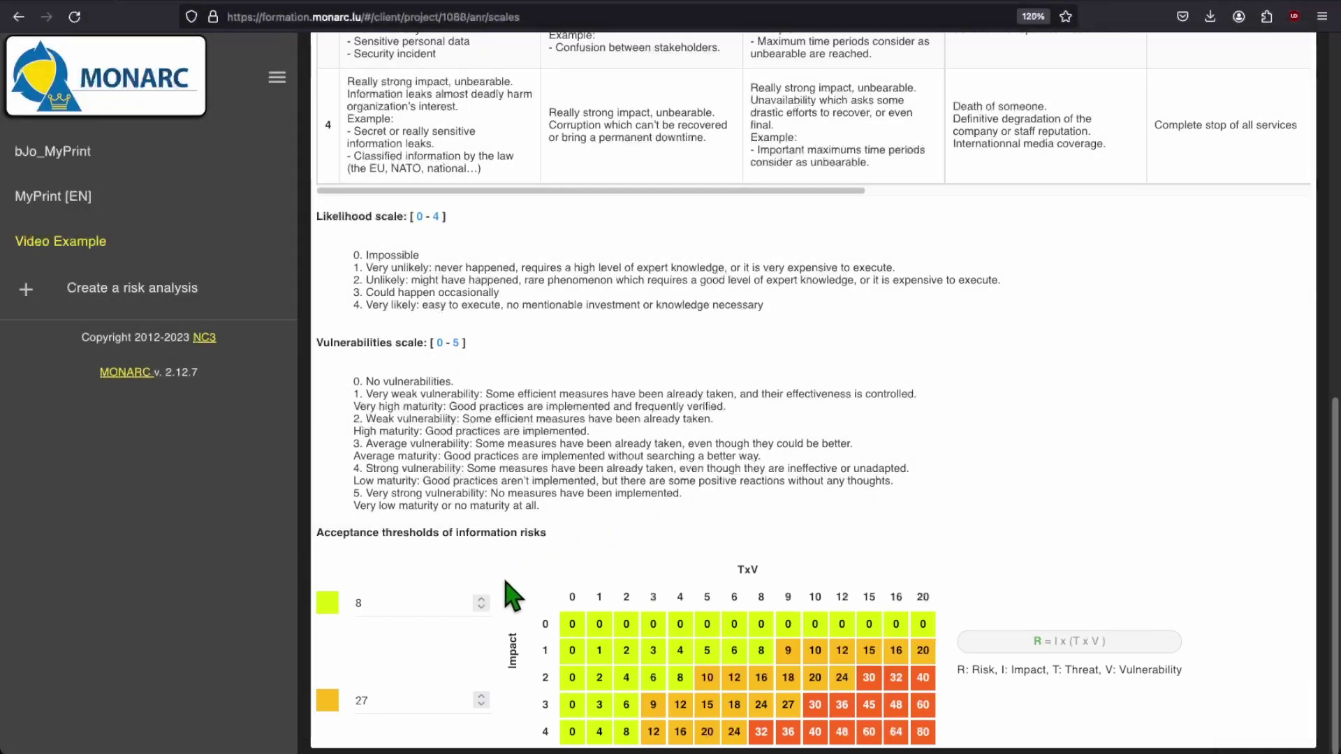
click(480, 599)
click(480, 599)
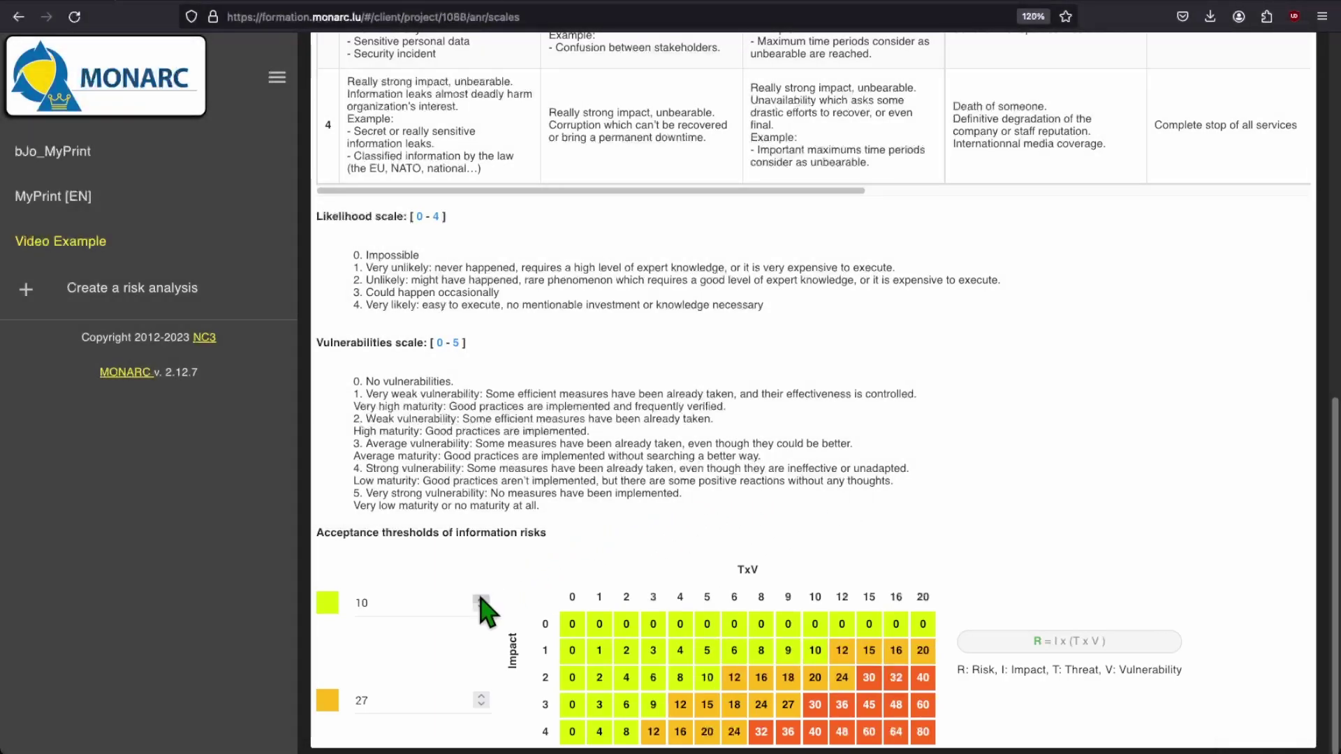
click(481, 697)
click(481, 697)
click(481, 697)
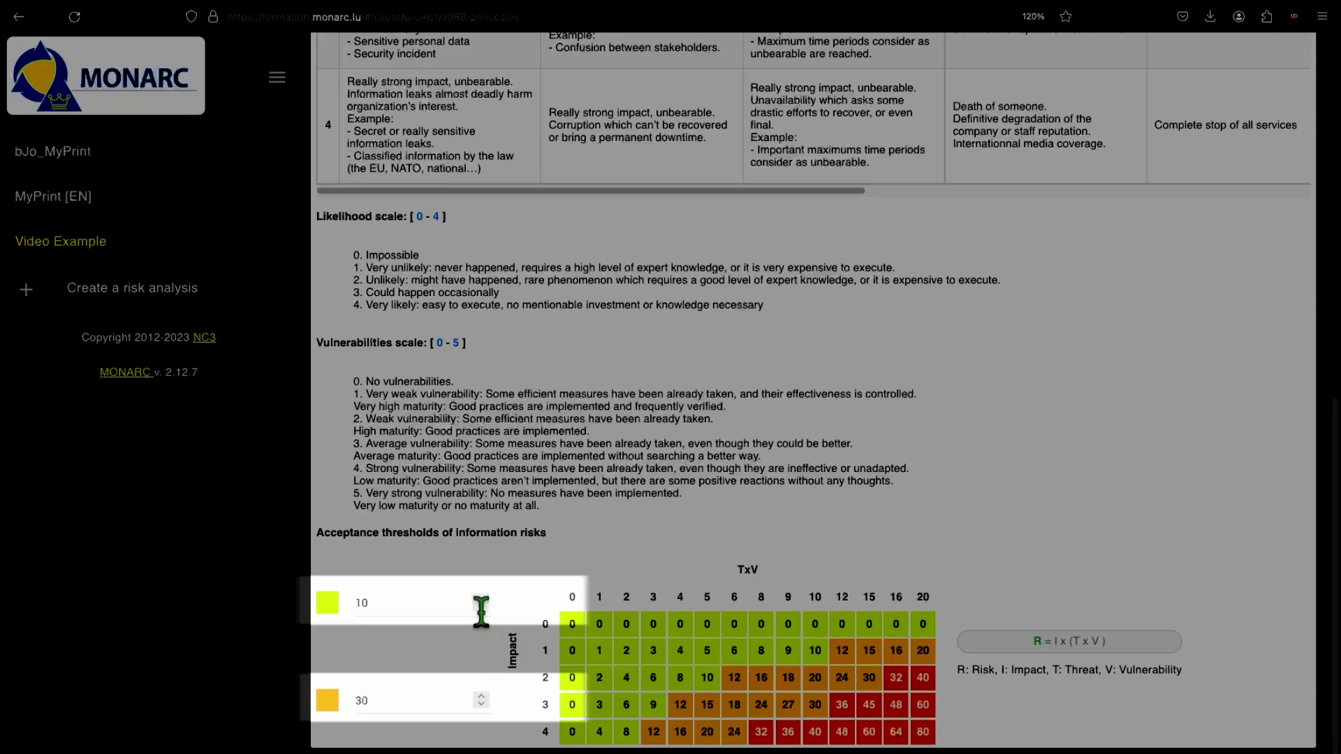
Step: Set the acceptance thresholds of information risks back to 8 for green and 27 for orange
click(480, 607)
click(481, 607)
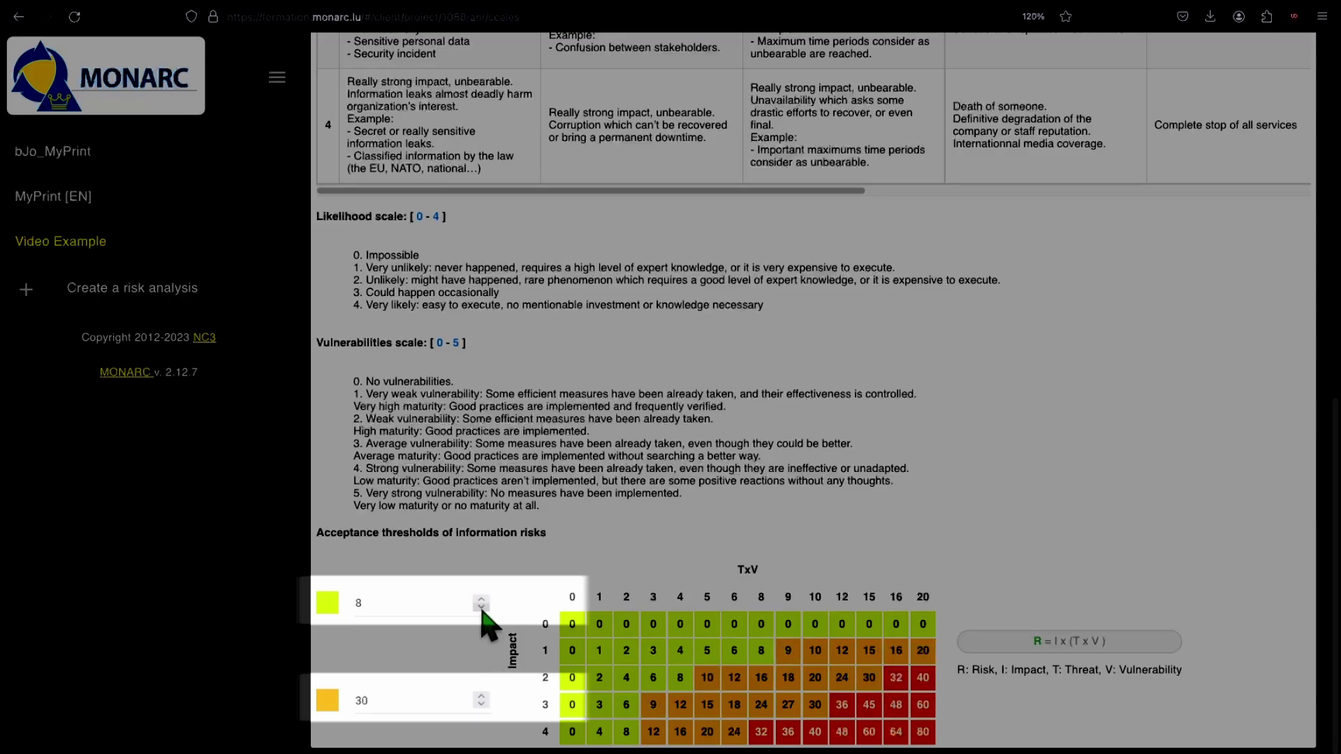
click(481, 704)
click(480, 704)
click(480, 704)
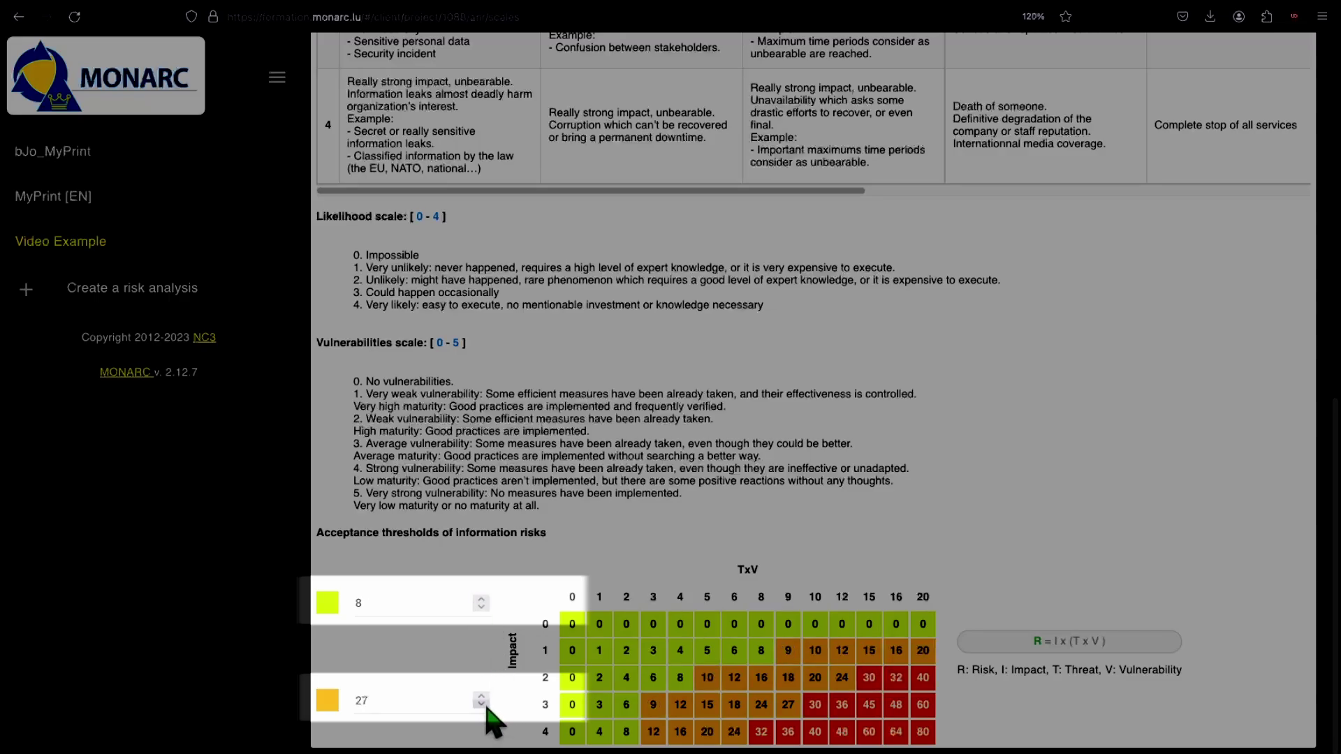
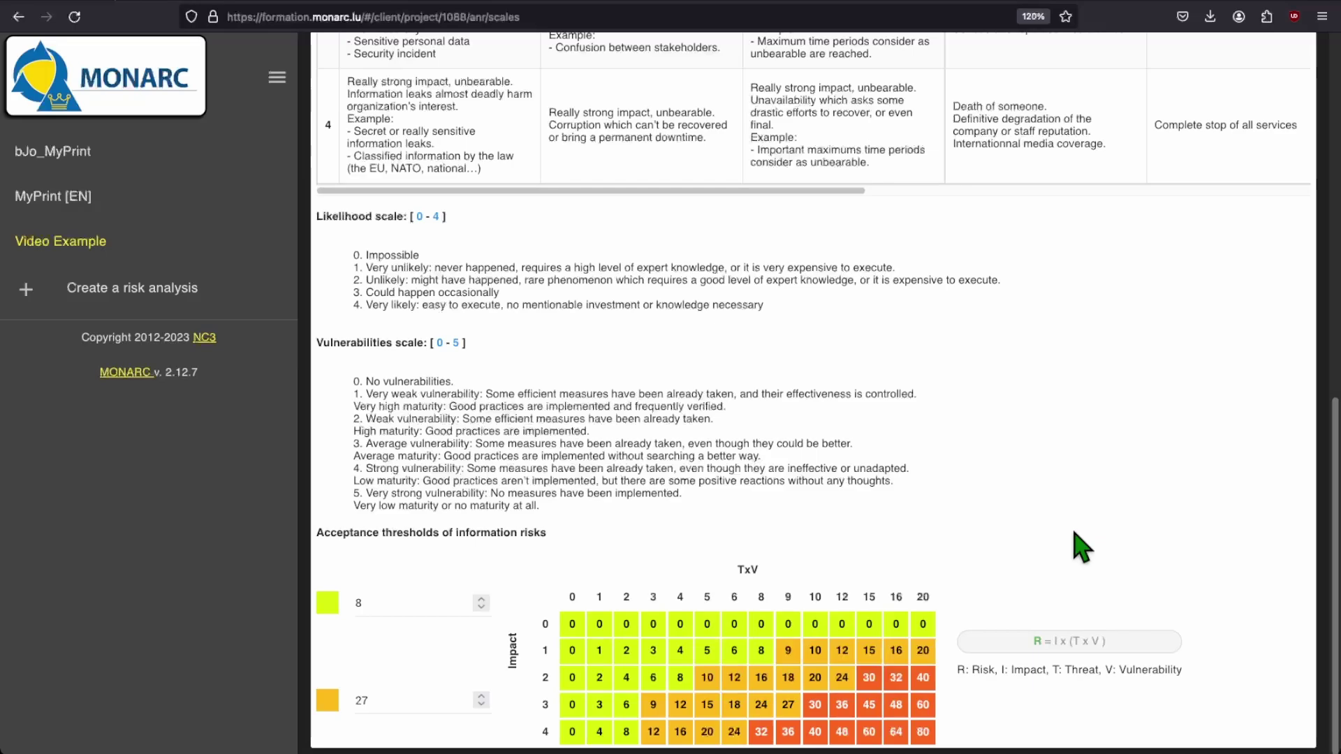
scroll(1078, 545, up, 10)
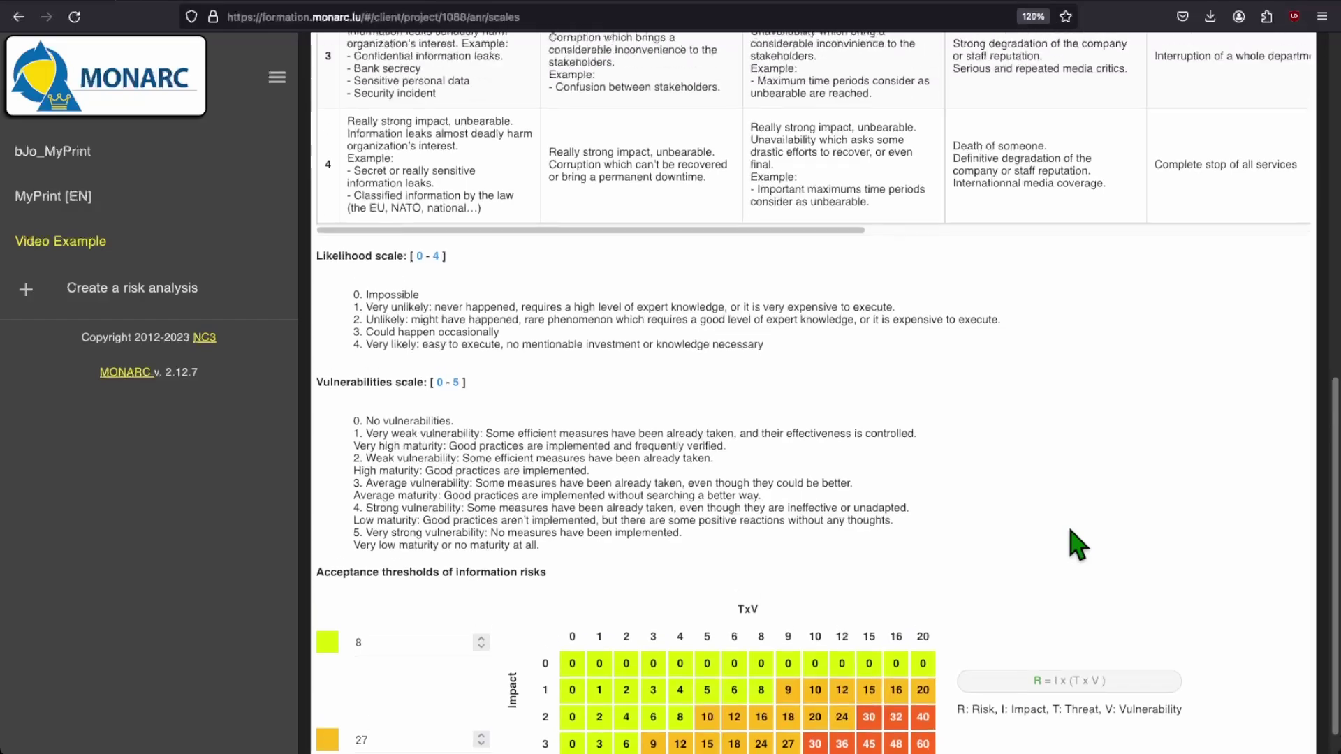
scroll(1078, 544, up, 1)
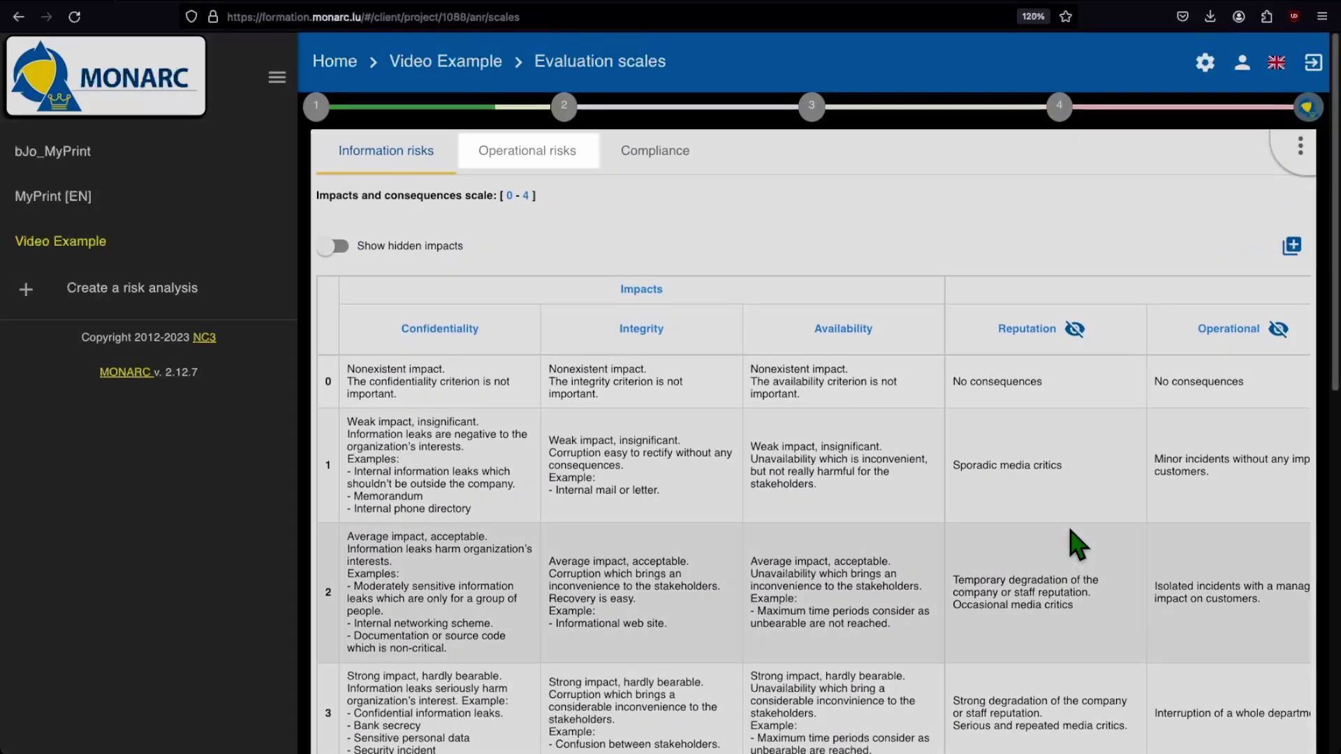
Step: Set the impacts scale of the operational risks to 7 levels
click(567, 162)
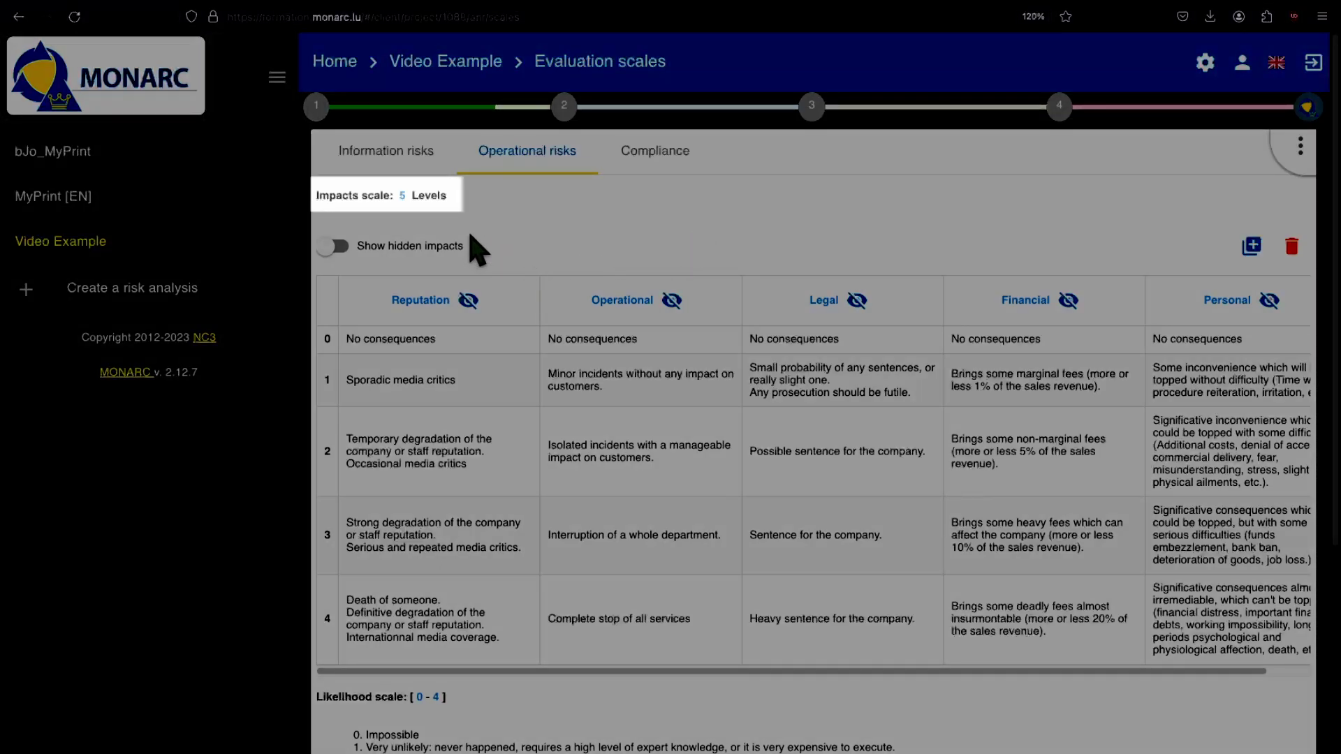
click(402, 195)
text(7)
key(Return)
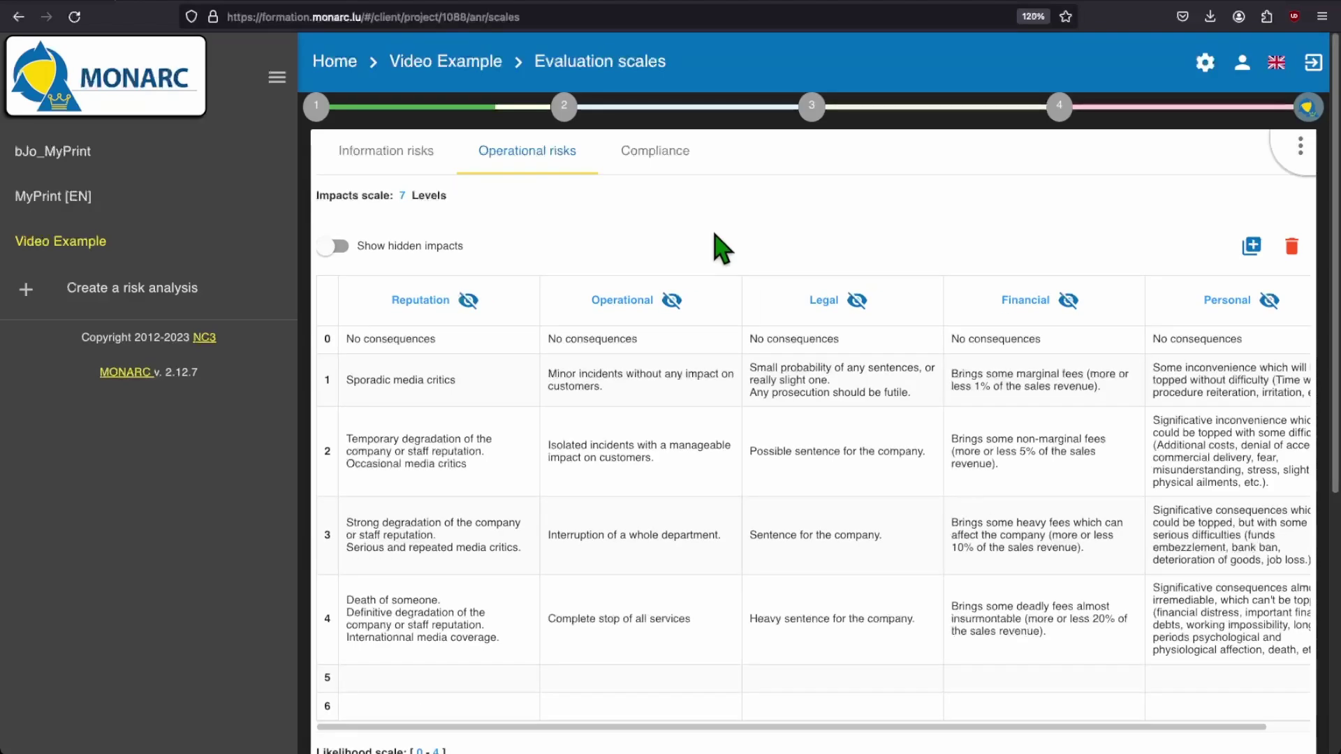
Step: Set the operational risks impacts scale back to 5 levels
click(403, 197)
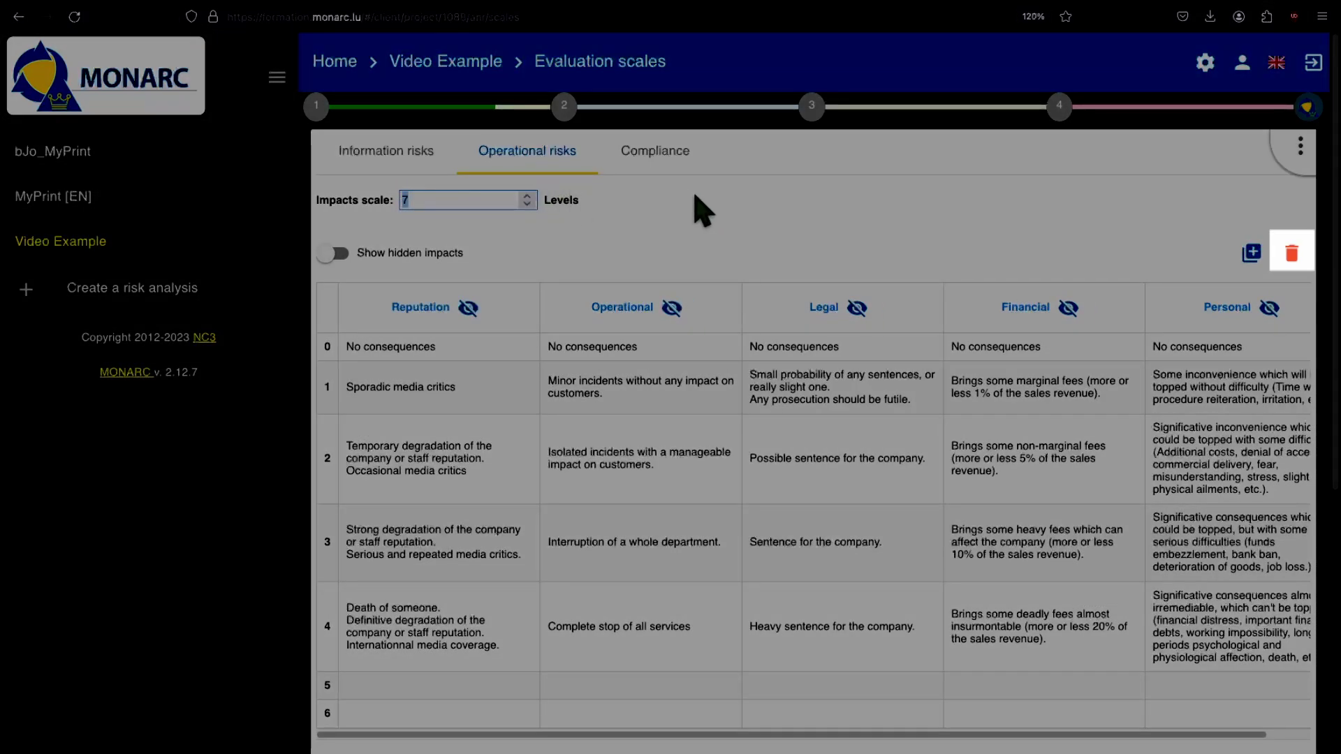
text(5)
key(Return)
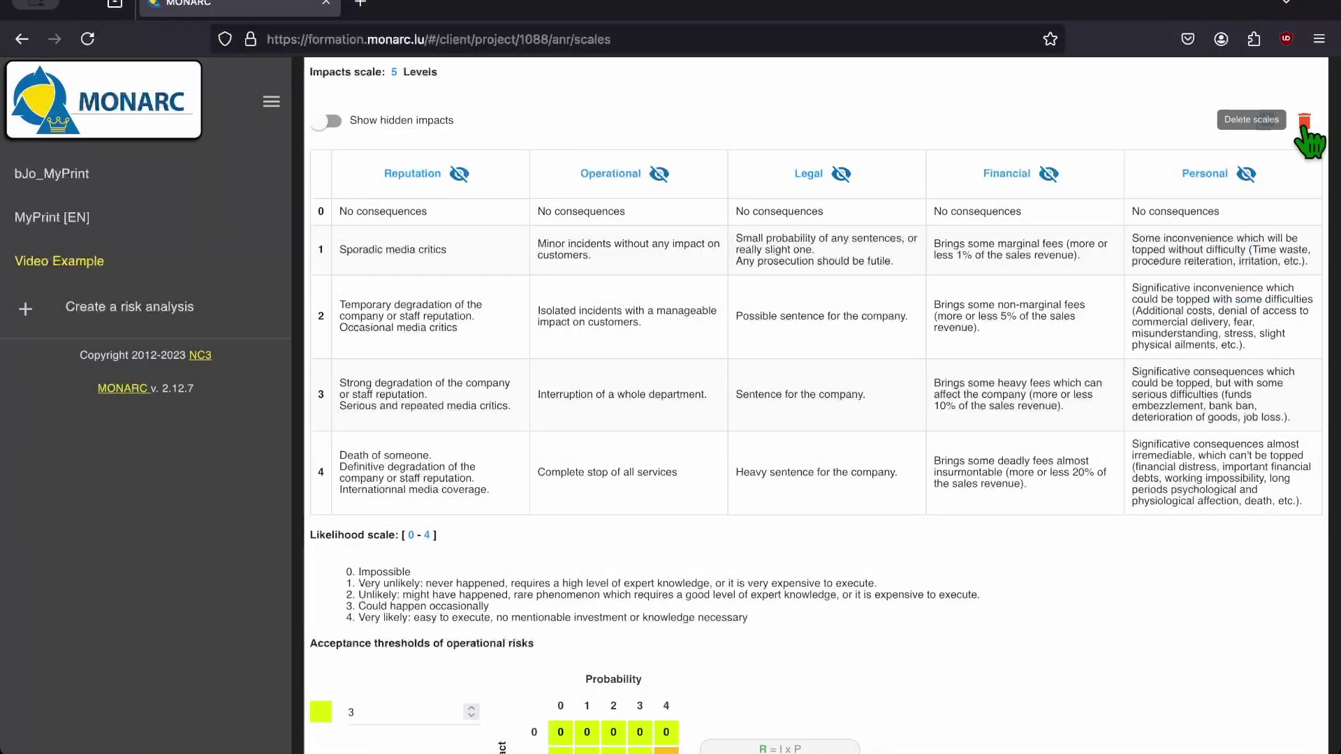
Step: Try to delete the Reputation and Operational impact scales of the operational risks
click(1303, 123)
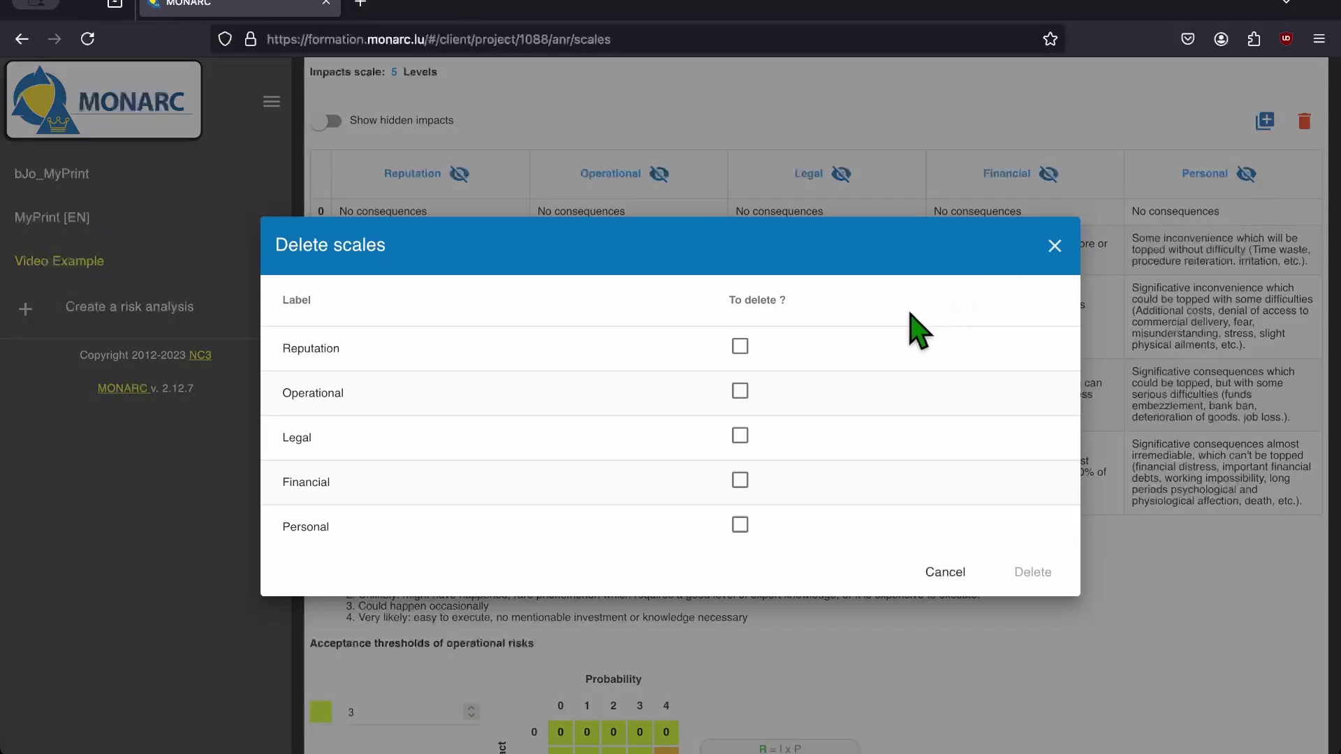
click(740, 346)
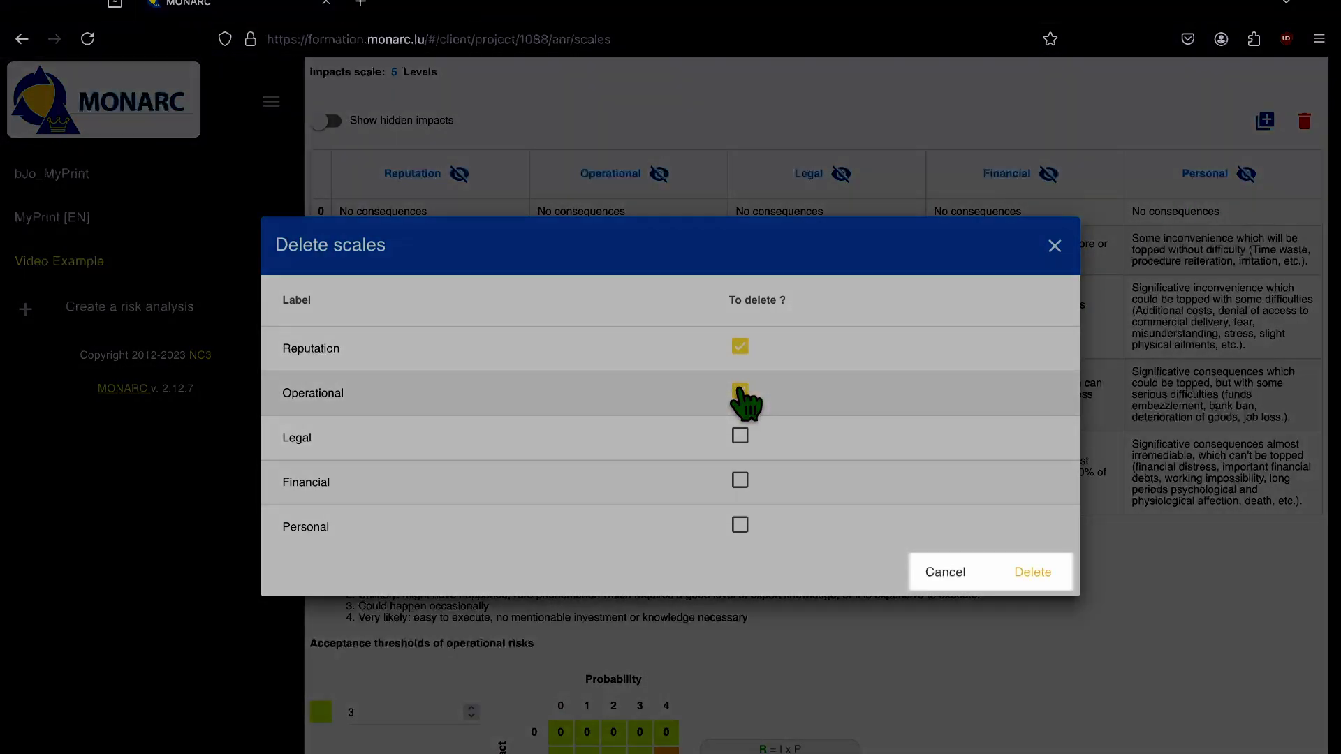
click(739, 391)
click(1032, 573)
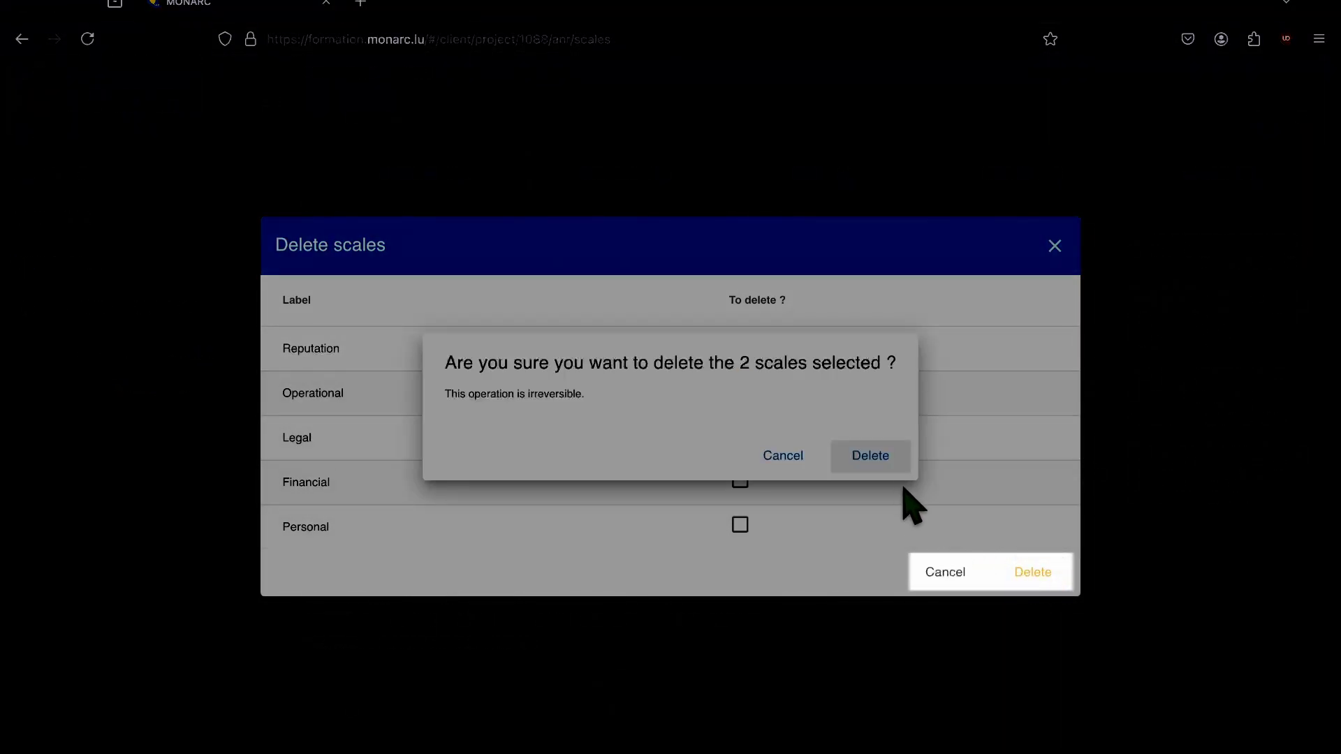
click(881, 461)
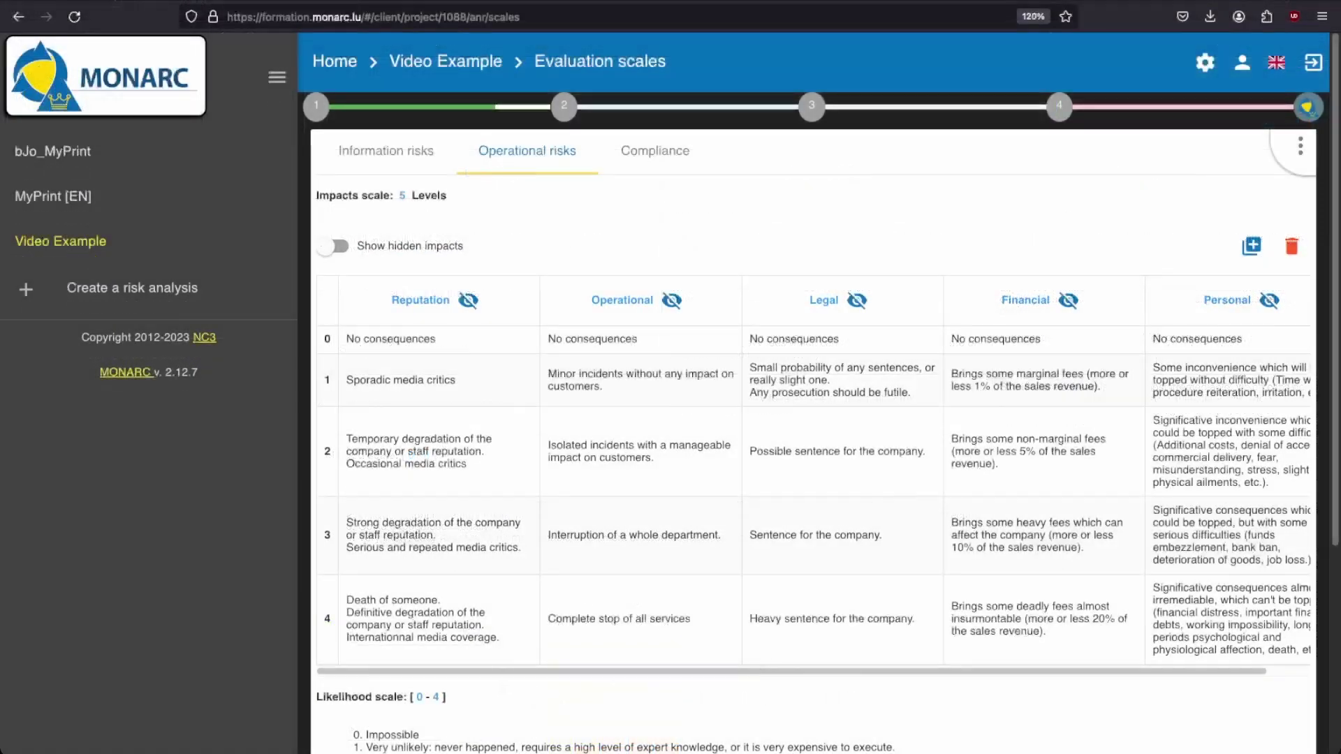
Step: Remove the sales revenue percentage text in parentheses from the level 3 Financial impact description
scroll(817, 391, down, 3)
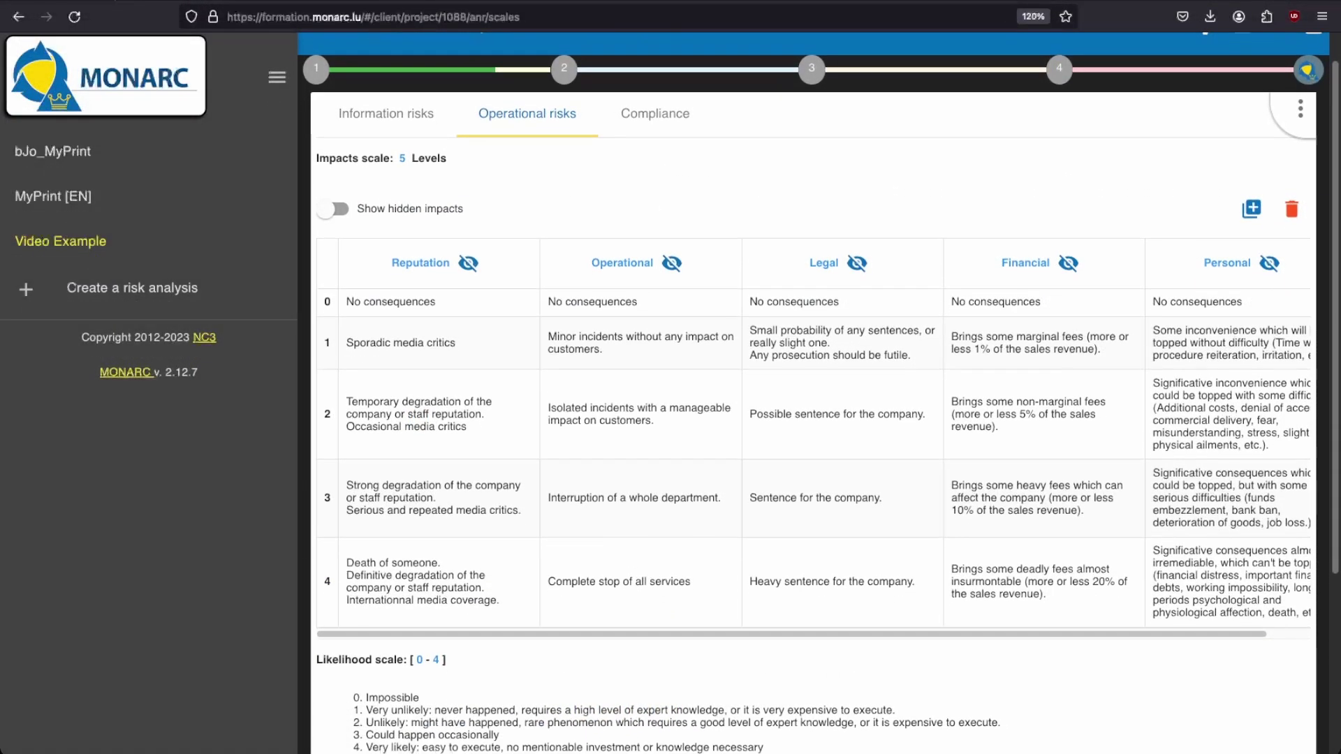
scroll(813, 391, down, 3)
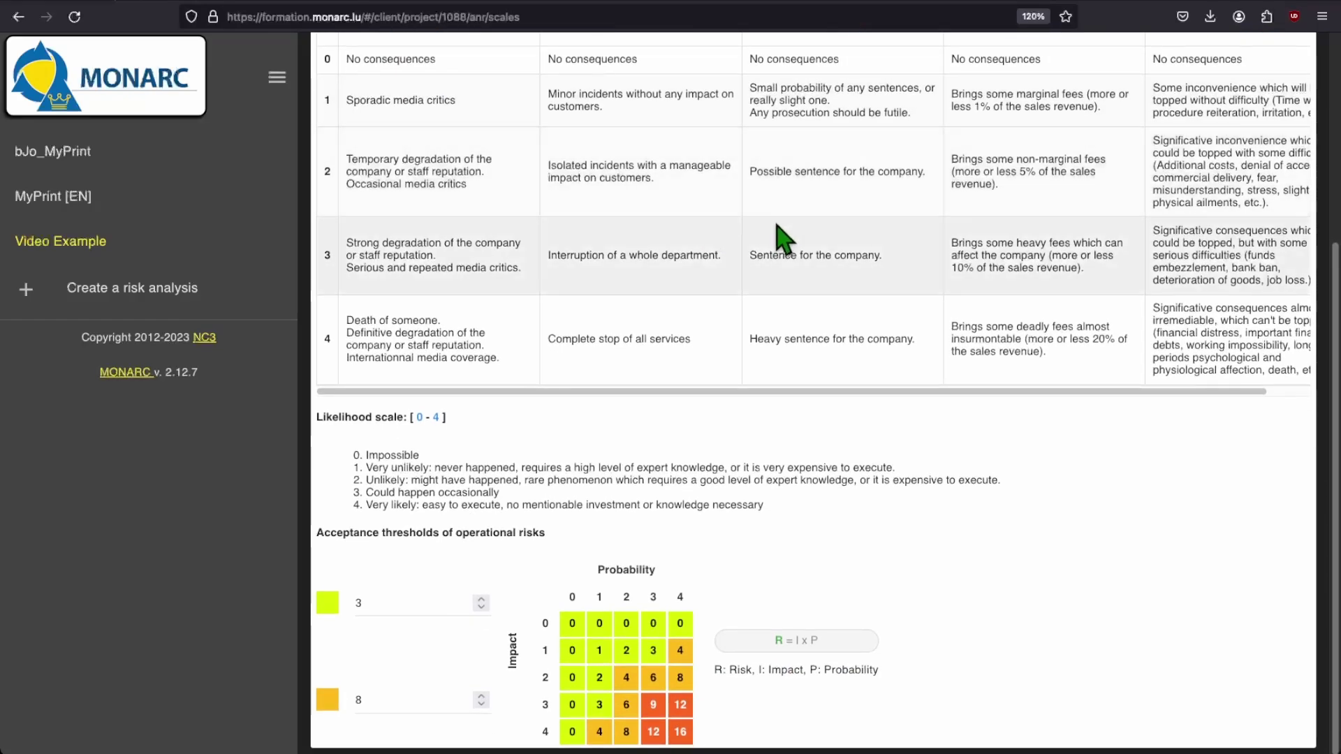
click(988, 253)
drag(1087, 271, 1052, 252)
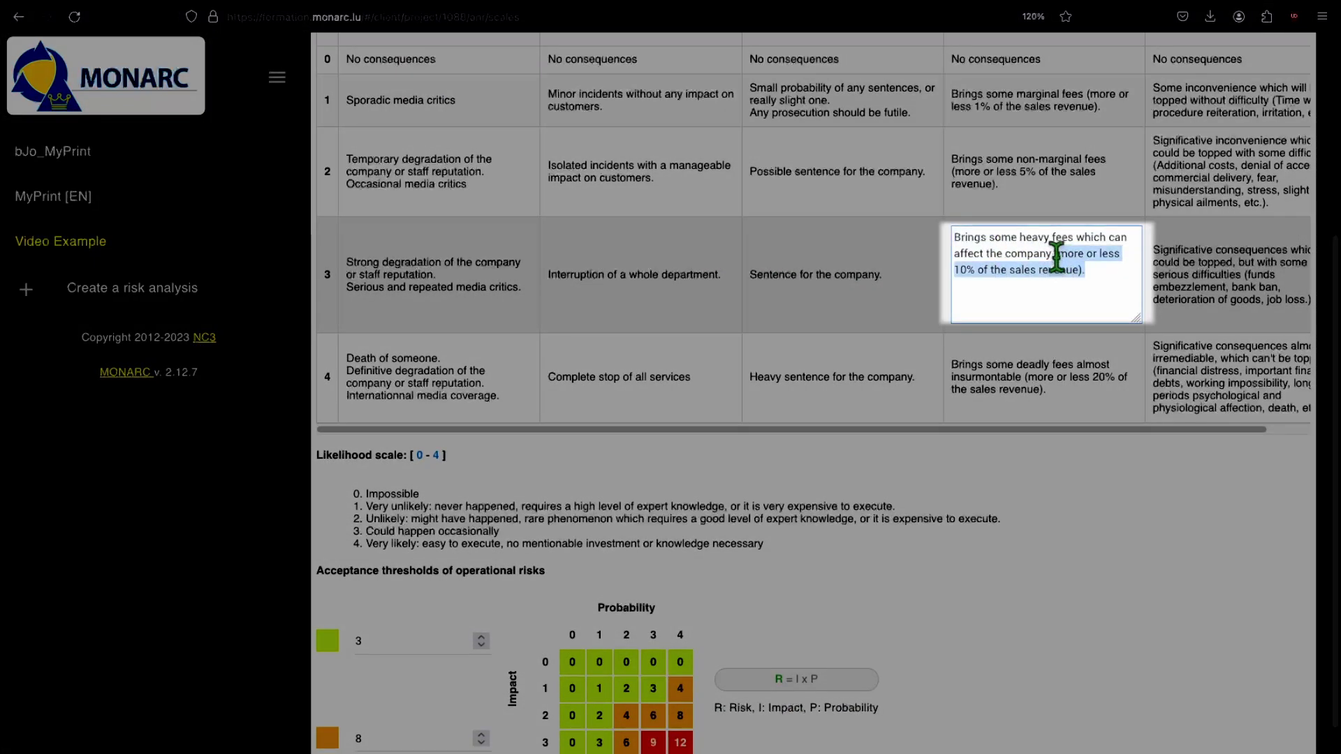
key(BackSpace)
click(1144, 269)
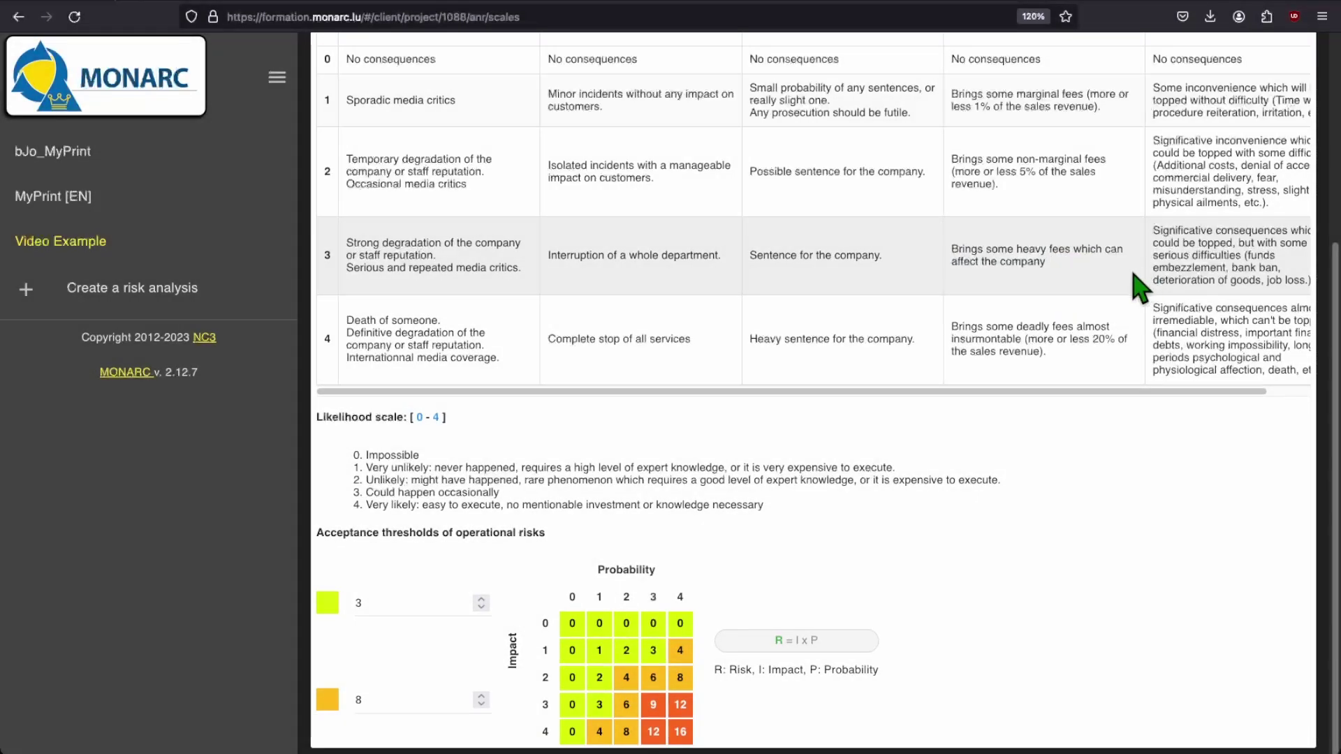
Step: Add "(more or less 10% of the sales revenue)." back to the level 3 Financial impact description
click(1133, 287)
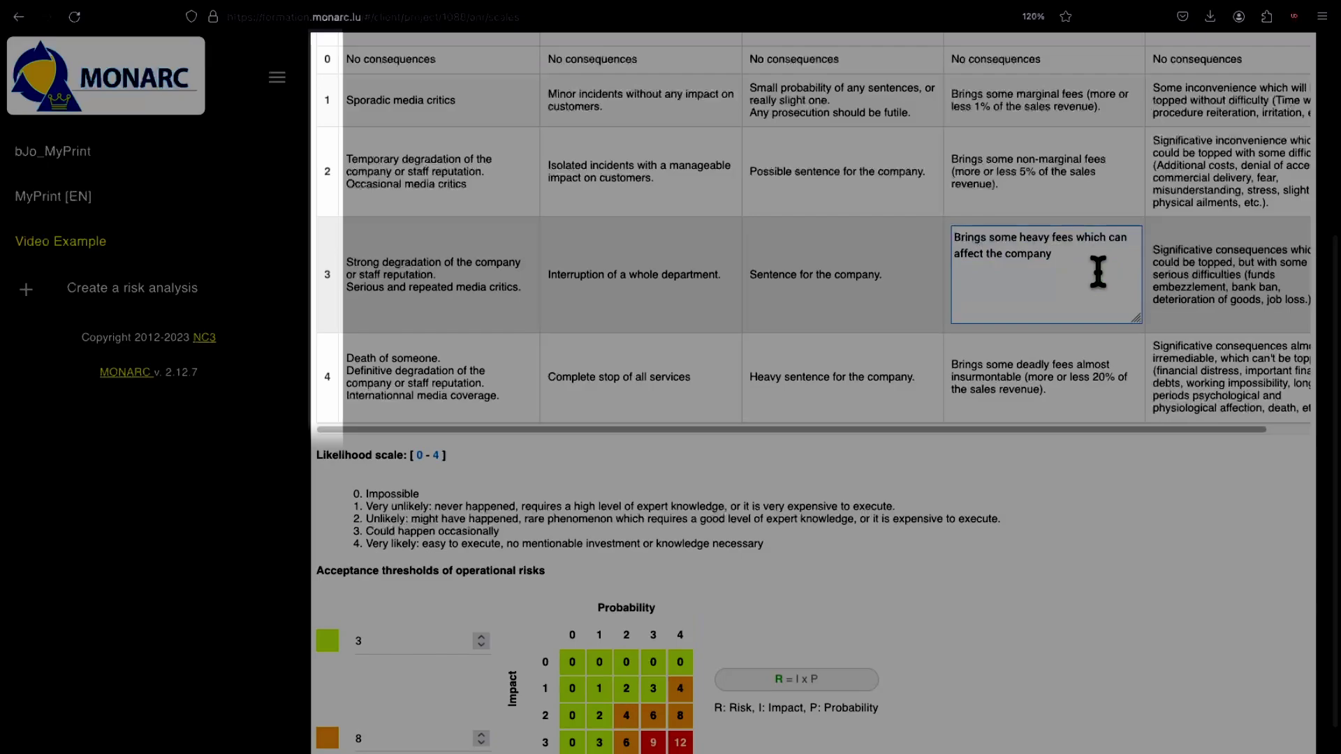
text((more or less 10% of the sales revenue).)
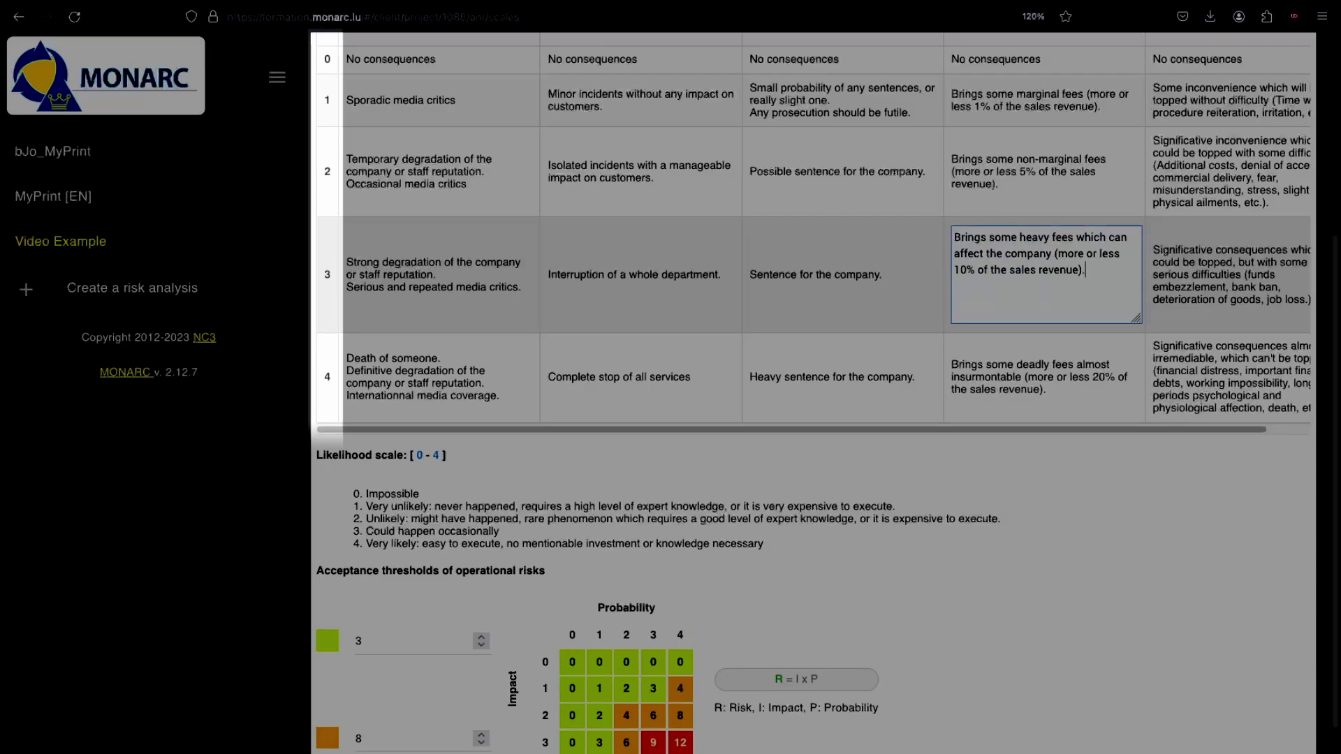
key(Tab)
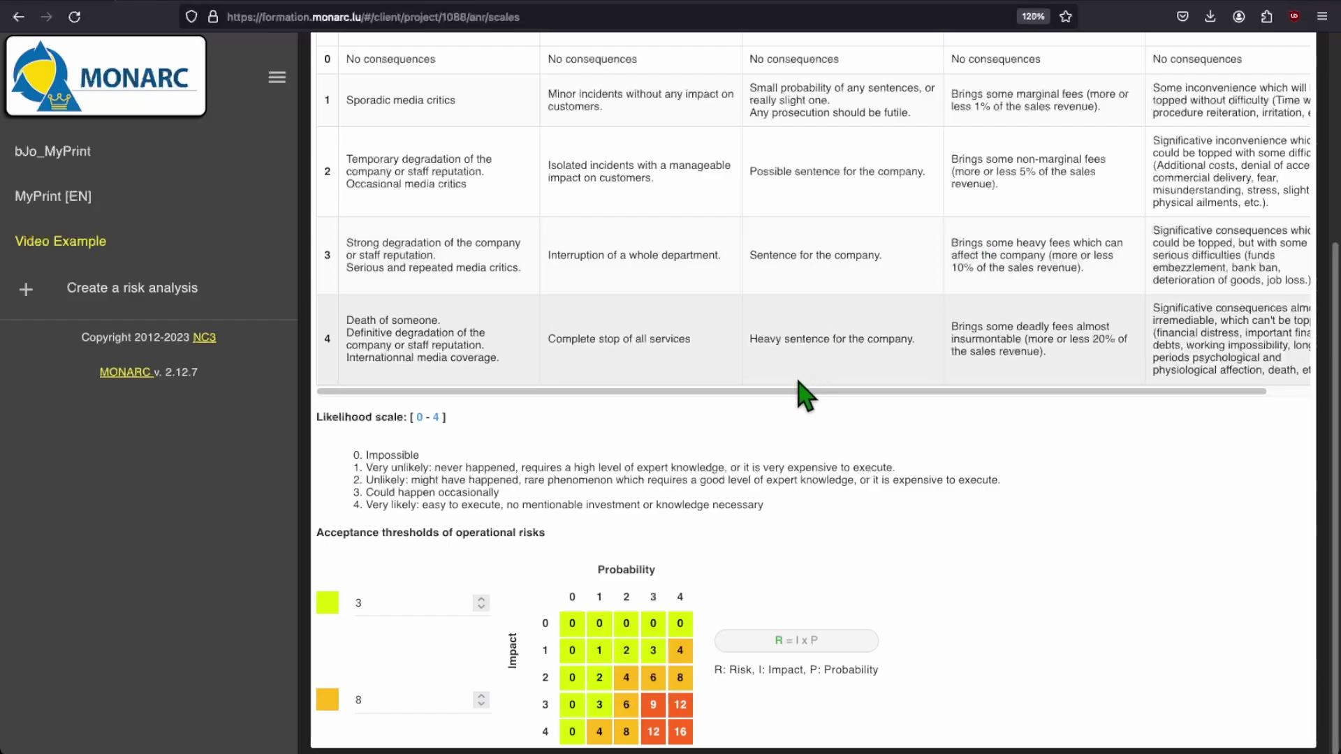
Step: Try operational risk acceptance thresholds of 4 for green and 9 for orange, and revert both
click(480, 599)
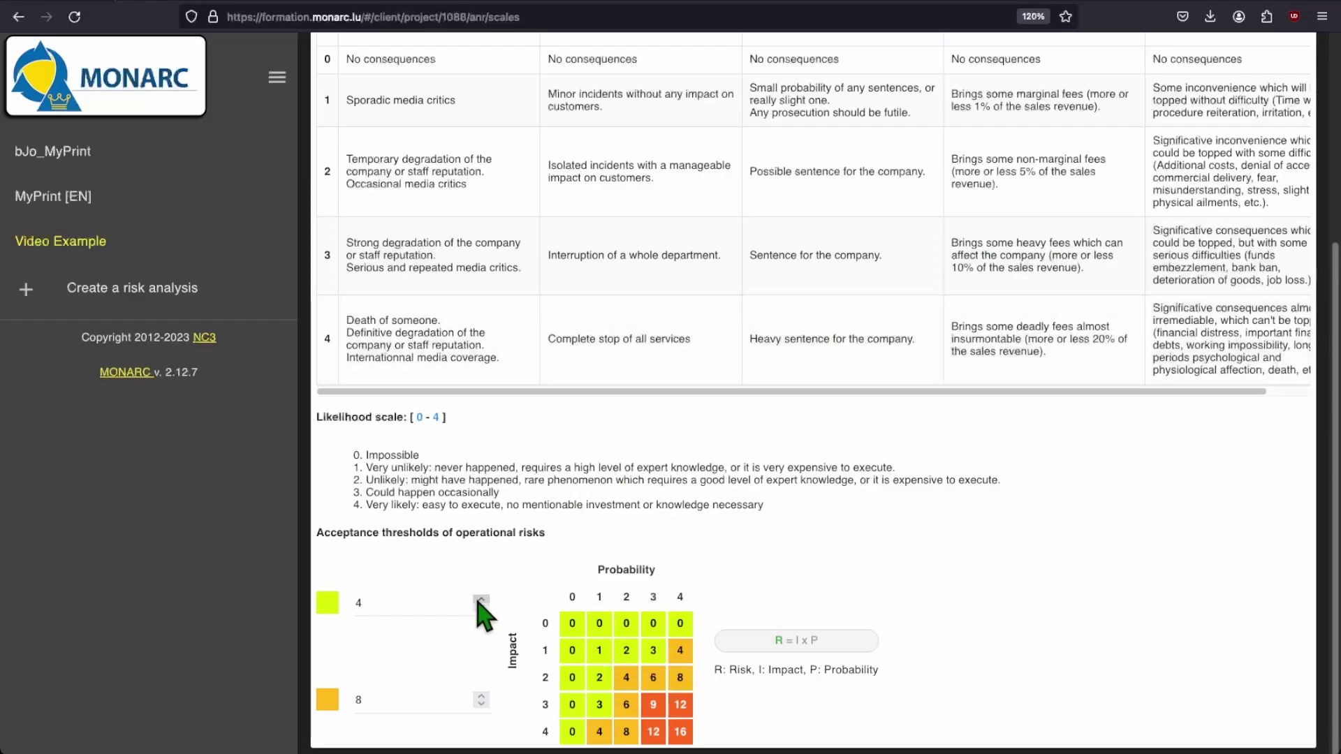
click(480, 696)
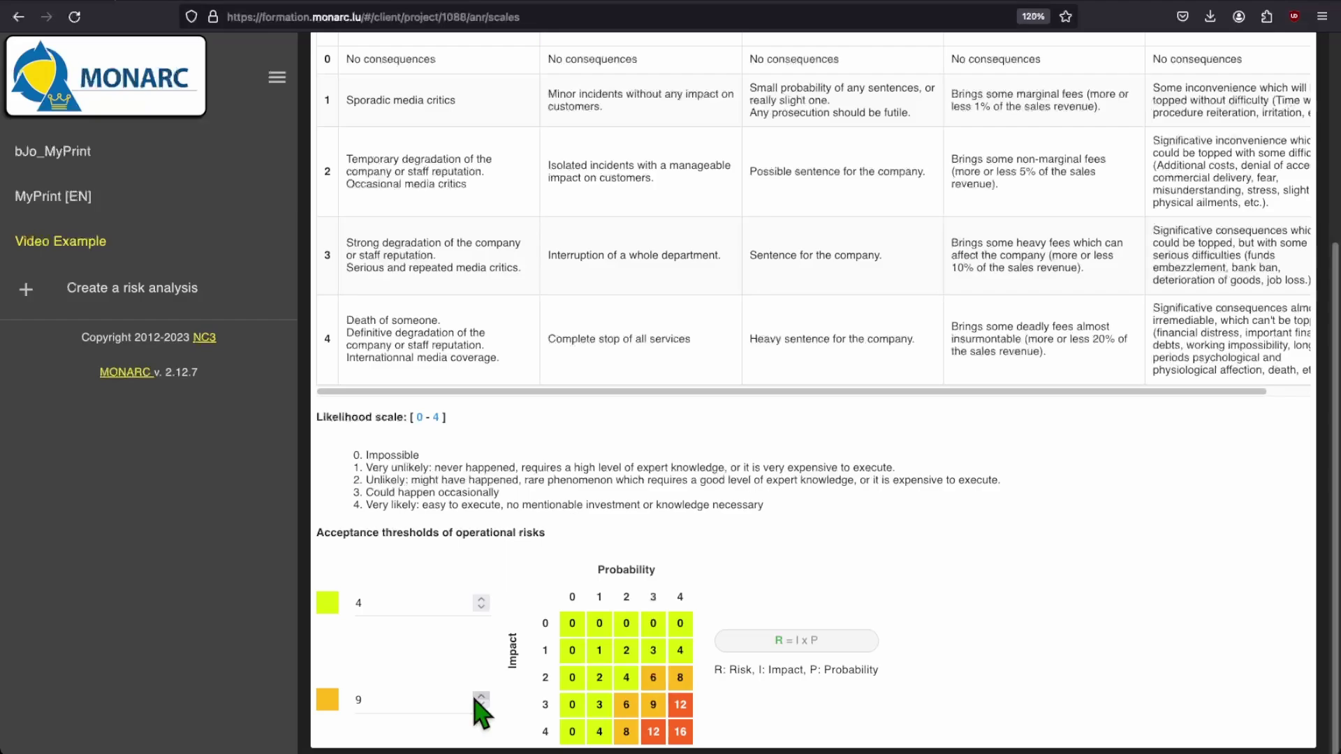
click(480, 704)
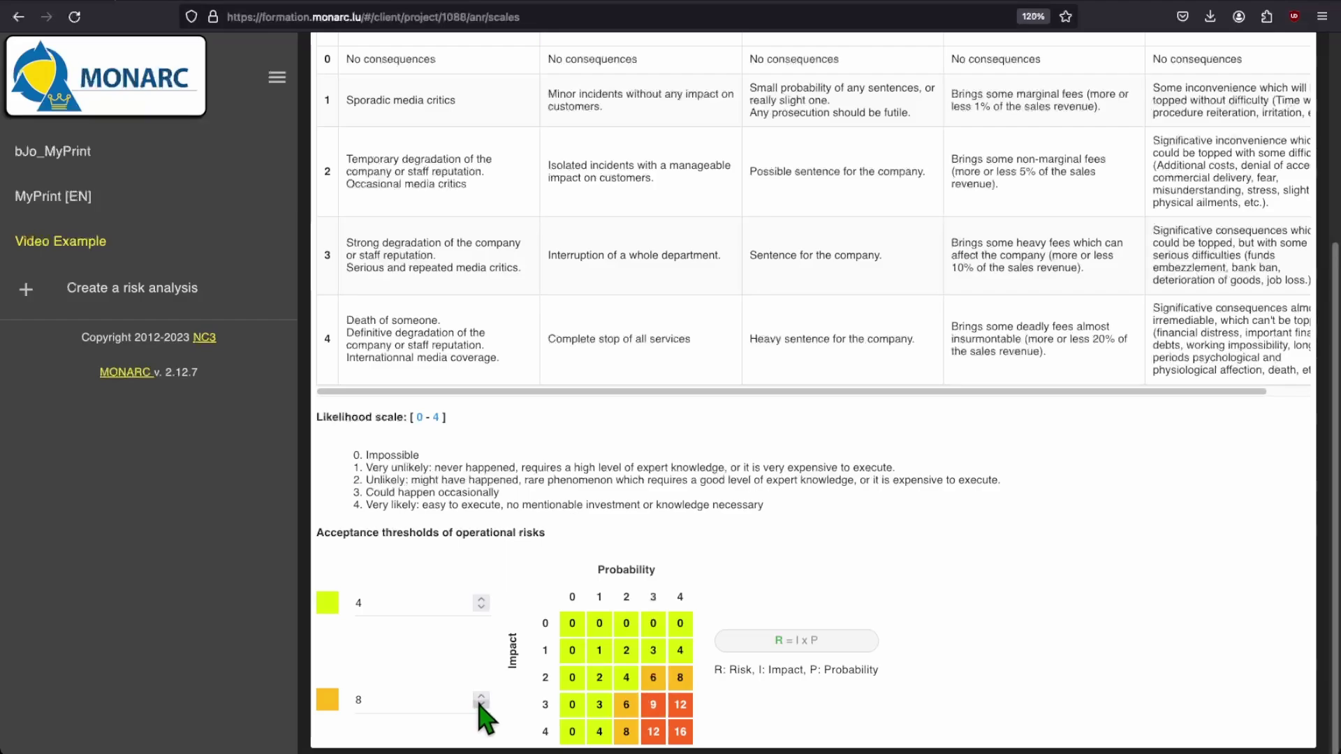
click(481, 607)
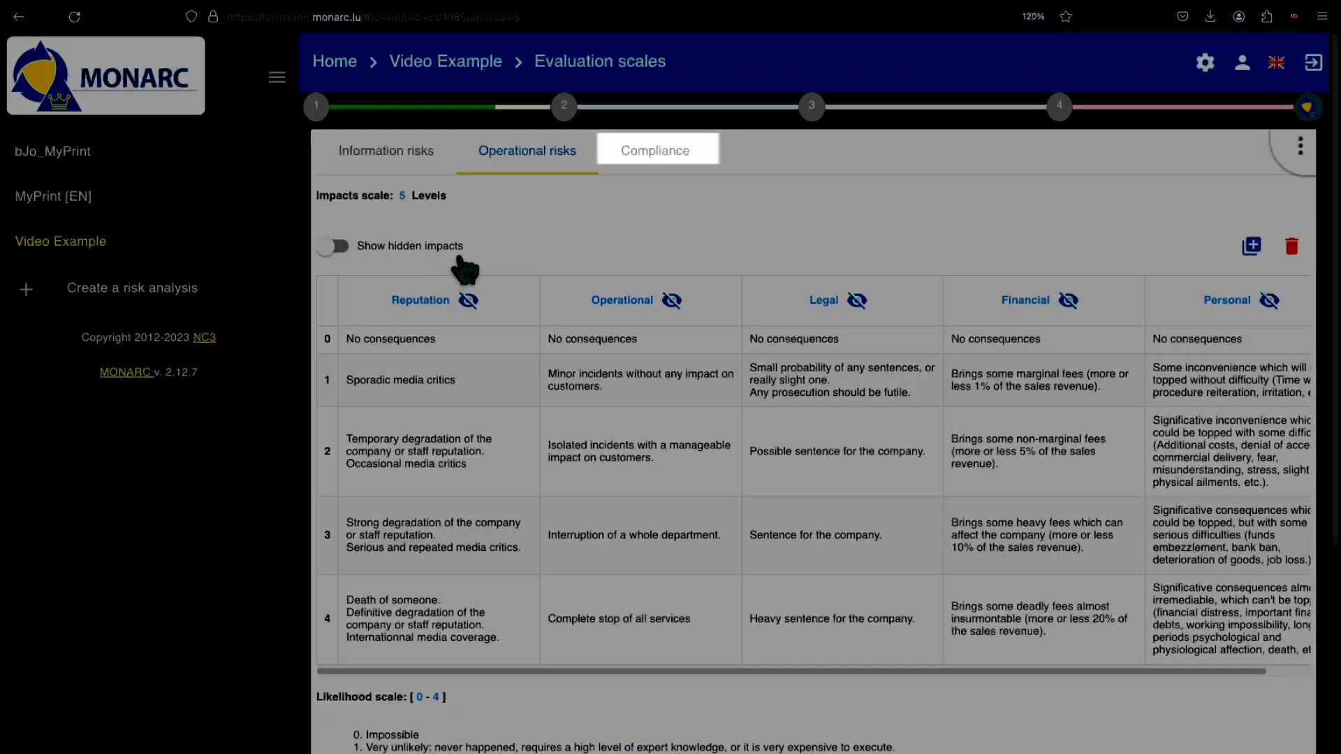
Step: Display the compliance scale and mark "Definition of the risk evaluation criteria" as completed in the Context Establishment phase
click(619, 162)
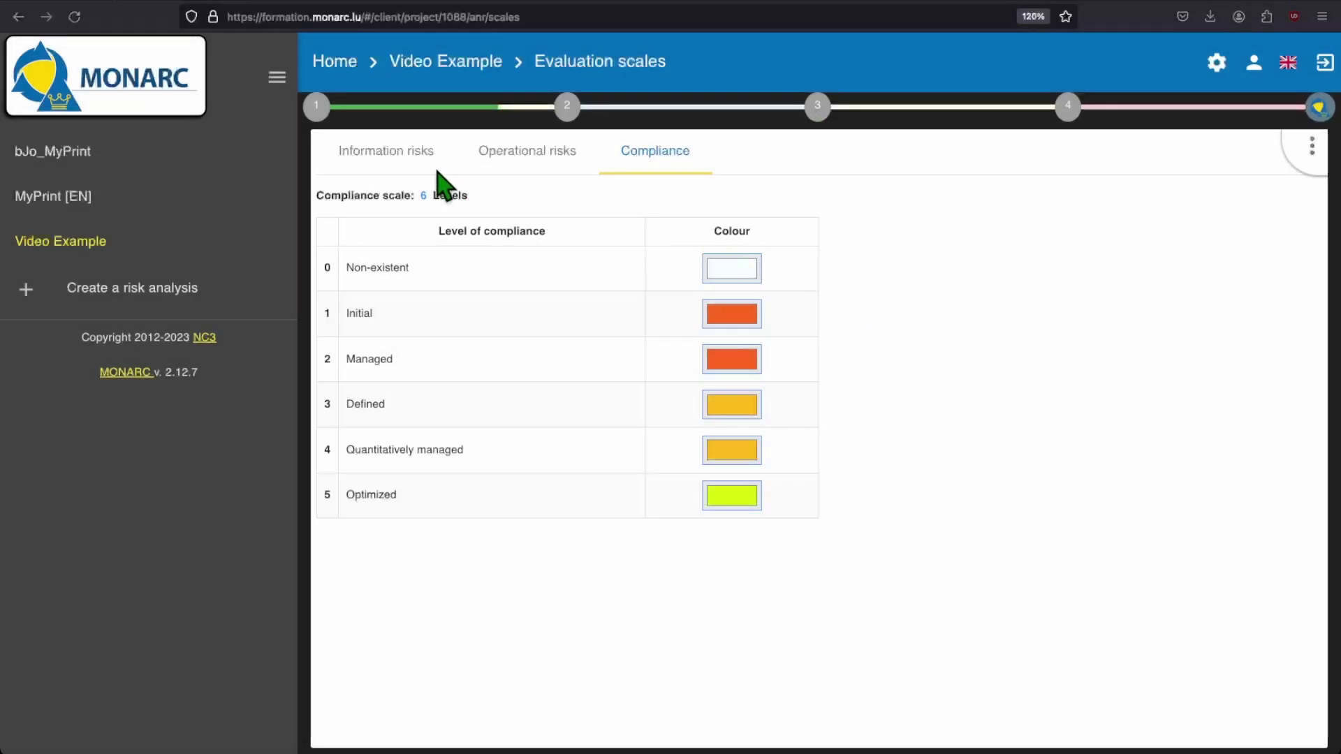
click(318, 110)
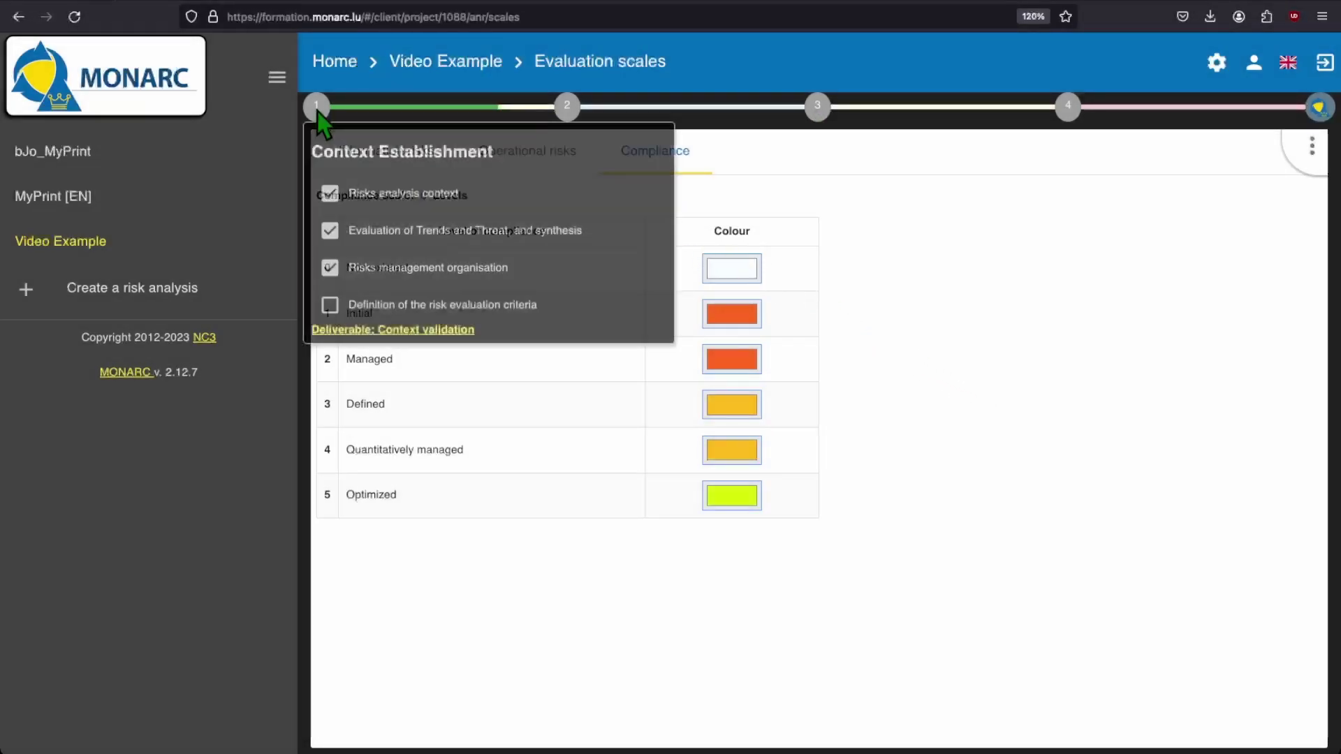
click(330, 307)
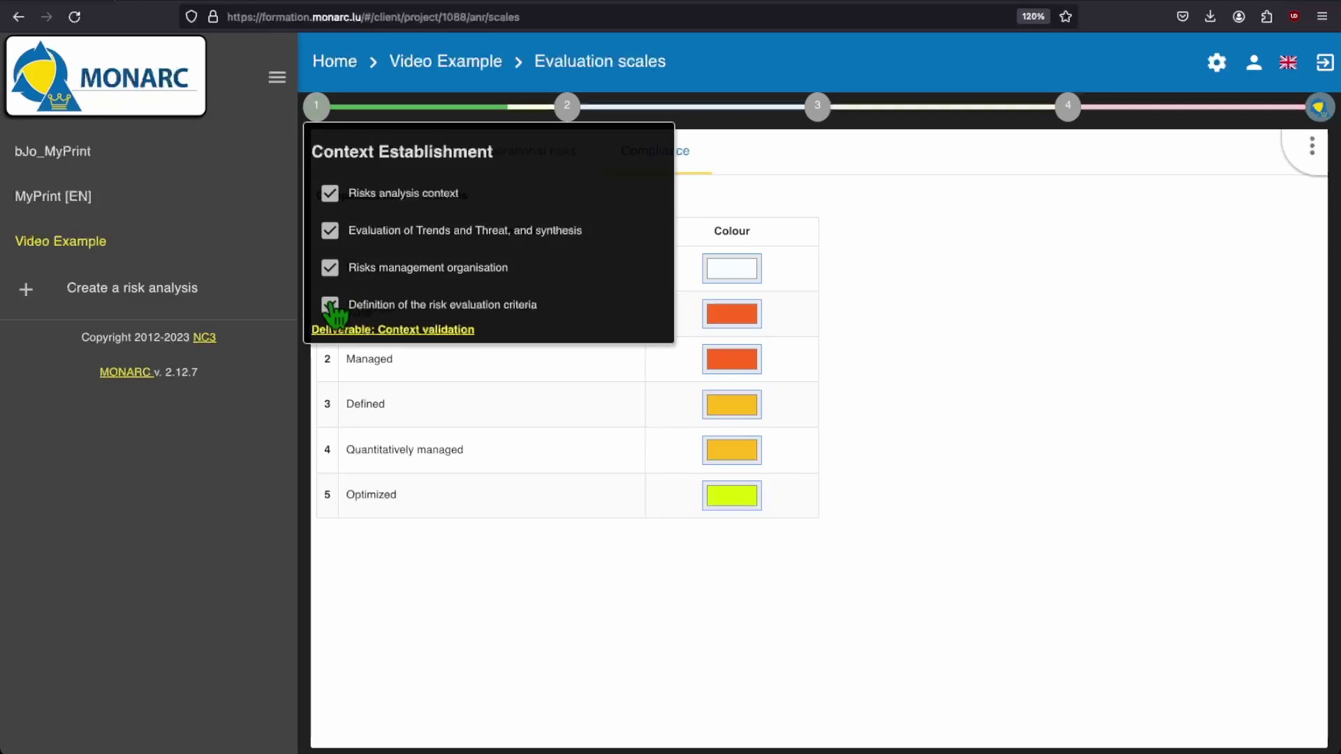
click(1013, 337)
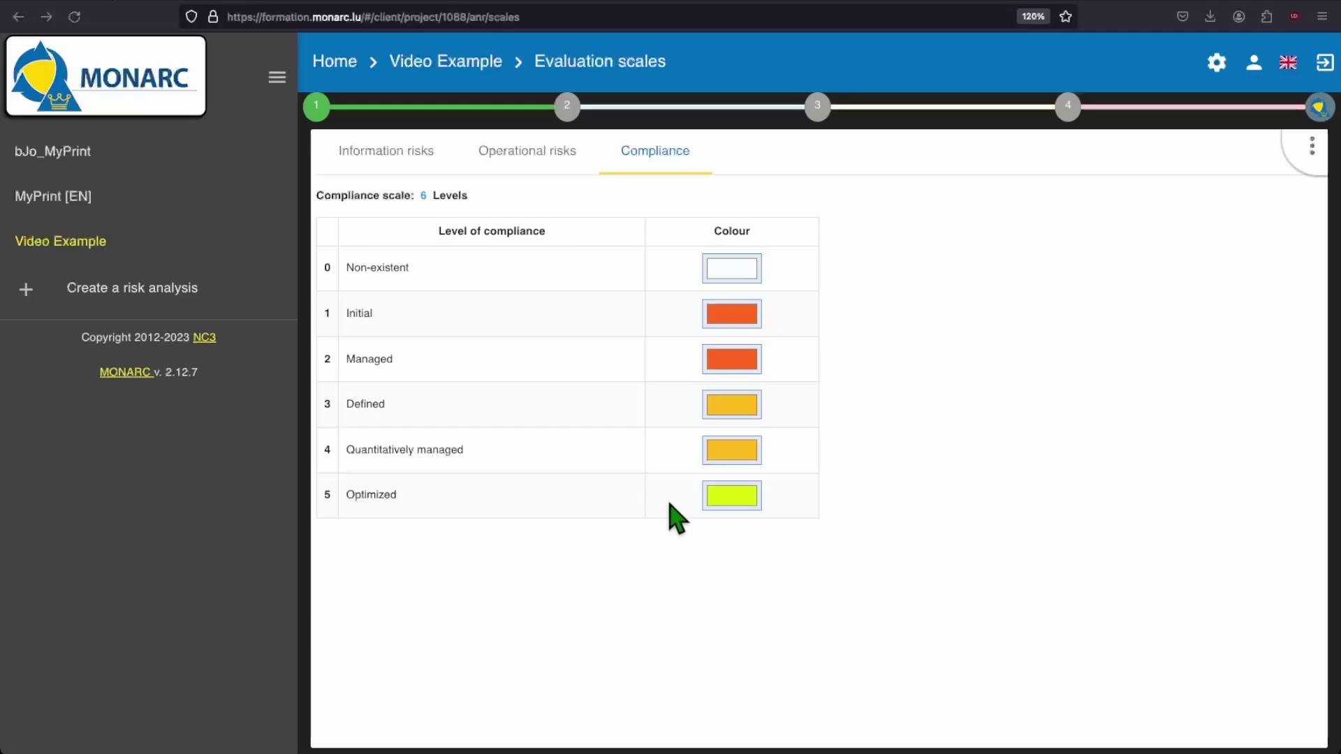
Step: Start the Context validation deliverable with status Final and the Context validation template
click(320, 112)
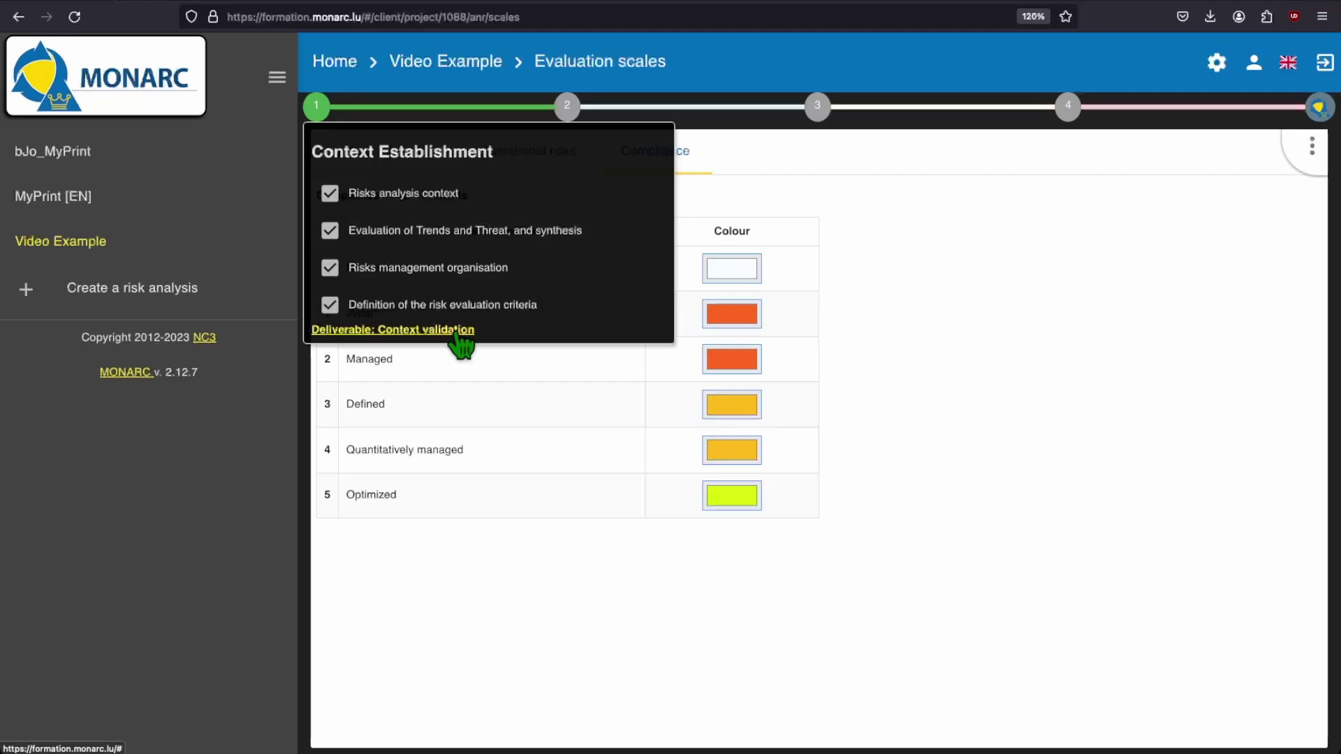
click(458, 332)
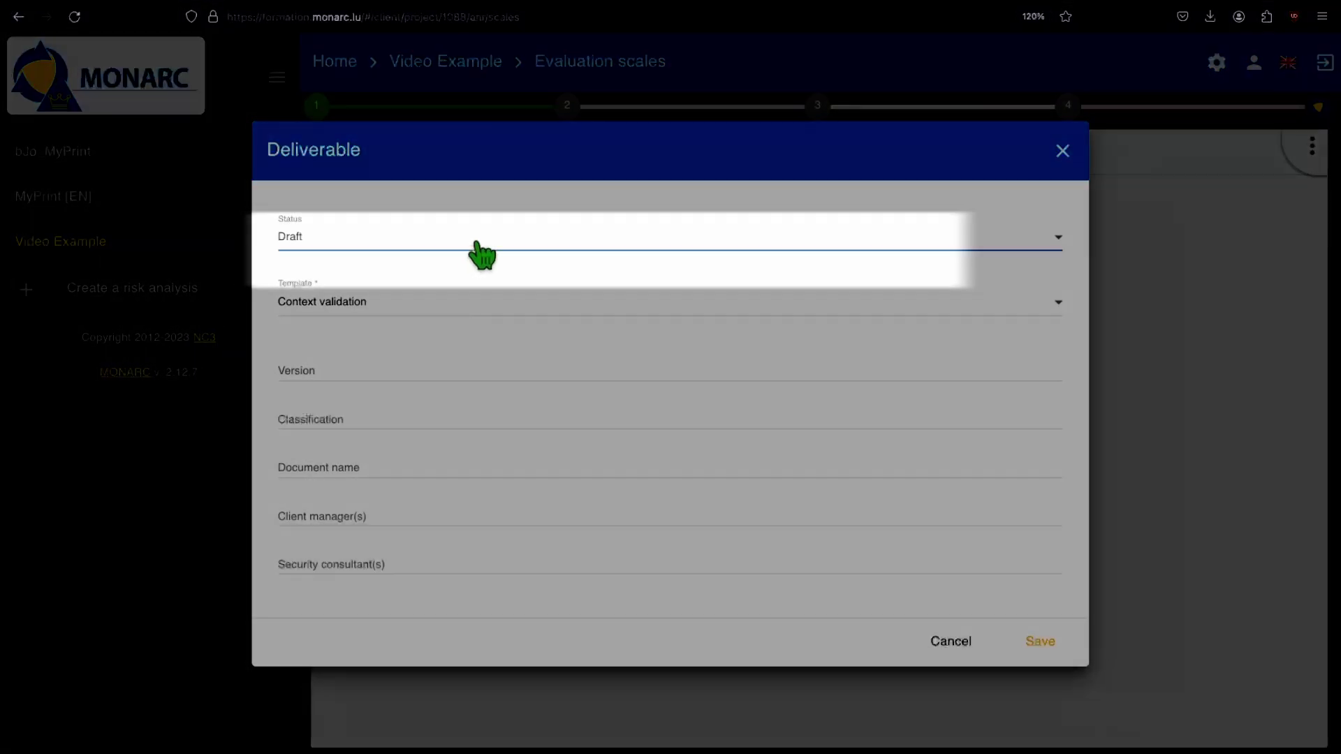
click(482, 256)
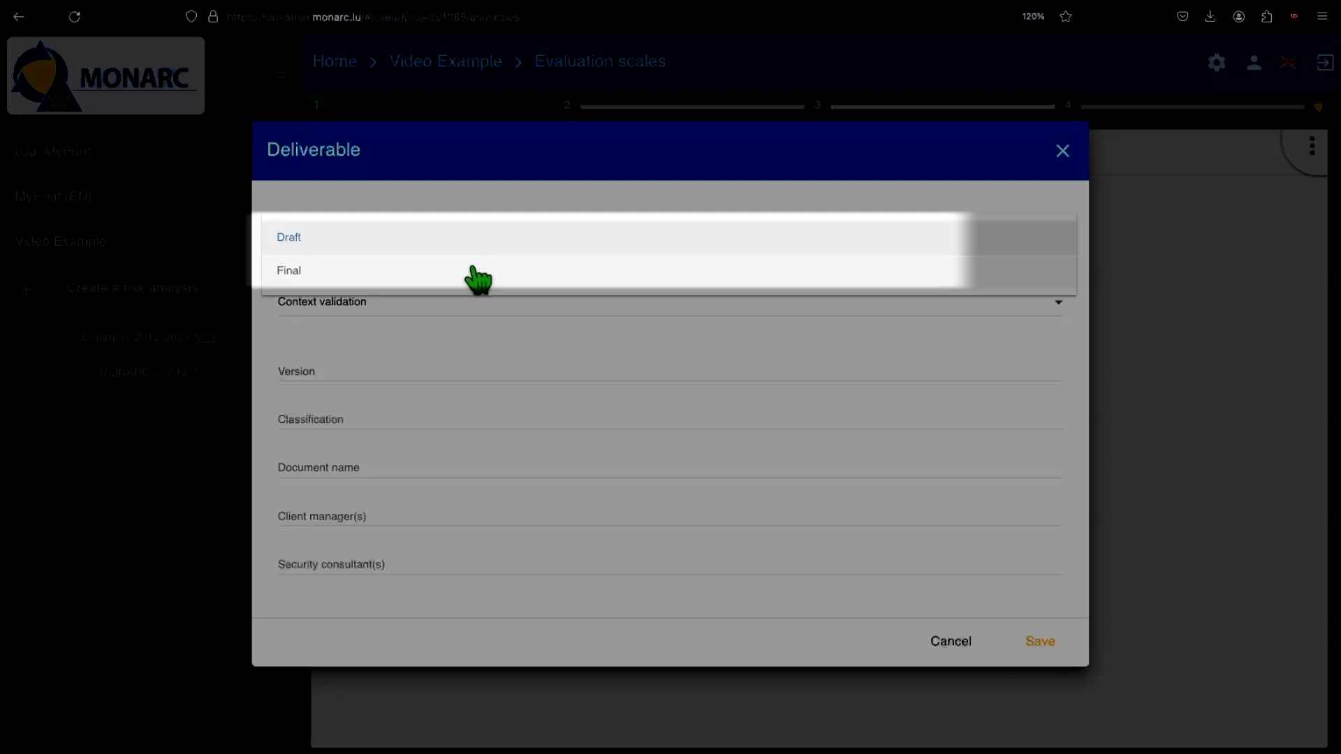
click(473, 279)
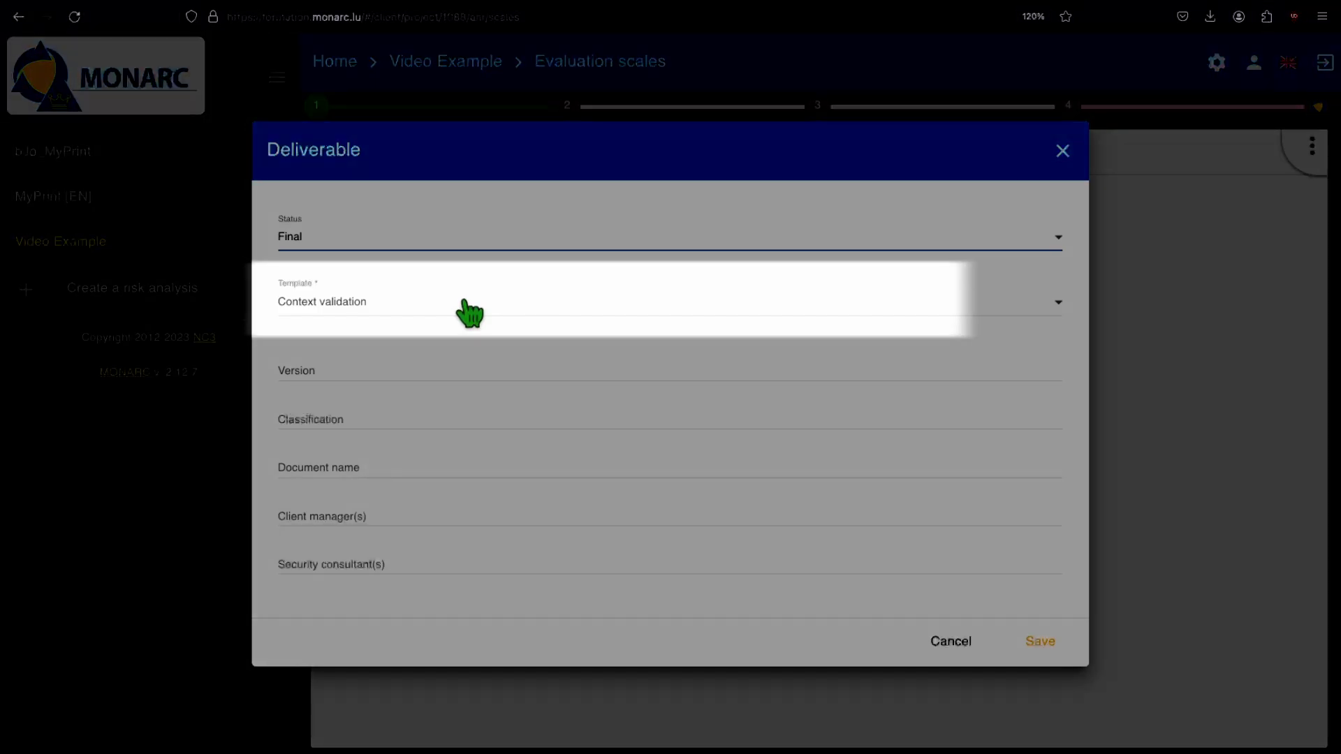
click(469, 313)
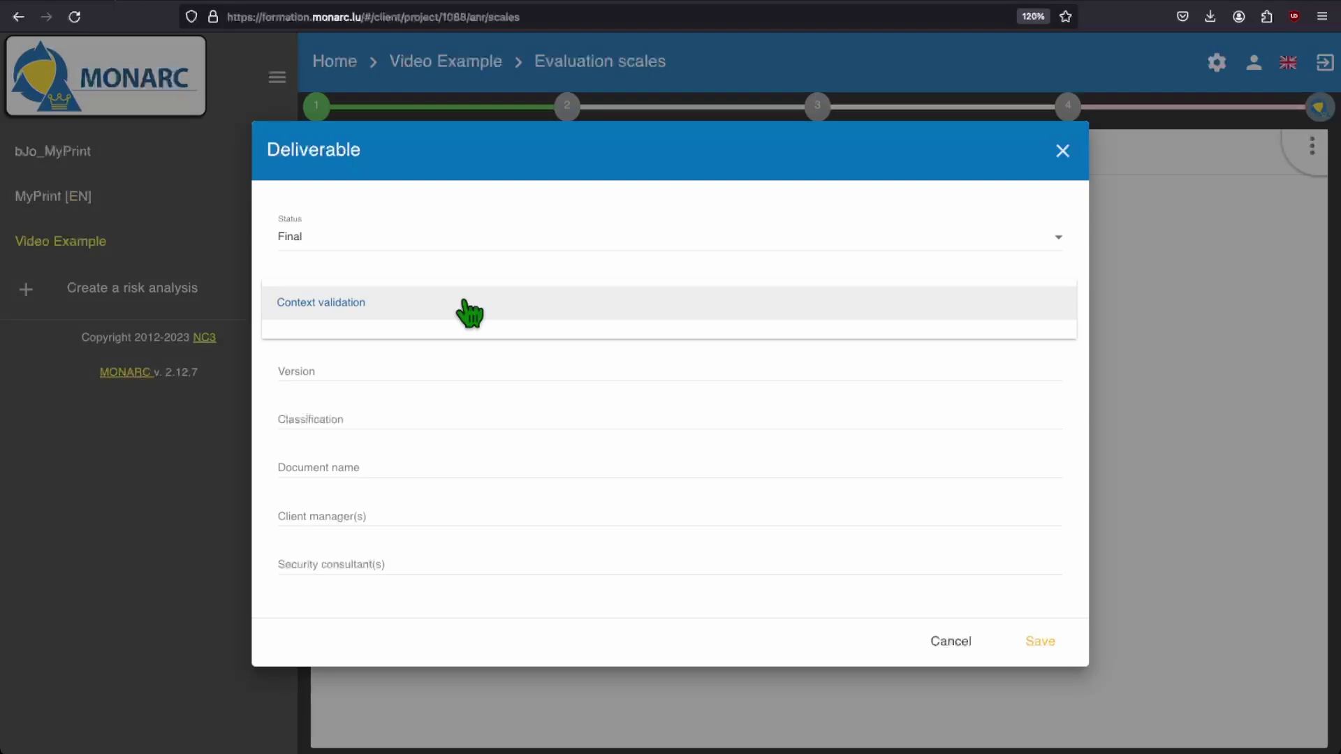
click(470, 313)
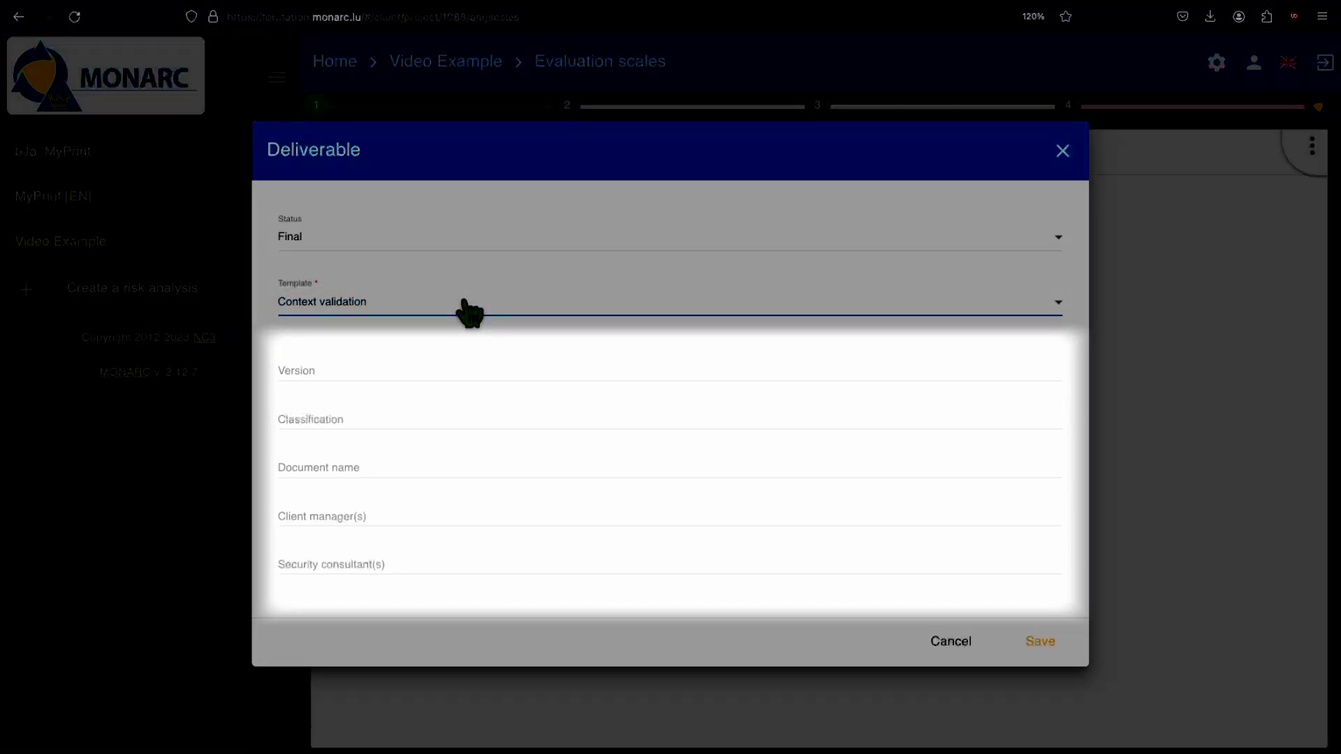
Step: Fill in the deliverable's version as 1.0, classification as Confidential and document name as Context Report
click(471, 365)
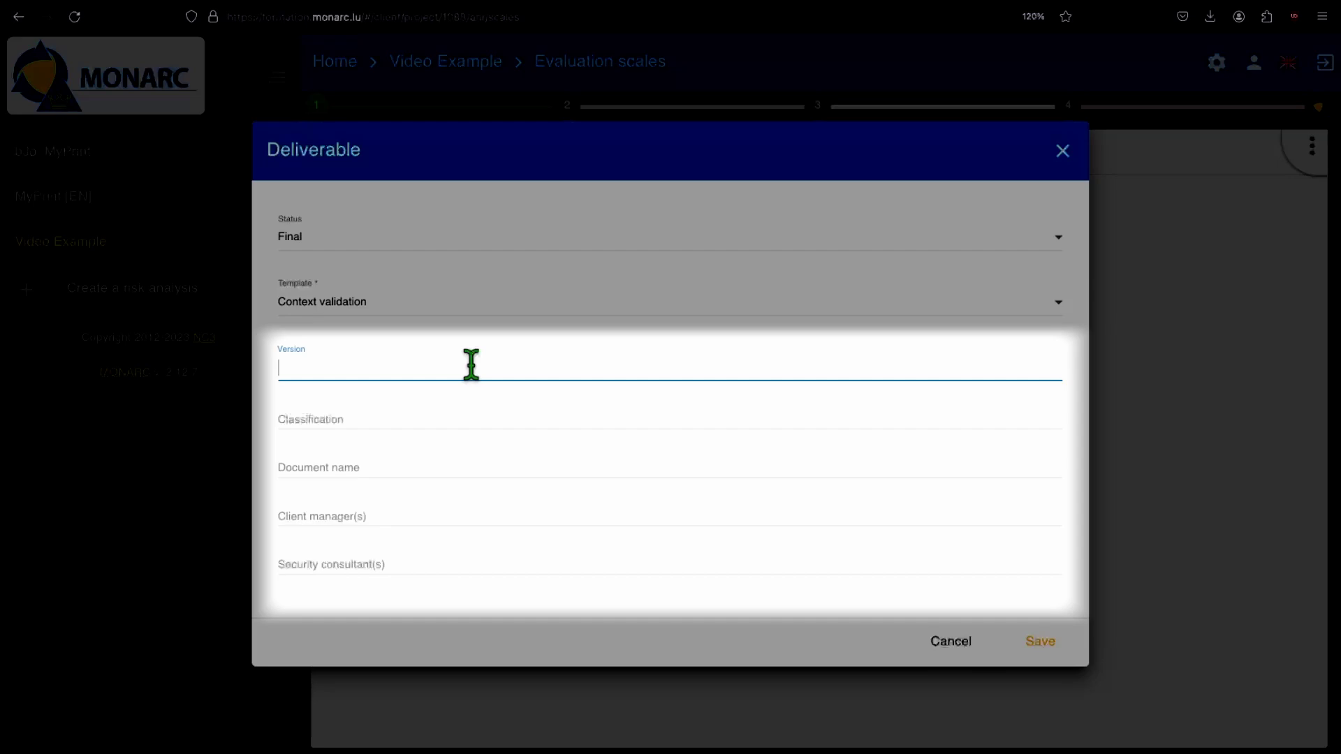
text(1)
click(462, 412)
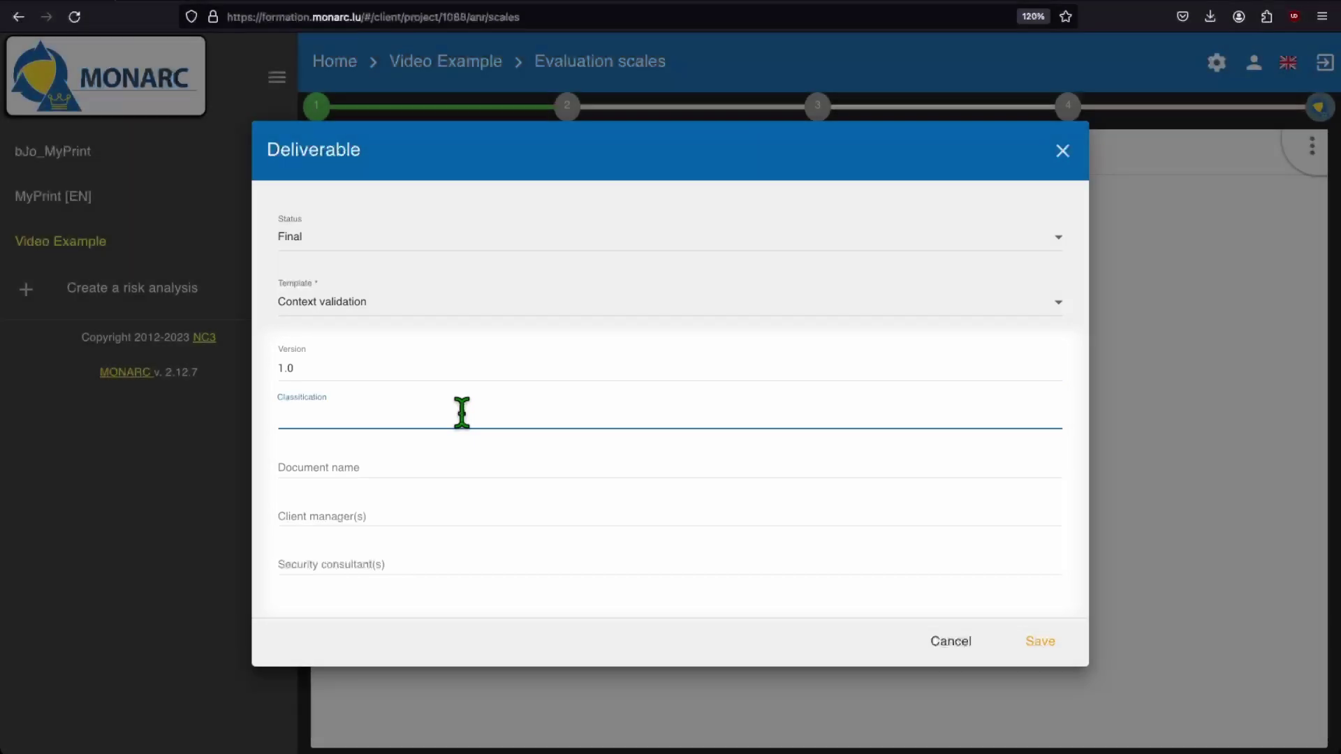
text(Confidential)
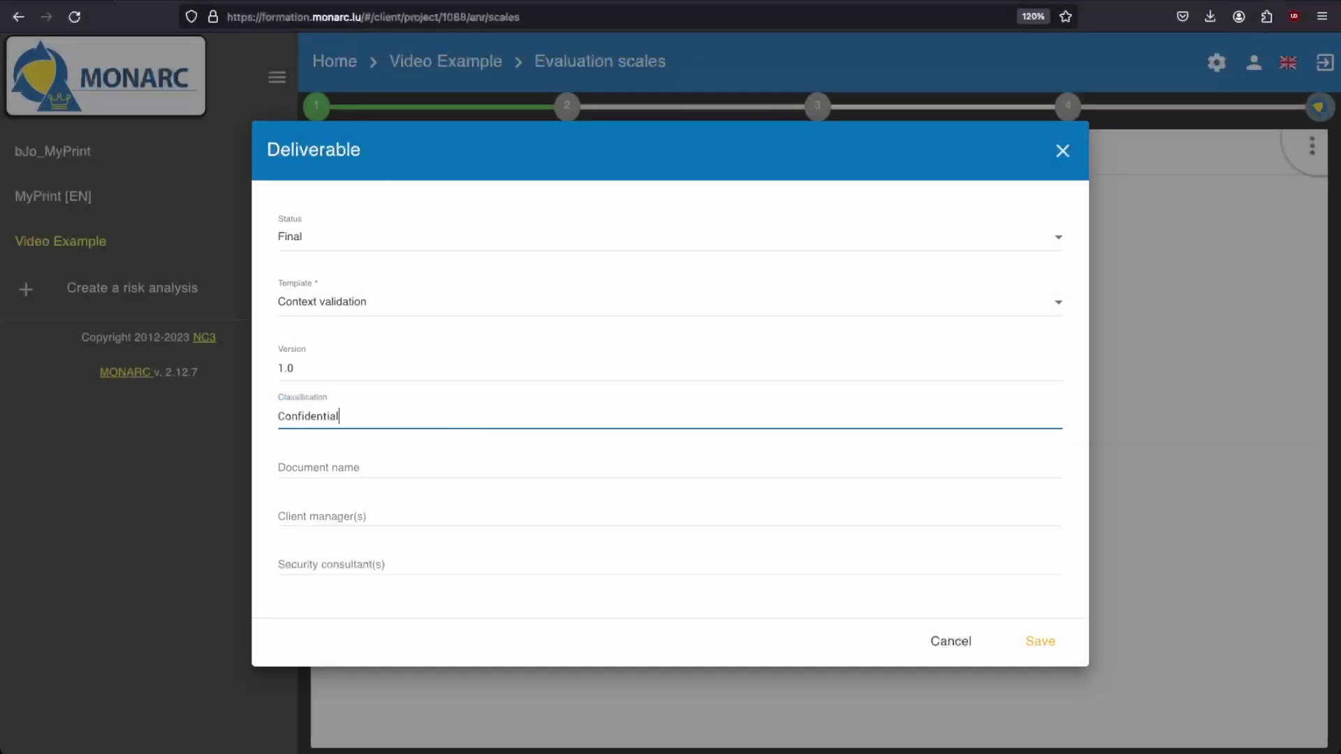
click(449, 462)
text(Context Report)
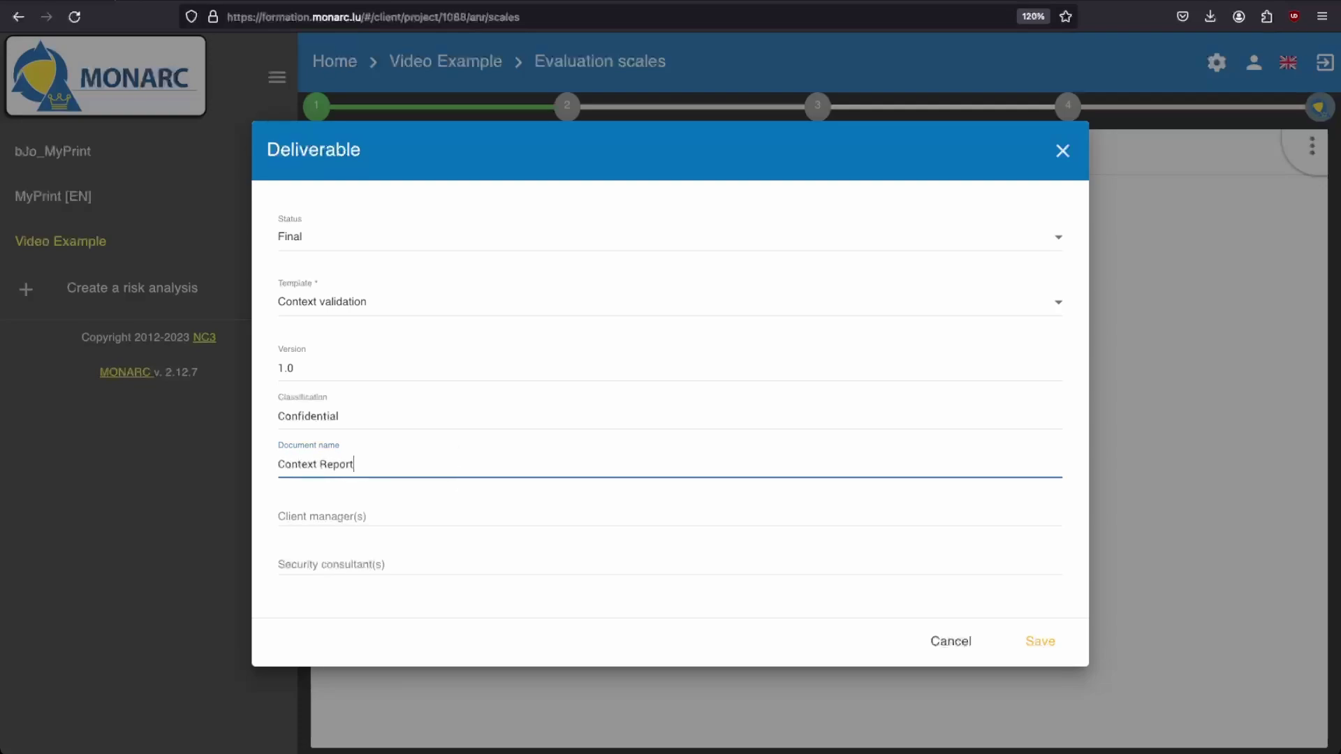
Step: Enter the names of the client manager and the security consultant, and save the deliverable
click(440, 509)
text(M. Schmidt)
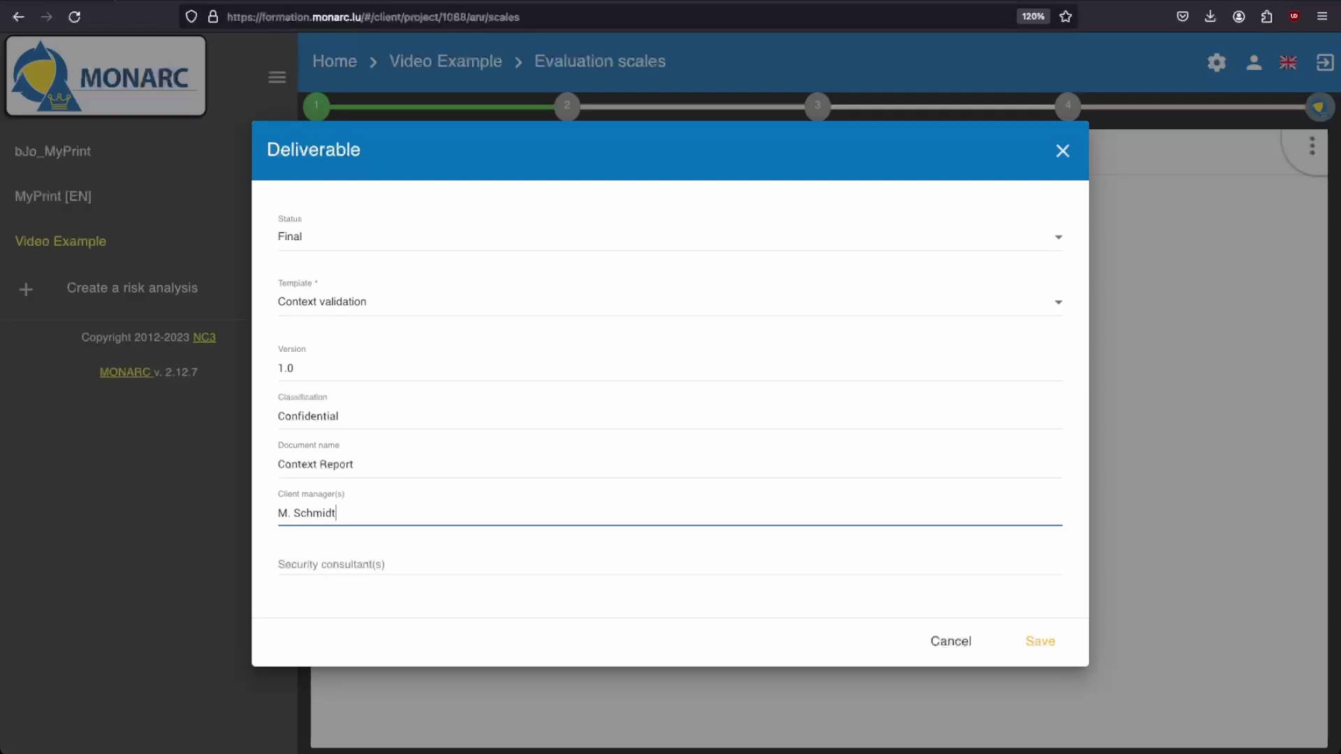
click(449, 559)
text(M. Labord)
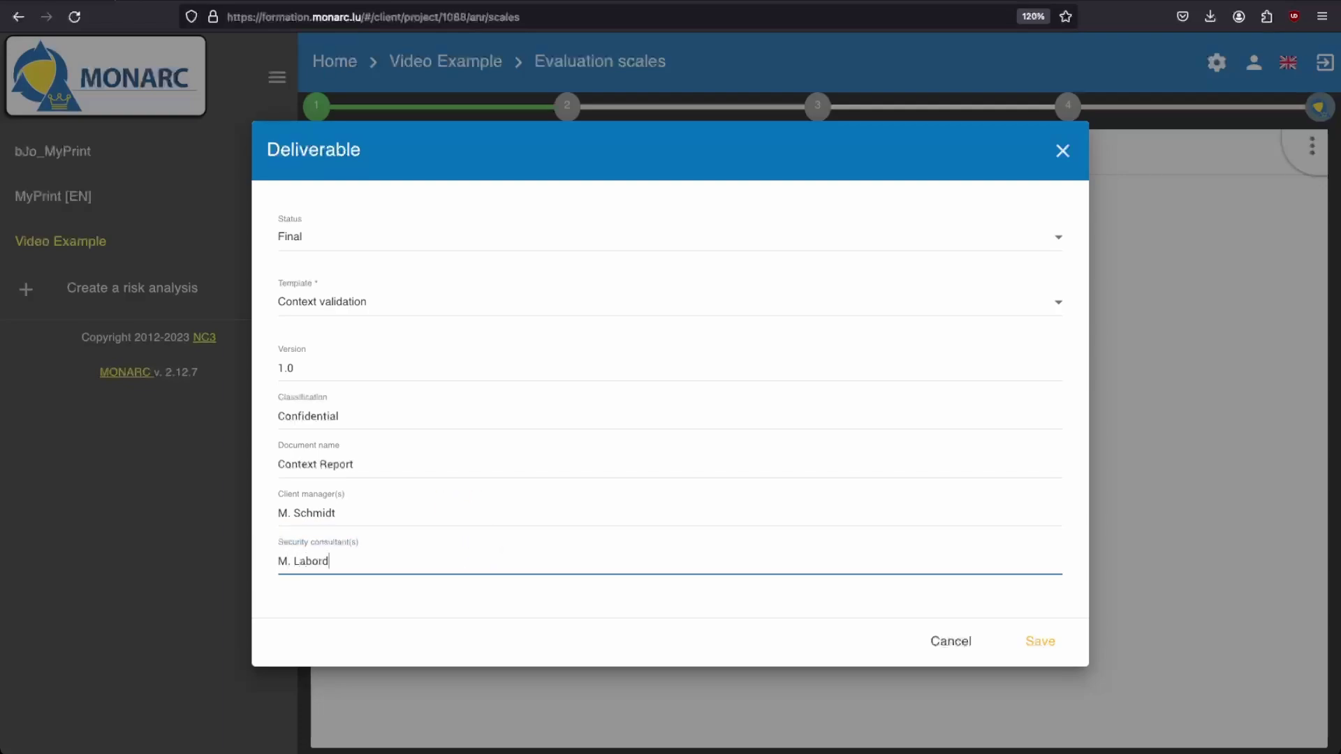
click(1032, 653)
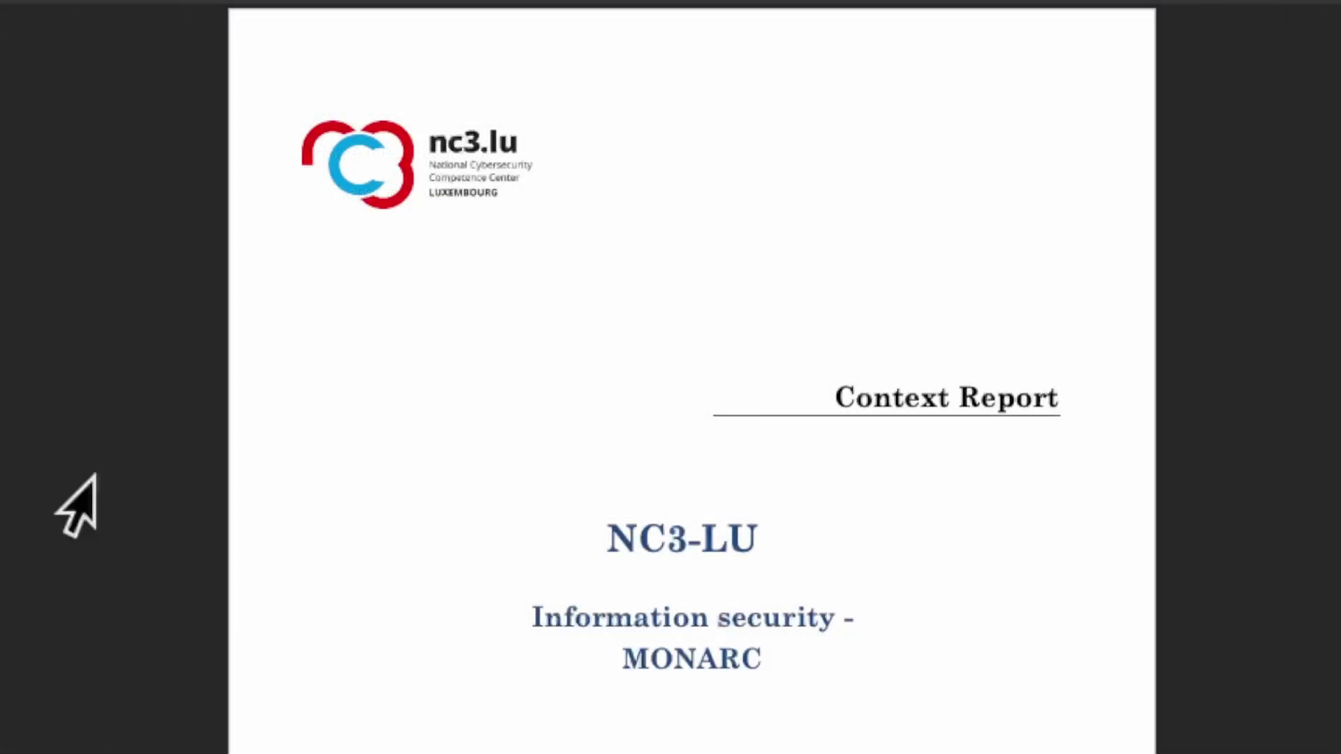
Step: Review the generated Context Report from the cover page and general information through the introduction chapter
scroll(94, 482, down, 12)
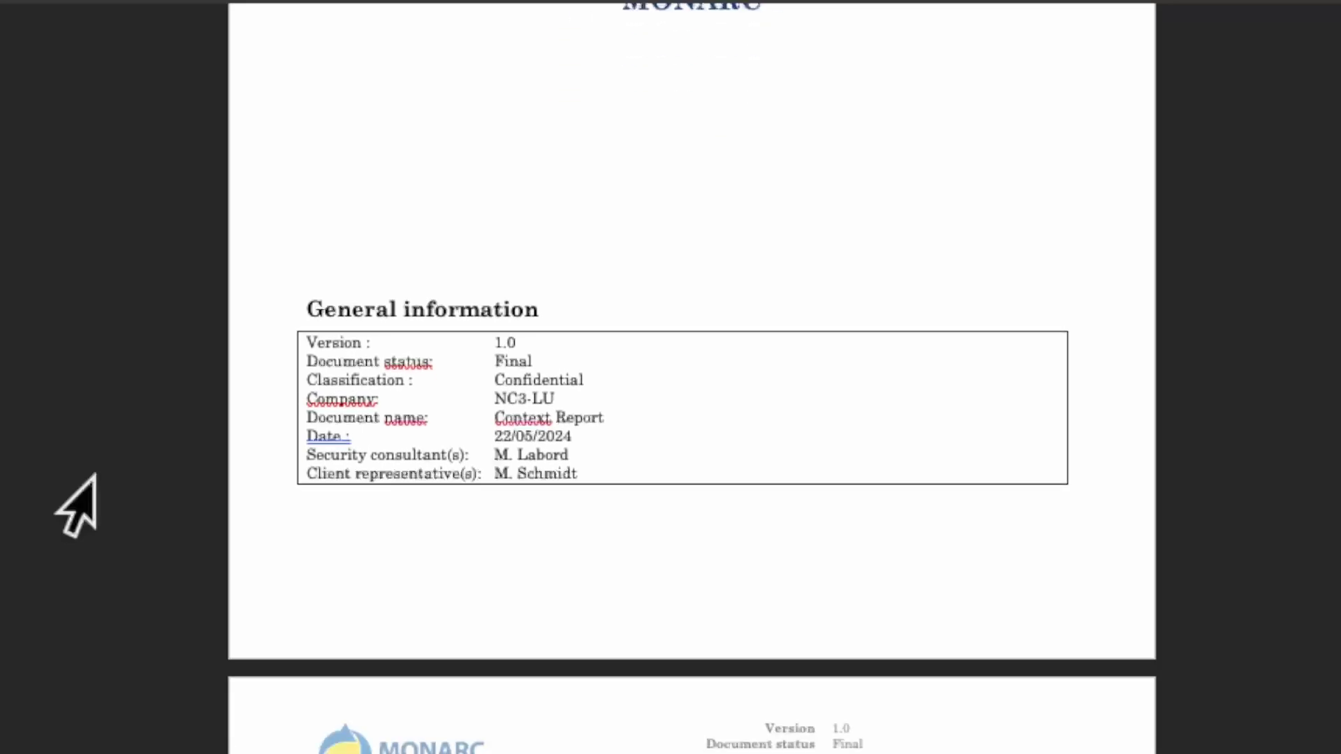
scroll(104, 517, down, 12)
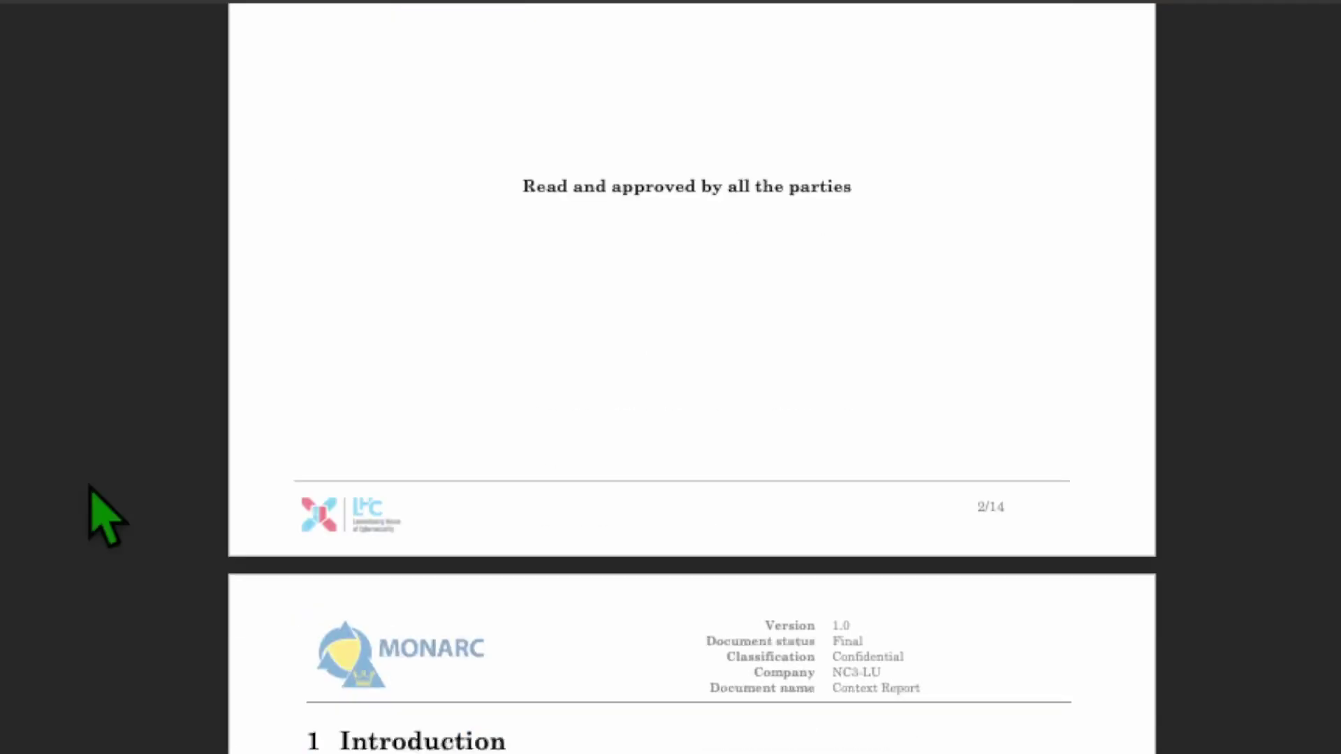
scroll(76, 504, down, 12)
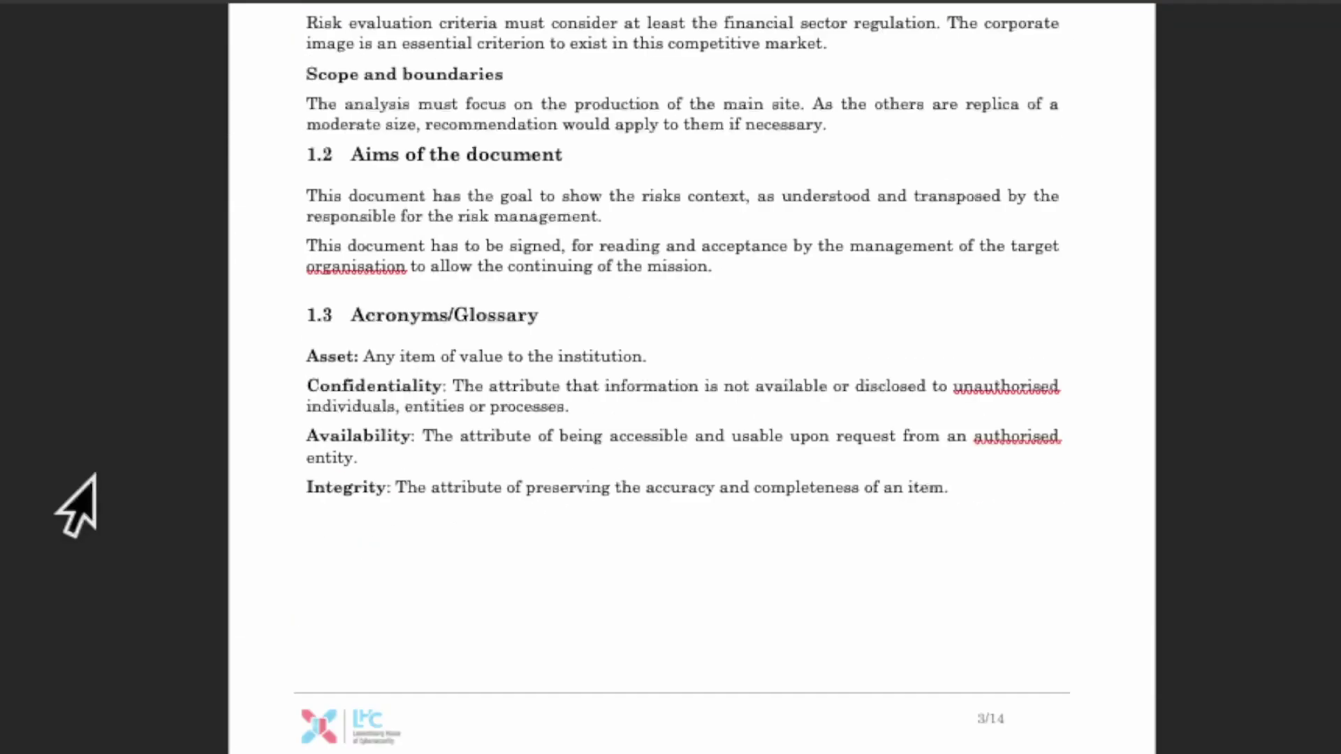